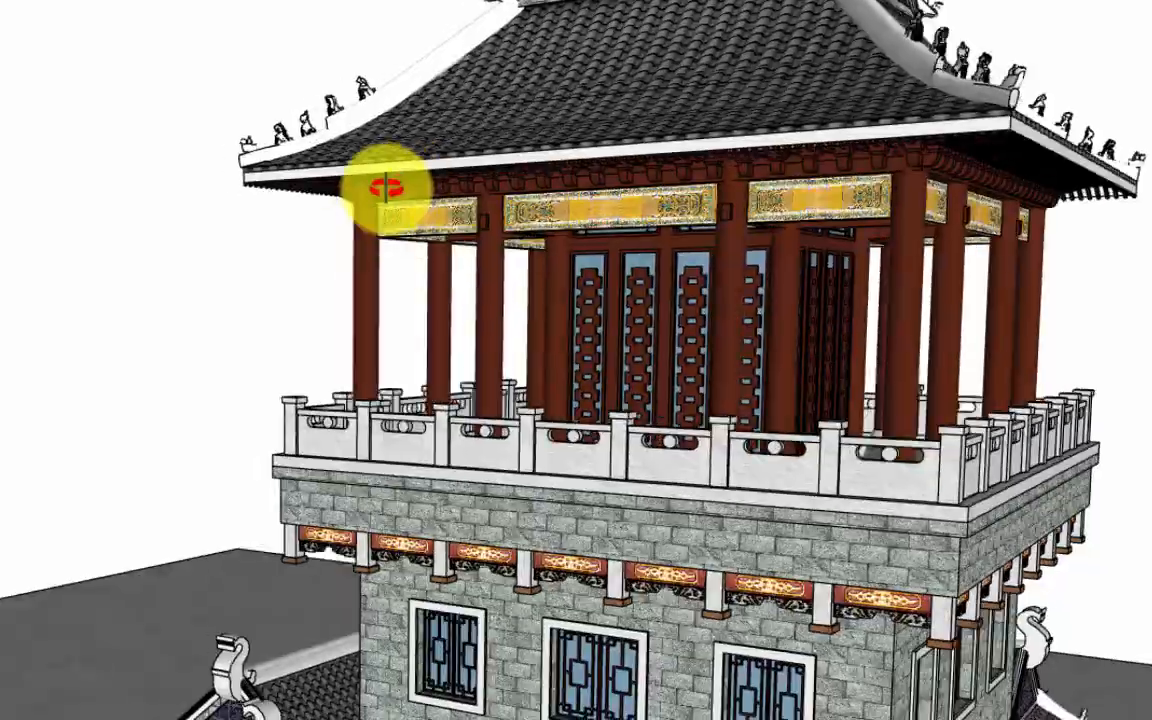
Examine the traditional tower model from several angles, covering its tiled roof, balcony, brick walls, windows and lower veranda.
{"action": "scroll", "coordinate": [688, 323], "scroll_direction": "up", "scroll_amount": 3}
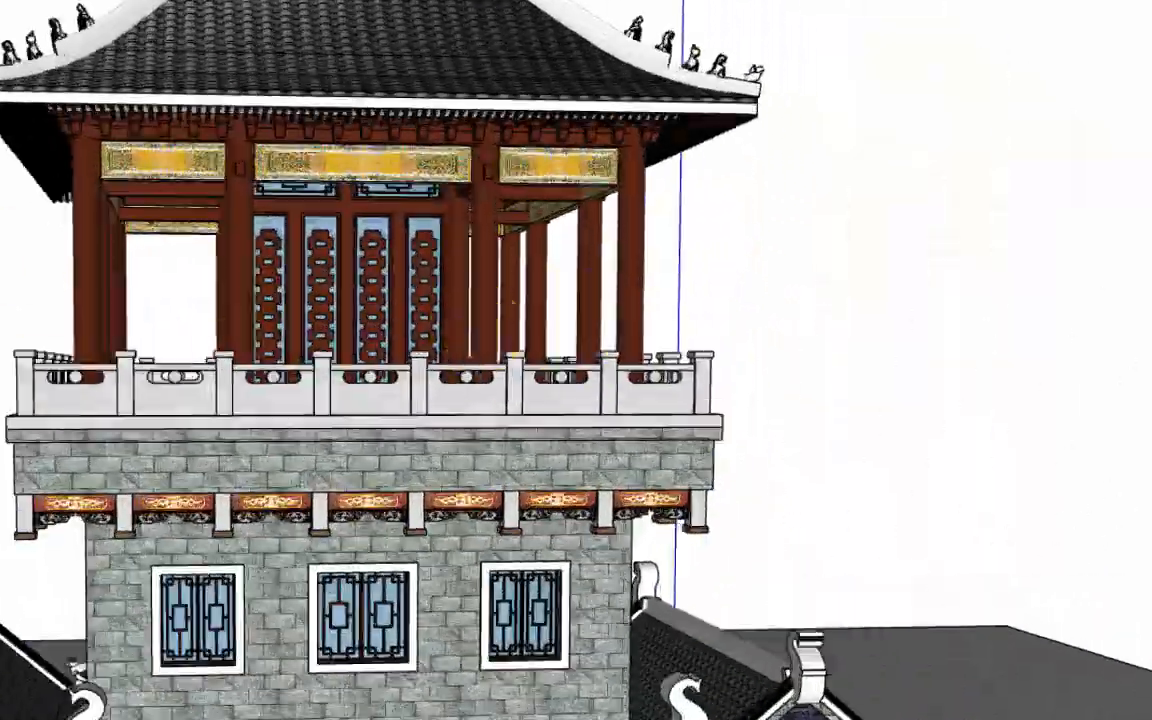
{"action": "mouse_move", "coordinate": [688, 323]}
{"action": "middle_mouse_down"}
{"action": "mouse_move", "coordinate": [180, 396]}
{"action": "mouse_move", "coordinate": [8, 285]}
{"action": "mouse_move", "coordinate": [292, 703]}
{"action": "mouse_move", "coordinate": [368, 571]}
{"action": "mouse_move", "coordinate": [707, 159]}
{"action": "mouse_move", "coordinate": [211, 400]}
{"action": "middle_mouse_up"}
{"action": "scroll", "coordinate": [572, 345], "scroll_direction": "up", "scroll_amount": 5}
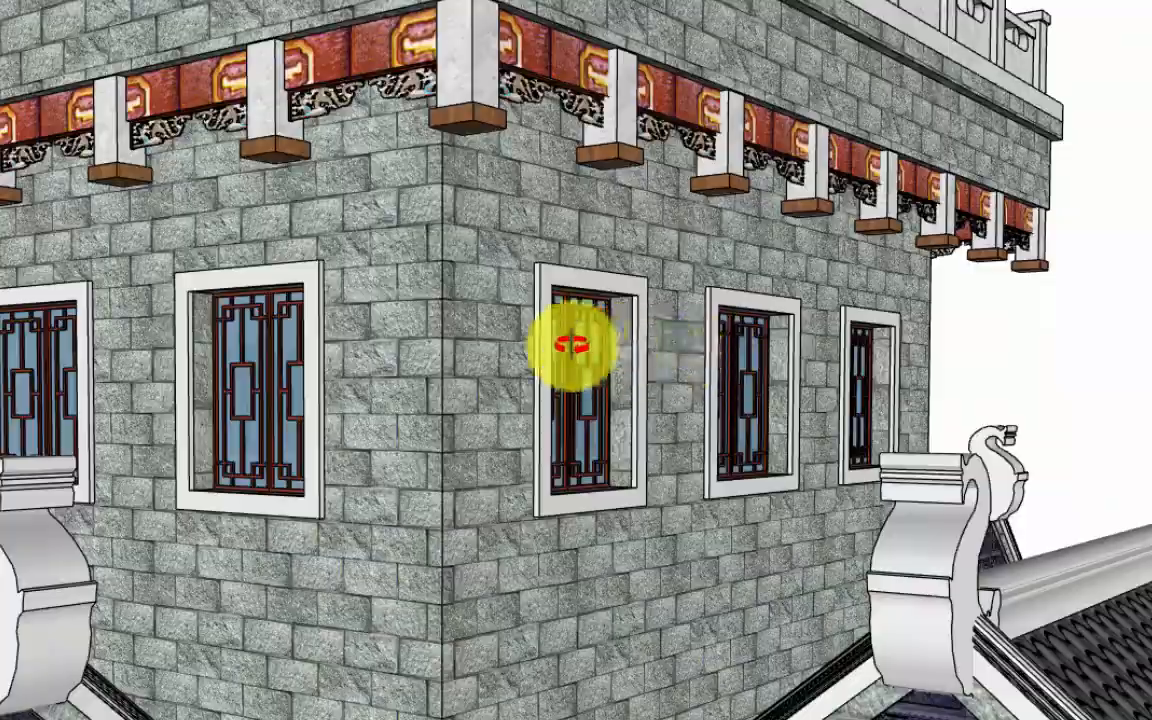
{"action": "mouse_move", "coordinate": [716, 533]}
{"action": "middle_mouse_down"}
{"action": "mouse_move", "coordinate": [514, 386]}
{"action": "mouse_move", "coordinate": [663, 411]}
{"action": "mouse_move", "coordinate": [625, 391]}
{"action": "mouse_move", "coordinate": [613, 318]}
{"action": "mouse_move", "coordinate": [862, 208]}
{"action": "middle_mouse_up"}
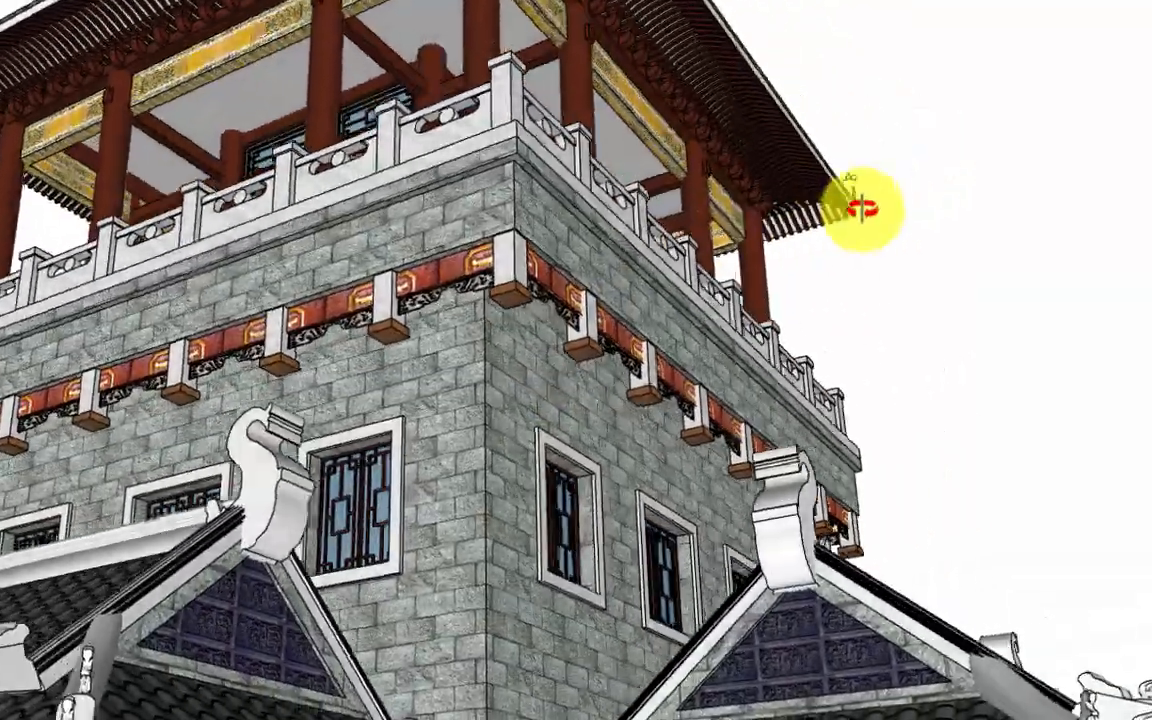
{"action": "mouse_move", "coordinate": [818, 162]}
{"action": "middle_mouse_down"}
{"action": "mouse_move", "coordinate": [774, 162]}
{"action": "mouse_move", "coordinate": [684, 329]}
{"action": "mouse_move", "coordinate": [604, 229]}
{"action": "mouse_move", "coordinate": [652, 497]}
{"action": "middle_mouse_up"}
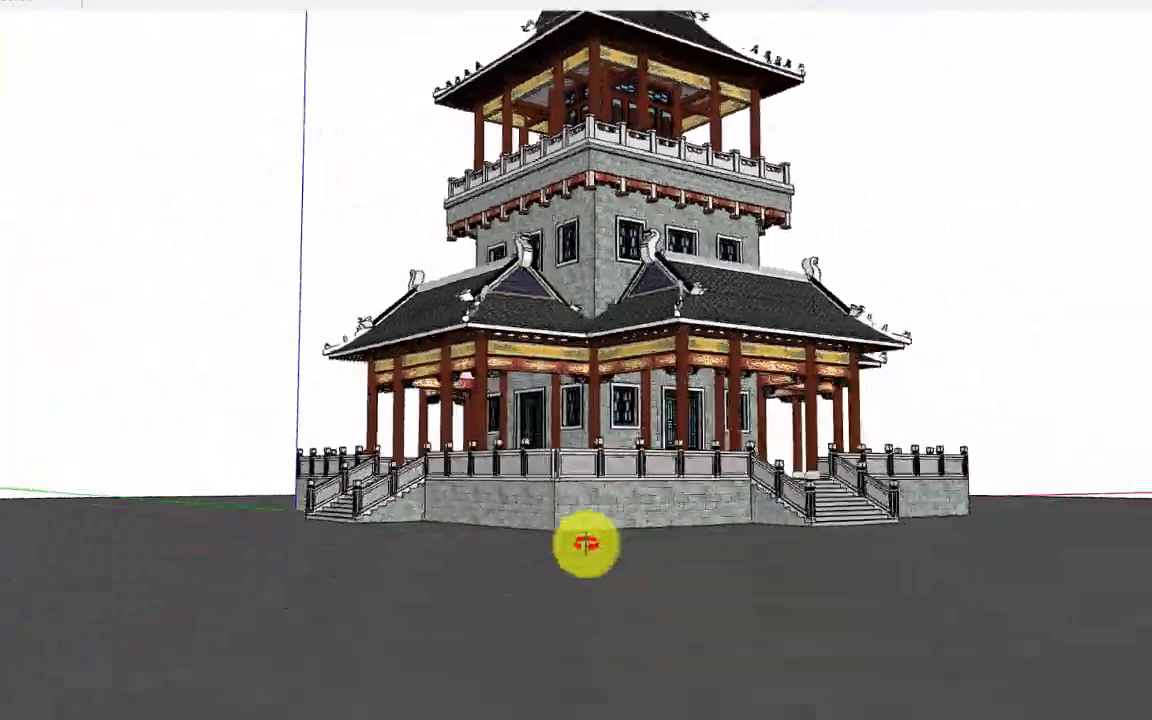
{"action": "mouse_move", "coordinate": [585, 543]}
{"action": "middle_mouse_down"}
{"action": "mouse_move", "coordinate": [792, 511]}
{"action": "mouse_move", "coordinate": [431, 427]}
{"action": "middle_mouse_up"}
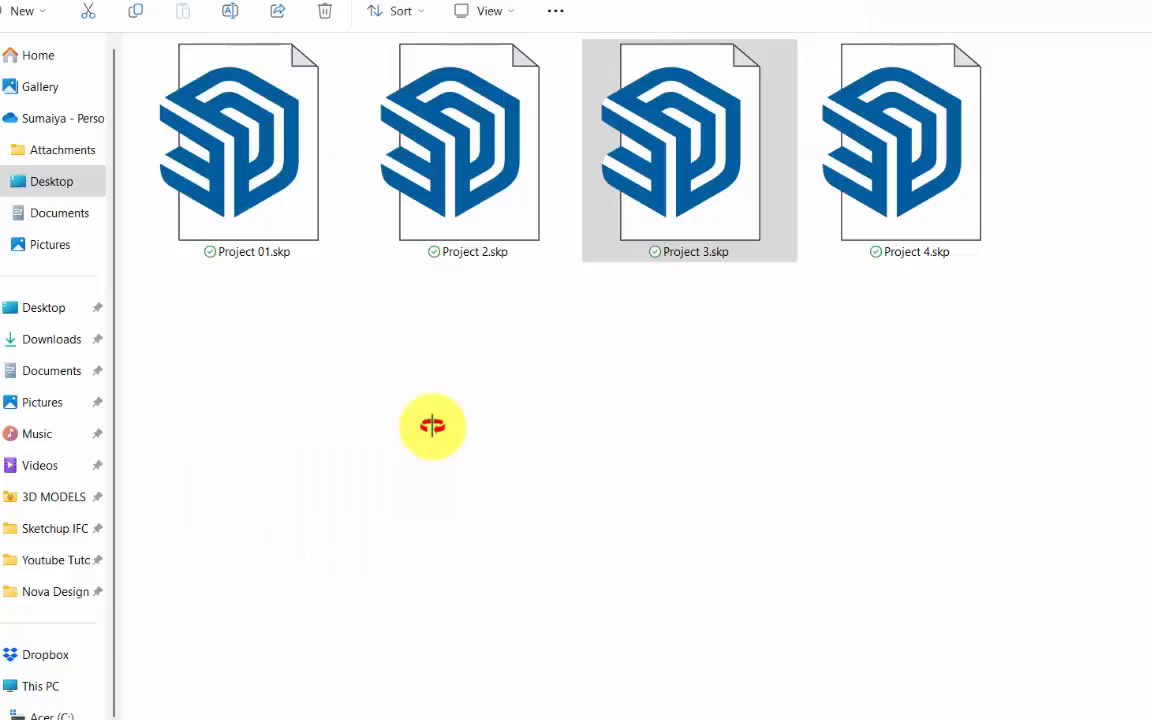
Open Project 4.skp and examine the lattice-canopy footbridge from outside, under the canopy and along its deck.
{"action": "left_click", "coordinate": [925, 195]}
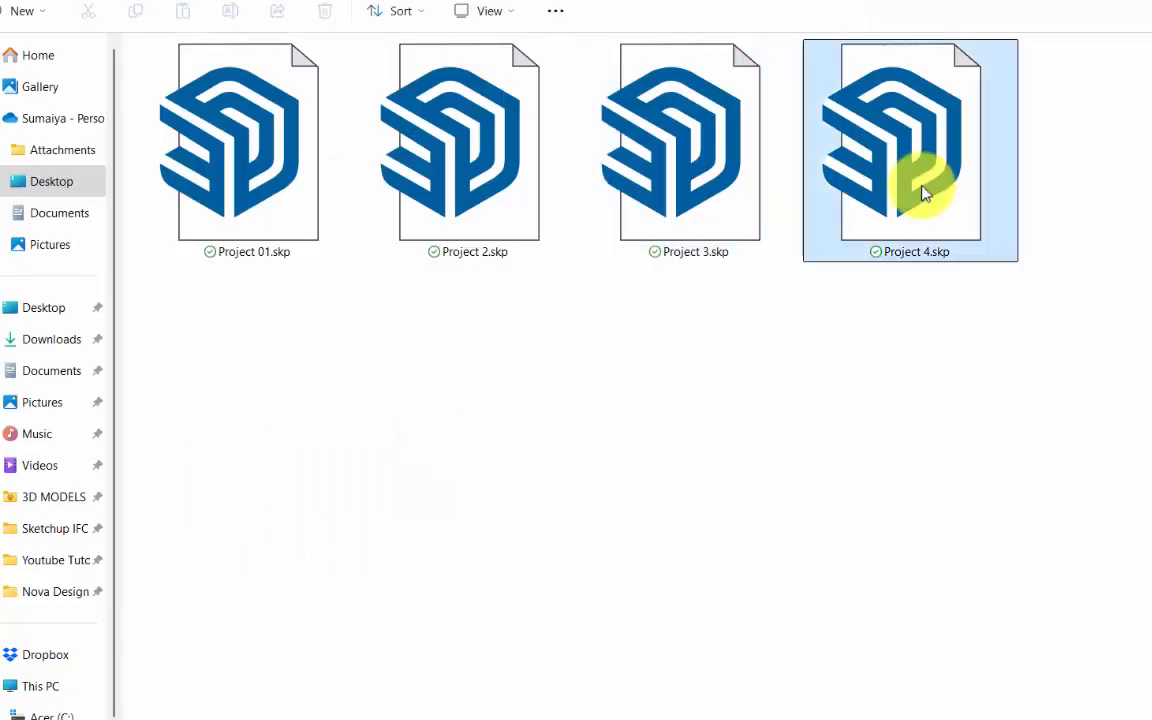
{"action": "double_click", "coordinate": [913, 185]}
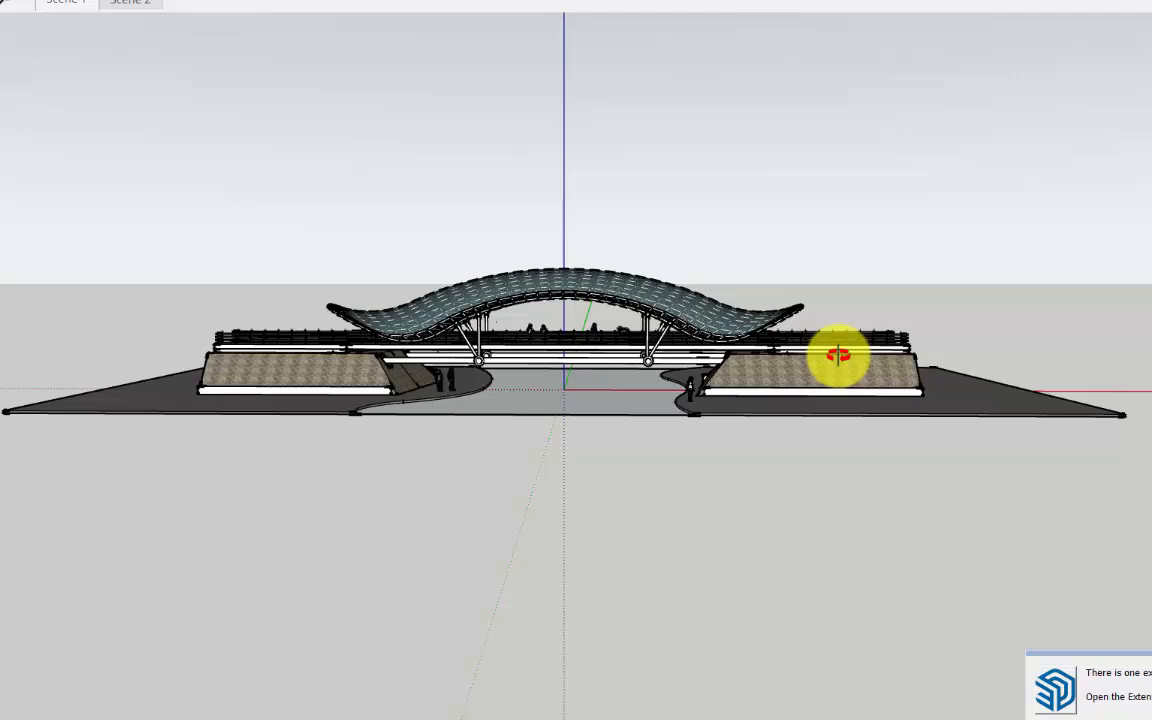
{"action": "mouse_move", "coordinate": [836, 355]}
{"action": "middle_mouse_down"}
{"action": "mouse_move", "coordinate": [478, 404]}
{"action": "mouse_move", "coordinate": [573, 347]}
{"action": "mouse_move", "coordinate": [807, 368]}
{"action": "mouse_move", "coordinate": [478, 198]}
{"action": "mouse_move", "coordinate": [589, 347]}
{"action": "mouse_move", "coordinate": [655, 202]}
{"action": "mouse_move", "coordinate": [797, 303]}
{"action": "mouse_move", "coordinate": [455, 352]}
{"action": "middle_mouse_up"}
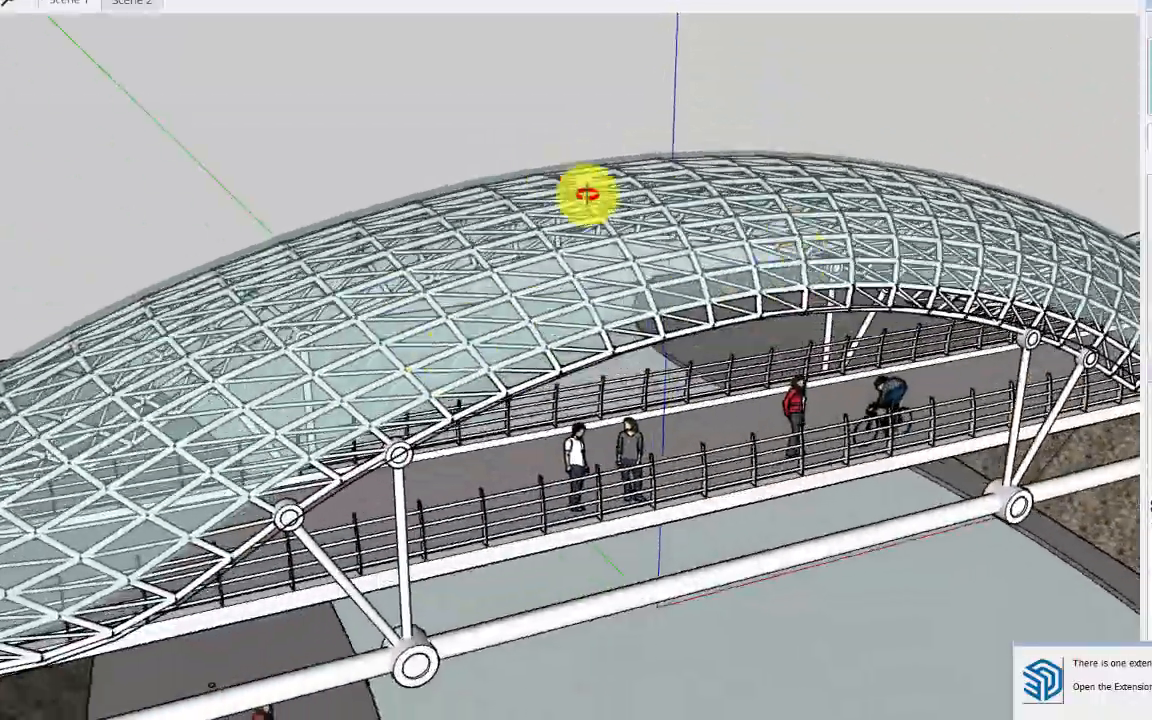
{"action": "middle_click_drag", "start_coordinate": [587, 194], "coordinate": [494, 136]}
{"action": "scroll", "coordinate": [571, 339], "scroll_direction": "up", "scroll_amount": 5}
{"action": "middle_click_drag", "start_coordinate": [571, 339], "coordinate": [129, 375]}
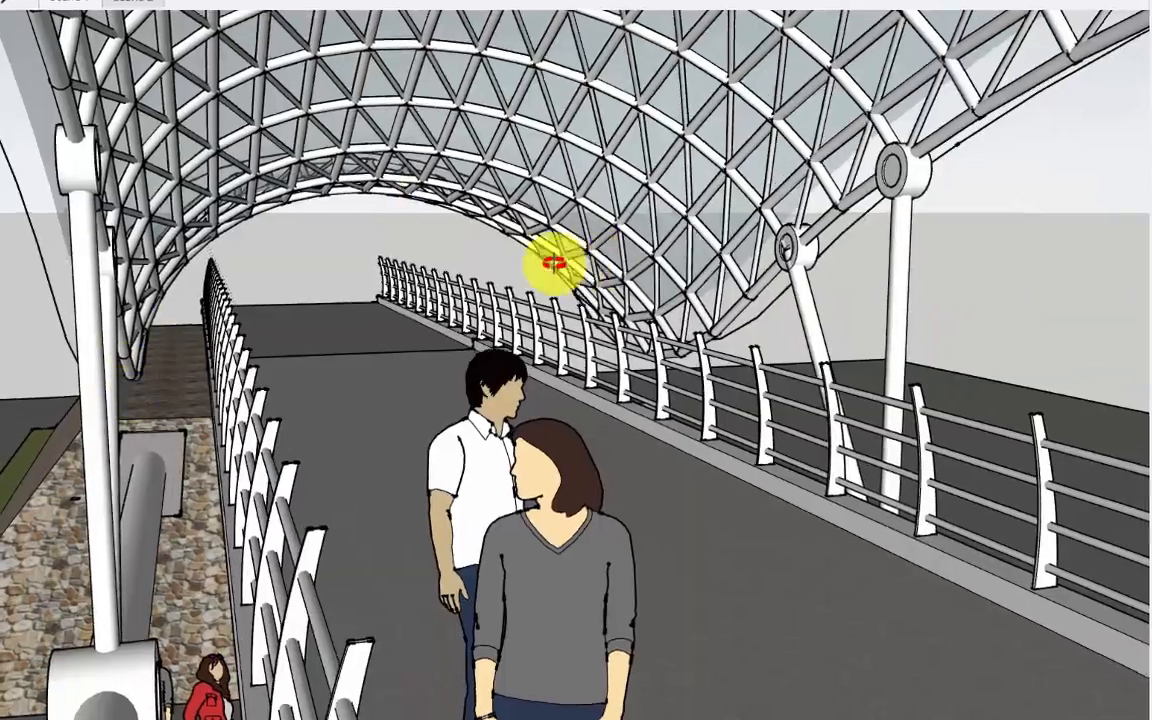
{"action": "mouse_move", "coordinate": [553, 263]}
{"action": "middle_mouse_down"}
{"action": "mouse_move", "coordinate": [471, 239]}
{"action": "mouse_move", "coordinate": [491, 234]}
{"action": "middle_mouse_up"}
{"action": "scroll", "coordinate": [478, 332], "scroll_direction": "down", "scroll_amount": 5}
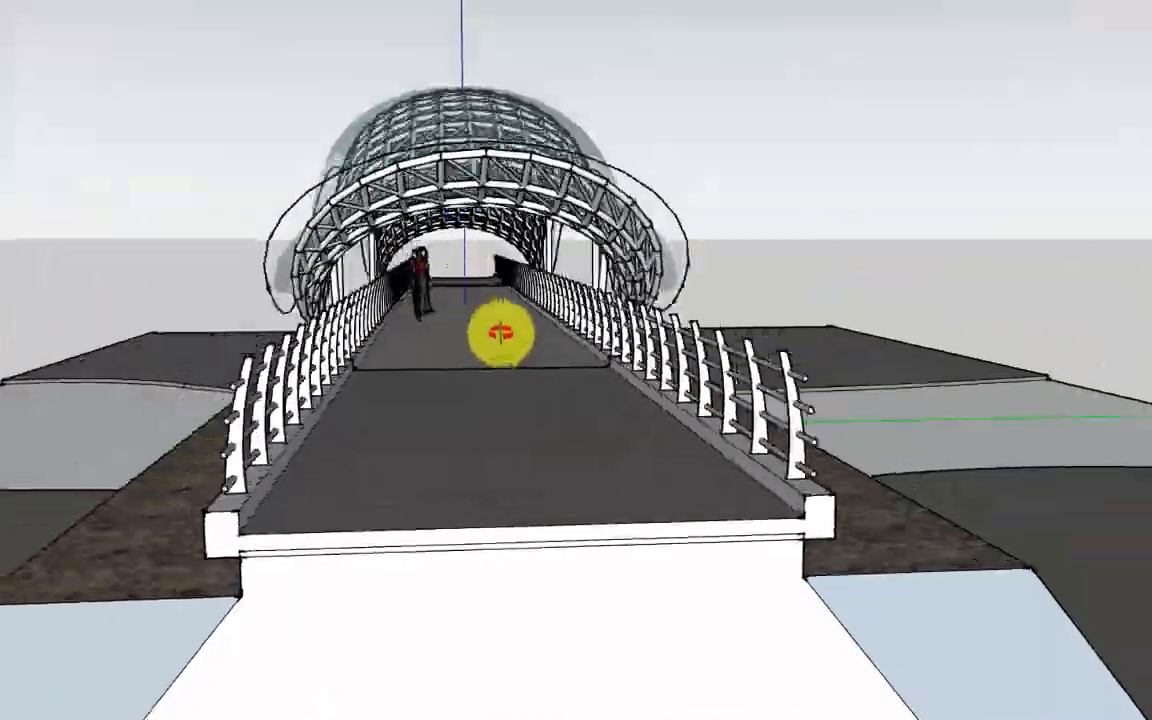
{"action": "middle_click_drag", "start_coordinate": [500, 333], "coordinate": [755, 335]}
{"action": "mouse_move", "coordinate": [257, 382]}
{"action": "middle_mouse_down"}
{"action": "mouse_move", "coordinate": [514, 411]}
{"action": "mouse_move", "coordinate": [569, 342]}
{"action": "mouse_move", "coordinate": [797, 301]}
{"action": "mouse_move", "coordinate": [458, 373]}
{"action": "mouse_move", "coordinate": [229, 366]}
{"action": "middle_mouse_up"}
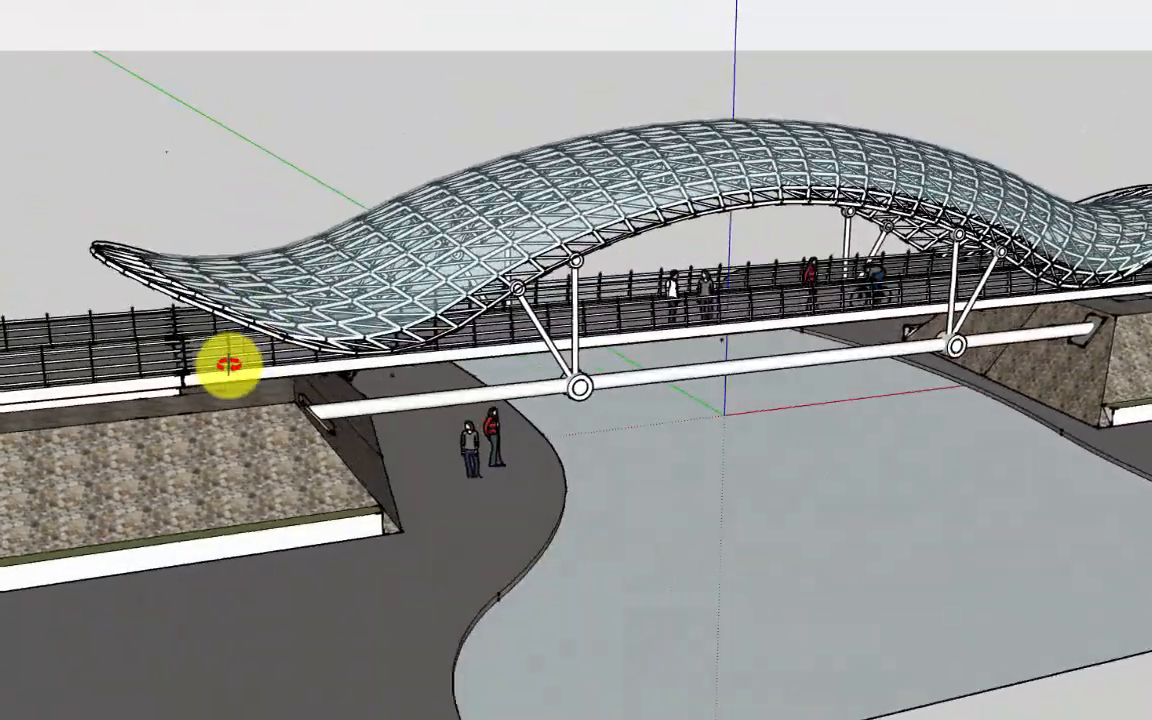
{"action": "scroll", "coordinate": [229, 366], "scroll_direction": "down", "scroll_amount": 3}
{"action": "scroll", "coordinate": [229, 366], "scroll_direction": "up", "scroll_amount": 3}
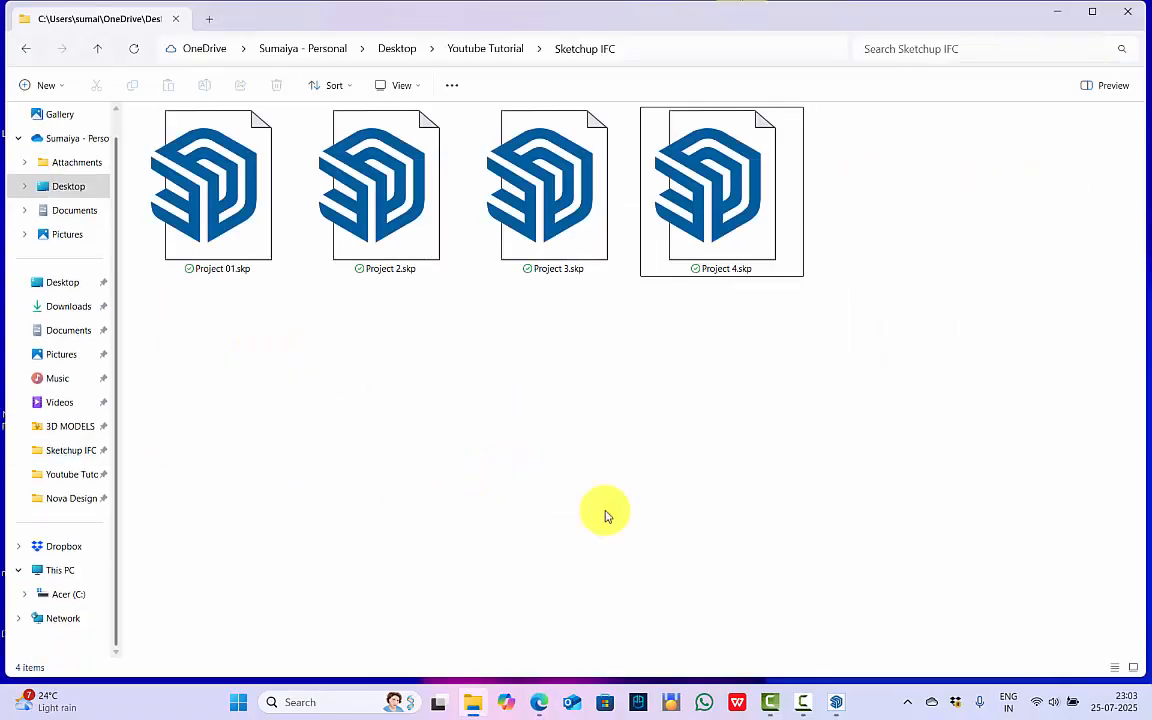
Switch to the Project 01 model in SketchUp and examine the twin towers and their surroundings from different angles.
{"action": "left_click", "coordinate": [836, 702]}
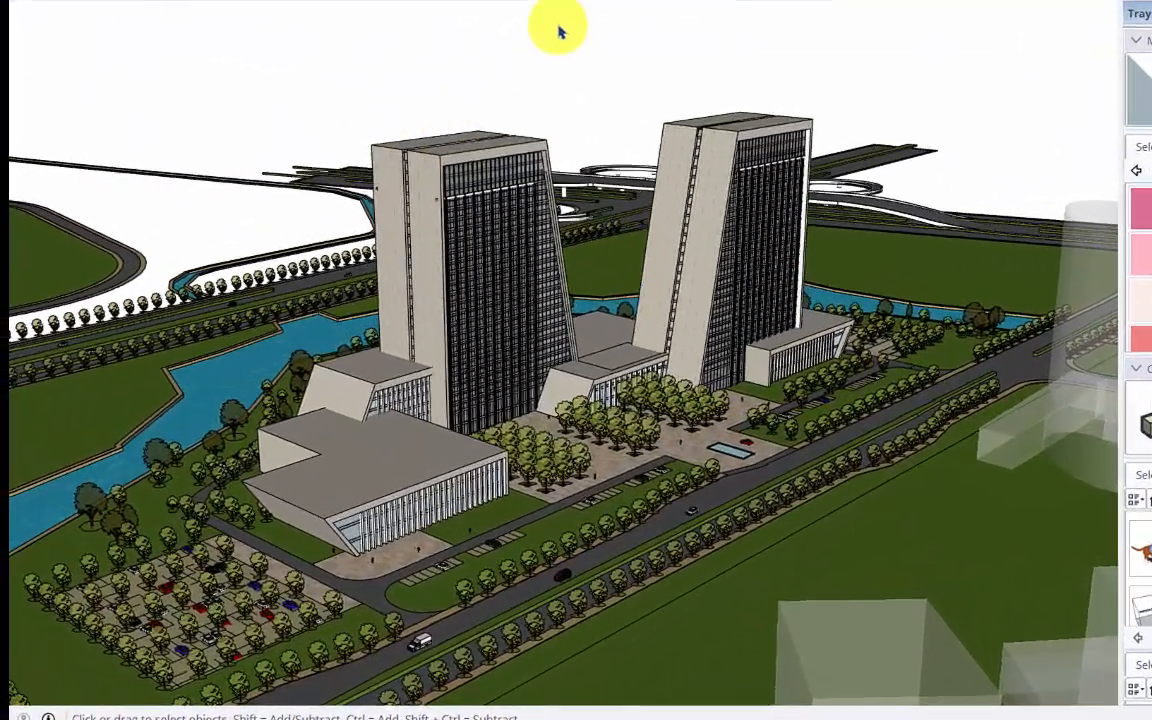
{"action": "left_click", "coordinate": [443, 25]}
{"action": "mouse_move", "coordinate": [353, 168]}
{"action": "left_mouse_down"}
{"action": "mouse_move", "coordinate": [468, 284]}
{"action": "mouse_move", "coordinate": [647, 266]}
{"action": "left_mouse_up"}
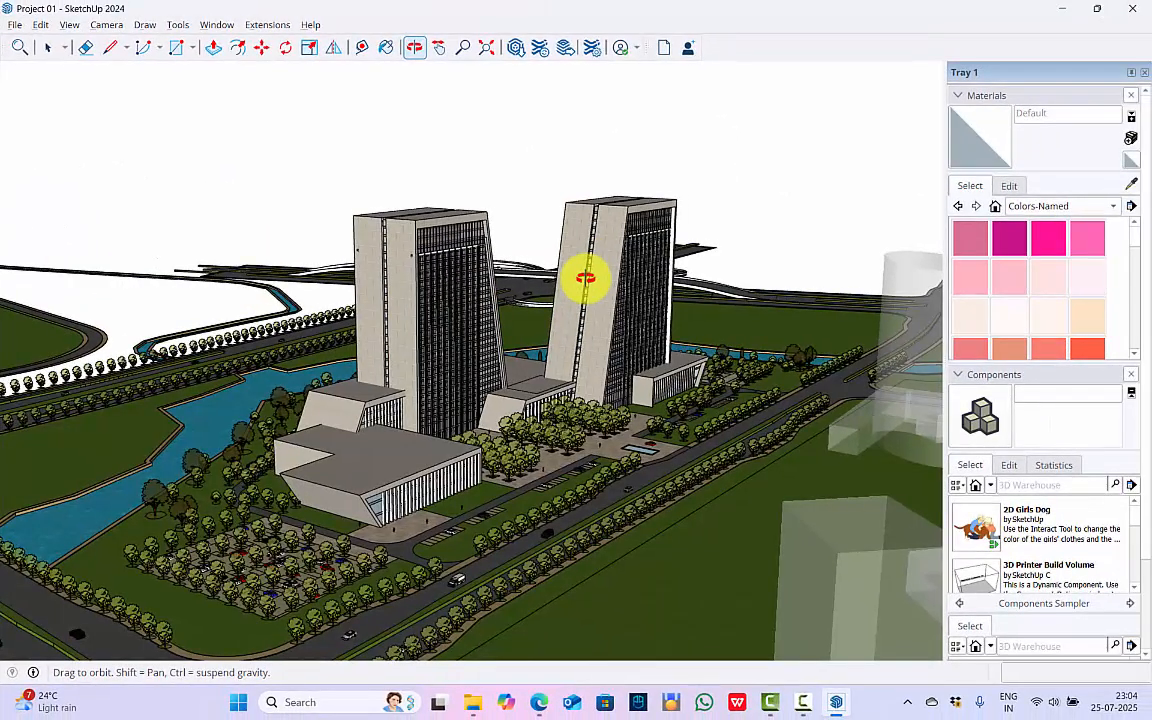
{"action": "middle_click_drag", "start_coordinate": [586, 279], "coordinate": [511, 278]}
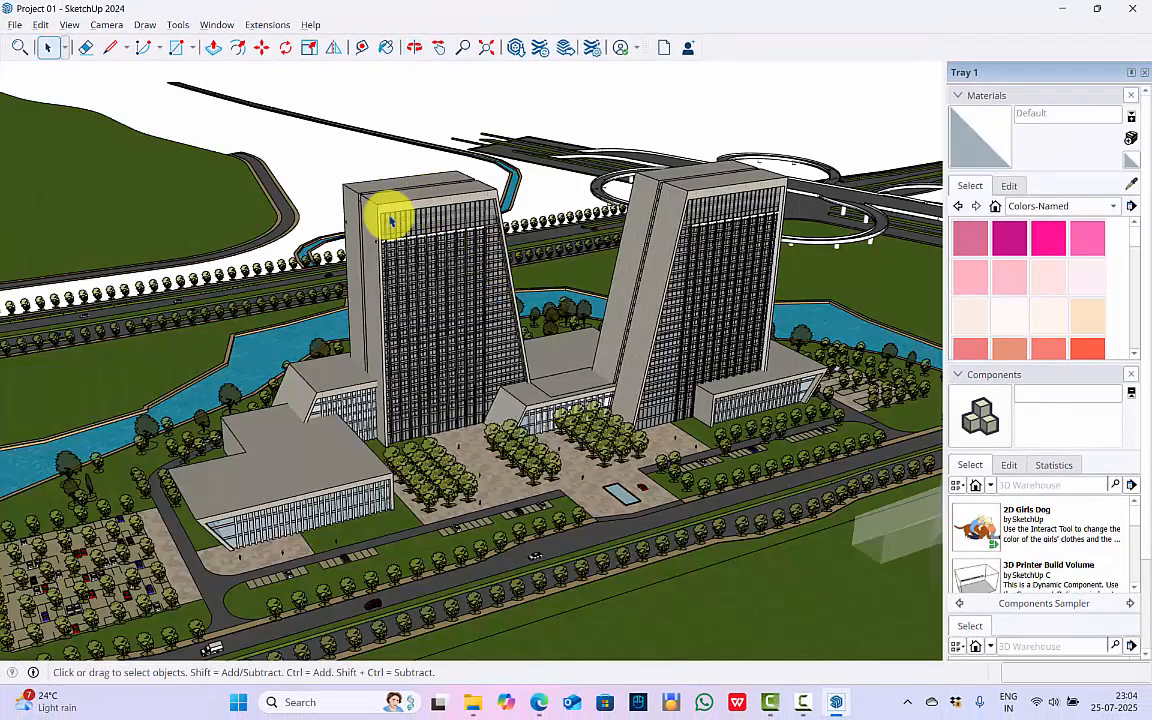
Select the entire Project 01 site model and explode its outer group.
{"action": "key", "text": "ctrl+a"}
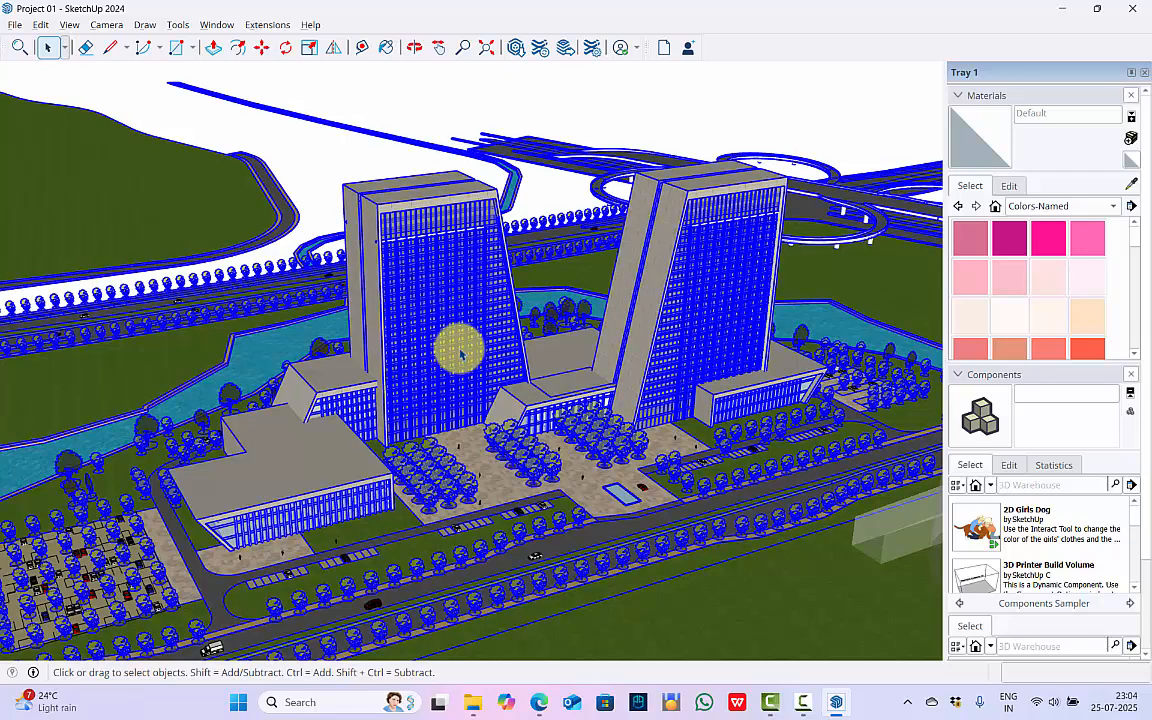
{"action": "left_click", "coordinate": [319, 171]}
{"action": "scroll", "coordinate": [319, 171], "scroll_direction": "down", "scroll_amount": 6}
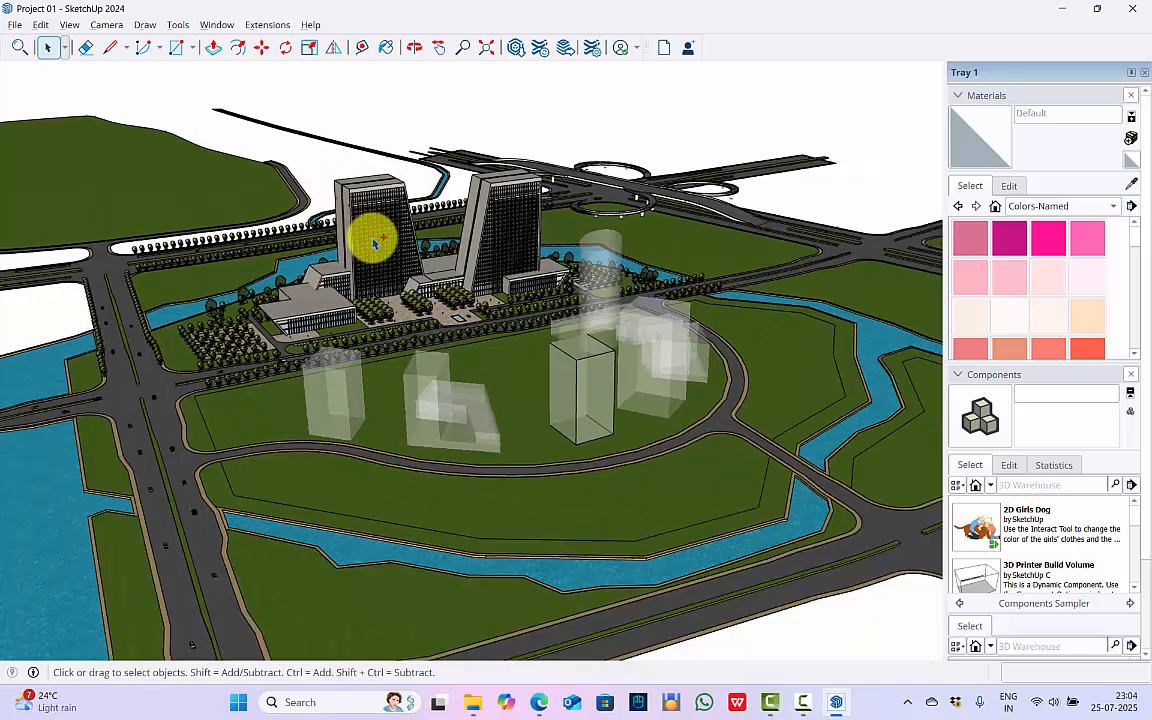
{"action": "key", "text": "ctrl+a"}
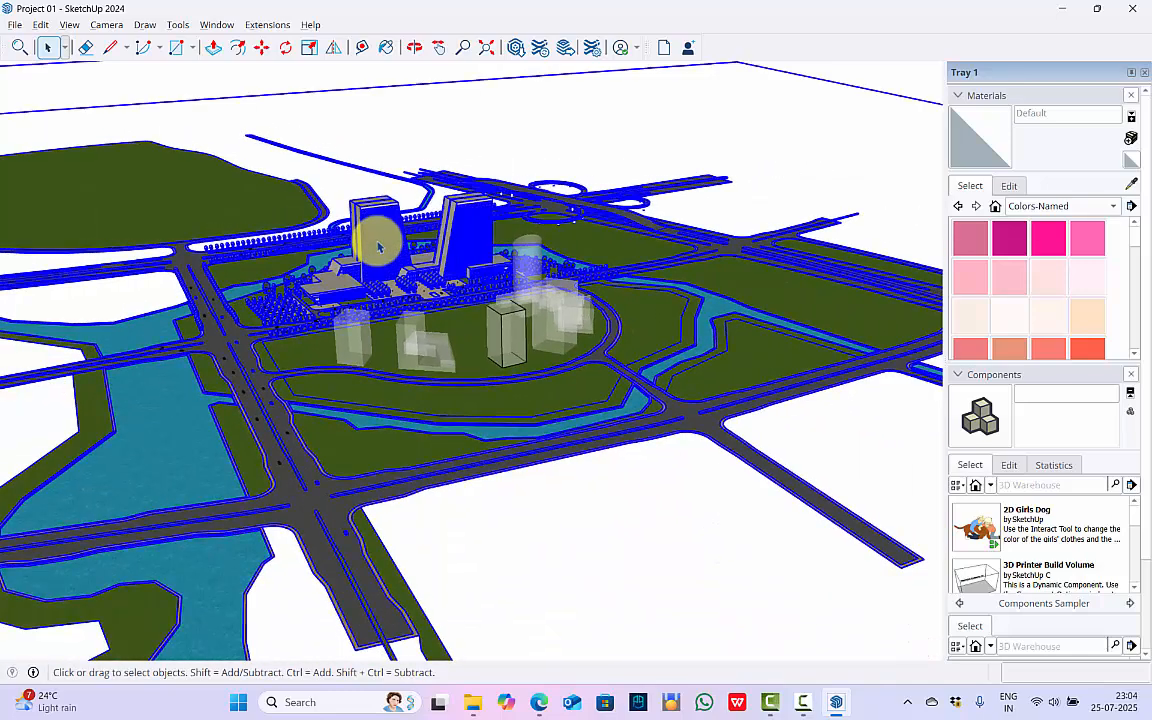
{"action": "scroll", "coordinate": [378, 245], "scroll_direction": "down", "scroll_amount": 3}
{"action": "scroll", "coordinate": [366, 287], "scroll_direction": "down", "scroll_amount": 4}
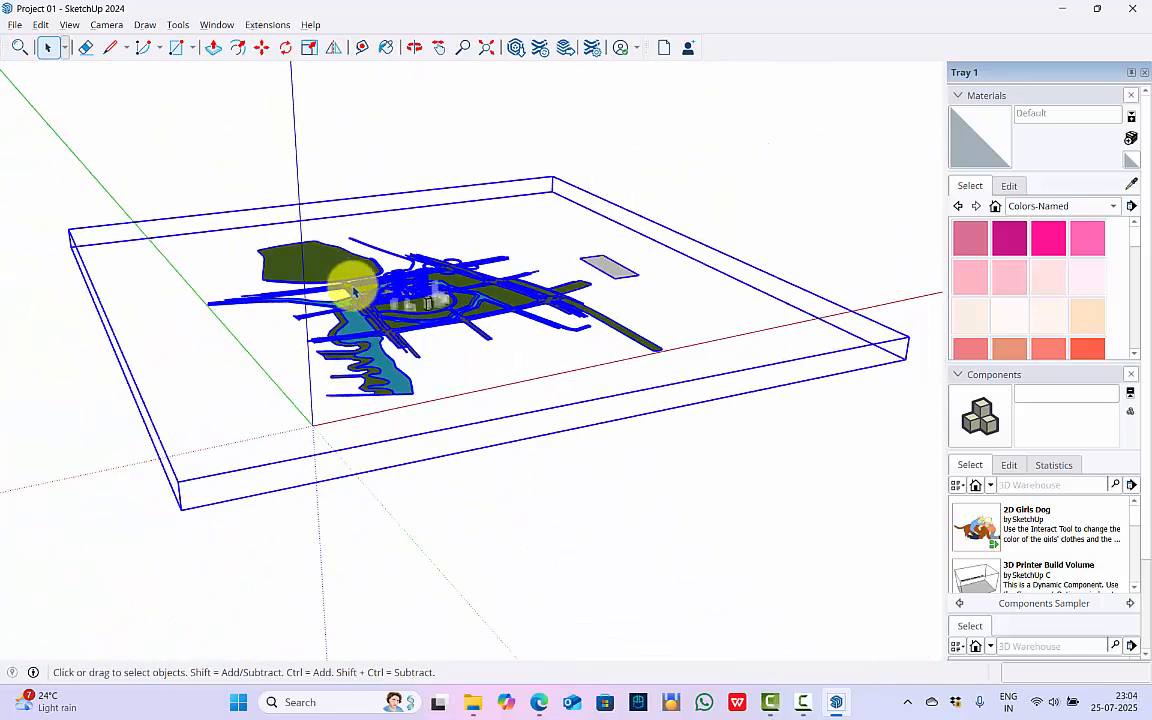
{"action": "scroll", "coordinate": [398, 180], "scroll_direction": "up", "scroll_amount": 2}
{"action": "scroll", "coordinate": [393, 470], "scroll_direction": "up", "scroll_amount": 4}
{"action": "scroll", "coordinate": [411, 329], "scroll_direction": "up", "scroll_amount": 3}
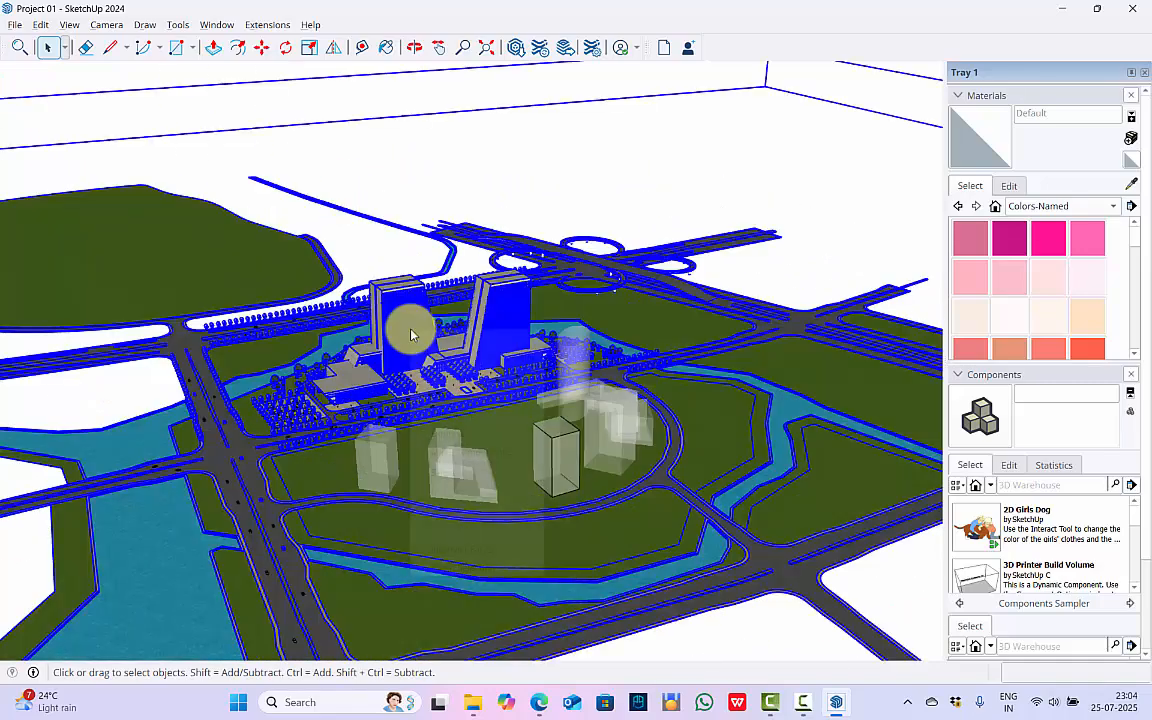
{"action": "right_click", "coordinate": [438, 362]}
{"action": "left_click", "coordinate": [457, 433]}
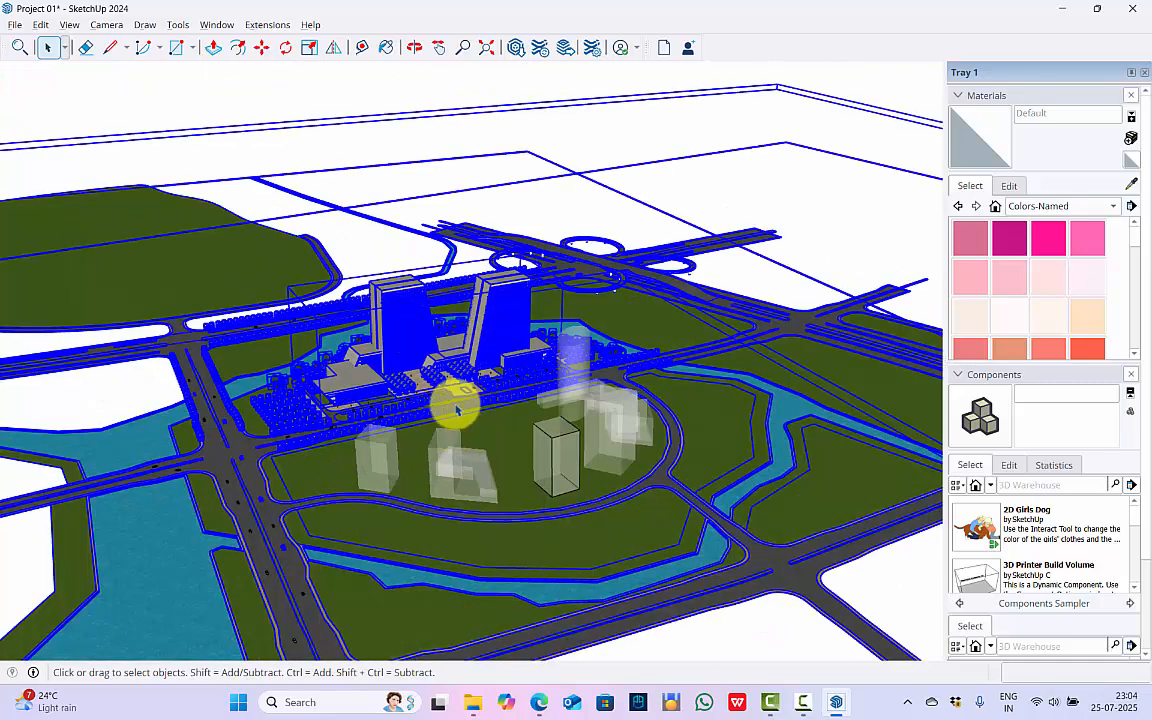
Delete the road network, the large lawns and the outlying grey plot around the towers.
{"action": "scroll", "coordinate": [457, 410], "scroll_direction": "down", "scroll_amount": 5}
{"action": "scroll", "coordinate": [735, 225], "scroll_direction": "up", "scroll_amount": 2}
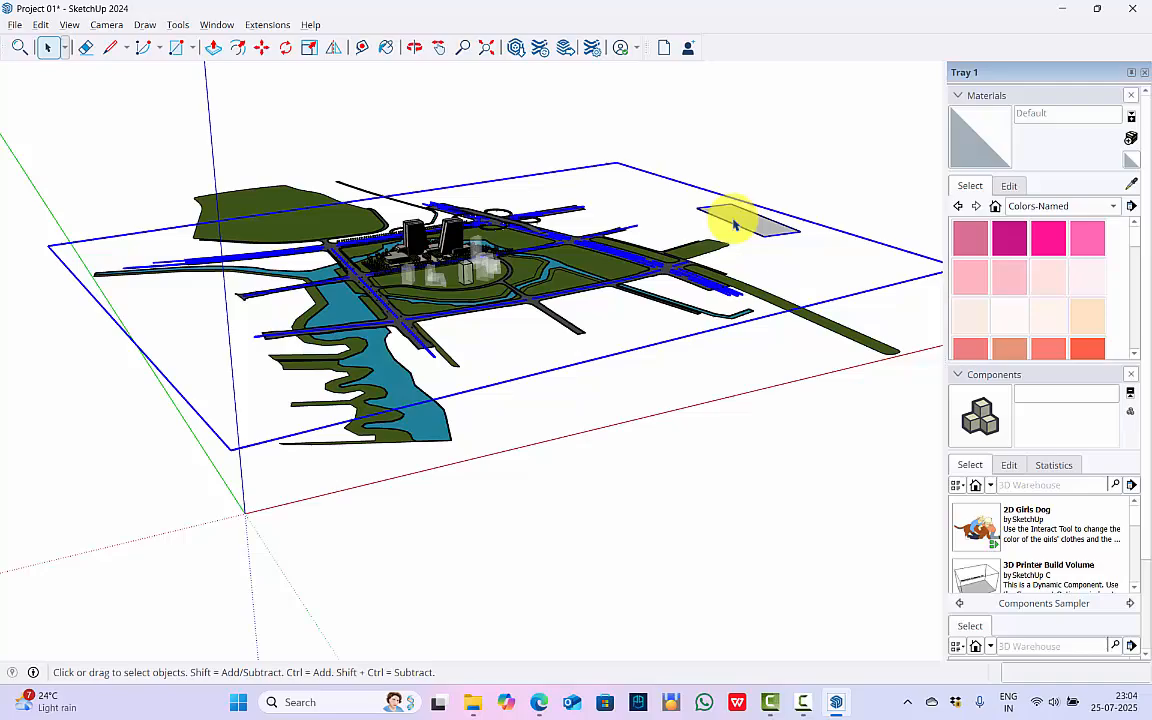
{"action": "left_click", "coordinate": [734, 225]}
{"action": "left_click", "coordinate": [761, 218]}
{"action": "key", "text": "Delete"}
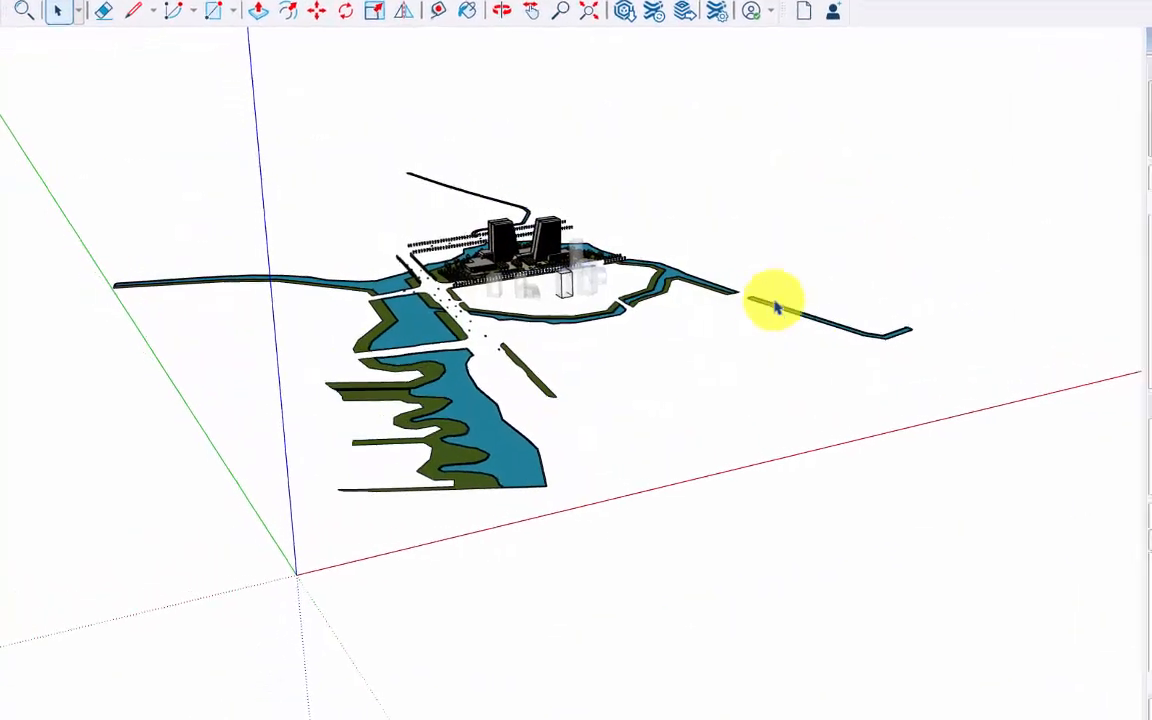
Delete the river surfaces and the green banks surrounding the tower site.
{"action": "left_click", "coordinate": [776, 307]}
{"action": "key", "text": "Delete"}
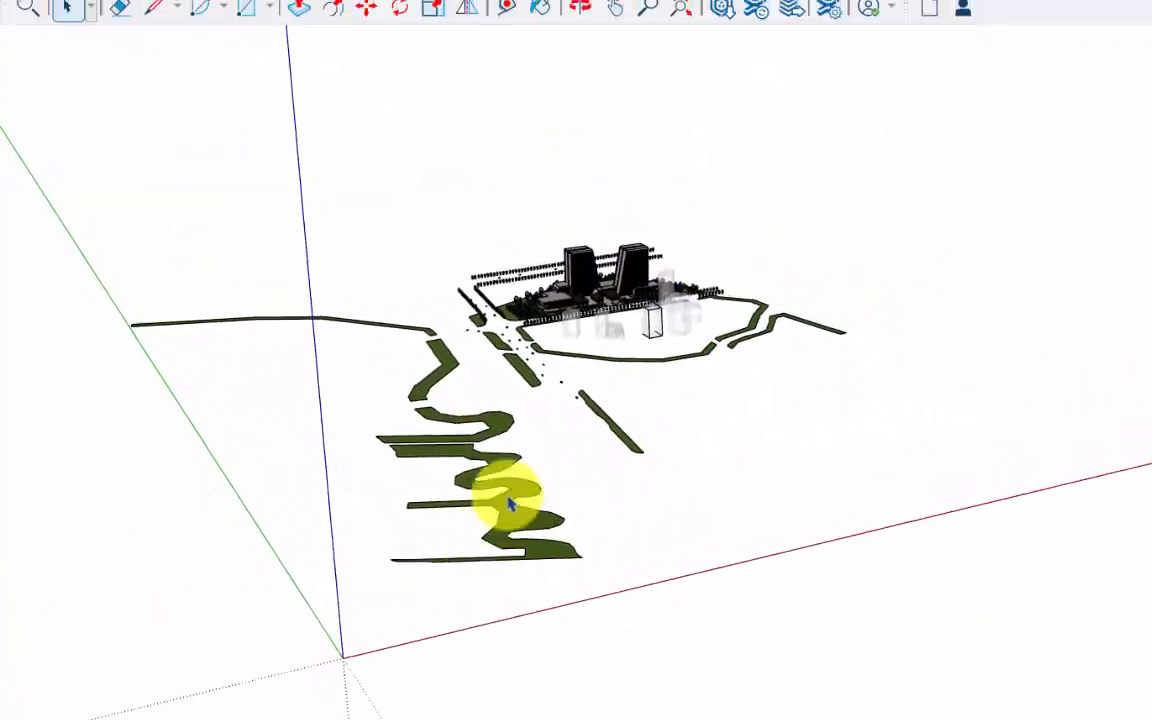
{"action": "left_click", "coordinate": [510, 505]}
{"action": "key", "text": "Delete"}
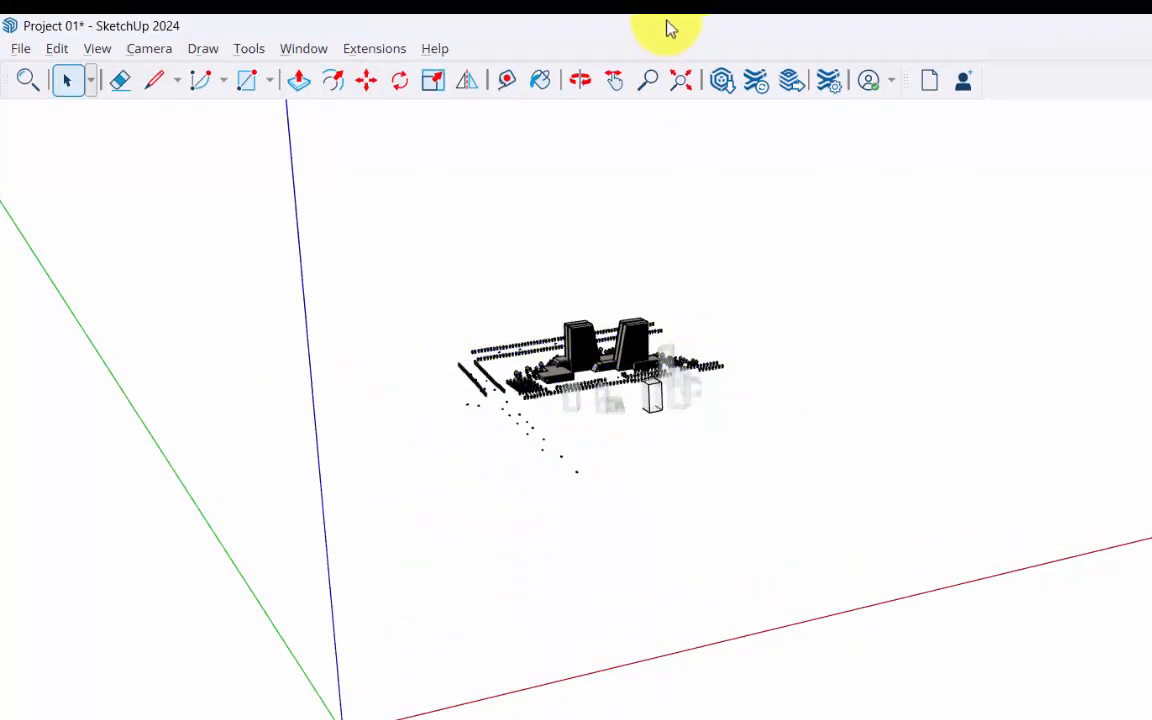
{"action": "left_click", "coordinate": [681, 80]}
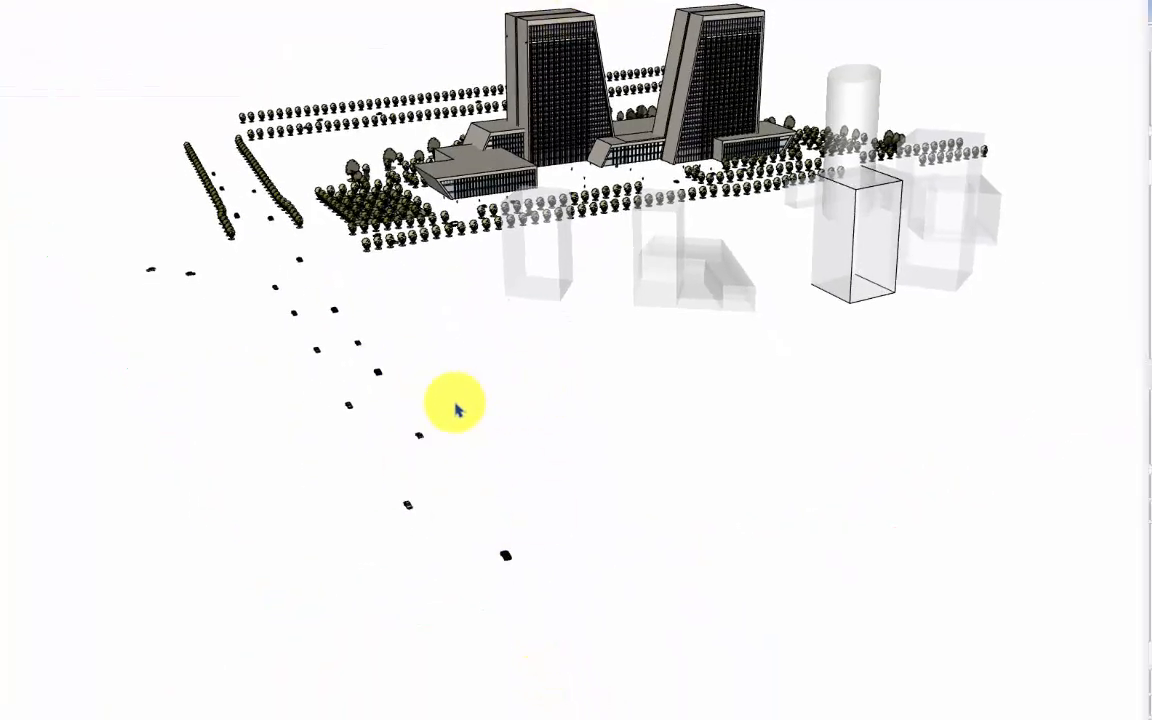
Delete the long tree rows behind the towers, the roadside tree rows in front and the translucent building blocks.
{"action": "mouse_move", "coordinate": [512, 56]}
{"action": "middle_mouse_down"}
{"action": "mouse_move", "coordinate": [476, 545]}
{"action": "mouse_move", "coordinate": [548, 632]}
{"action": "mouse_move", "coordinate": [531, 415]}
{"action": "mouse_move", "coordinate": [494, 553]}
{"action": "mouse_move", "coordinate": [550, 527]}
{"action": "mouse_move", "coordinate": [518, 433]}
{"action": "mouse_move", "coordinate": [522, 445]}
{"action": "middle_mouse_up"}
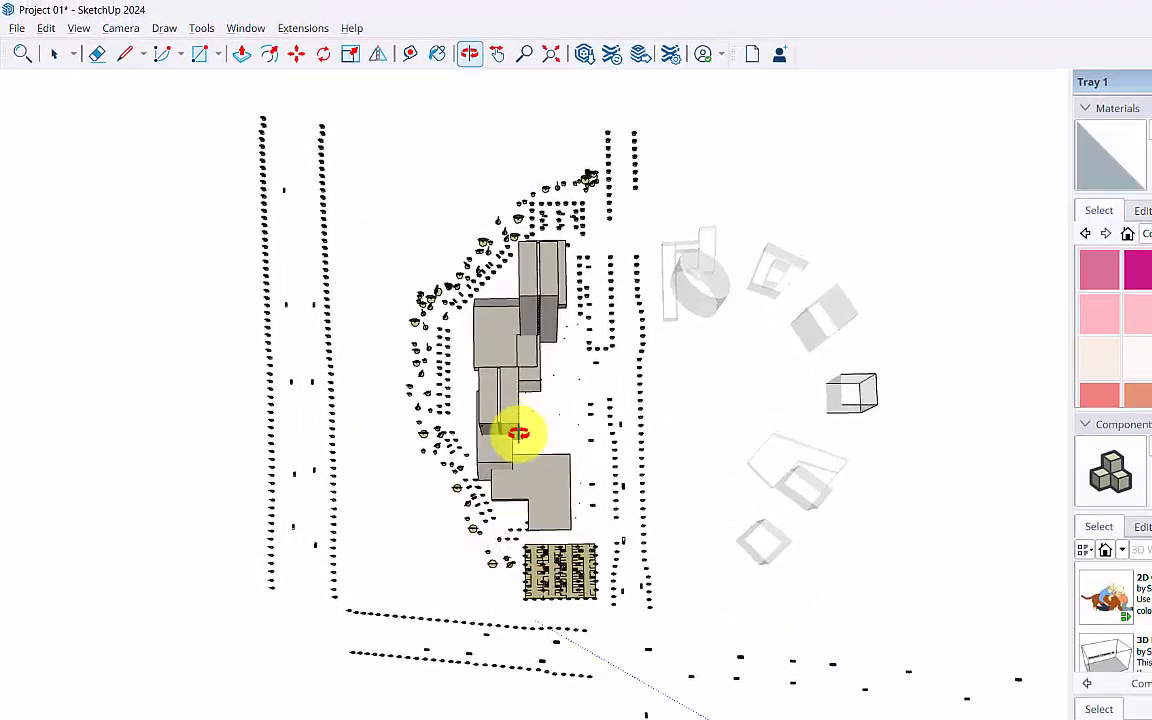
{"action": "left_click_drag", "start_coordinate": [893, 618], "coordinate": [627, 112]}
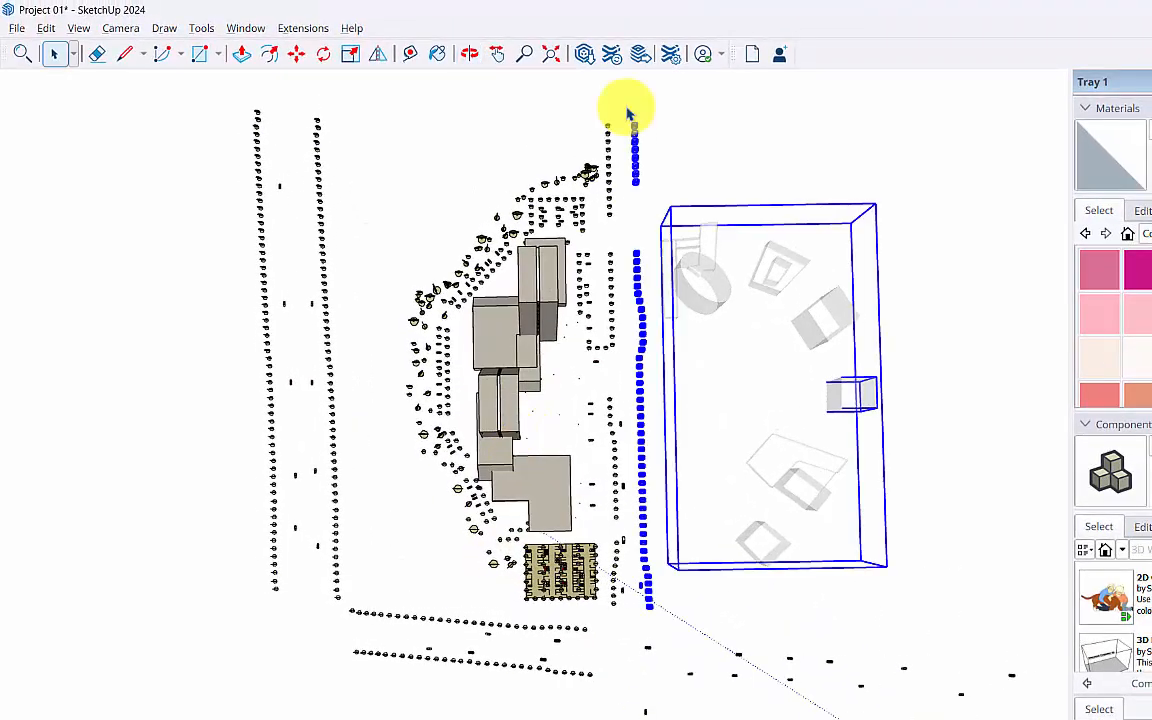
{"action": "left_click_drag", "start_coordinate": [381, 591], "coordinate": [149, 108]}
{"action": "key", "text": "Delete"}
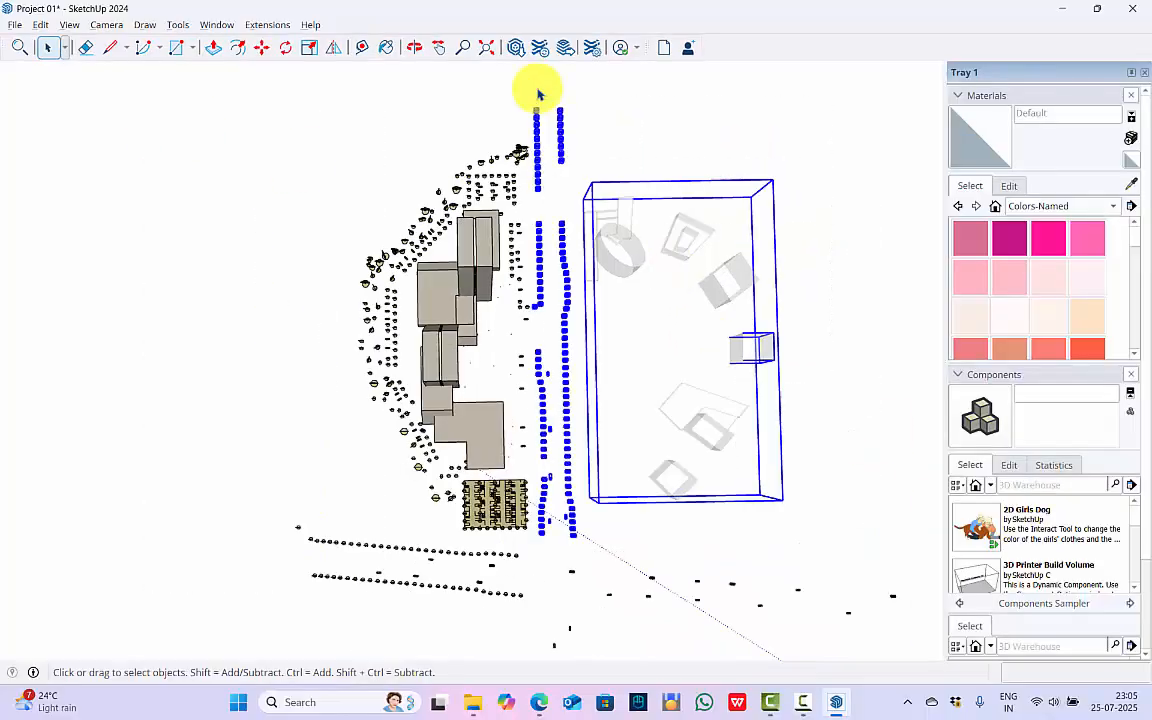
{"action": "key", "text": "Delete"}
Delete the scattered cars and the two tree rows beyond the parking plot at the end of the site.
{"action": "left_click", "coordinate": [469, 53]}
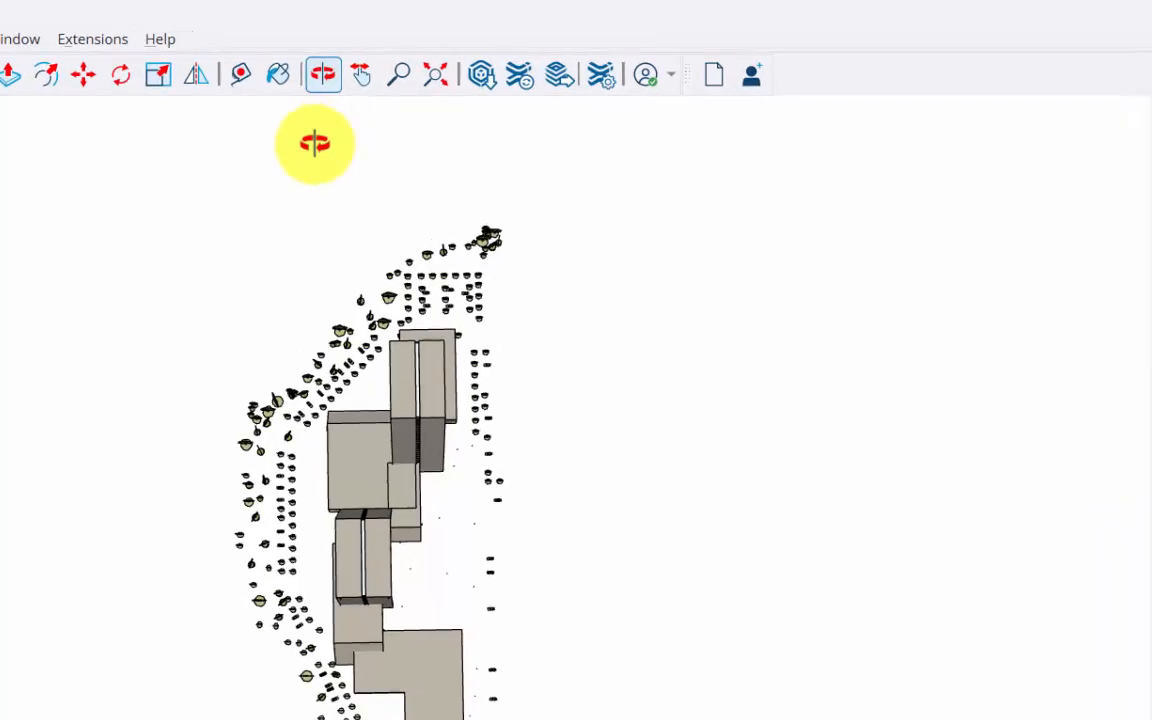
{"action": "left_click_drag", "start_coordinate": [546, 456], "coordinate": [634, 469]}
{"action": "mouse_move", "coordinate": [689, 578]}
{"action": "left_mouse_down"}
{"action": "mouse_move", "coordinate": [280, 528]}
{"action": "mouse_move", "coordinate": [690, 555]}
{"action": "mouse_move", "coordinate": [612, 651]}
{"action": "mouse_move", "coordinate": [307, 660]}
{"action": "left_mouse_up"}
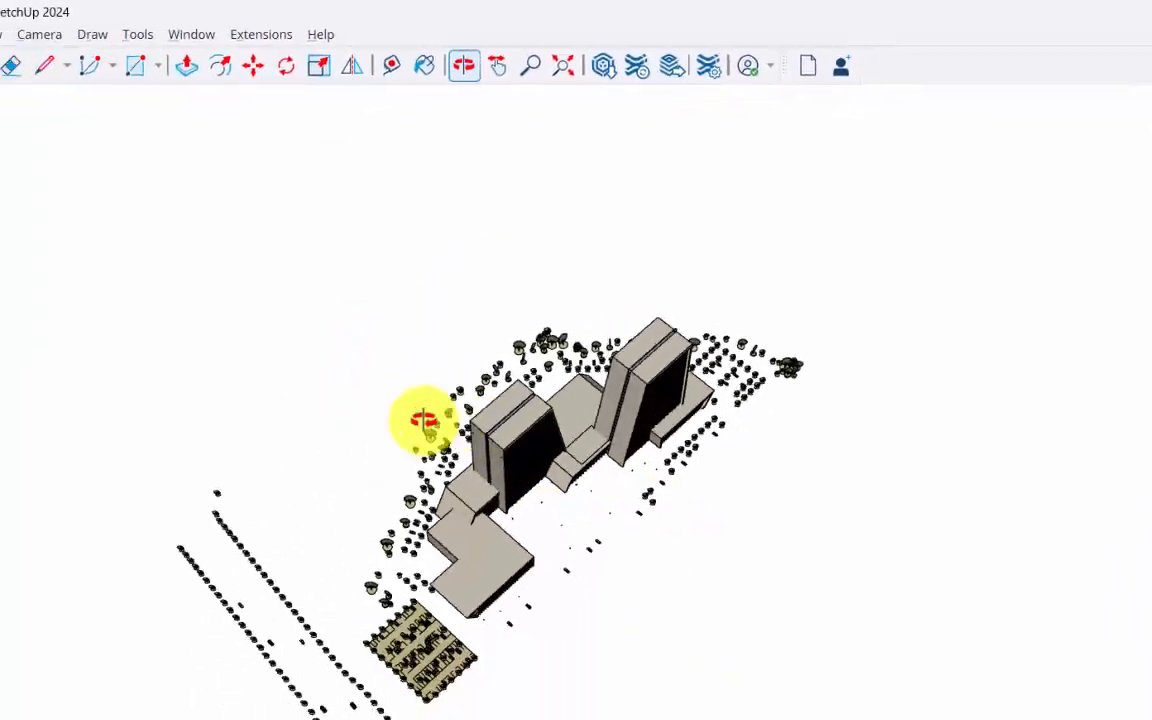
{"action": "left_click_drag", "start_coordinate": [491, 477], "coordinate": [695, 455]}
{"action": "scroll", "coordinate": [695, 455], "scroll_direction": "up", "scroll_amount": 5}
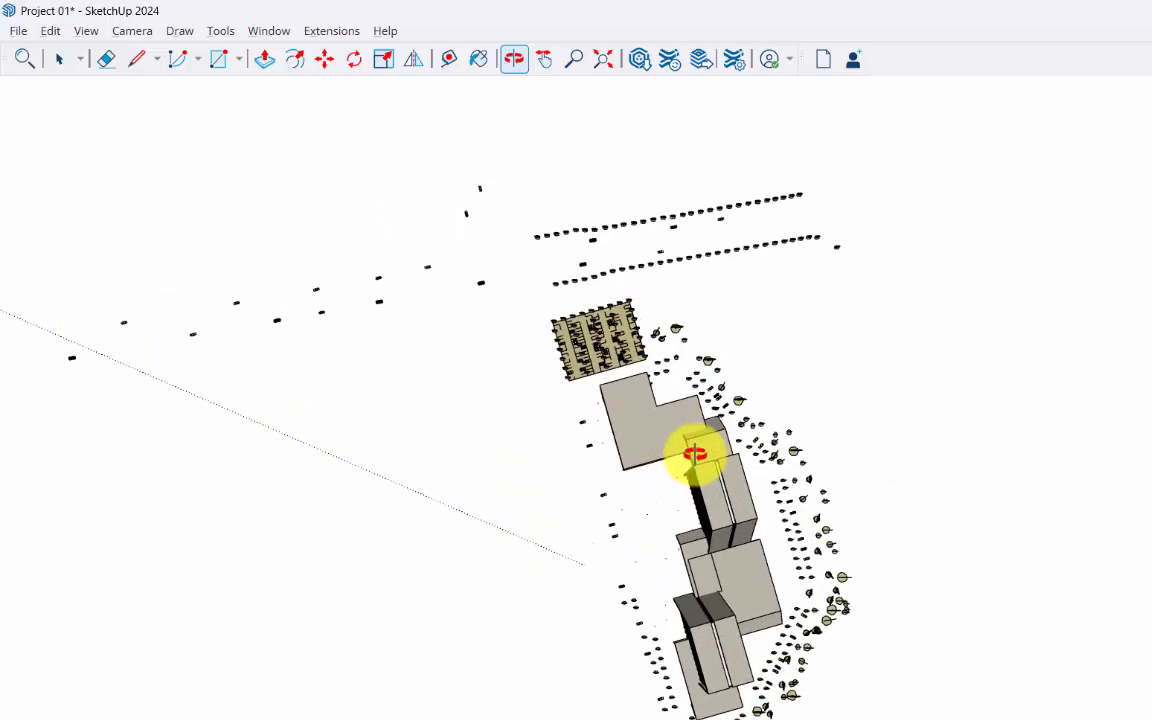
{"action": "scroll", "coordinate": [695, 455], "scroll_direction": "down", "scroll_amount": 1}
{"action": "middle_click_drag", "start_coordinate": [695, 455], "coordinate": [635, 430]}
{"action": "left_click_drag", "start_coordinate": [126, 196], "coordinate": [899, 397]}
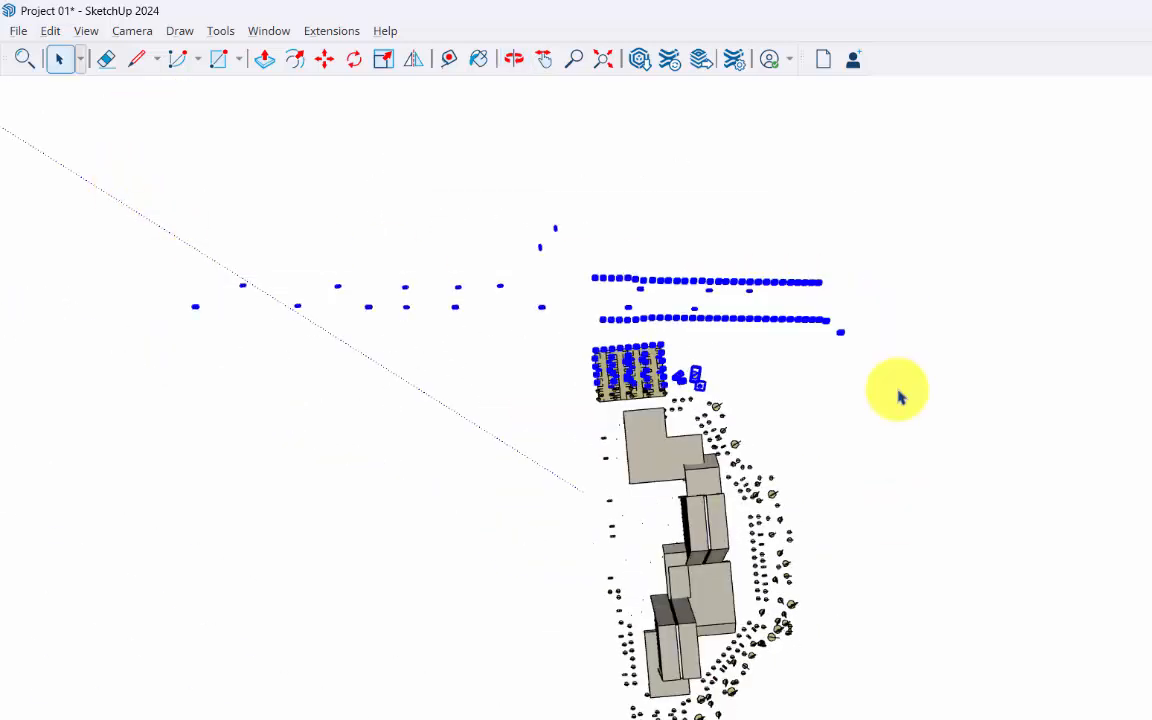
{"action": "key", "text": "Delete"}
Delete the parking plot and the nearby objects at the end of the low L-shaped building.
{"action": "left_click_drag", "start_coordinate": [862, 695], "coordinate": [819, 719]}
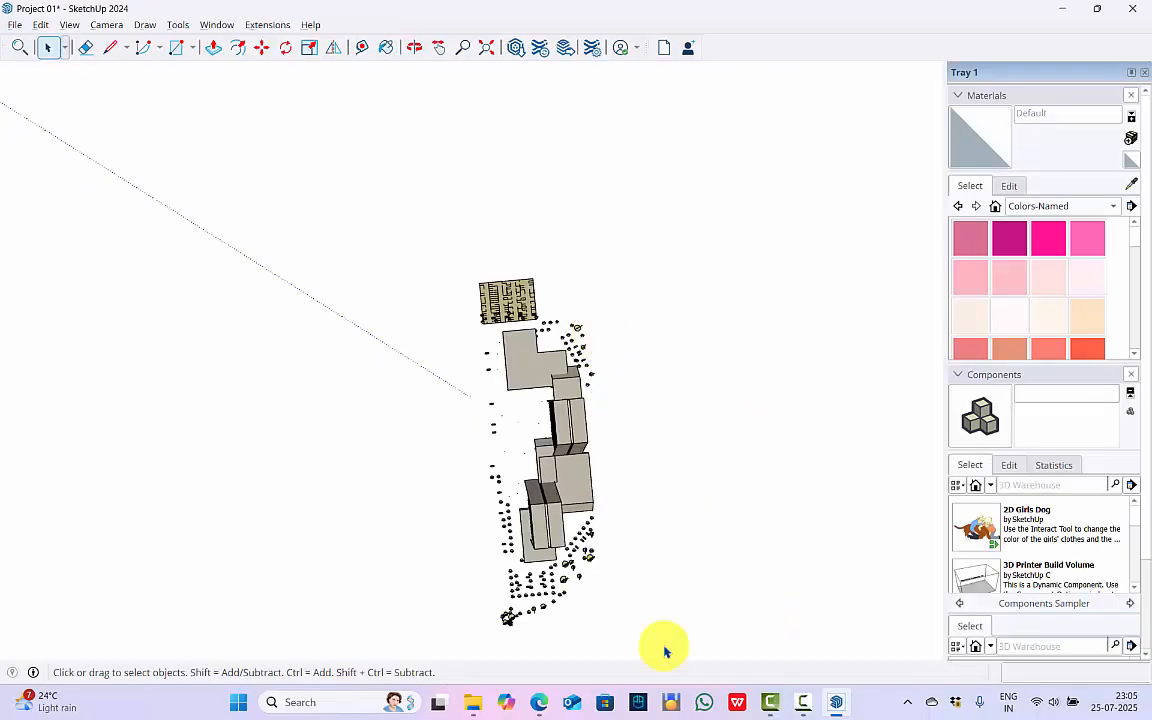
{"action": "middle_click_drag", "start_coordinate": [640, 600], "coordinate": [57, 509]}
{"action": "scroll", "coordinate": [1095, 262], "scroll_direction": "up", "scroll_amount": 3}
{"action": "middle_click_drag", "start_coordinate": [1000, 258], "coordinate": [868, 270]}
{"action": "left_click_drag", "start_coordinate": [1014, 538], "coordinate": [716, 114]}
{"action": "key", "text": "Delete"}
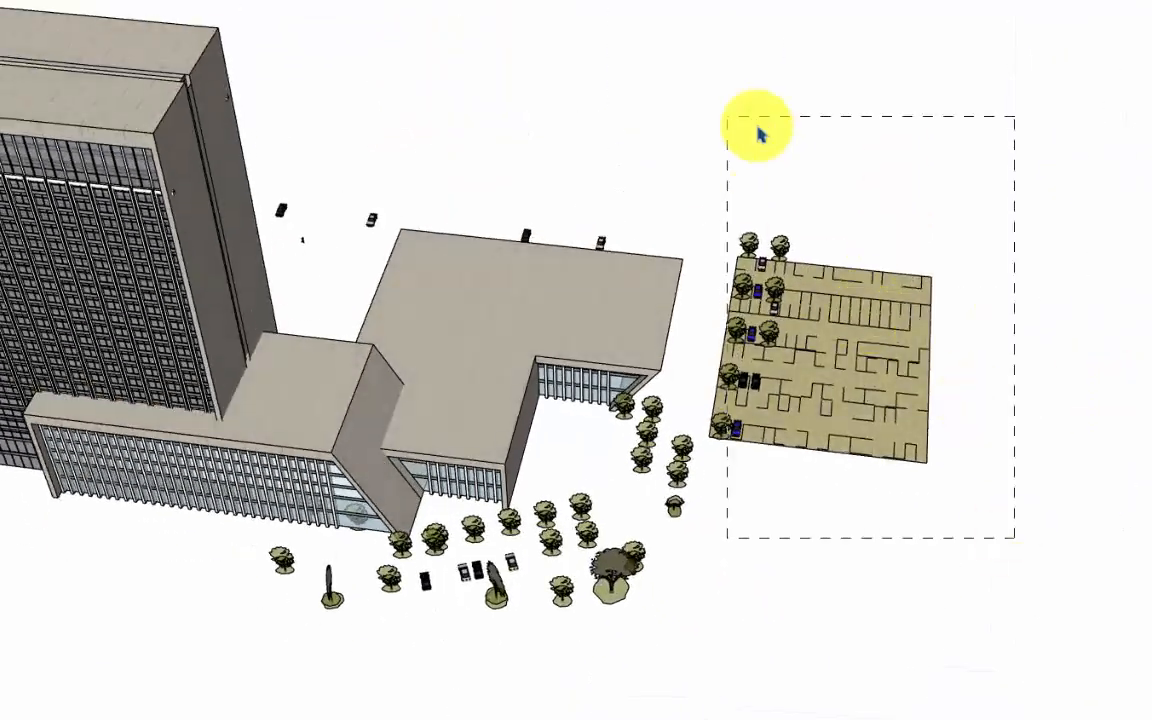
{"action": "left_click", "coordinate": [641, 458]}
{"action": "key", "text": "Delete"}
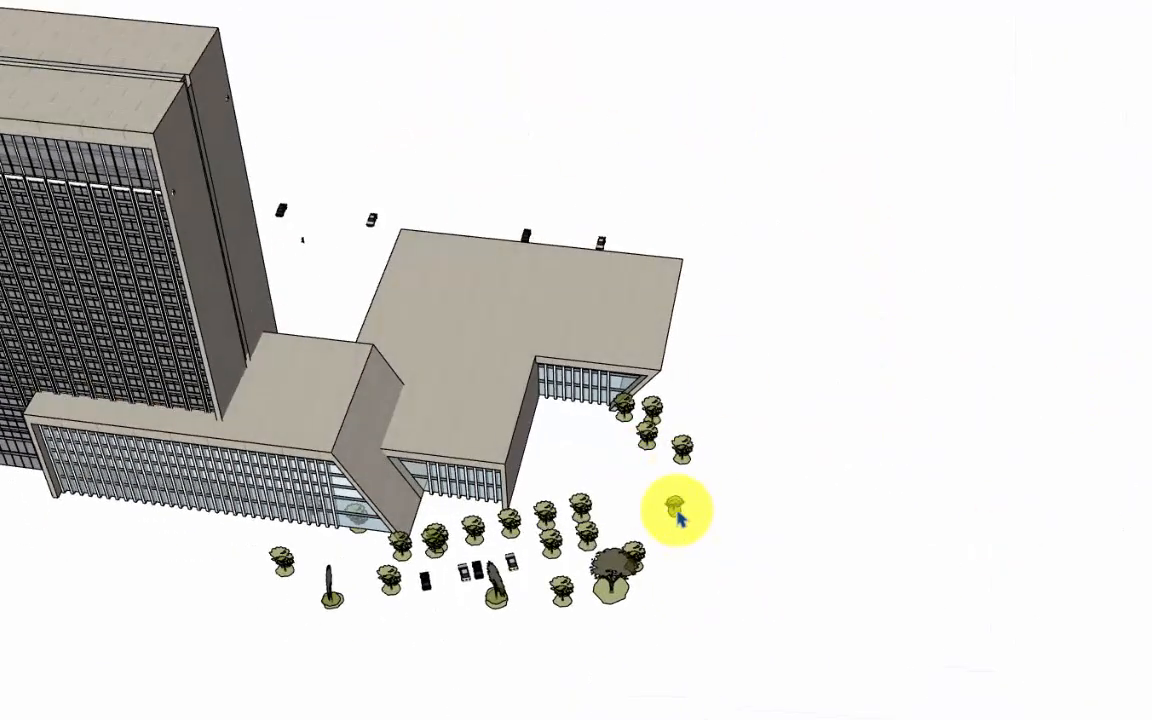
Delete the trees and parked cars behind the low L-shaped building.
{"action": "key", "text": "Delete"}
{"action": "left_click", "coordinate": [681, 455]}
{"action": "key", "text": "Delete"}
{"action": "left_click_drag", "start_coordinate": [679, 465], "coordinate": [630, 402]}
{"action": "key", "text": "Delete"}
{"action": "left_click_drag", "start_coordinate": [638, 605], "coordinate": [545, 458]}
{"action": "key", "text": "Delete"}
{"action": "left_click_drag", "start_coordinate": [522, 593], "coordinate": [476, 563]}
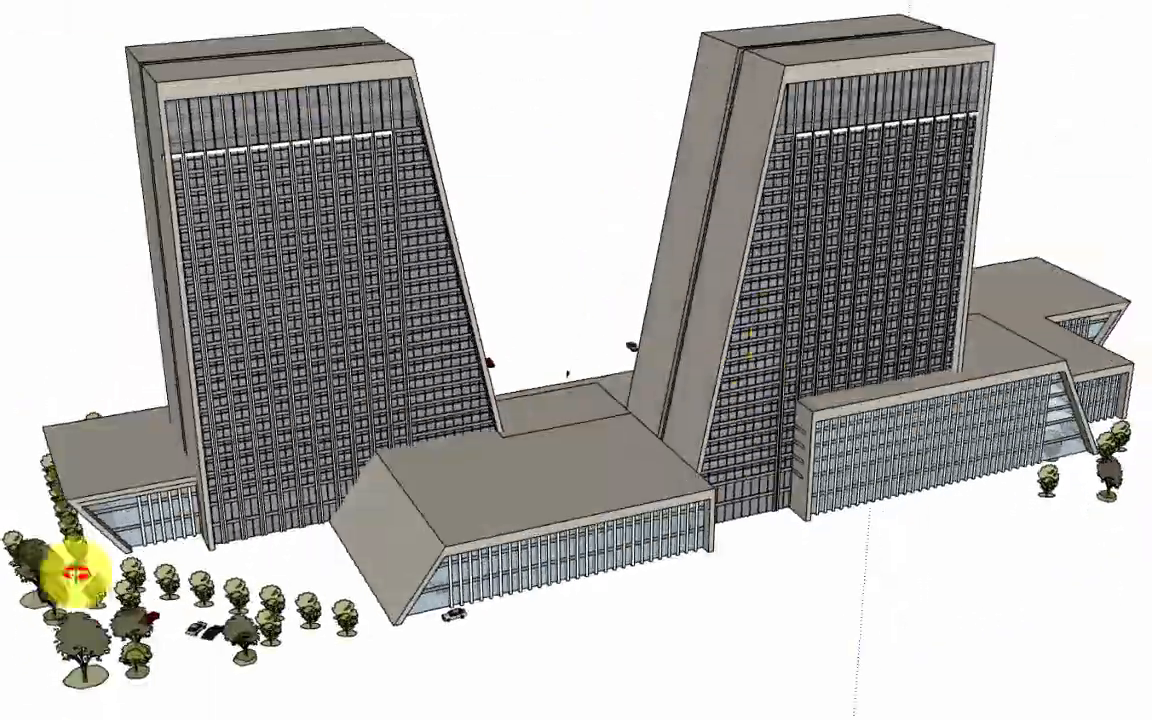
Delete the groups of trees and cars spread around the twin towers.
{"action": "middle_click_drag", "start_coordinate": [77, 571], "coordinate": [648, 468]}
{"action": "scroll", "coordinate": [648, 468], "scroll_direction": "up", "scroll_amount": 3}
{"action": "scroll", "coordinate": [640, 466], "scroll_direction": "down", "scroll_amount": 1}
{"action": "left_click_drag", "start_coordinate": [95, 358], "coordinate": [913, 643]}
{"action": "key", "text": "Delete"}
{"action": "left_click_drag", "start_coordinate": [1012, 488], "coordinate": [850, 390]}
{"action": "key", "text": "Delete"}
Delete the remaining stray objects along the front of the towers and the low end block.
{"action": "left_click", "coordinate": [77, 222]}
{"action": "key", "text": "Delete"}
{"action": "left_click", "coordinate": [88, 274]}
{"action": "key", "text": "Delete"}
{"action": "left_click_drag", "start_coordinate": [142, 528], "coordinate": [6, 350]}
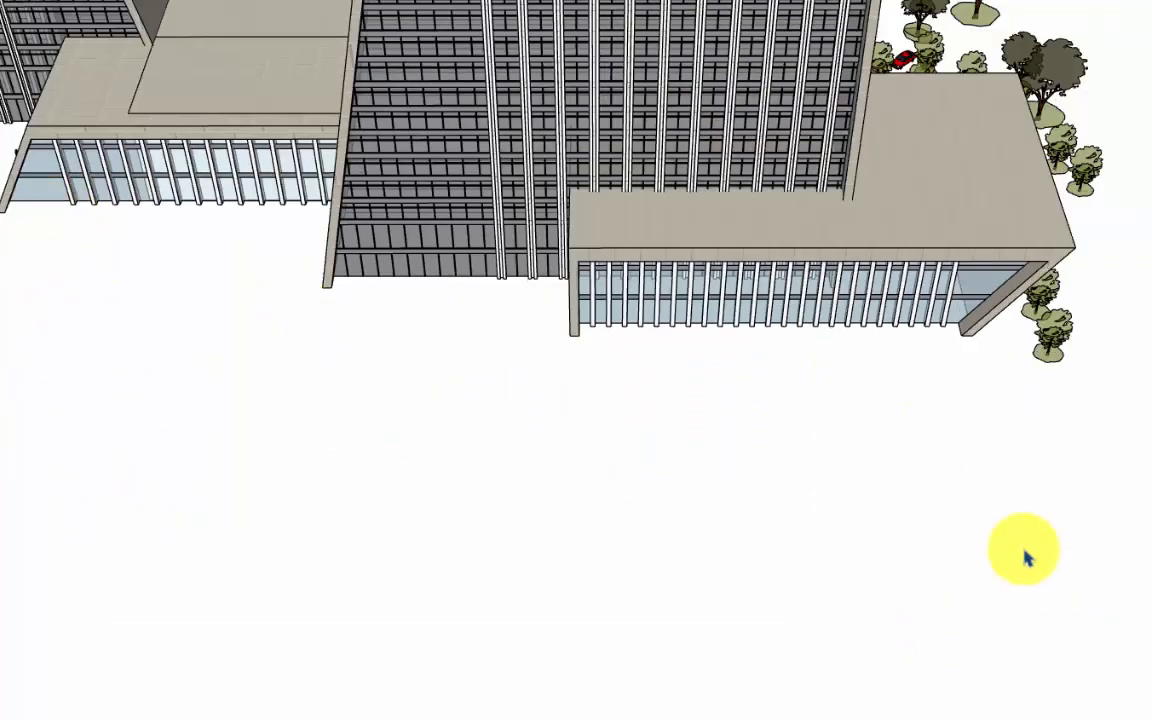
{"action": "middle_click_drag", "start_coordinate": [130, 480], "coordinate": [1023, 550], "text": "shift"}
{"action": "key", "text": "Delete"}
{"action": "left_click_drag", "start_coordinate": [727, 719], "coordinate": [435, 284]}
{"action": "key", "text": "Delete"}
Delete the row of cars and the people figures in front of the low L-shaped building.
{"action": "middle_click_drag", "start_coordinate": [684, 265], "coordinate": [805, 571]}
{"action": "left_click_drag", "start_coordinate": [805, 571], "coordinate": [136, 455]}
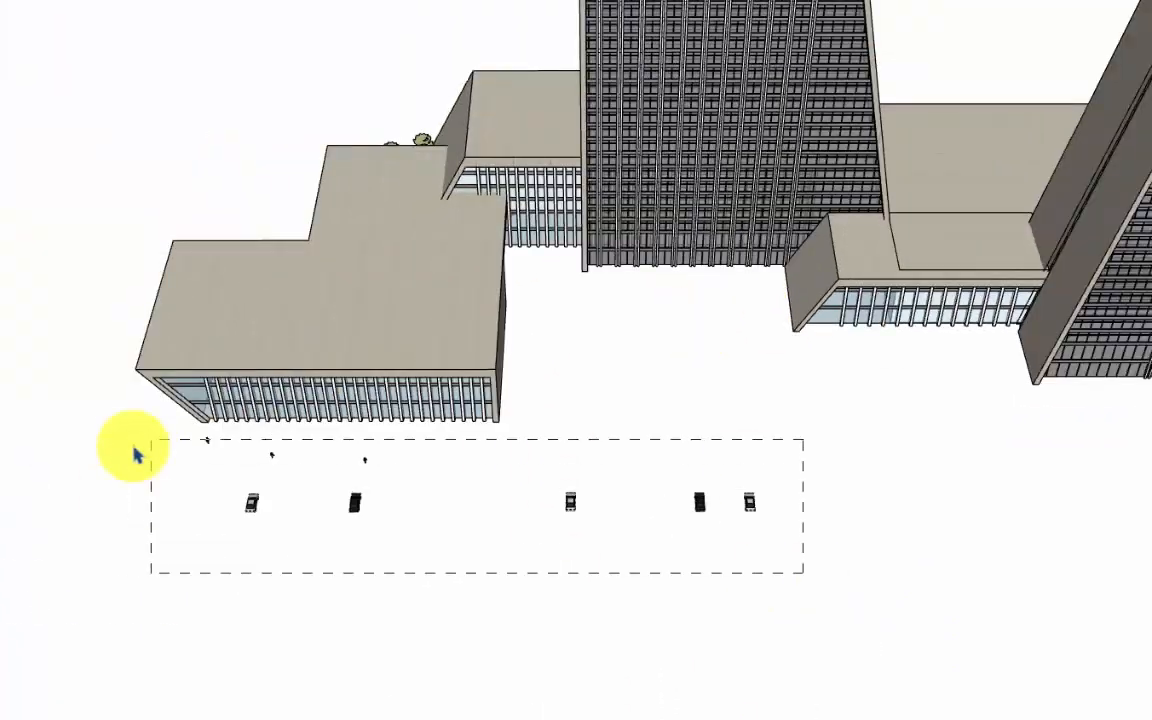
{"action": "key", "text": "Delete"}
{"action": "left_click", "coordinate": [730, 660]}
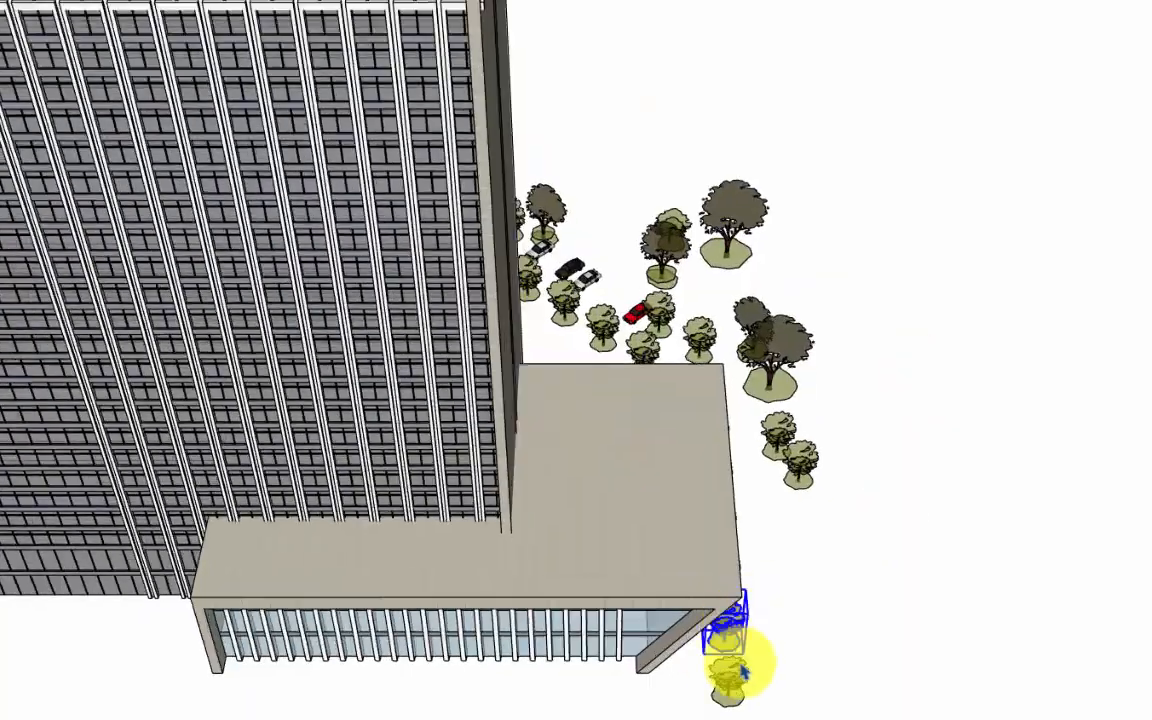
{"action": "key", "text": "Delete"}
Delete the trees and cars beside and behind the low block at the far end of the towers.
{"action": "left_click_drag", "start_coordinate": [743, 675], "coordinate": [846, 476]}
{"action": "key", "text": "Delete"}
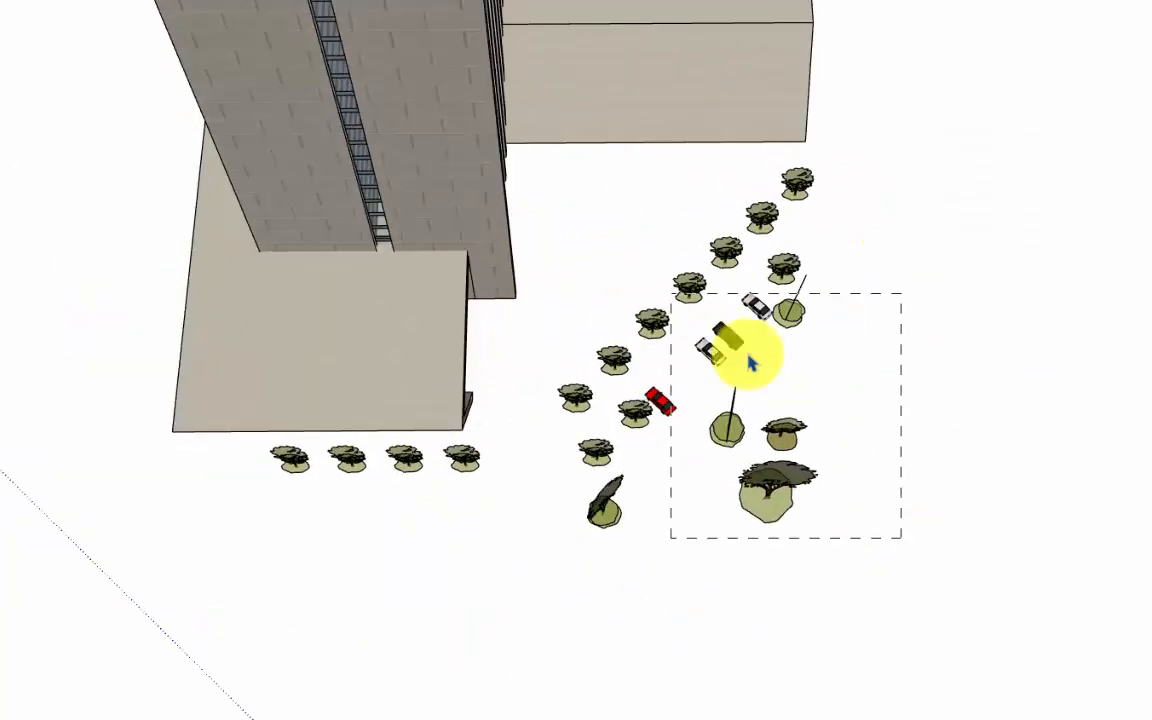
{"action": "key", "text": "Delete"}
{"action": "scroll", "coordinate": [557, 205], "scroll_direction": "up", "scroll_amount": 3}
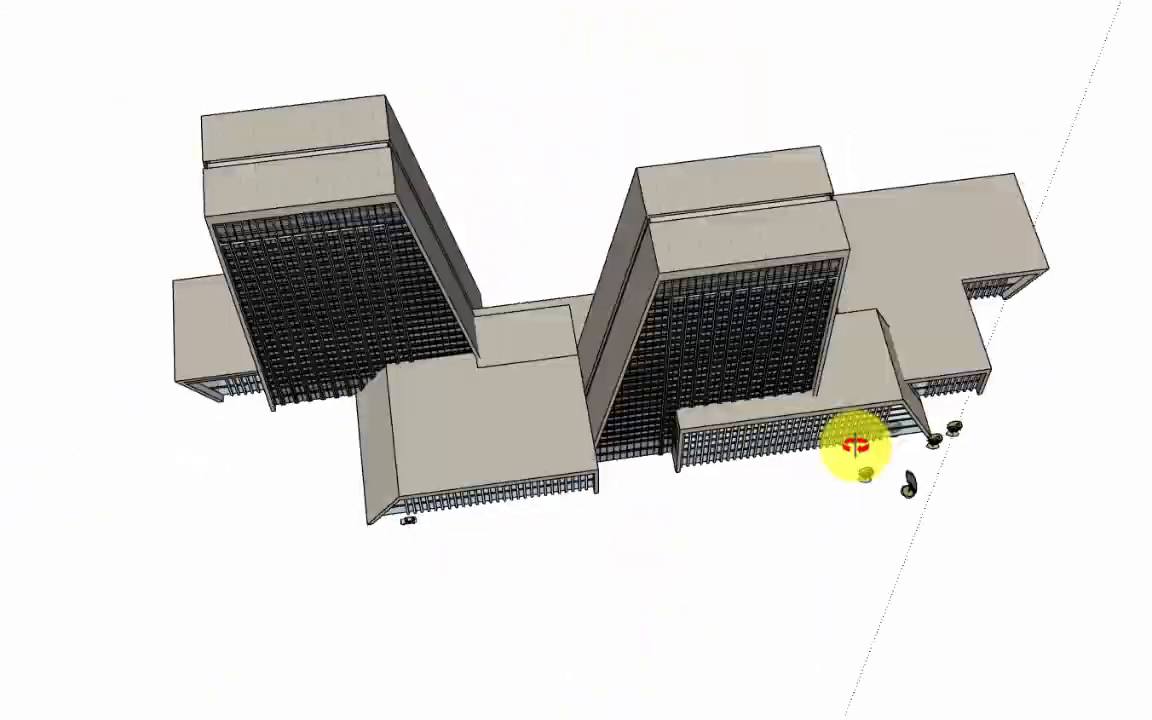
Delete the remaining trees in front of and beside the low blocks by the second tower.
{"action": "scroll", "coordinate": [869, 437], "scroll_direction": "up", "scroll_amount": 5}
{"action": "left_click", "coordinate": [735, 535]}
{"action": "key", "text": "Delete"}
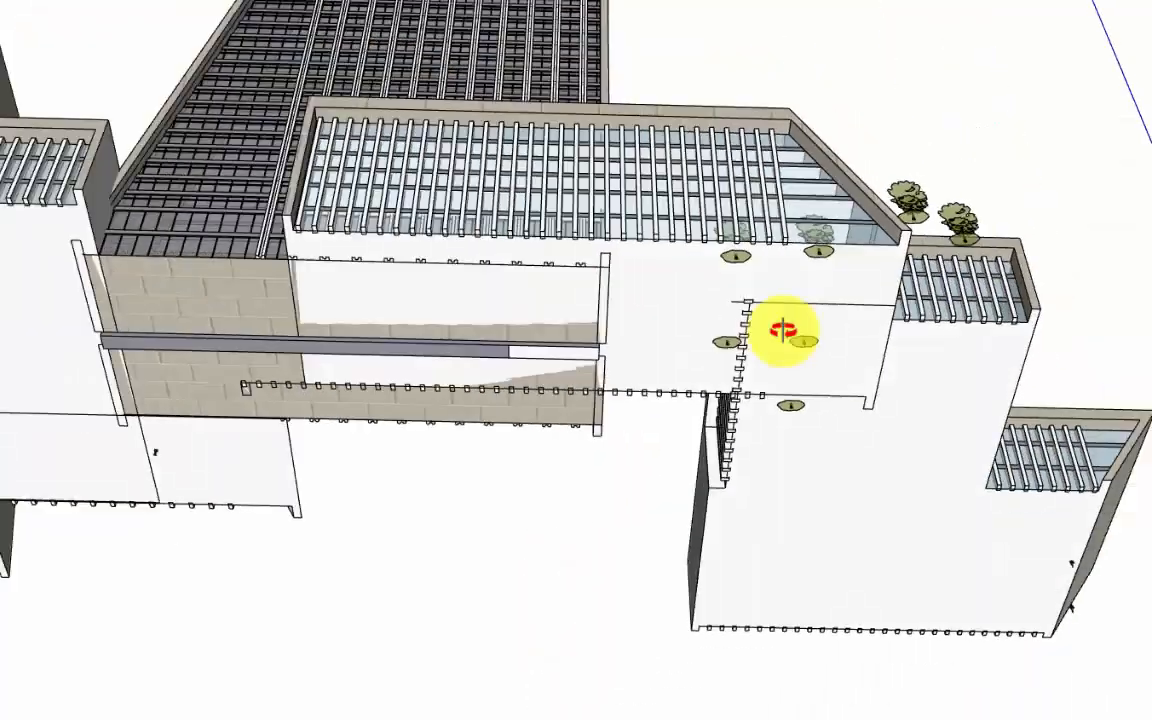
{"action": "scroll", "coordinate": [856, 321], "scroll_direction": "down", "scroll_amount": 5}
{"action": "left_click", "coordinate": [862, 295]}
{"action": "key", "text": "Delete"}
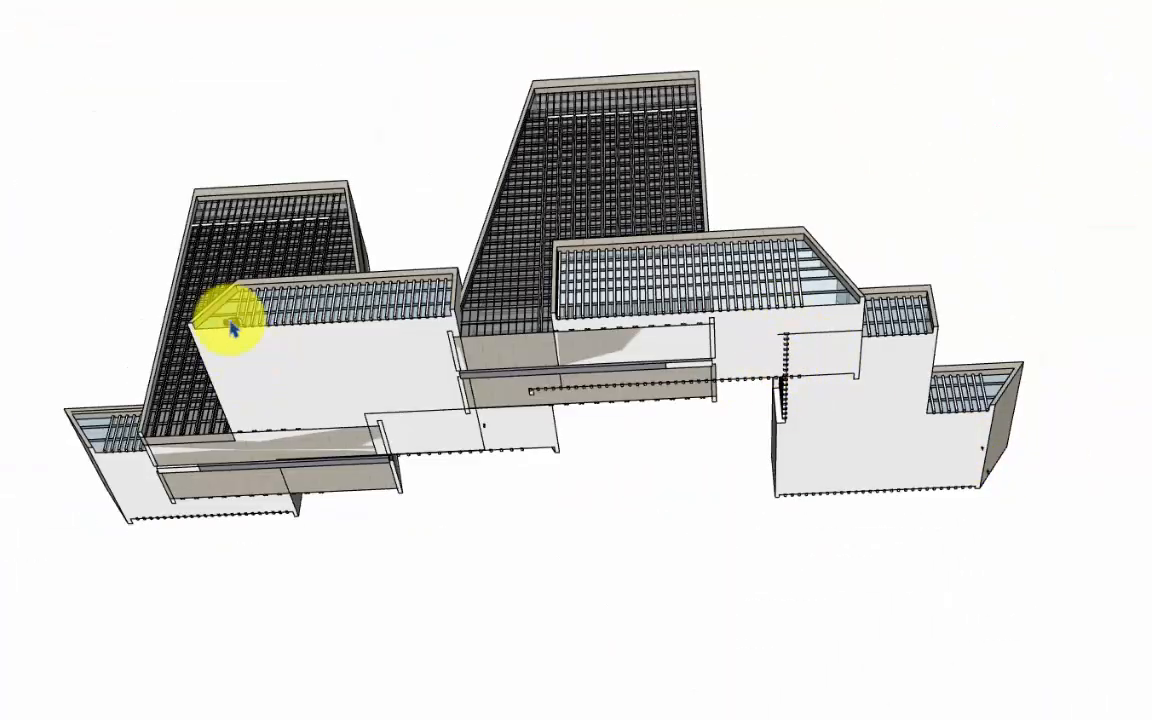
Delete the small leftover objects showing beneath the middle block and the far end block.
{"action": "left_click", "coordinate": [491, 438]}
{"action": "key", "text": "Delete"}
{"action": "left_click", "coordinate": [992, 481]}
{"action": "key", "text": "Delete"}
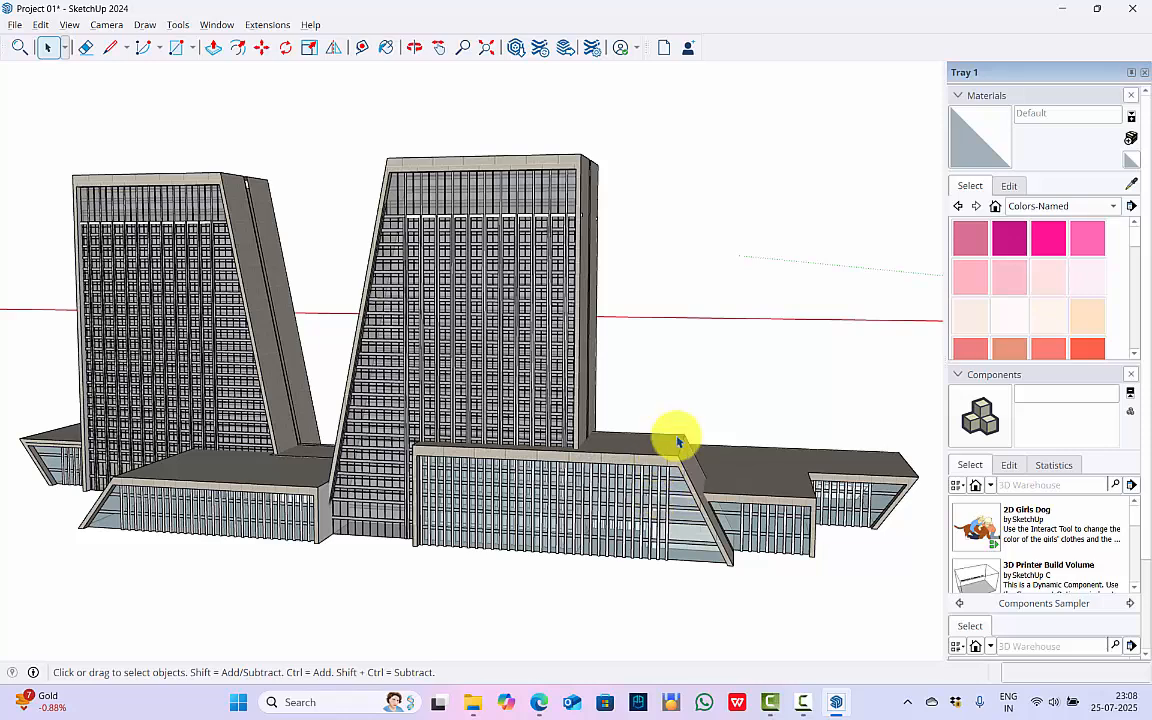
Set the model's length, area and volume units to meters, square meters and cubic meters.
{"action": "left_click", "coordinate": [414, 47]}
{"action": "left_click_drag", "start_coordinate": [219, 301], "coordinate": [394, 370]}
{"action": "key", "text": "space"}
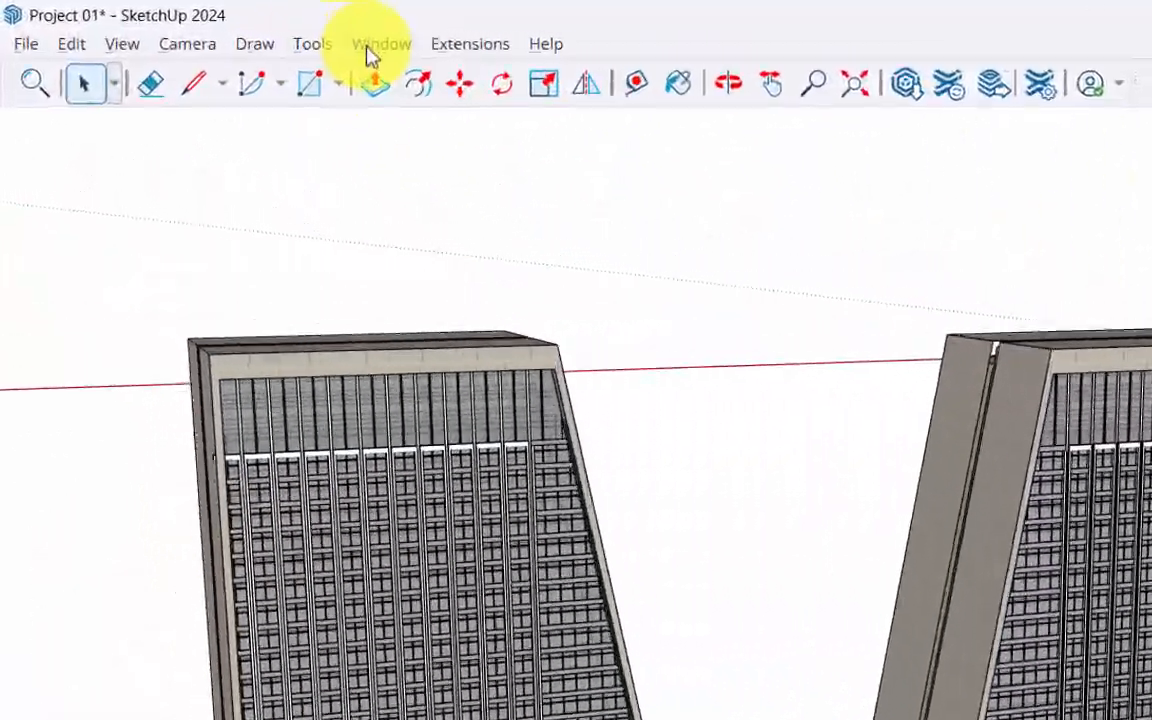
{"action": "left_click", "coordinate": [217, 24]}
{"action": "left_click", "coordinate": [442, 222]}
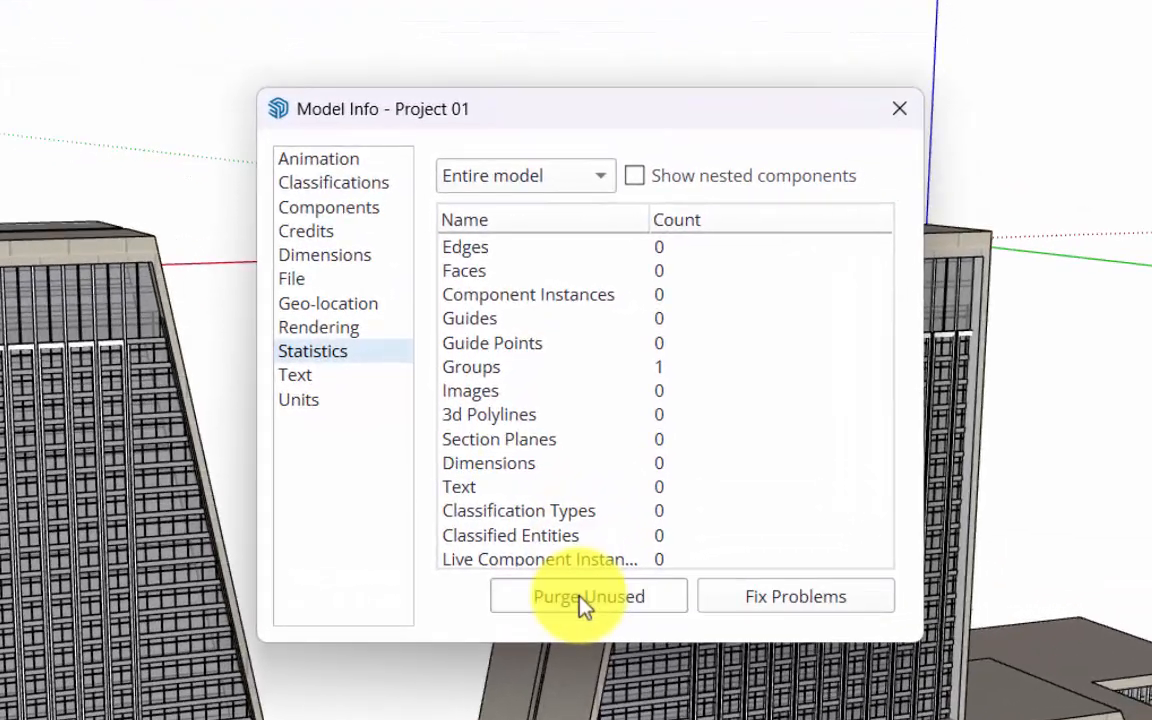
{"action": "left_click", "coordinate": [318, 402]}
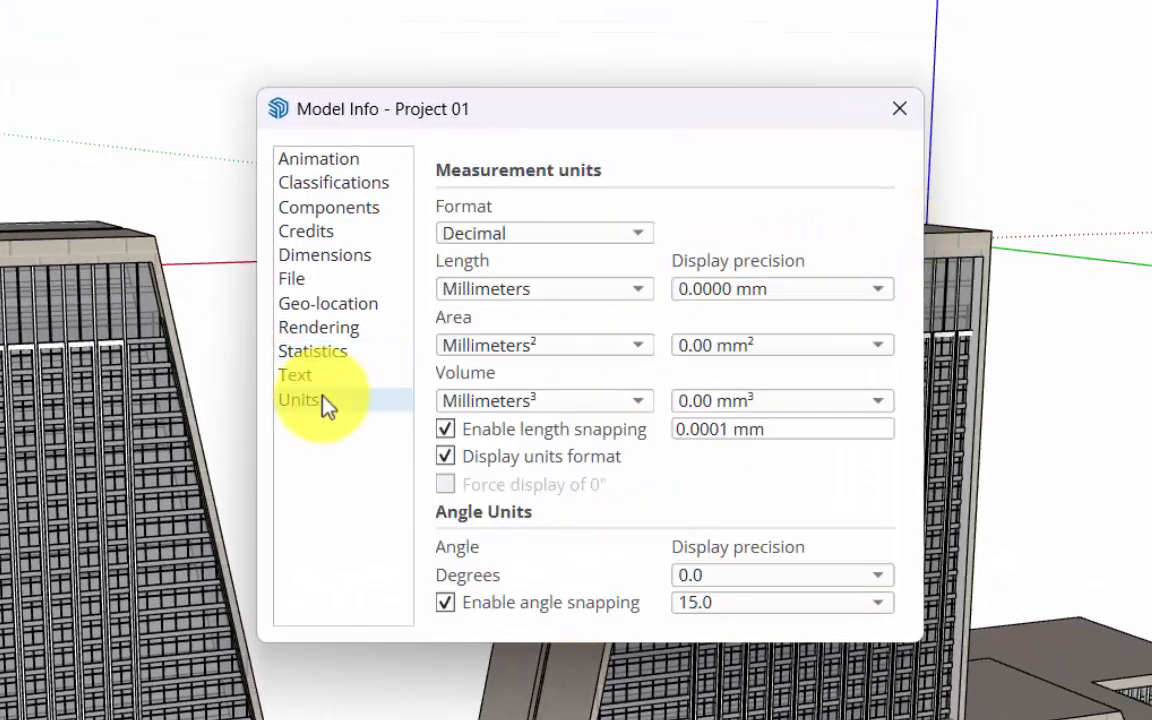
{"action": "left_click", "coordinate": [556, 295]}
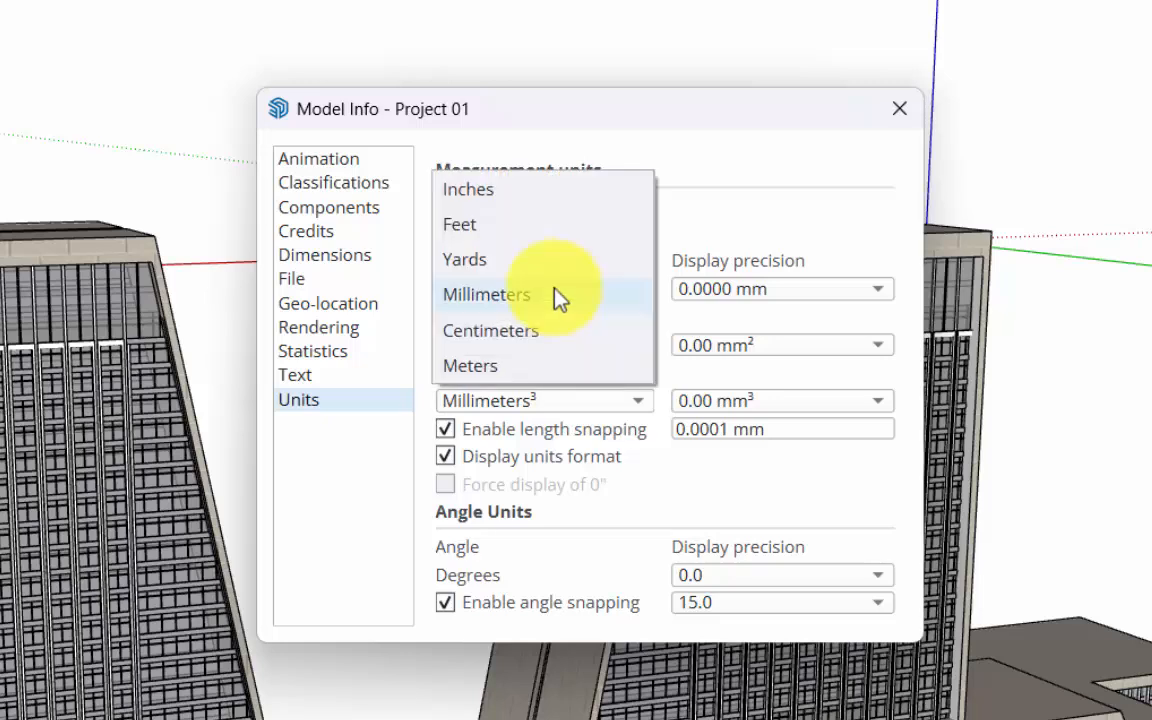
{"action": "left_click", "coordinate": [492, 368]}
{"action": "left_click", "coordinate": [500, 350]}
{"action": "left_click", "coordinate": [506, 425]}
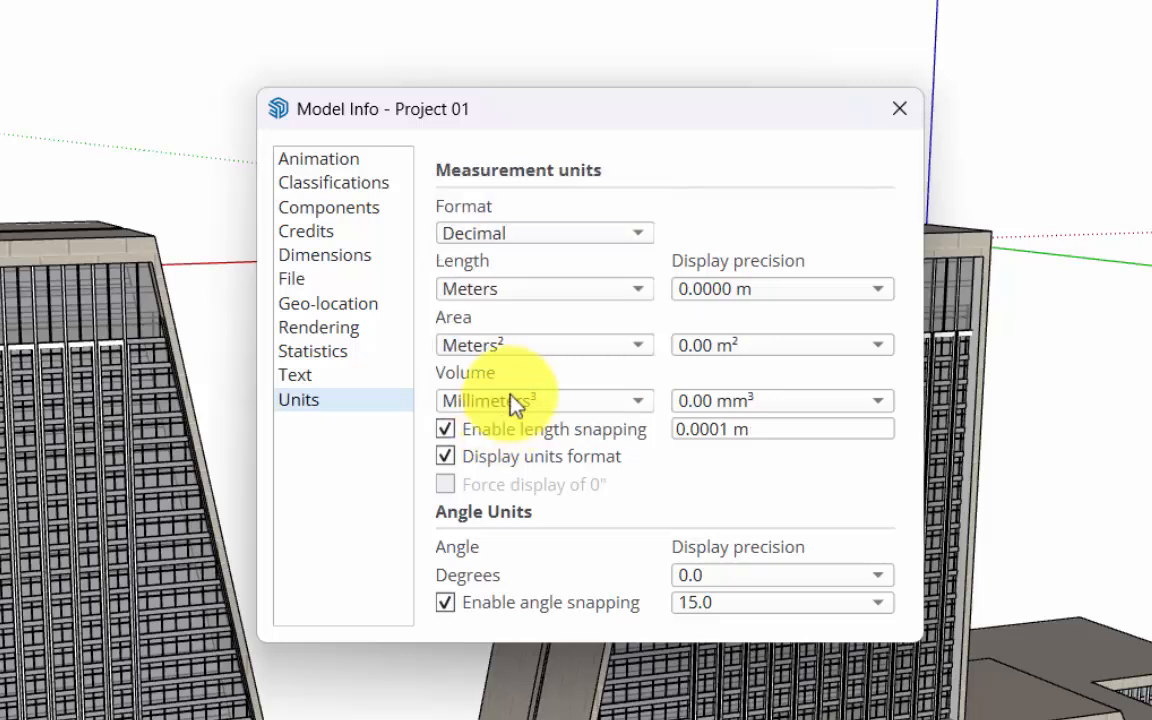
{"action": "left_click", "coordinate": [514, 400]}
{"action": "left_click", "coordinate": [485, 487]}
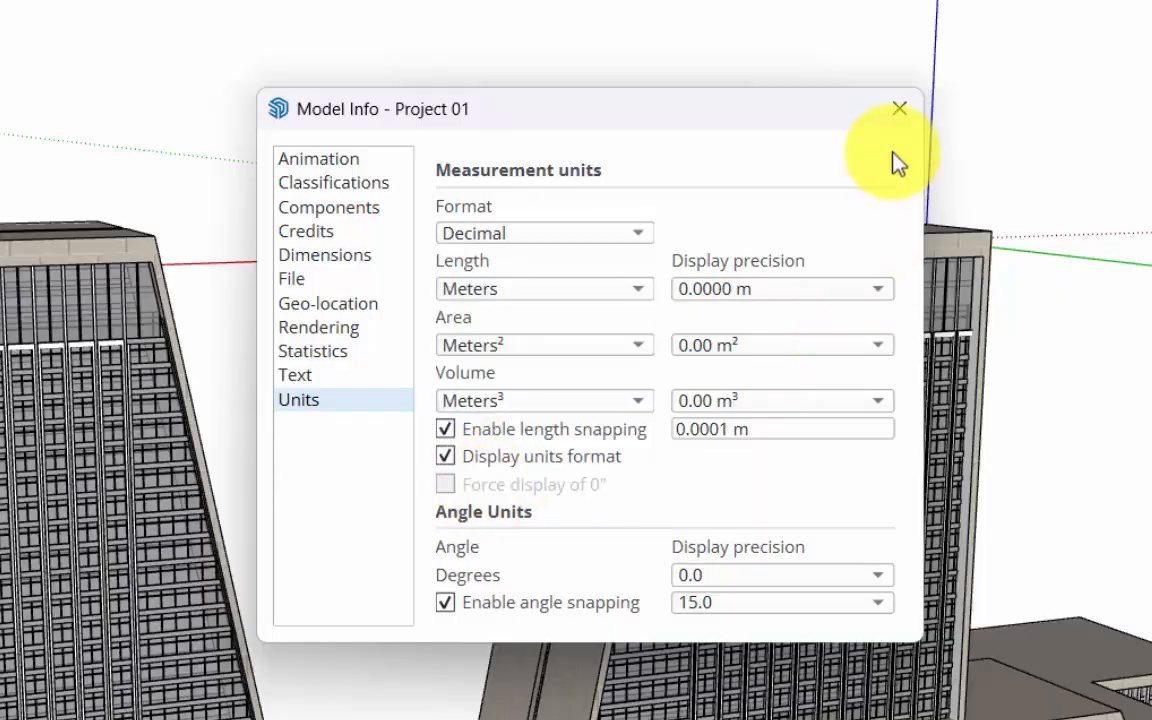
{"action": "left_click", "coordinate": [899, 108]}
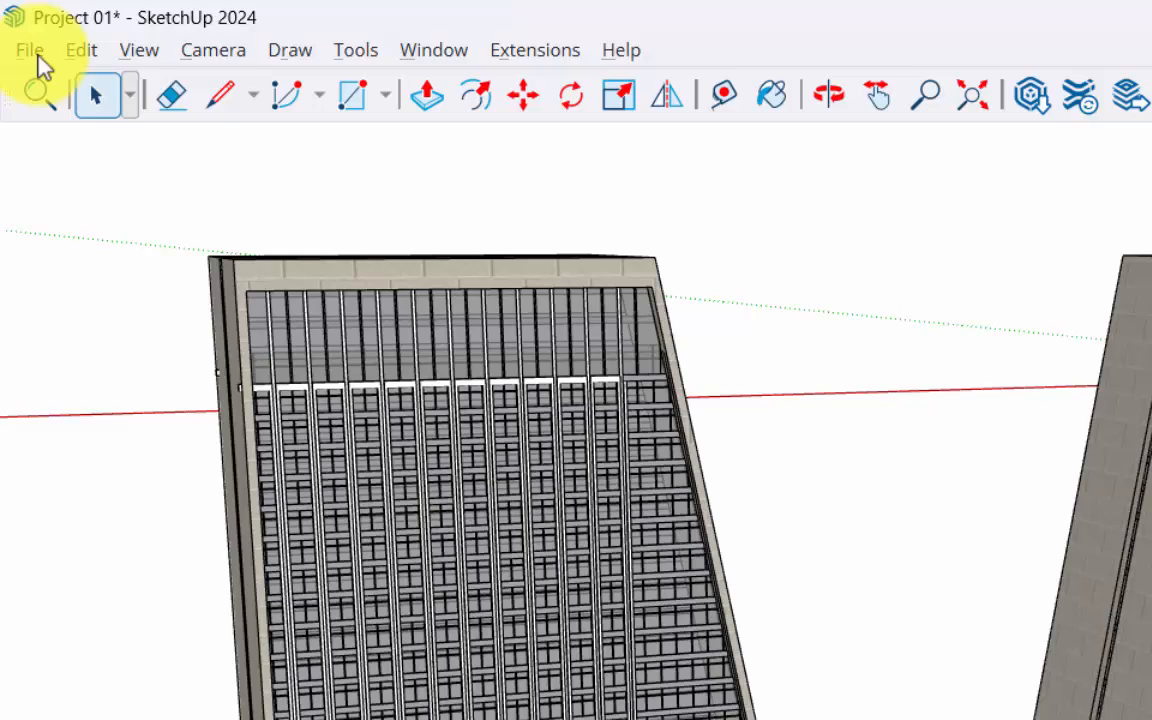
Export the cleaned model to the Sketchup IFC folder as Project 01.ifc in the IFC2x3 format.
{"action": "left_click", "coordinate": [17, 24]}
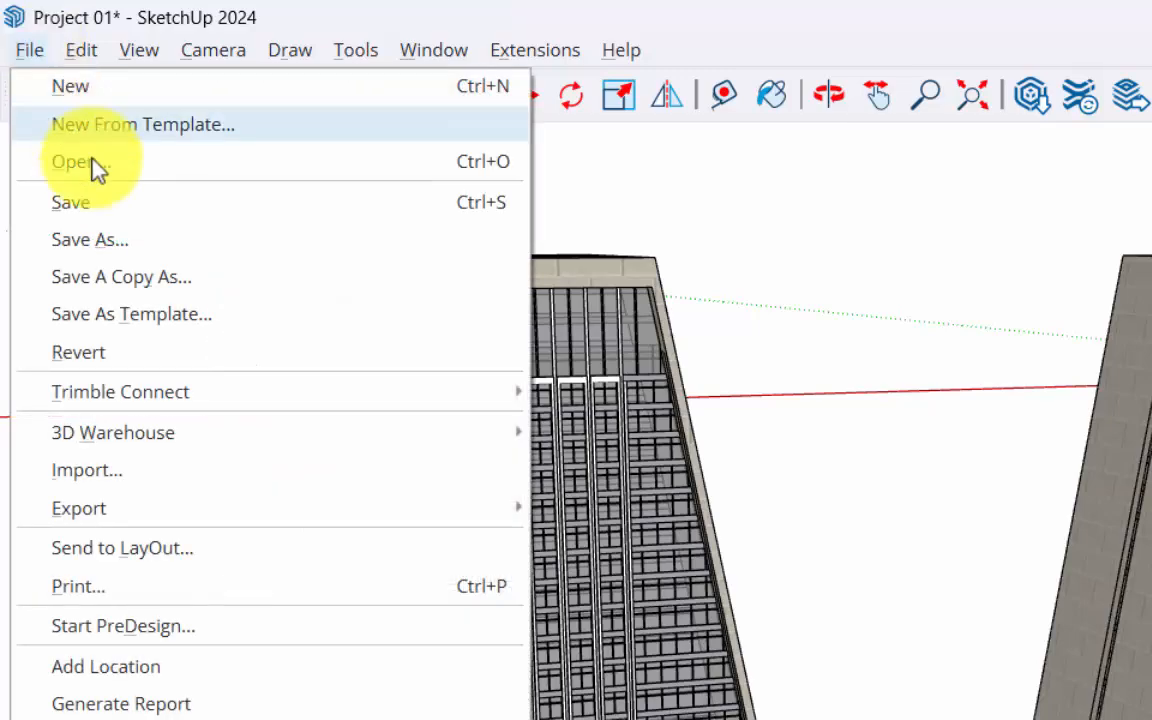
{"action": "mouse_move", "coordinate": [144, 509]}
{"action": "left_click", "coordinate": [684, 508]}
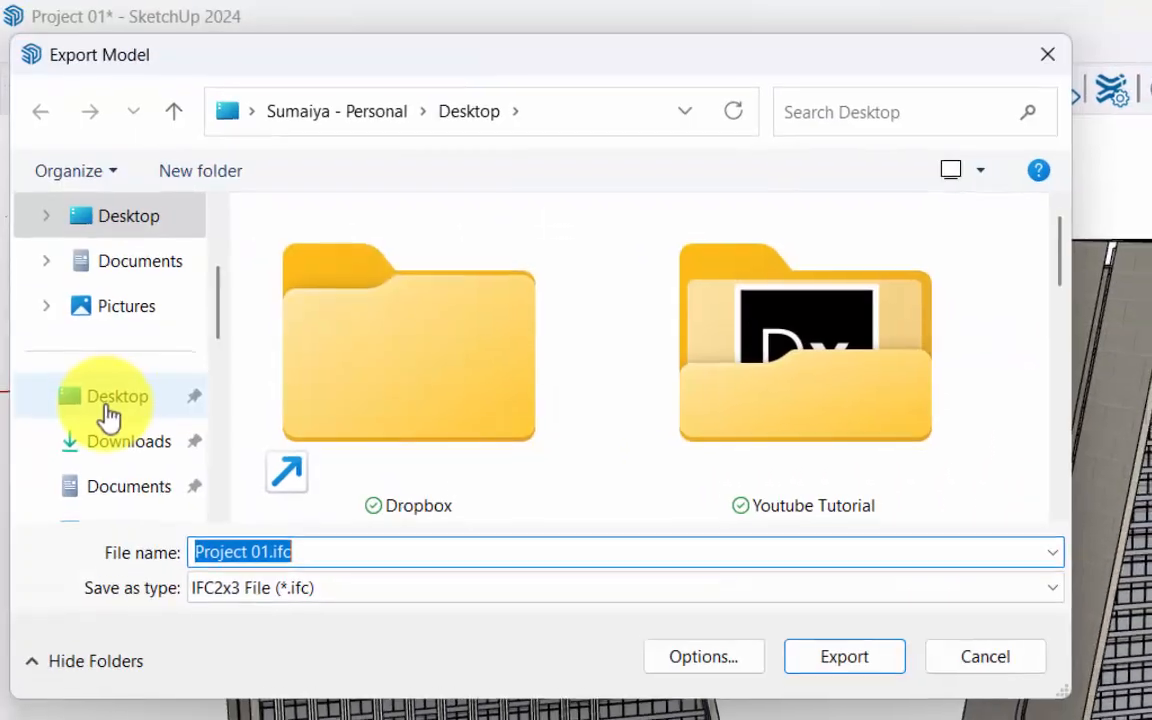
{"action": "left_click", "coordinate": [110, 438]}
{"action": "left_click", "coordinate": [358, 627]}
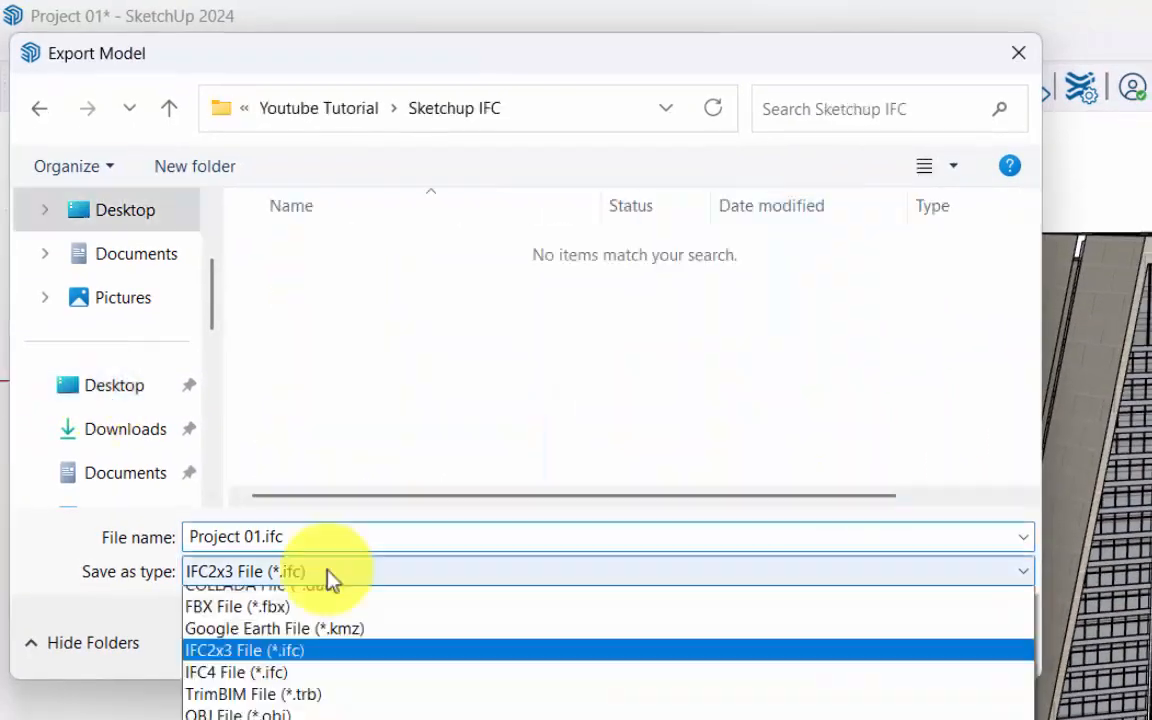
{"action": "scroll", "coordinate": [330, 583], "scroll_direction": "up", "scroll_amount": 2}
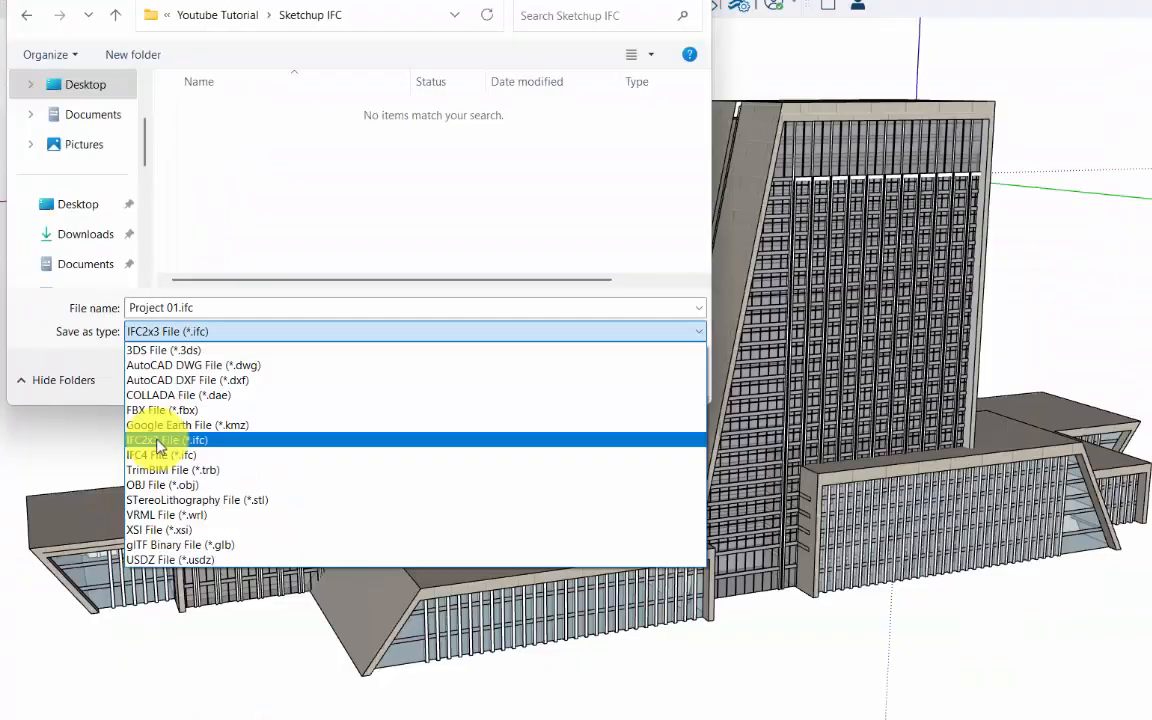
{"action": "left_click", "coordinate": [275, 525]}
{"action": "left_click", "coordinate": [561, 375]}
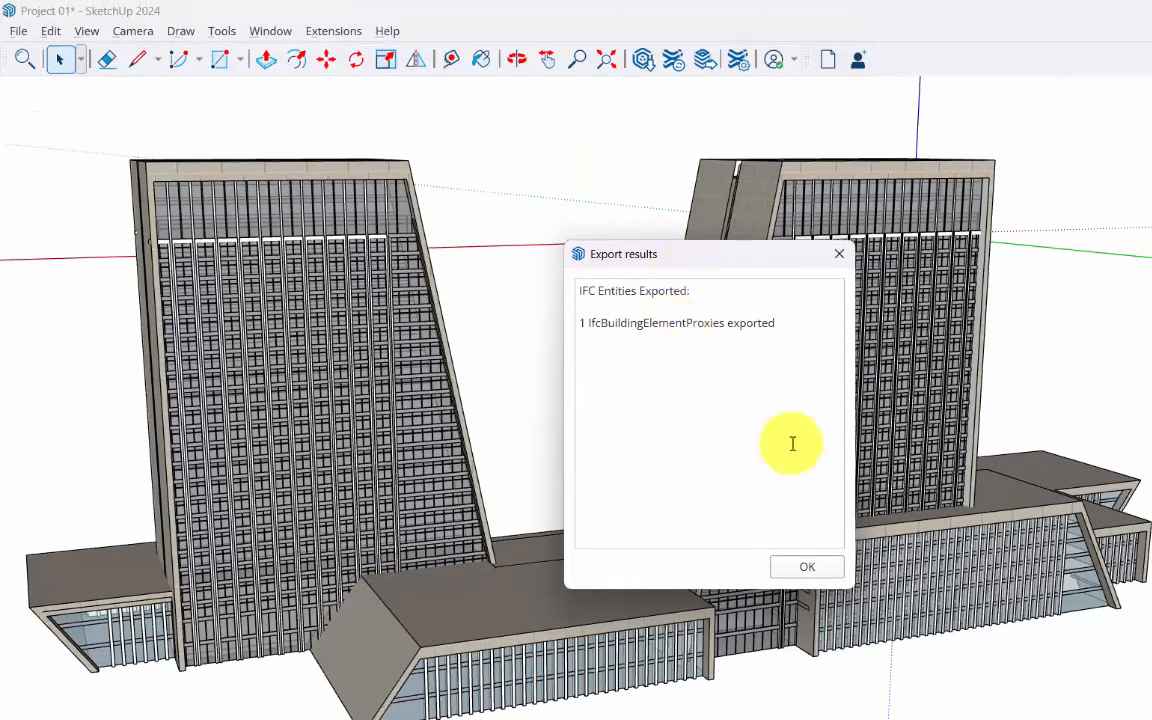
{"action": "left_click", "coordinate": [807, 545]}
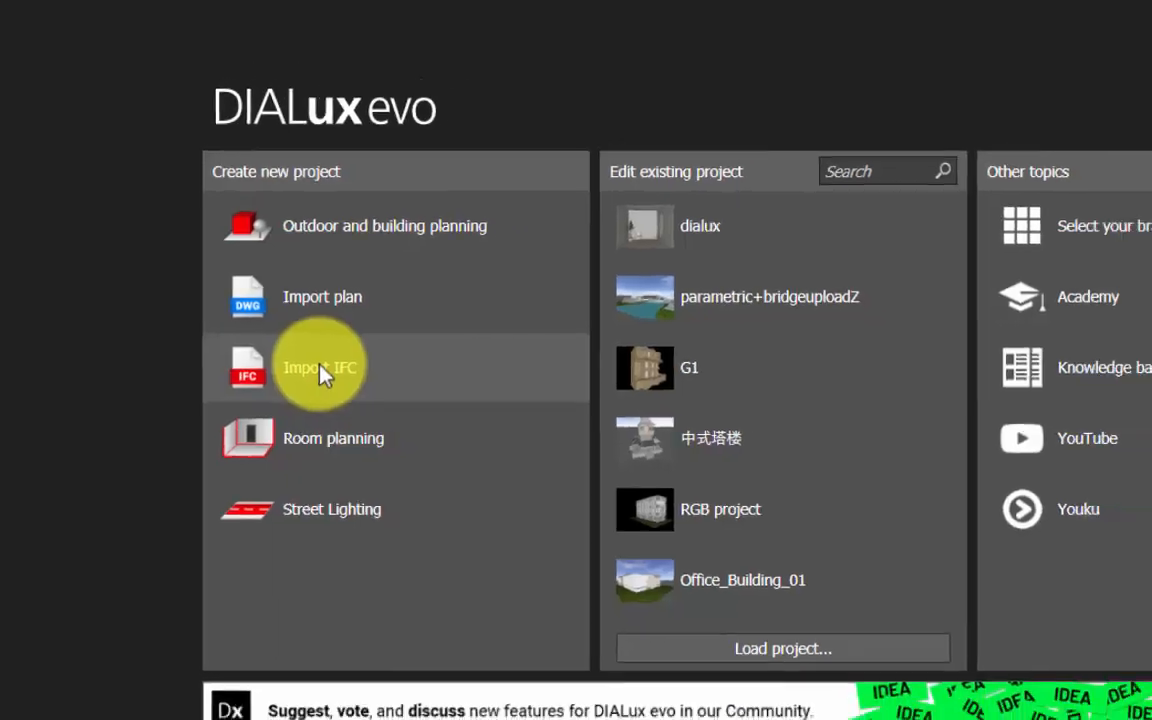
Create a DIALux evo project by importing all content of Project 01.ifc with the New Method (recommended).
{"action": "left_click", "coordinate": [349, 367]}
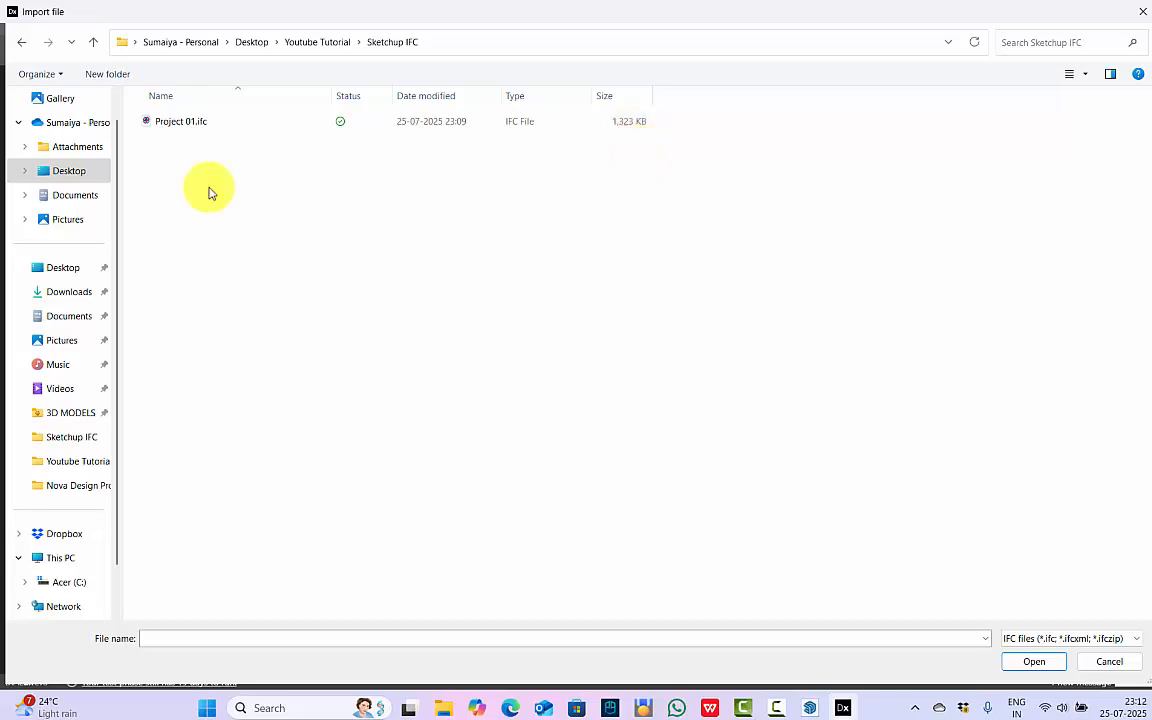
{"action": "left_click", "coordinate": [186, 128]}
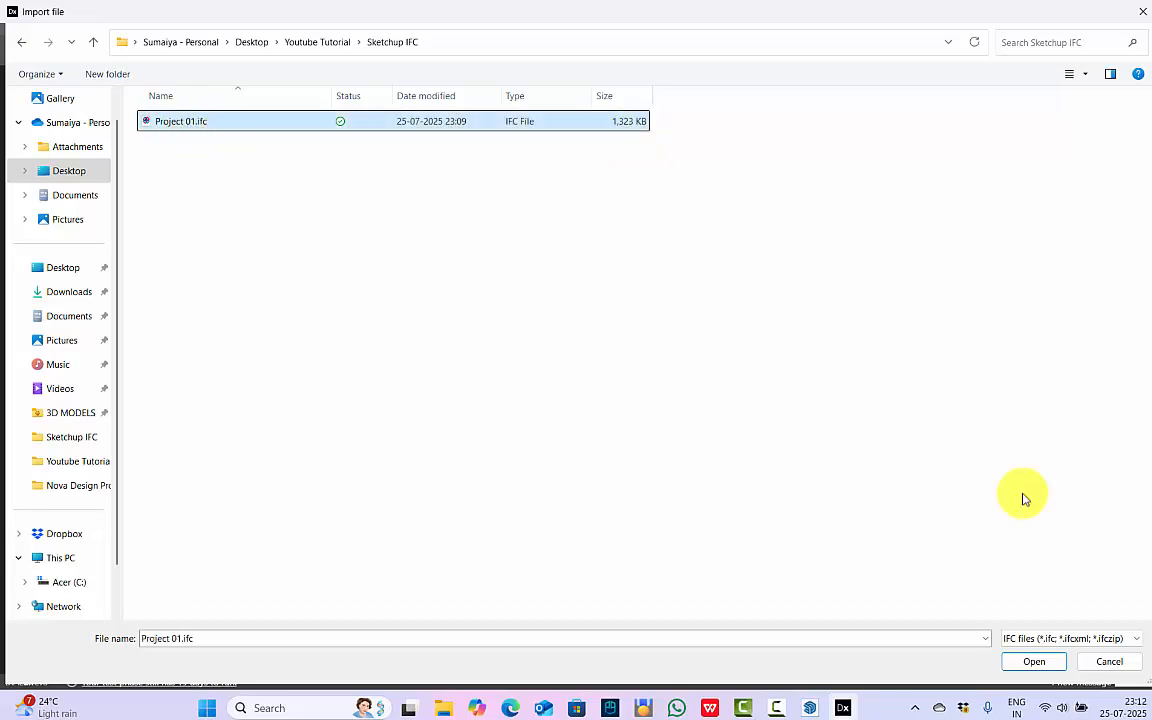
{"action": "left_click", "coordinate": [1046, 666]}
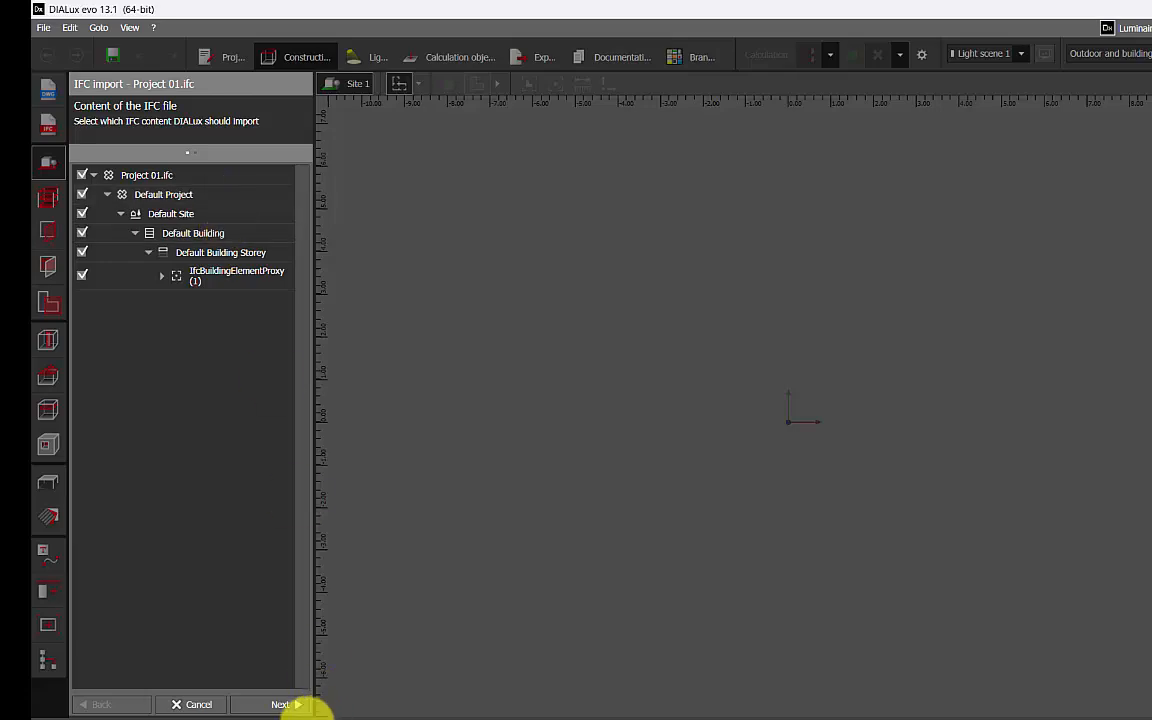
{"action": "left_click", "coordinate": [286, 704]}
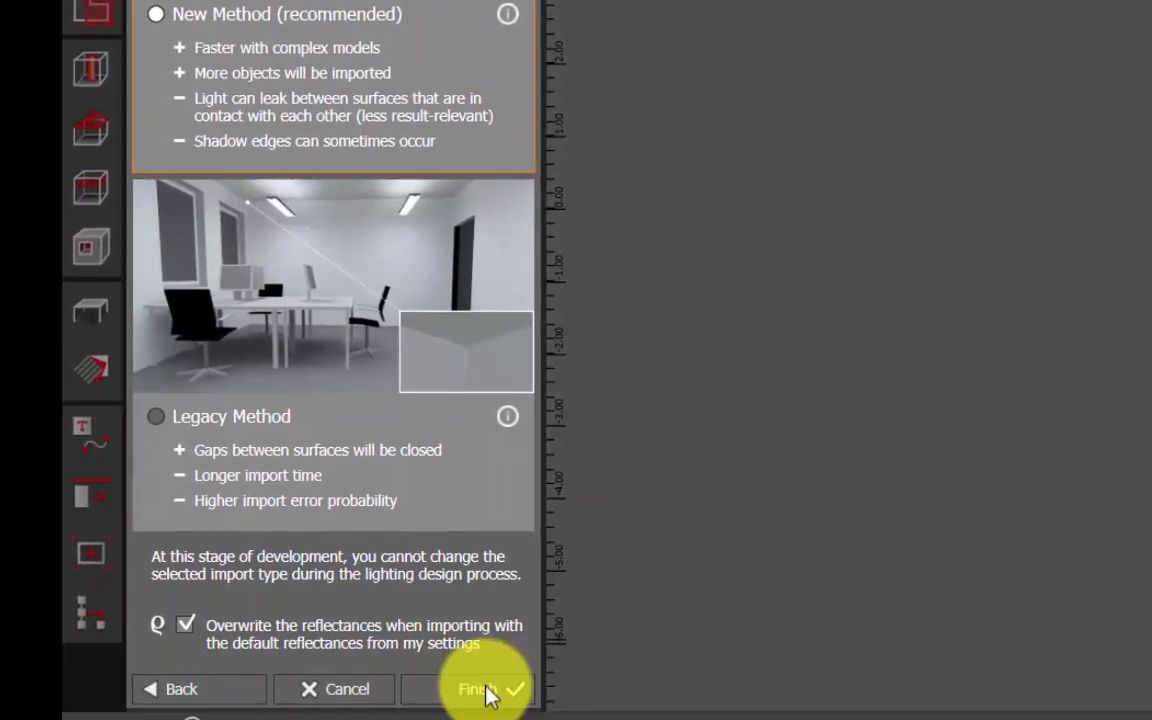
{"action": "left_click", "coordinate": [487, 694]}
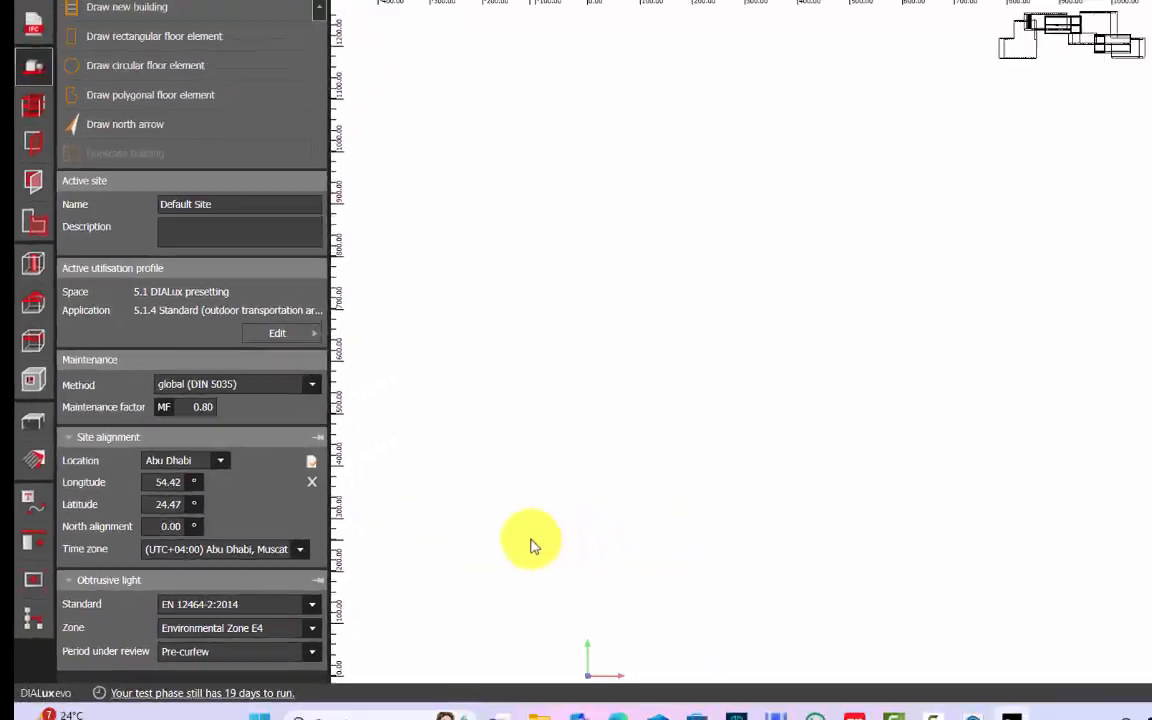
Set the site's coordinate system origin at the lower-left corner of the imported building plan, with the X axis along its lower edge at 0.0°.
{"action": "scroll", "coordinate": [535, 502], "scroll_direction": "down", "scroll_amount": 2}
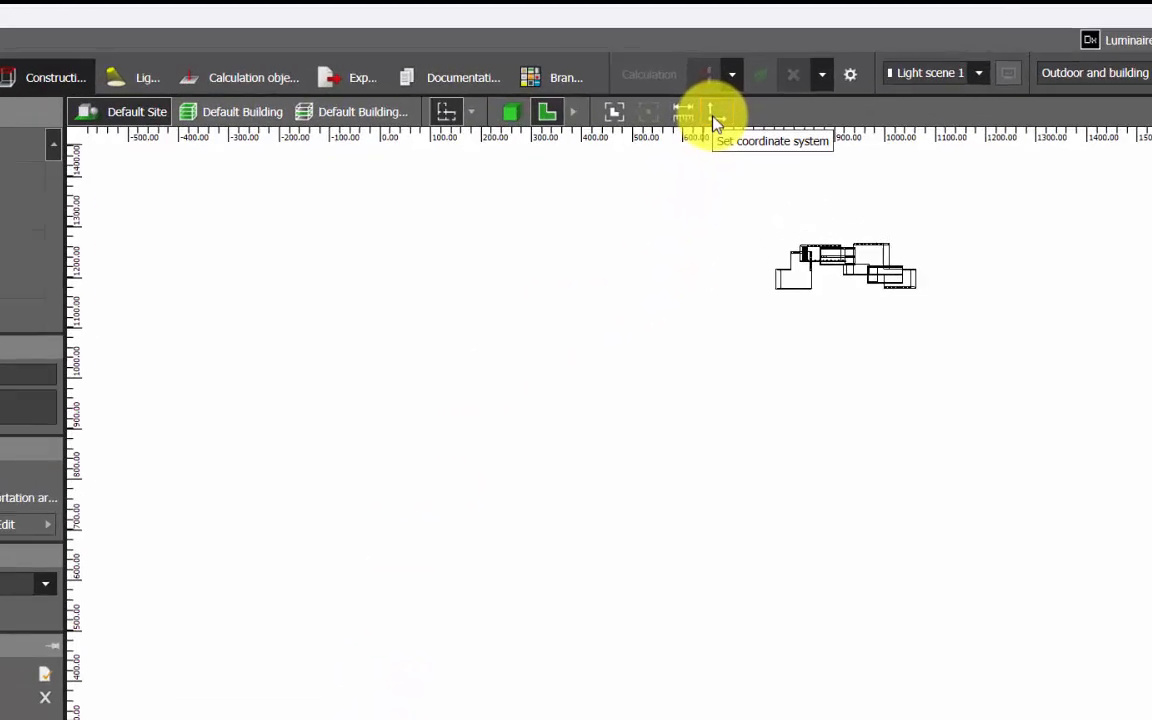
{"action": "scroll", "coordinate": [790, 415], "scroll_direction": "up", "scroll_amount": 6}
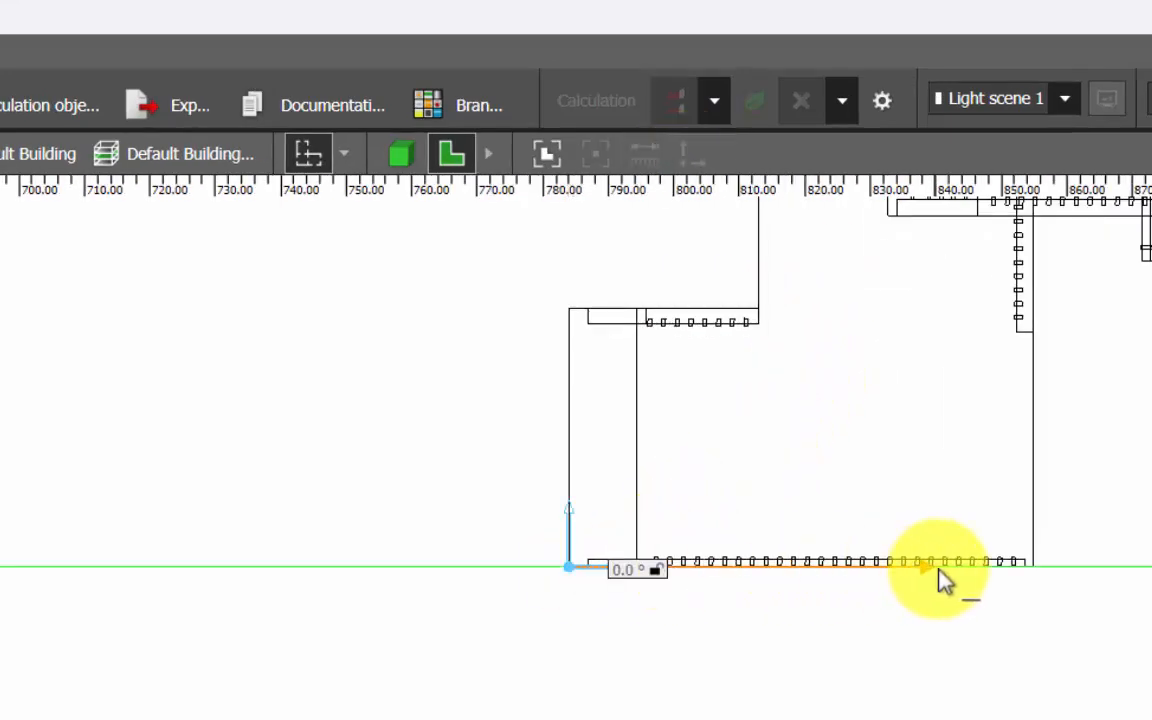
{"action": "scroll", "coordinate": [945, 570], "scroll_direction": "down", "scroll_amount": 6}
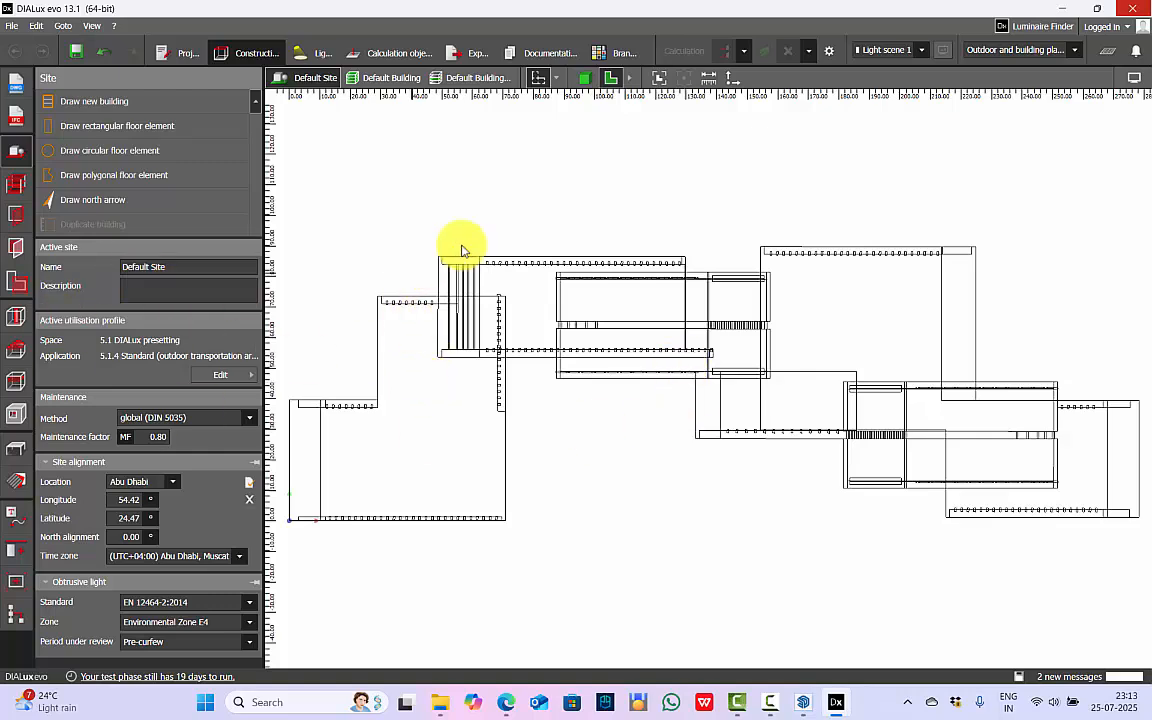
Examine the imported twin-tower building in the floor plan, in 3D and in the elevation view.
{"action": "scroll", "coordinate": [355, 442], "scroll_direction": "up", "scroll_amount": 5}
{"action": "scroll", "coordinate": [463, 422], "scroll_direction": "down", "scroll_amount": 5}
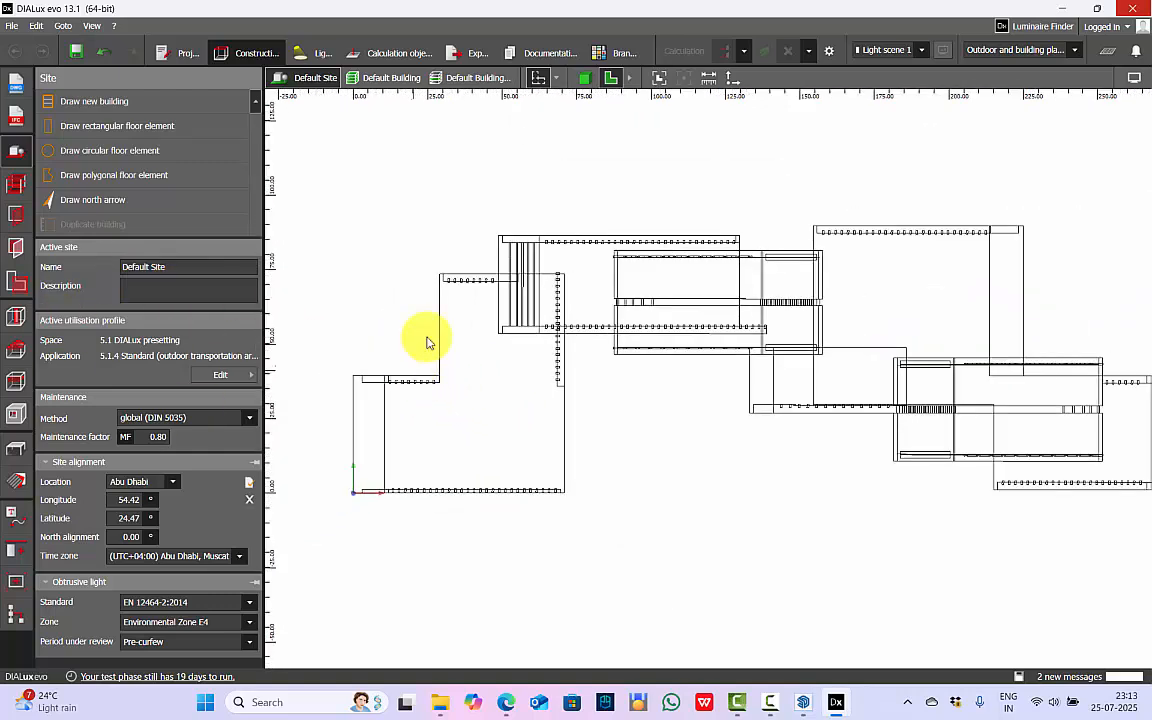
{"action": "scroll", "coordinate": [407, 360], "scroll_direction": "down", "scroll_amount": 4}
{"action": "scroll", "coordinate": [800, 314], "scroll_direction": "up", "scroll_amount": 4}
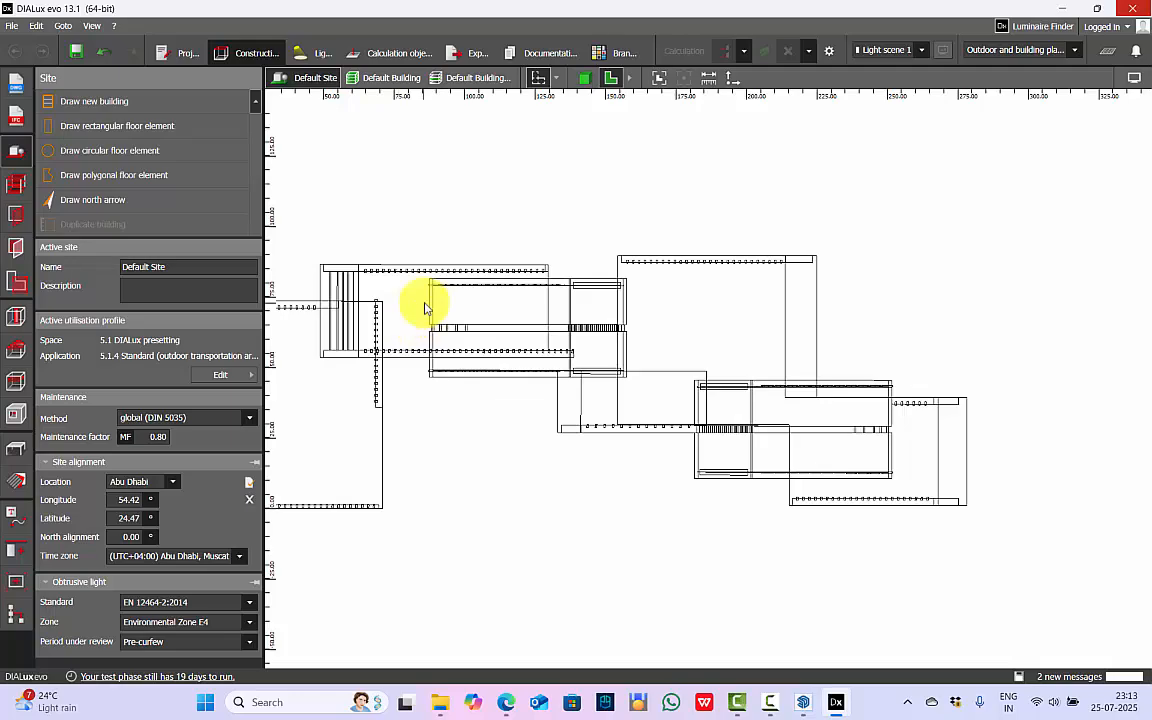
{"action": "left_click", "coordinate": [584, 78]}
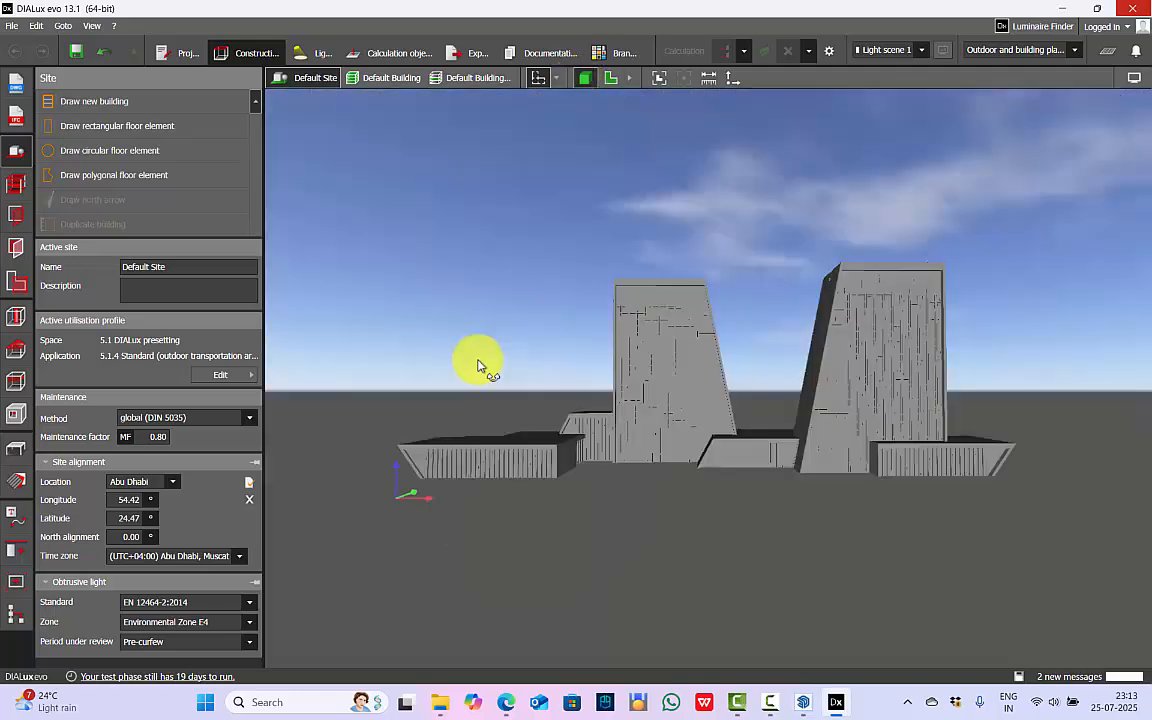
{"action": "left_click_drag", "start_coordinate": [476, 360], "coordinate": [746, 487]}
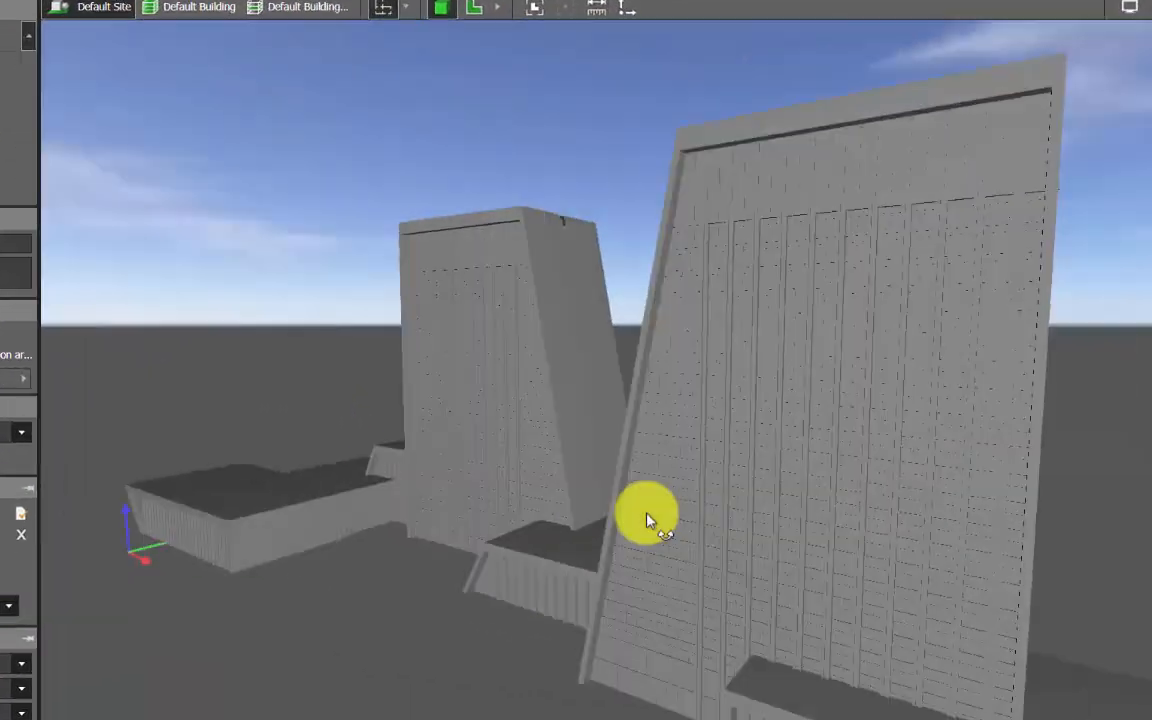
{"action": "left_click_drag", "start_coordinate": [647, 520], "coordinate": [753, 513]}
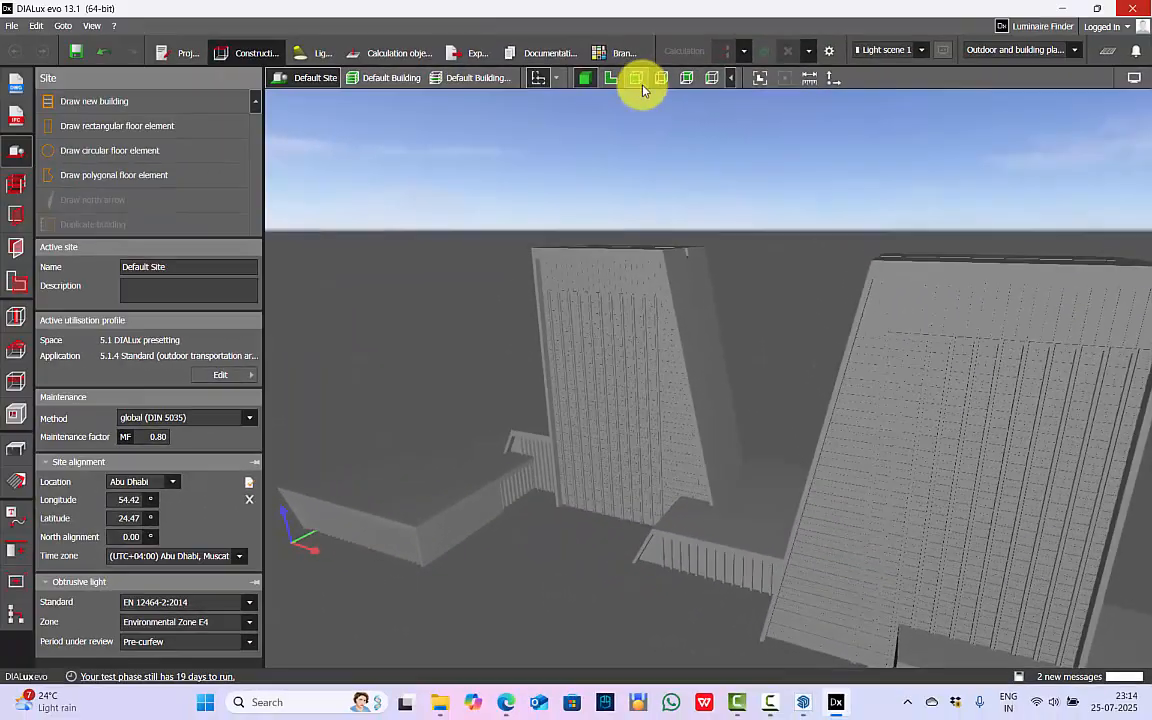
{"action": "left_click", "coordinate": [636, 79]}
{"action": "left_click", "coordinate": [585, 79]}
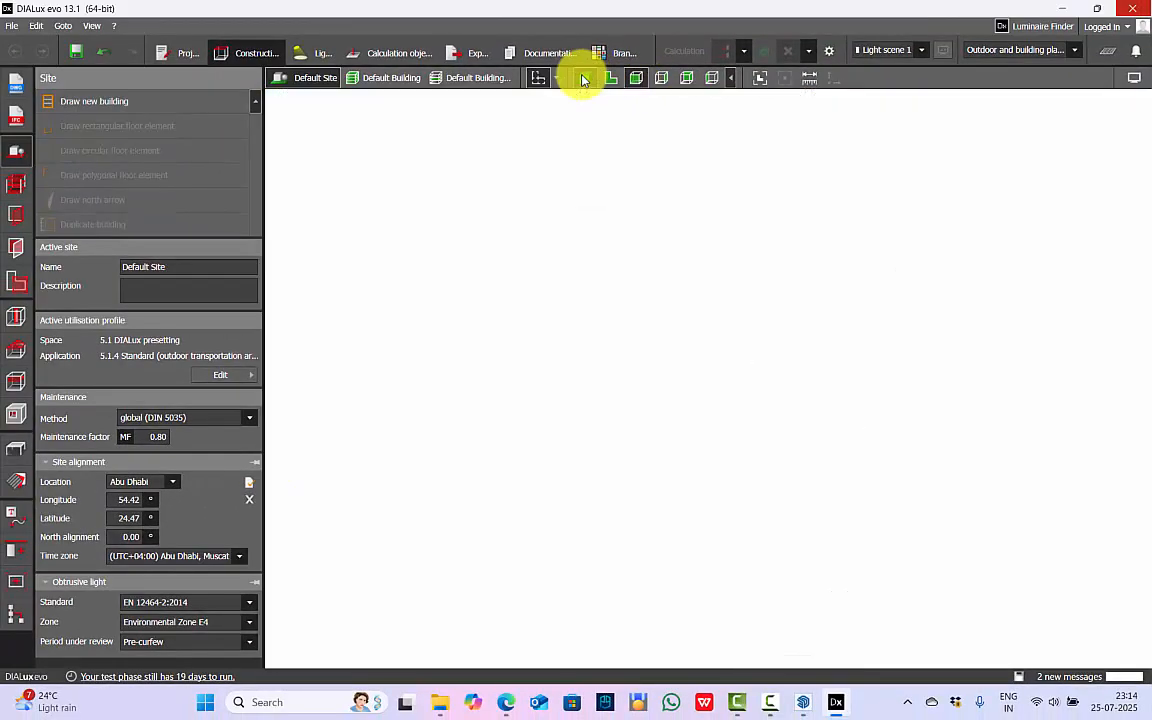
{"action": "left_click", "coordinate": [636, 79]}
{"action": "scroll", "coordinate": [619, 258], "scroll_direction": "up", "scroll_amount": 5}
{"action": "scroll", "coordinate": [530, 290], "scroll_direction": "down", "scroll_amount": 5}
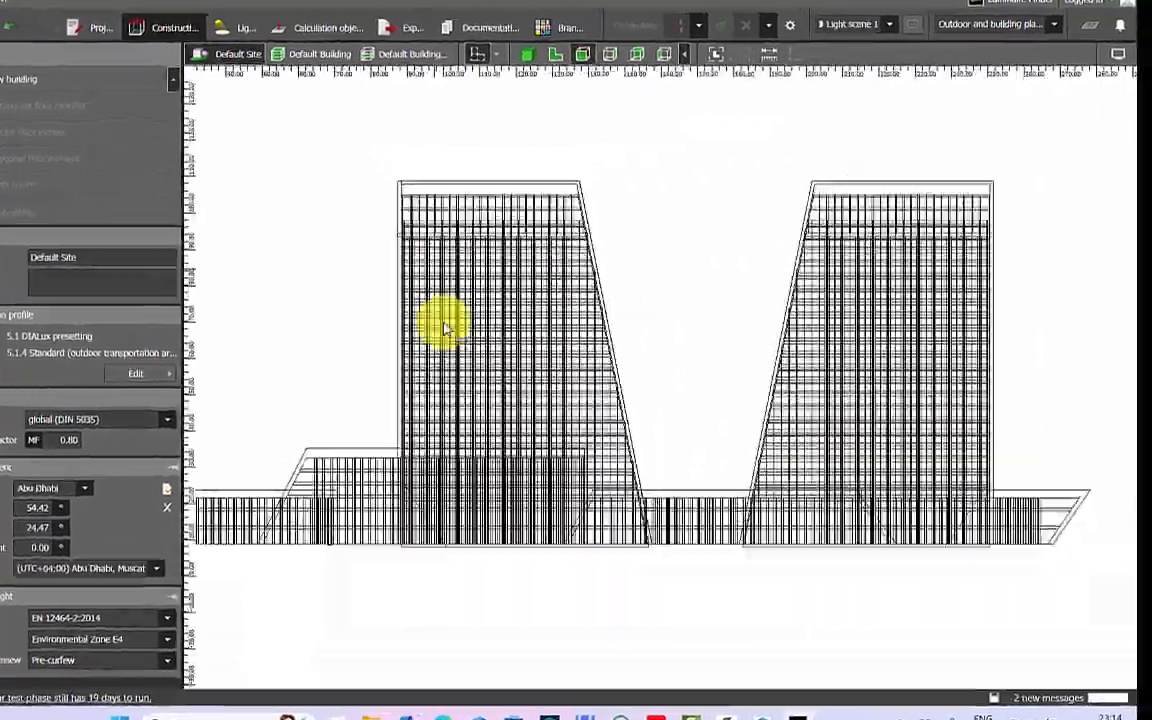
{"action": "scroll", "coordinate": [650, 400], "scroll_direction": "up", "scroll_amount": 5}
{"action": "scroll", "coordinate": [470, 395], "scroll_direction": "down", "scroll_amount": 3}
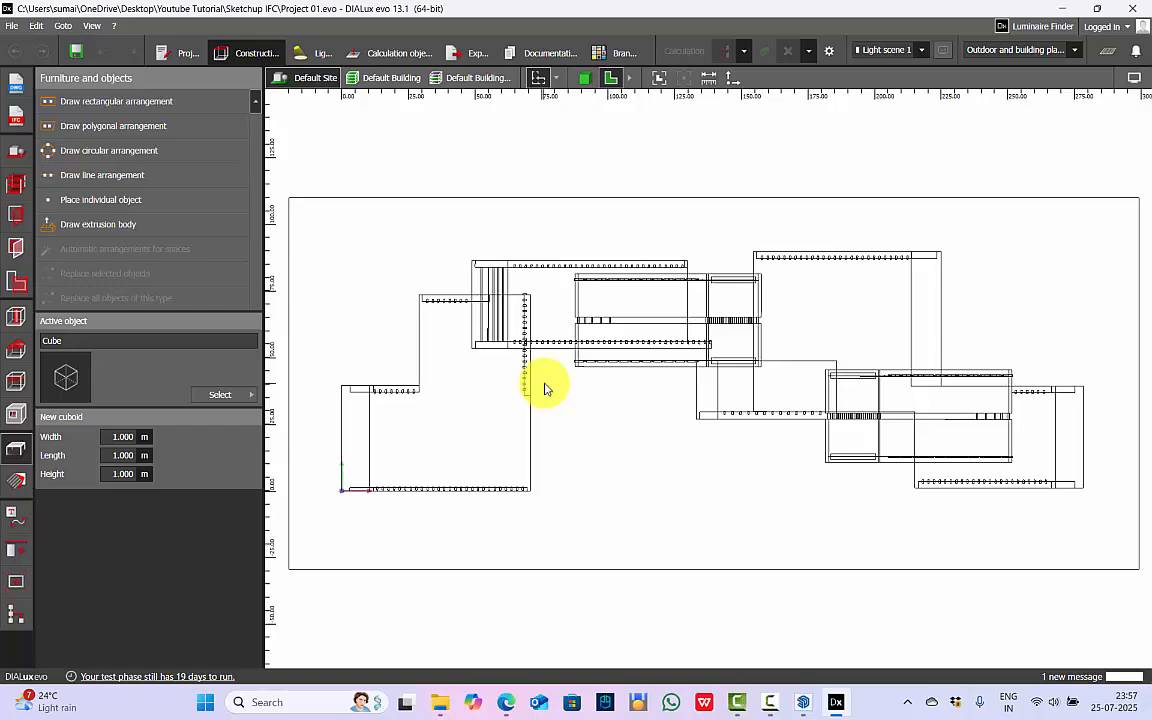
Switch to SketchUp to view the original twin-tower model, and return to DIALux evo.
{"action": "left_click", "coordinate": [799, 707]}
{"action": "left_click", "coordinate": [570, 622]}
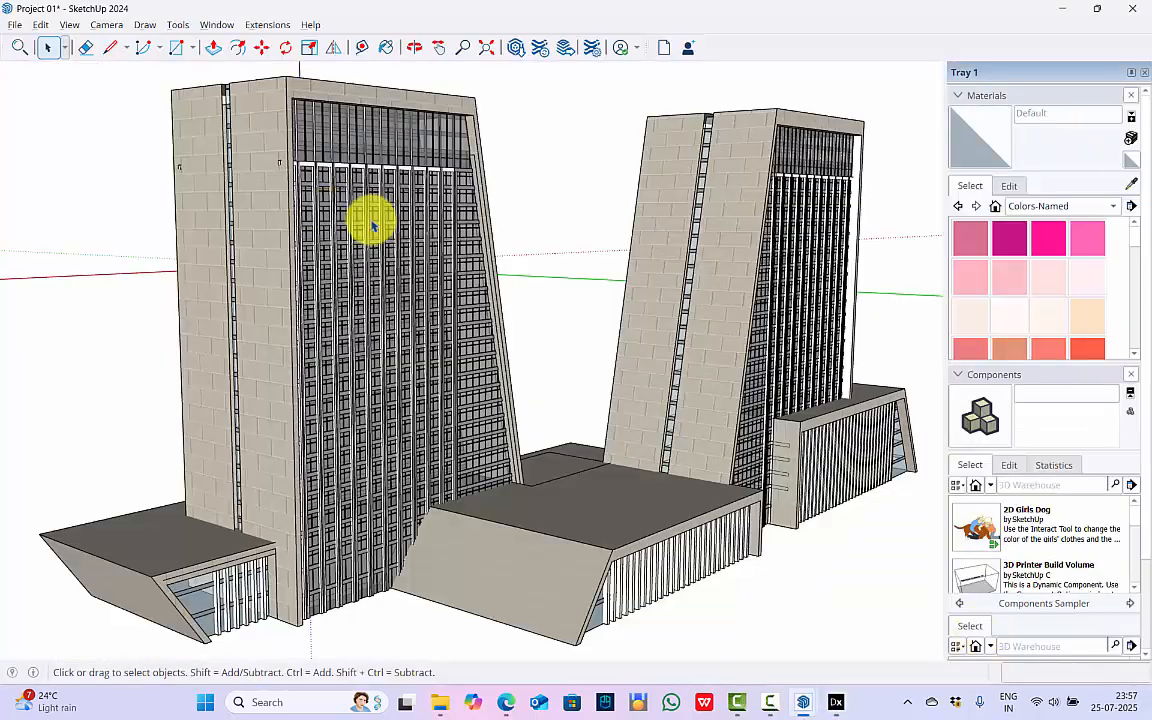
{"action": "left_click", "coordinate": [838, 703]}
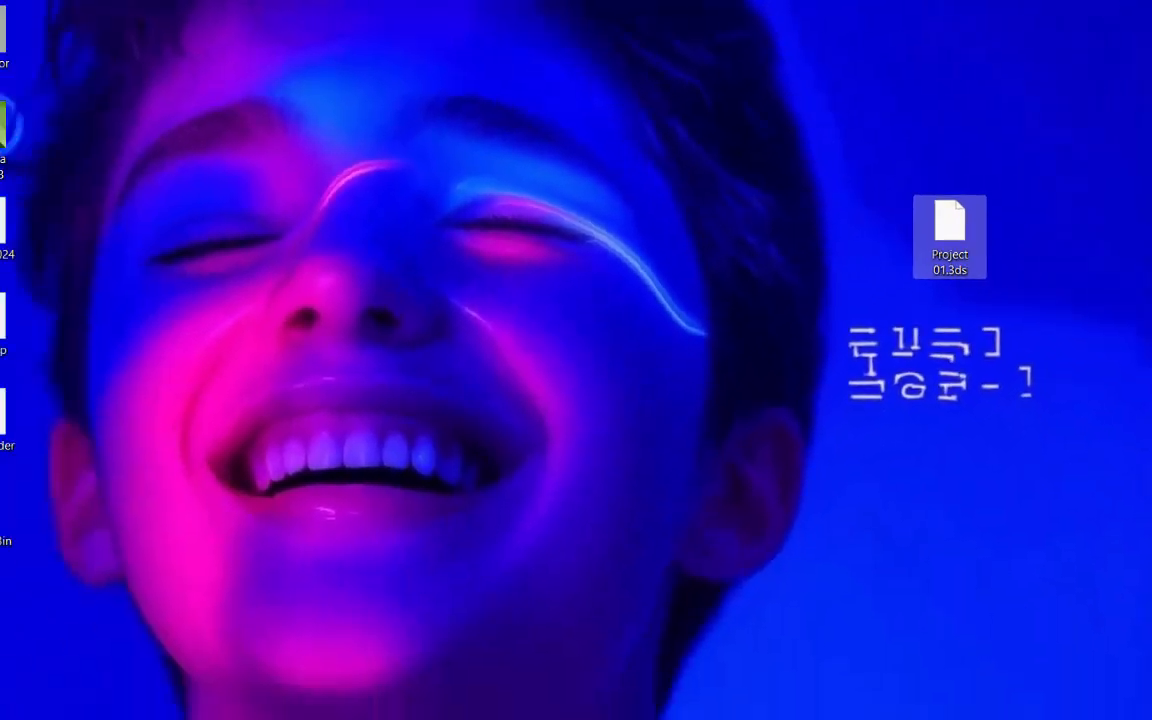
Place Project 01.3ds from the desktop into the site plan and move it beside the IFC building, clear of its ground area.
{"action": "left_click_drag", "start_coordinate": [950, 237], "coordinate": [831, 632]}
{"action": "scroll", "coordinate": [450, 276], "scroll_direction": "down", "scroll_amount": 1}
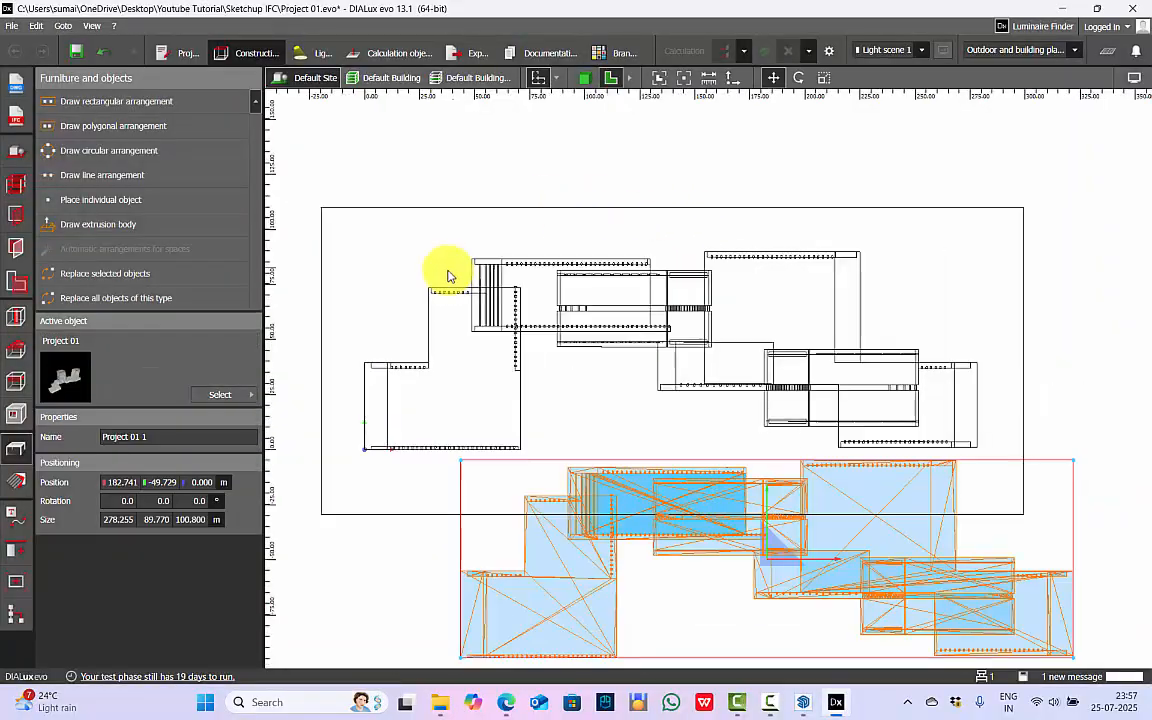
{"action": "scroll", "coordinate": [448, 276], "scroll_direction": "down", "scroll_amount": 2}
{"action": "left_click_drag", "start_coordinate": [620, 436], "coordinate": [940, 330]}
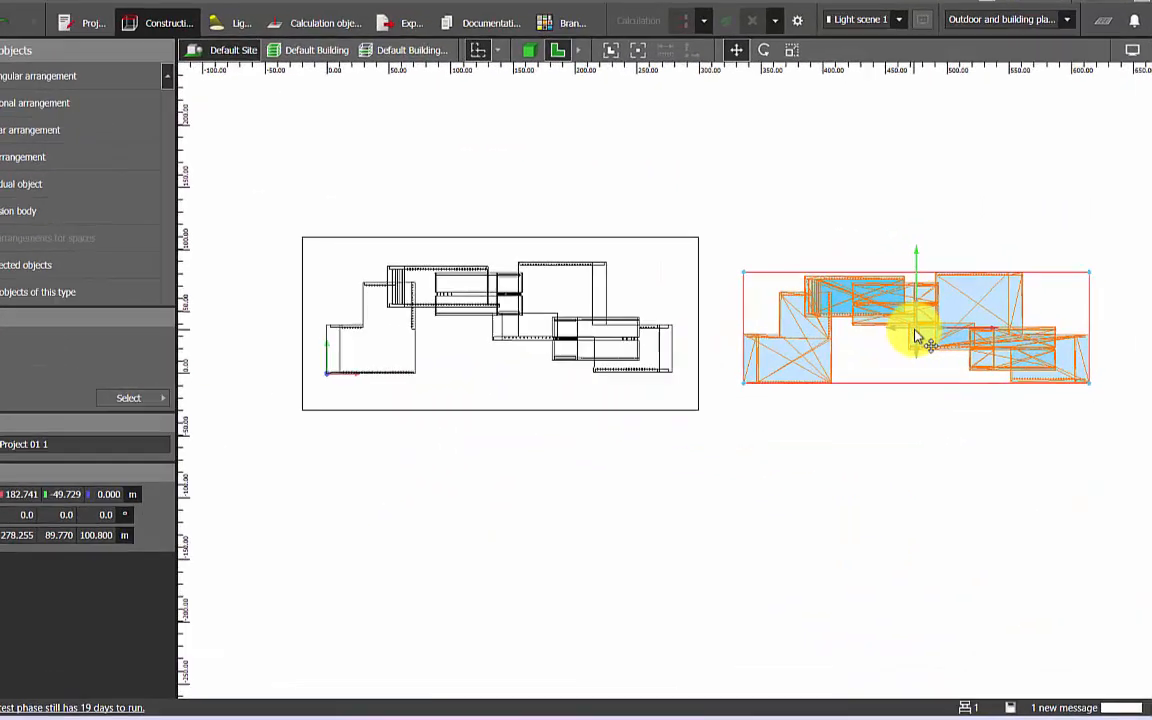
Examine the imported 3DS version beside the IFC building in plan and in 3D, checking its facades and roof from several angles.
{"action": "left_click", "coordinate": [548, 487]}
{"action": "scroll", "coordinate": [548, 487], "scroll_direction": "down", "scroll_amount": 1}
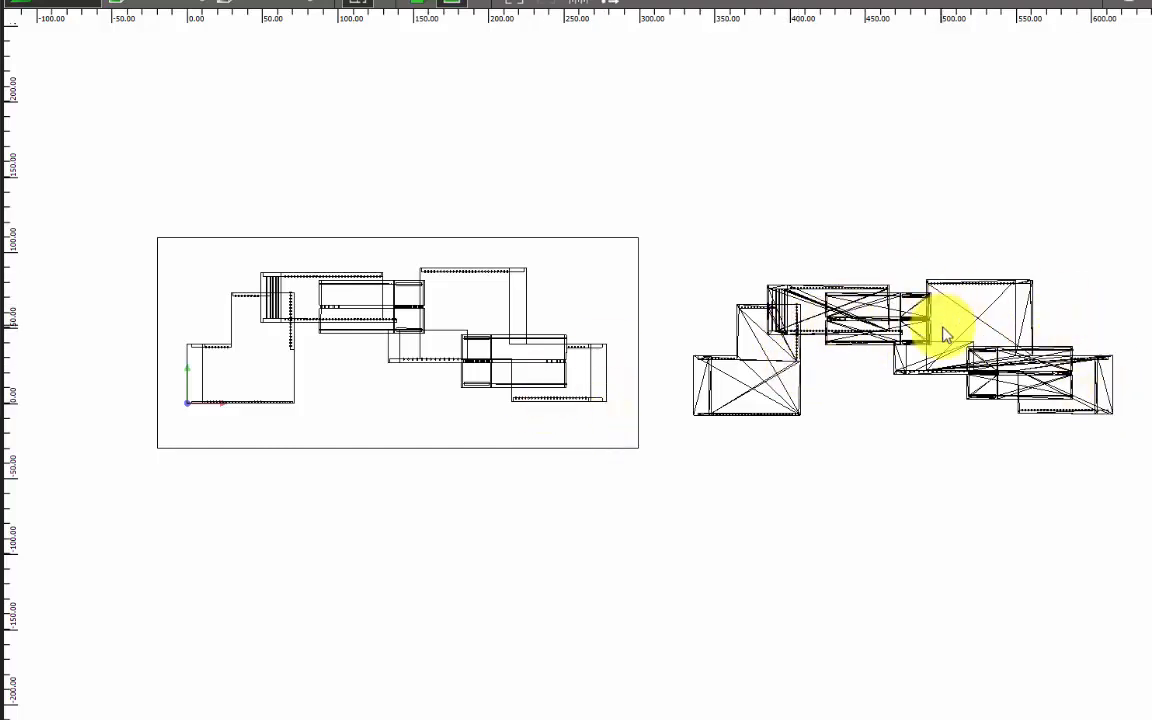
{"action": "left_click", "coordinate": [415, 2]}
{"action": "scroll", "coordinate": [322, 376], "scroll_direction": "down", "scroll_amount": 3}
{"action": "scroll", "coordinate": [1066, 466], "scroll_direction": "up", "scroll_amount": 3}
{"action": "right_click_drag", "start_coordinate": [1066, 466], "coordinate": [688, 453]}
{"action": "scroll", "coordinate": [688, 458], "scroll_direction": "up", "scroll_amount": 2}
{"action": "scroll", "coordinate": [648, 347], "scroll_direction": "up", "scroll_amount": 3}
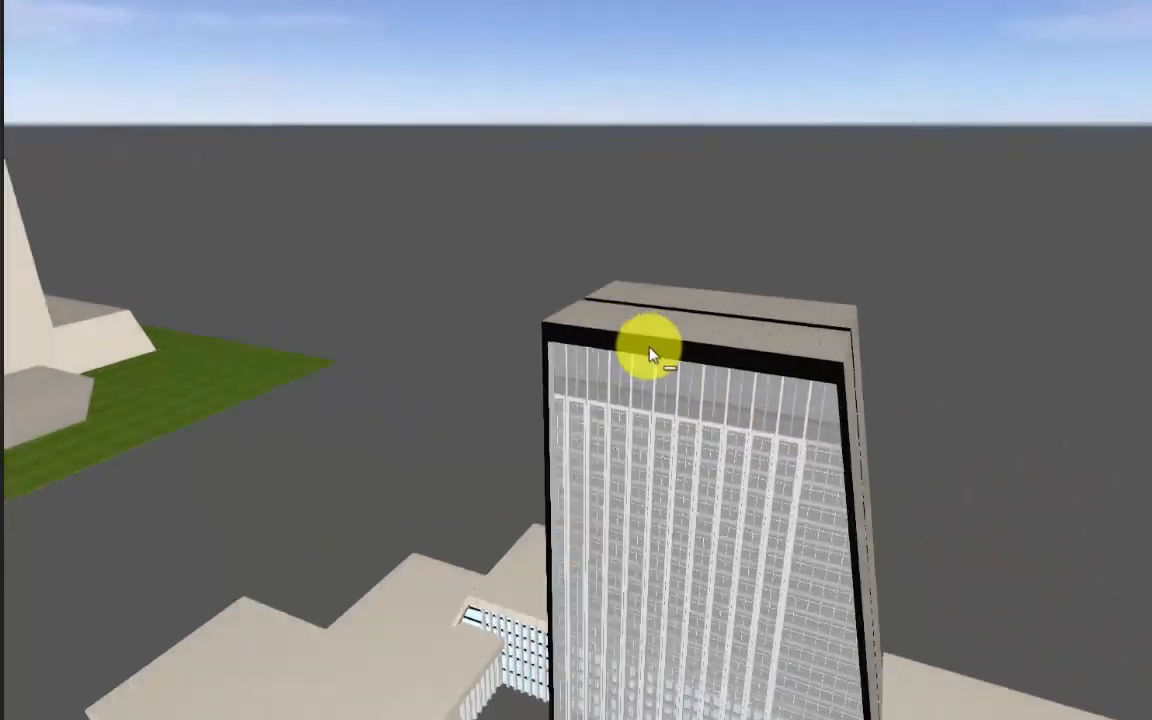
{"action": "right_click_drag", "start_coordinate": [594, 400], "coordinate": [670, 385]}
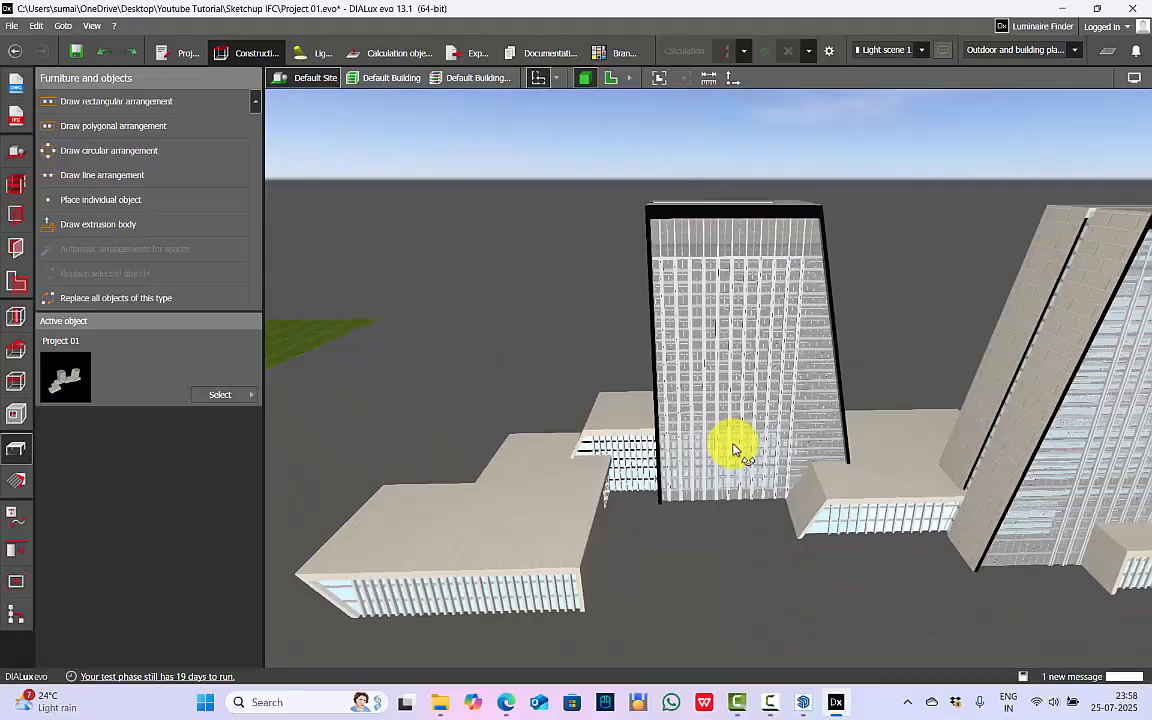
{"action": "right_click_drag", "start_coordinate": [733, 447], "coordinate": [566, 491]}
{"action": "scroll", "coordinate": [674, 374], "scroll_direction": "down", "scroll_amount": 1}
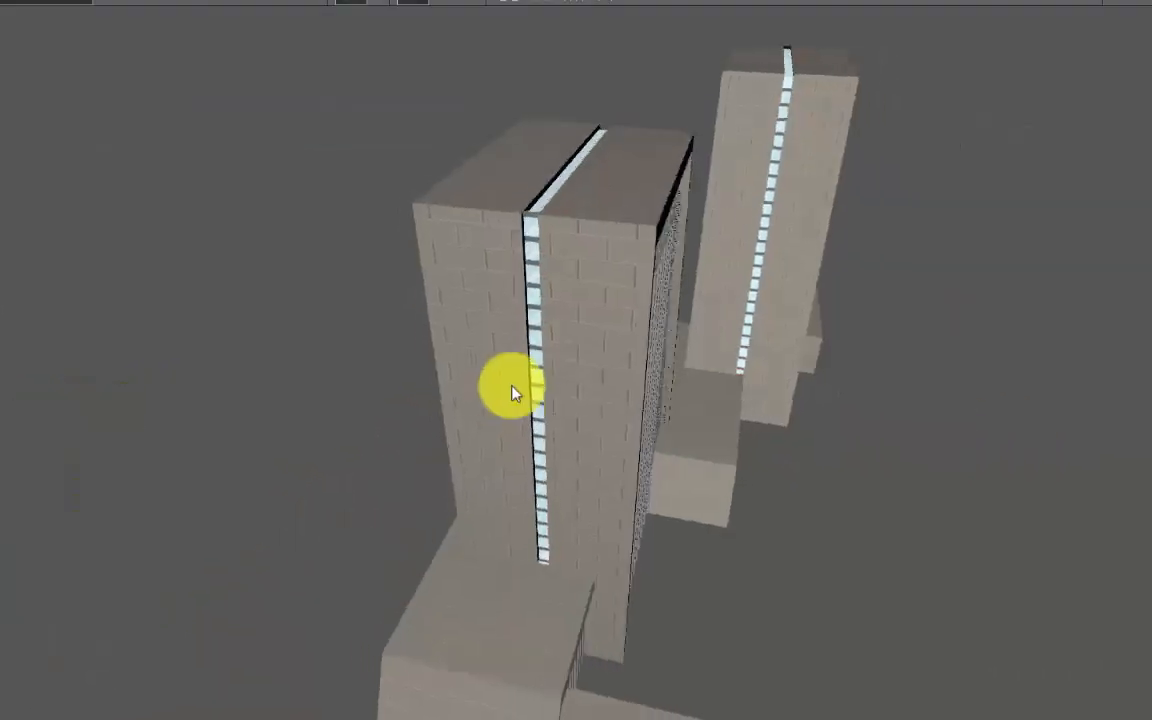
{"action": "scroll", "coordinate": [586, 185], "scroll_direction": "up", "scroll_amount": 4}
{"action": "scroll", "coordinate": [545, 325], "scroll_direction": "down", "scroll_amount": 3}
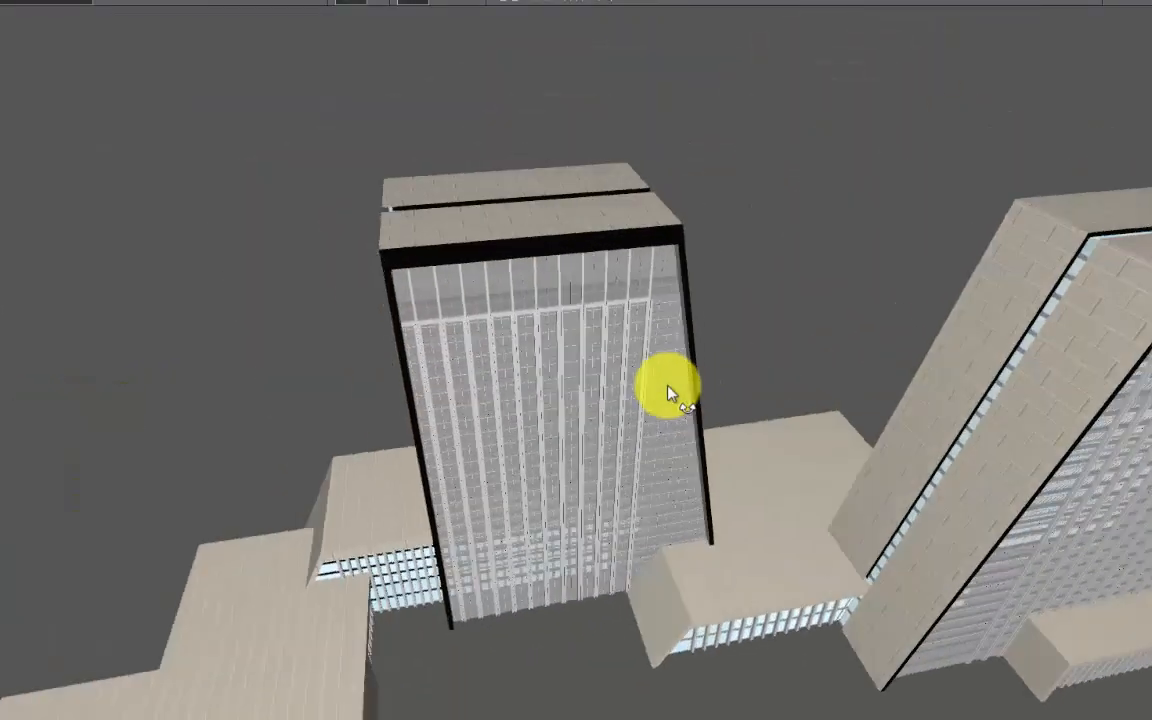
{"action": "right_click_drag", "start_coordinate": [673, 391], "coordinate": [648, 319]}
{"action": "scroll", "coordinate": [648, 319], "scroll_direction": "down", "scroll_amount": 5}
{"action": "scroll", "coordinate": [470, 388], "scroll_direction": "up", "scroll_amount": 1}
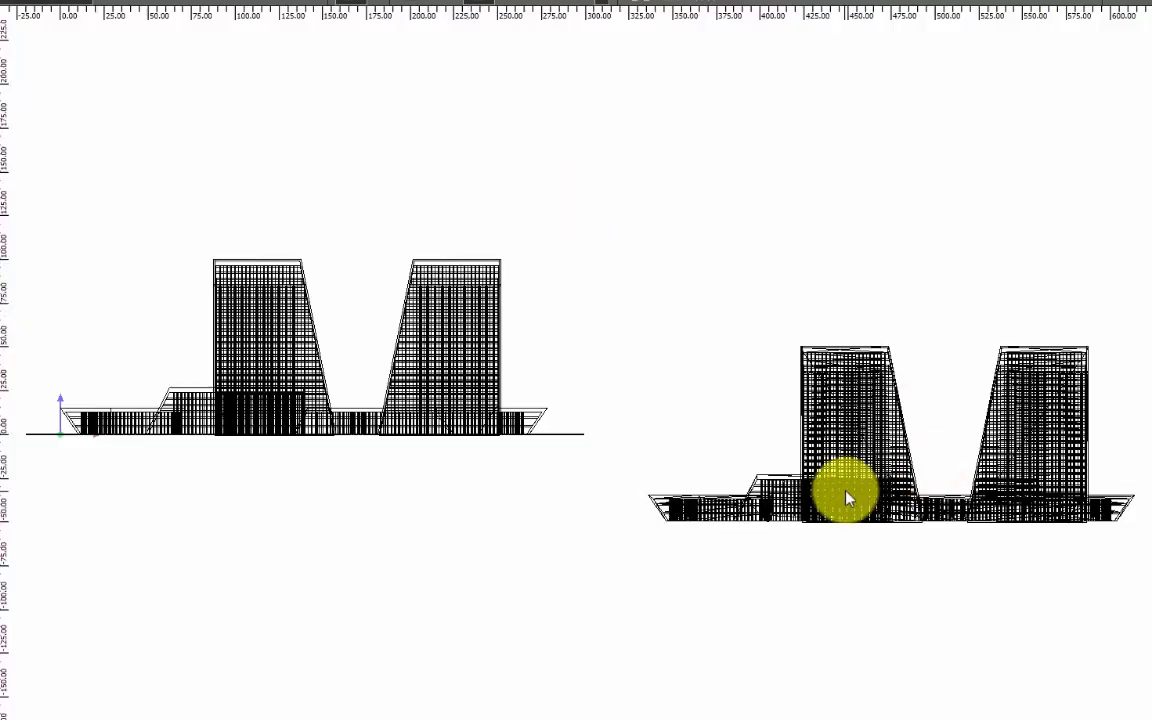
In the front elevation, move the 3DS version directly above the IFC building for comparison.
{"action": "left_click", "coordinate": [848, 496]}
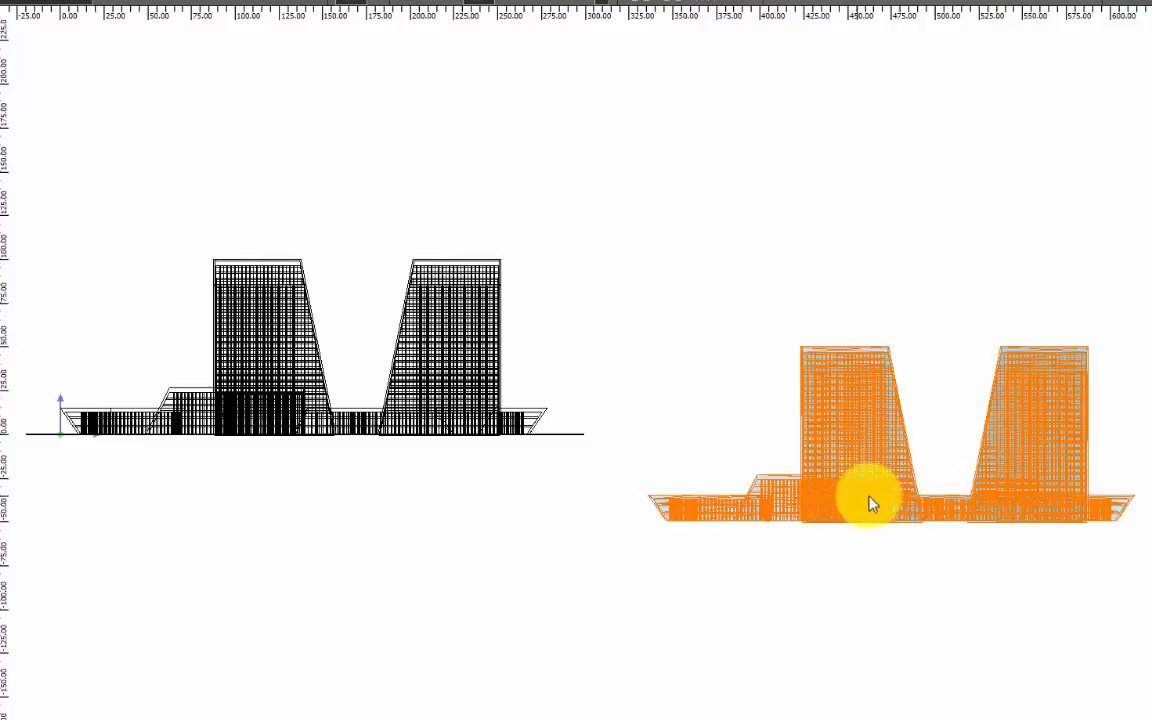
{"action": "left_click", "coordinate": [790, 8]}
{"action": "mouse_move", "coordinate": [900, 446]}
{"action": "left_mouse_down"}
{"action": "mouse_move", "coordinate": [340, 144]}
{"action": "mouse_move", "coordinate": [356, 155]}
{"action": "left_mouse_up"}
{"action": "scroll", "coordinate": [361, 356], "scroll_direction": "up", "scroll_amount": 1}
{"action": "middle_click_drag", "start_coordinate": [361, 356], "coordinate": [517, 548]}
{"action": "scroll", "coordinate": [526, 565], "scroll_direction": "up", "scroll_amount": 1}
{"action": "left_click", "coordinate": [688, 568]}
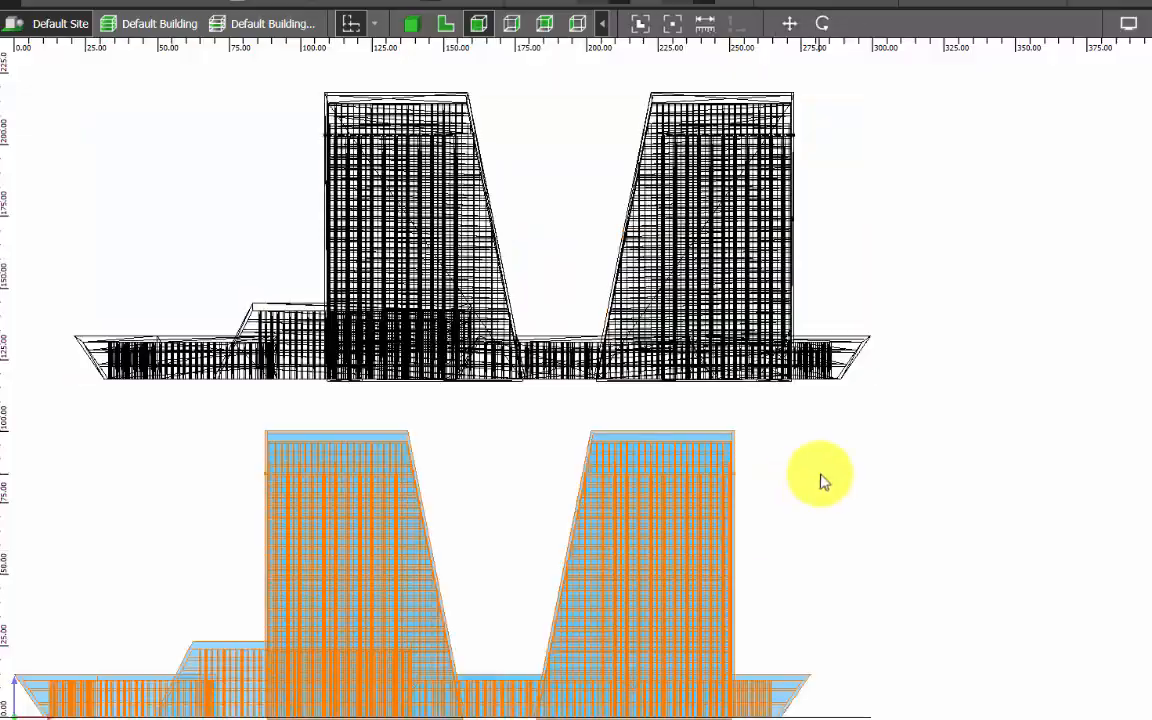
{"action": "left_click", "coordinate": [820, 477]}
Examine the 3DS version's edge lines along the tower facades and podium base in the front elevation.
{"action": "scroll", "coordinate": [290, 362], "scroll_direction": "up", "scroll_amount": 3}
{"action": "scroll", "coordinate": [352, 303], "scroll_direction": "up", "scroll_amount": 3}
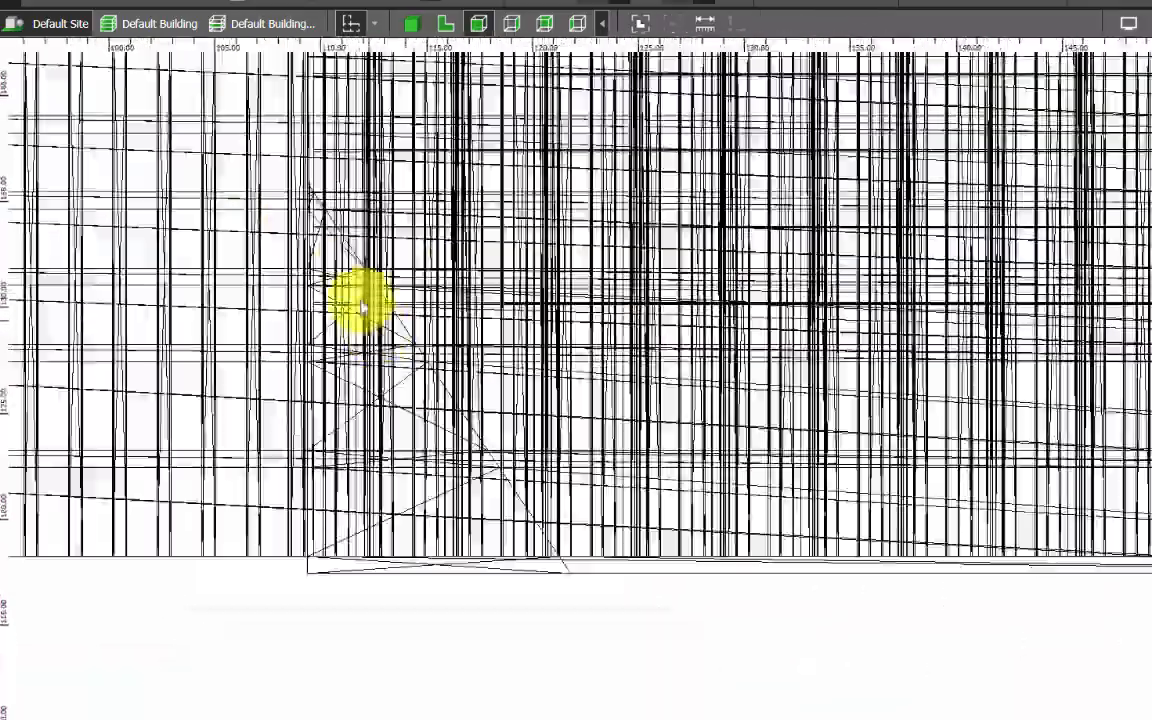
{"action": "scroll", "coordinate": [327, 339], "scroll_direction": "down", "scroll_amount": 2}
{"action": "scroll", "coordinate": [167, 376], "scroll_direction": "down", "scroll_amount": 2}
{"action": "scroll", "coordinate": [764, 360], "scroll_direction": "up", "scroll_amount": 3}
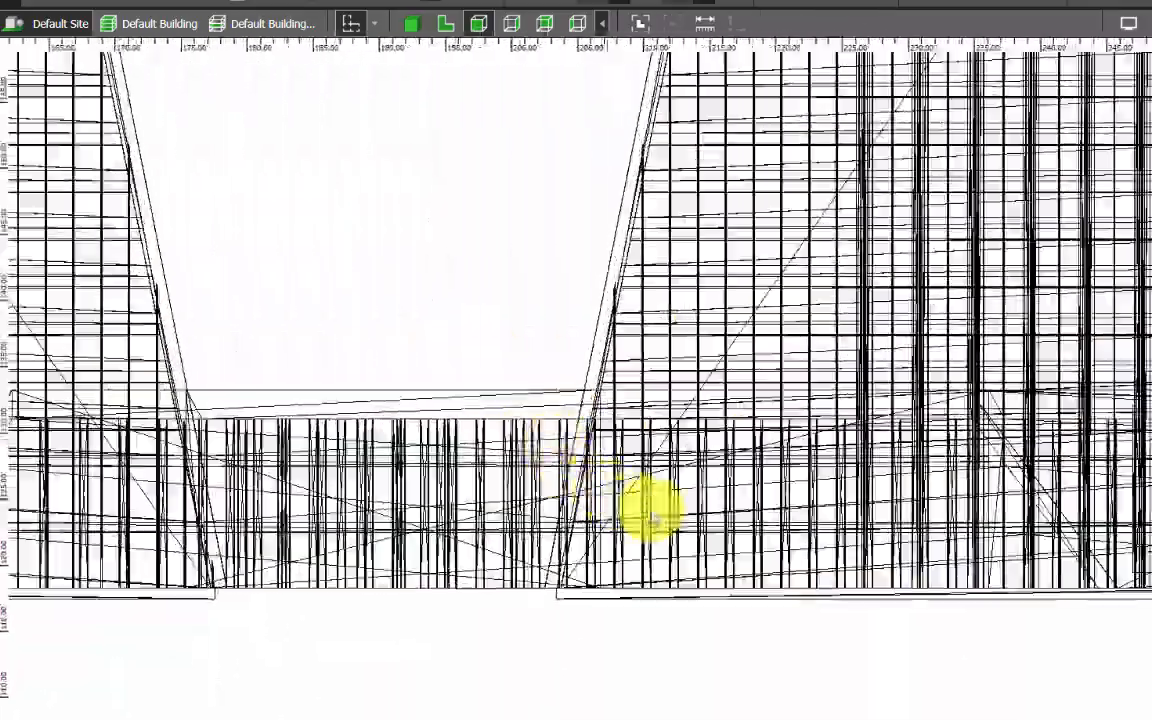
{"action": "scroll", "coordinate": [650, 511], "scroll_direction": "up", "scroll_amount": 2}
{"action": "scroll", "coordinate": [385, 489], "scroll_direction": "down", "scroll_amount": 4}
{"action": "scroll", "coordinate": [580, 483], "scroll_direction": "up", "scroll_amount": 2}
{"action": "scroll", "coordinate": [590, 480], "scroll_direction": "up", "scroll_amount": 2}
{"action": "scroll", "coordinate": [752, 612], "scroll_direction": "down", "scroll_amount": 3}
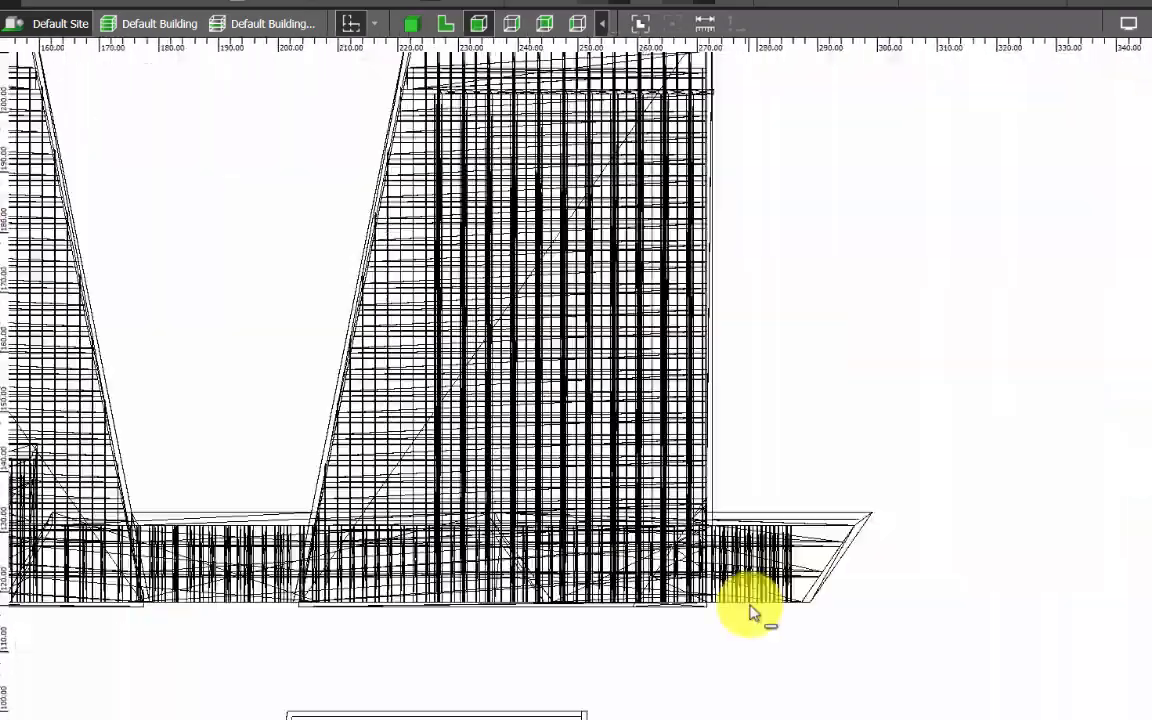
{"action": "scroll", "coordinate": [752, 612], "scroll_direction": "down", "scroll_amount": 3}
{"action": "scroll", "coordinate": [634, 448], "scroll_direction": "down", "scroll_amount": 3}
Compare the edge lines of the 3DS and IFC versions in the two side elevations.
{"action": "left_click", "coordinate": [511, 24]}
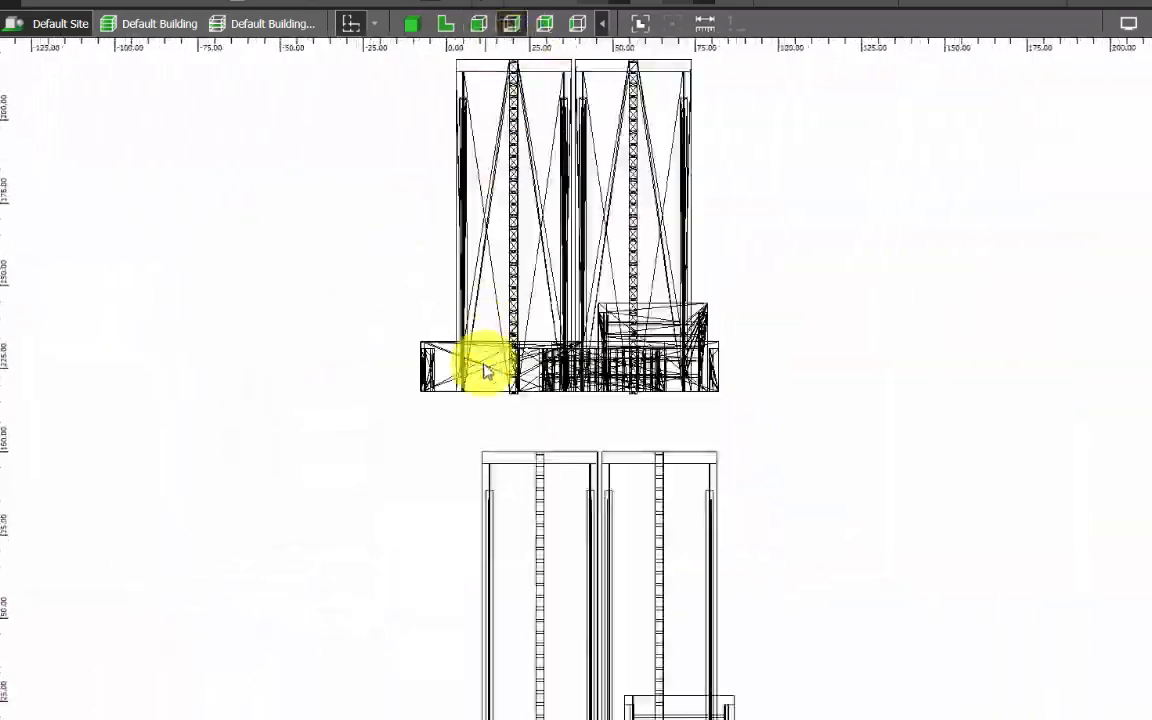
{"action": "scroll", "coordinate": [427, 406], "scroll_direction": "down", "scroll_amount": 2}
{"action": "left_click", "coordinate": [557, 326]}
{"action": "scroll", "coordinate": [553, 329], "scroll_direction": "up", "scroll_amount": 2}
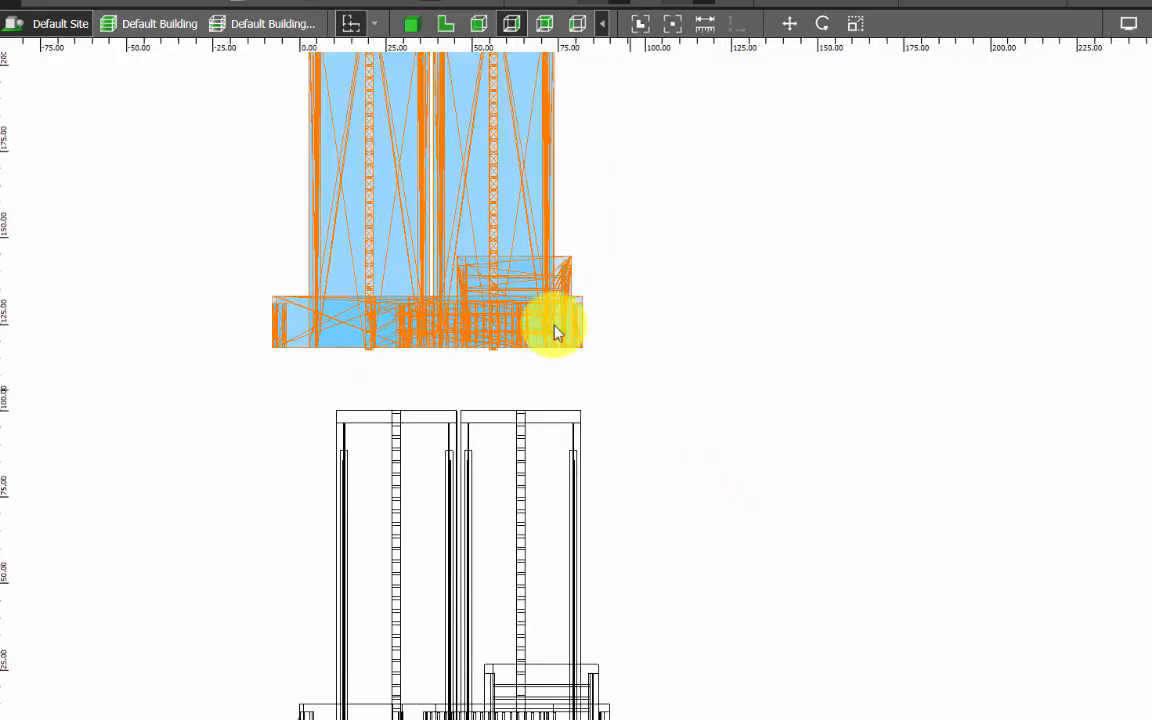
{"action": "scroll", "coordinate": [455, 628], "scroll_direction": "down", "scroll_amount": 1}
{"action": "scroll", "coordinate": [455, 628], "scroll_direction": "up", "scroll_amount": 1}
{"action": "left_click", "coordinate": [705, 458]}
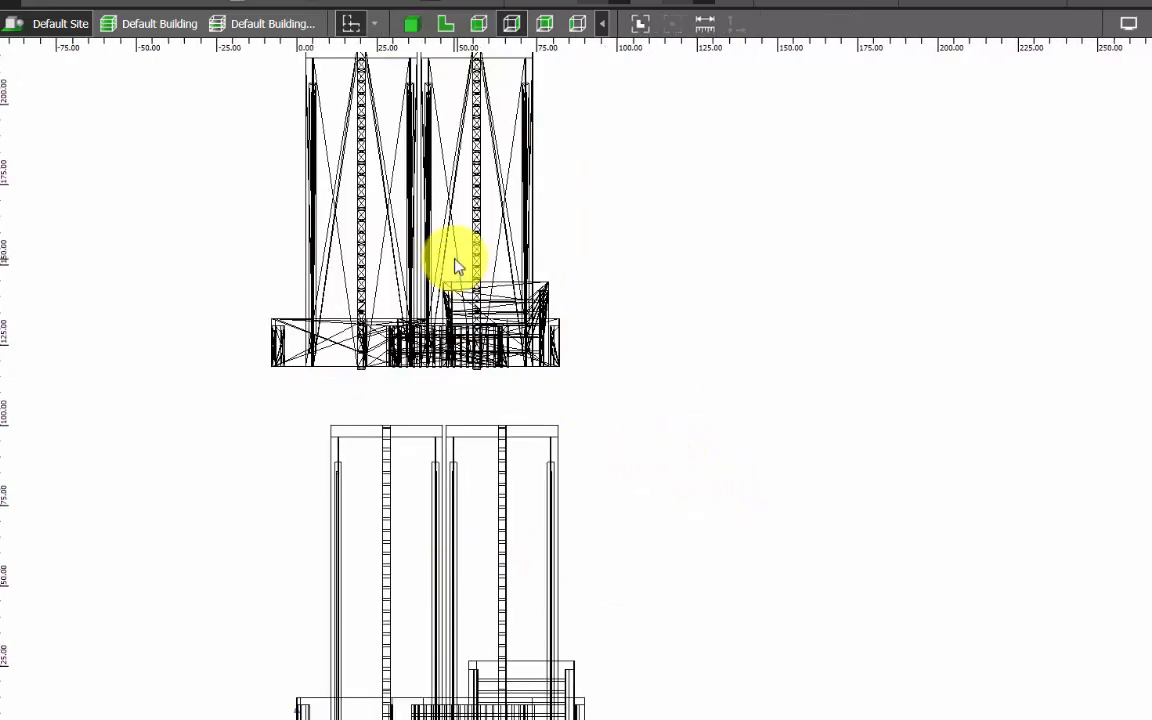
{"action": "left_click", "coordinate": [445, 237]}
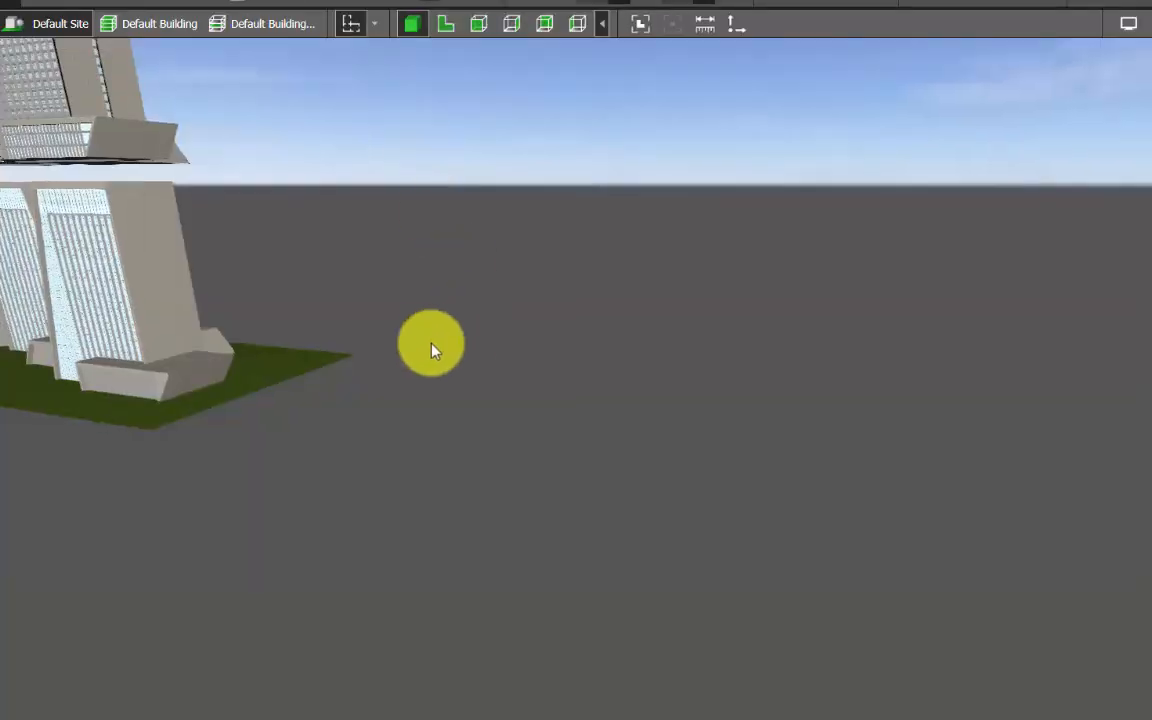
Remove the 3DS version from the site and return to the floor plan of the IFC building.
{"action": "middle_click_drag", "start_coordinate": [432, 347], "coordinate": [921, 517]}
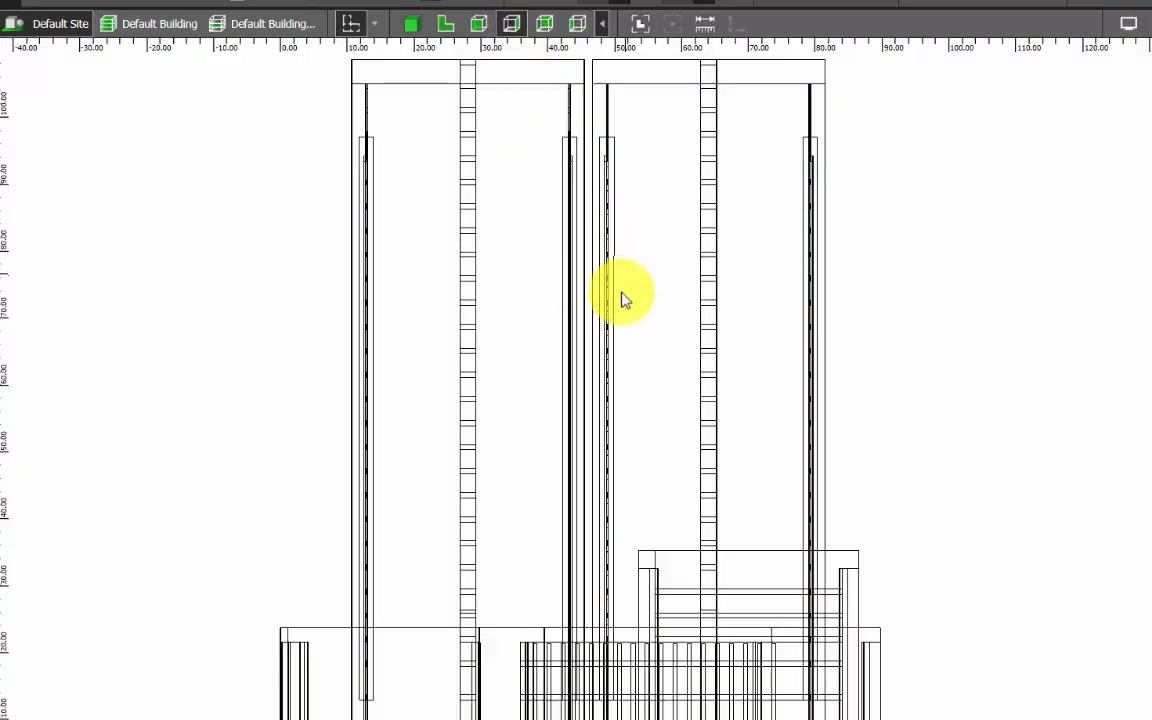
{"action": "left_click", "coordinate": [543, 25]}
{"action": "scroll", "coordinate": [200, 405], "scroll_direction": "up", "scroll_amount": 5}
{"action": "scroll", "coordinate": [172, 337], "scroll_direction": "down", "scroll_amount": 1}
{"action": "scroll", "coordinate": [167, 341], "scroll_direction": "down", "scroll_amount": 5}
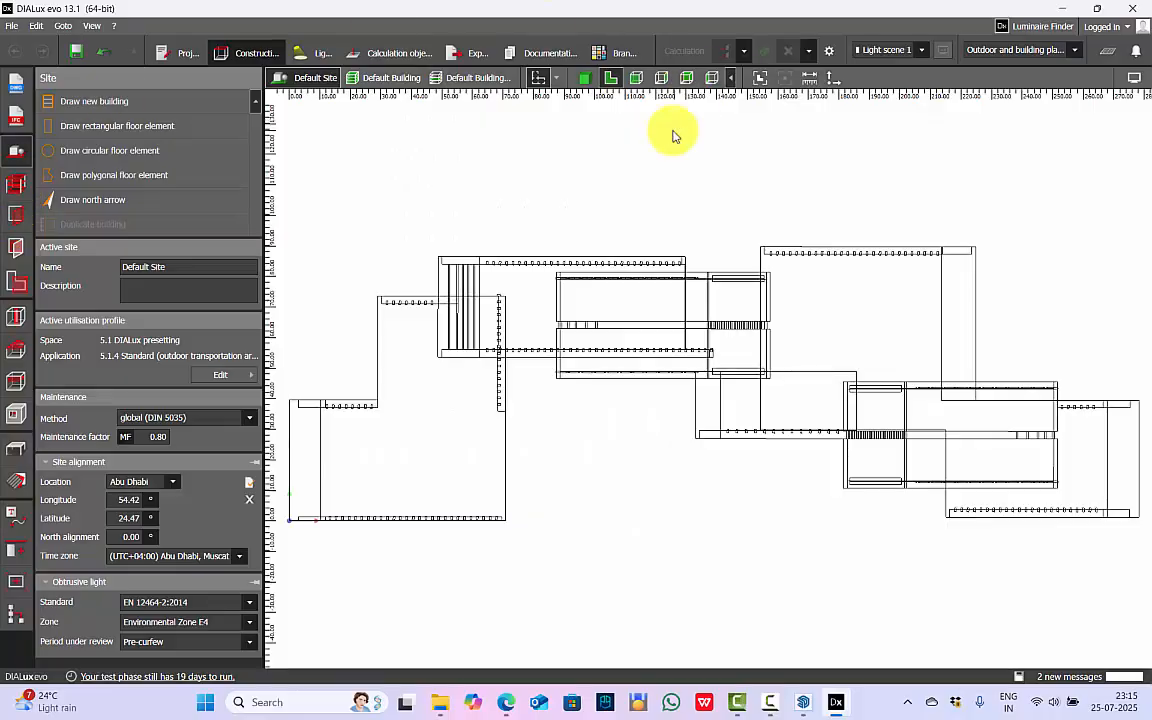
Draw a rectangular floor element around the whole IFC building, leaving a margin on every side.
{"action": "scroll", "coordinate": [673, 135], "scroll_direction": "down", "scroll_amount": 2}
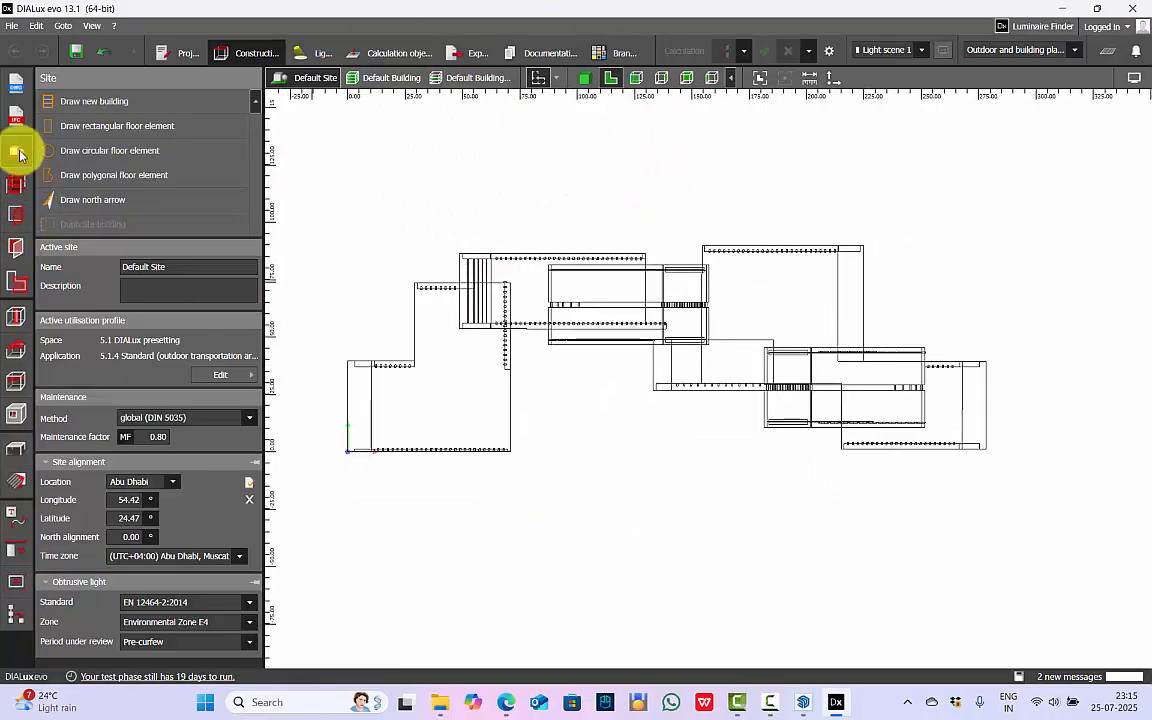
{"action": "left_click", "coordinate": [100, 125]}
{"action": "left_click", "coordinate": [303, 201]}
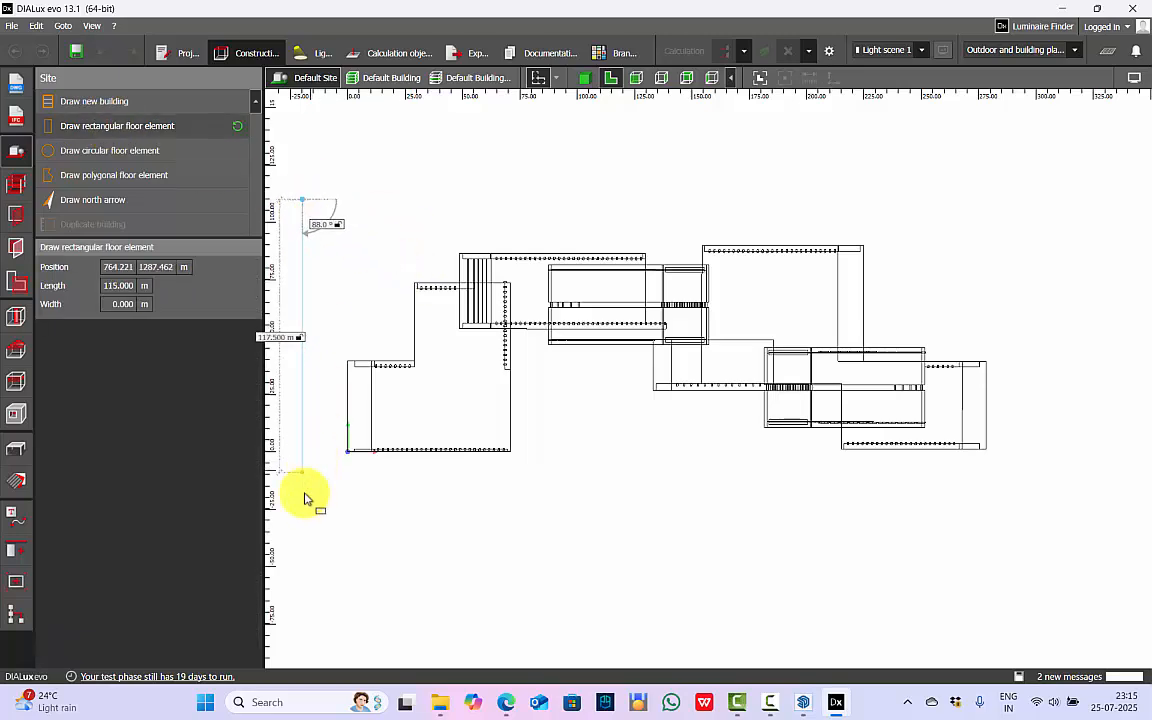
{"action": "left_click", "coordinate": [1034, 519]}
In the front elevation, lower the IFC building until its base sits on the floor element.
{"action": "left_click", "coordinate": [583, 78]}
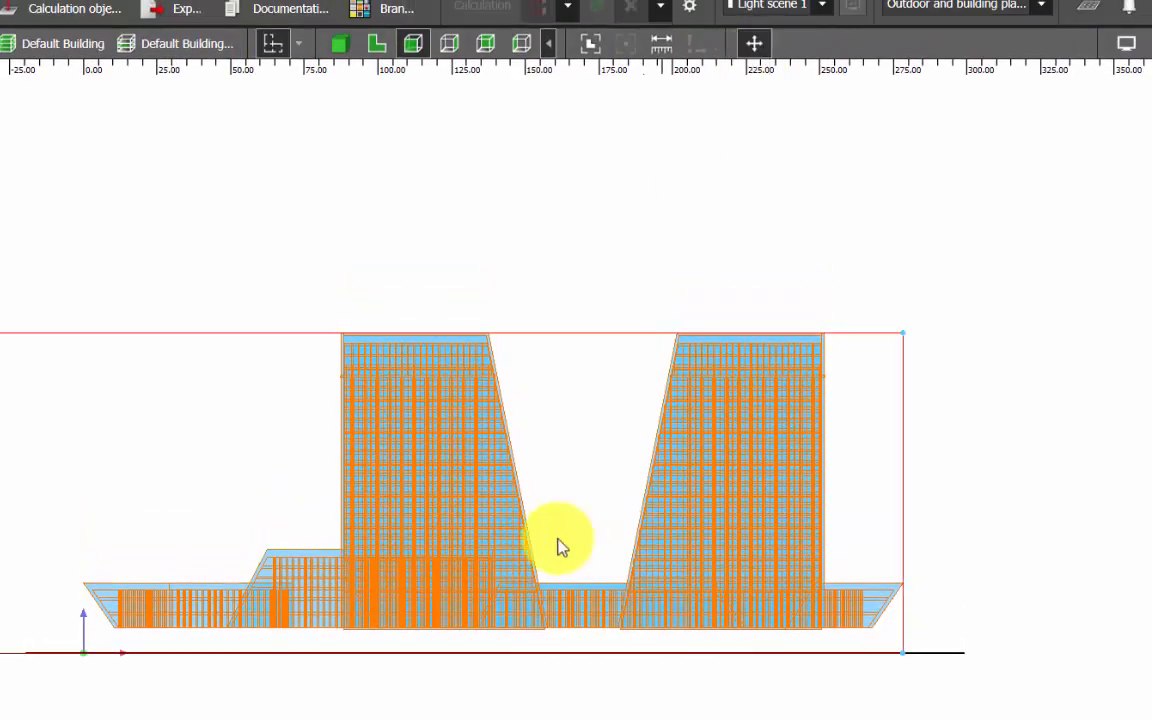
{"action": "scroll", "coordinate": [800, 617], "scroll_direction": "up", "scroll_amount": 2}
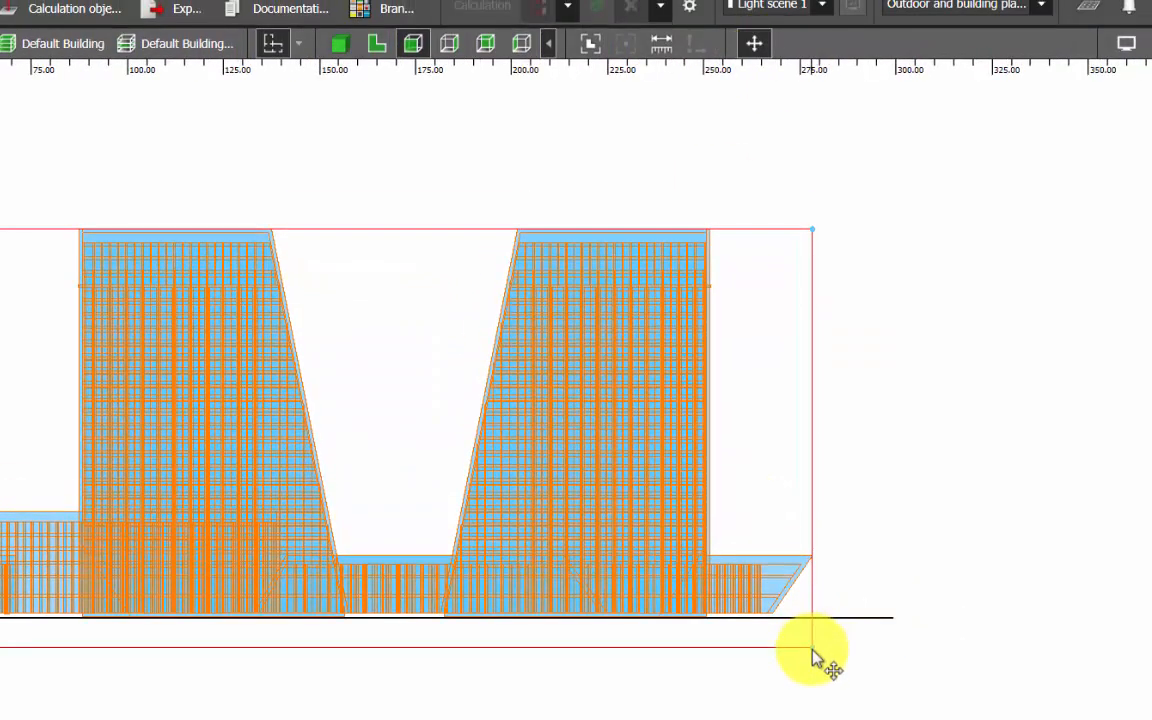
{"action": "scroll", "coordinate": [815, 650], "scroll_direction": "up", "scroll_amount": 5}
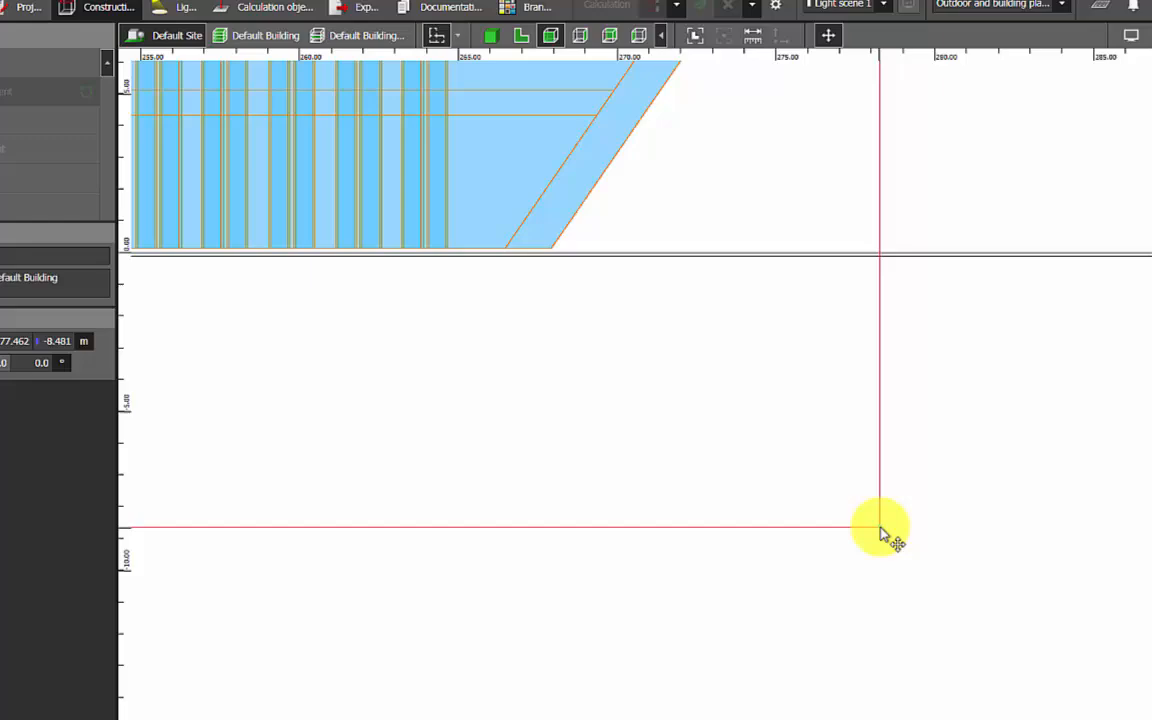
Show the building in 3D and save the project as Project 01.evo in the Sketchup IFC folder.
{"action": "left_click", "coordinate": [415, 40]}
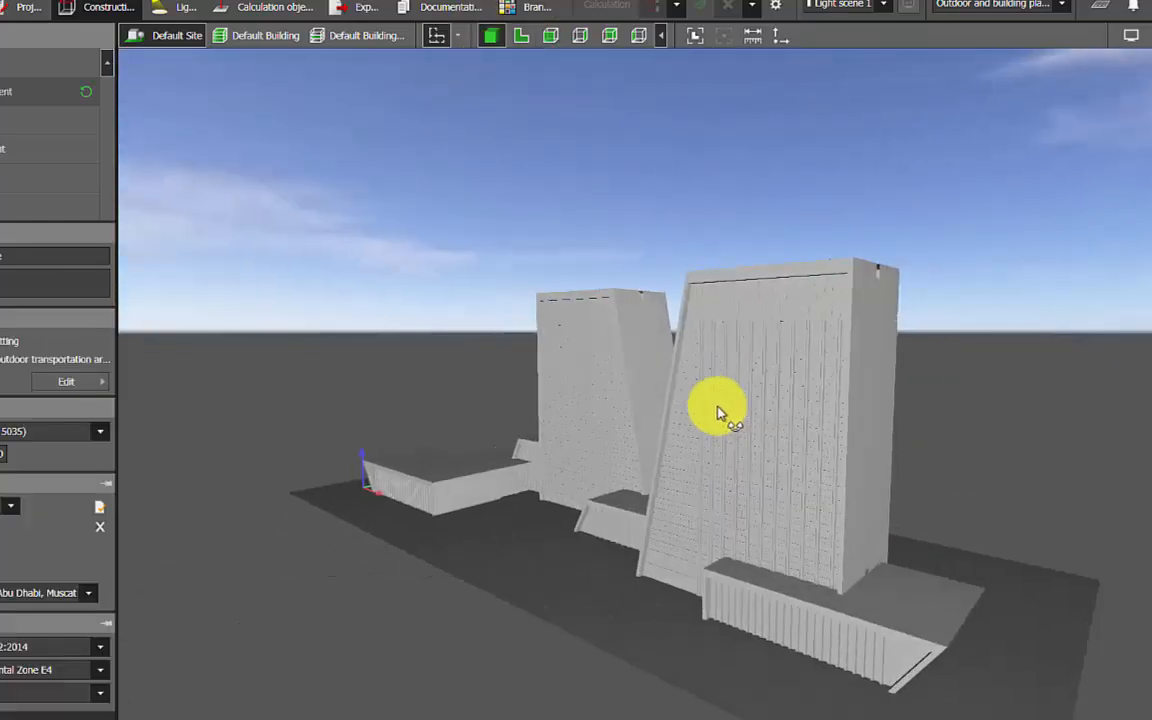
{"action": "right_click_drag", "start_coordinate": [717, 407], "coordinate": [564, 516]}
{"action": "key", "text": "ctrl+s"}
{"action": "key", "text": "Return"}
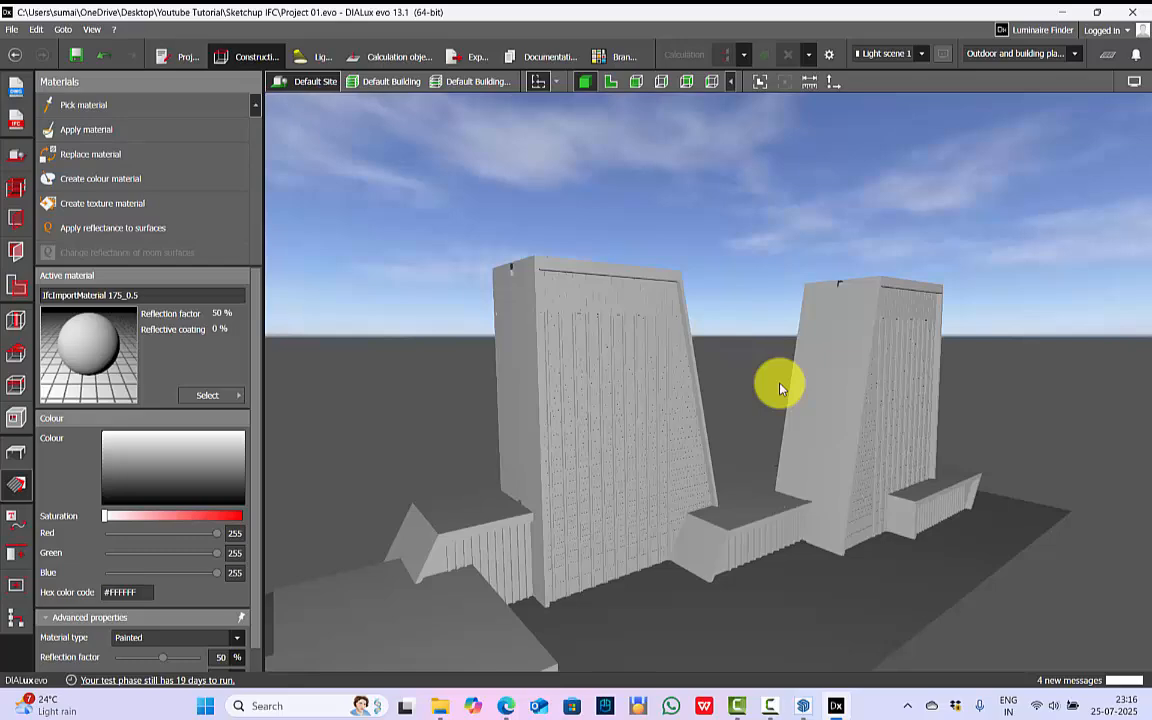
Switch to SketchUp and export the twin-tower model as the COLLADA file Project 01.dae in the Sketchup IFC folder.
{"action": "left_click", "coordinate": [802, 704]}
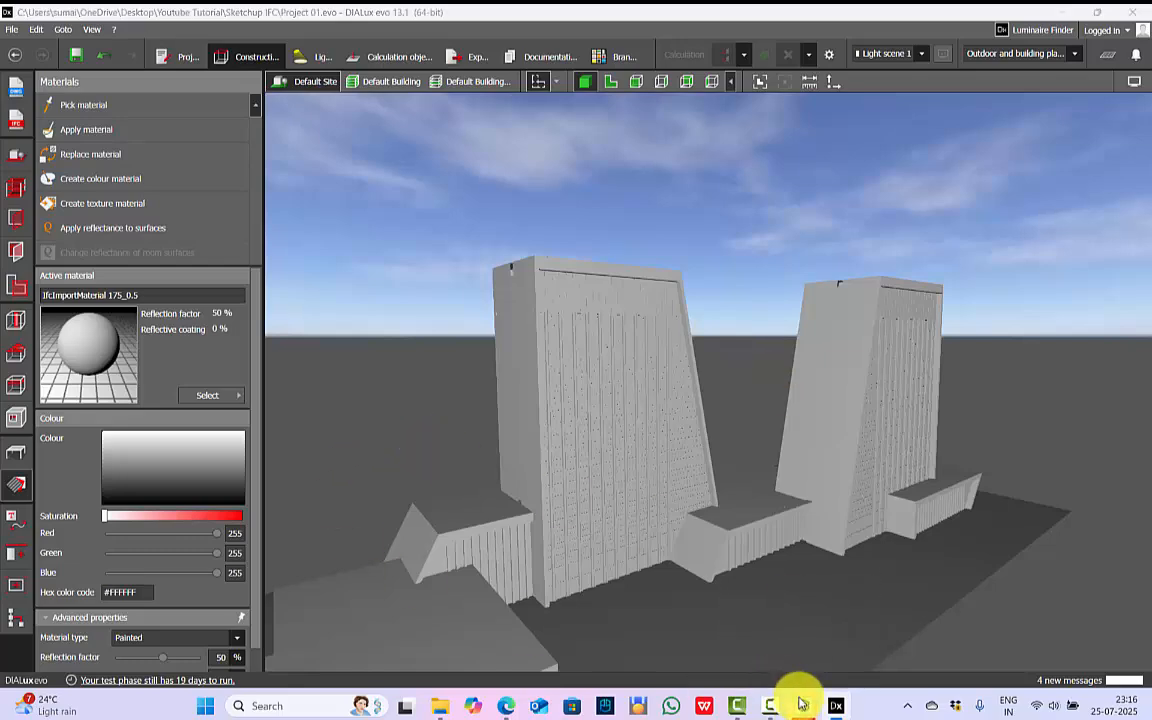
{"action": "left_click", "coordinate": [778, 706]}
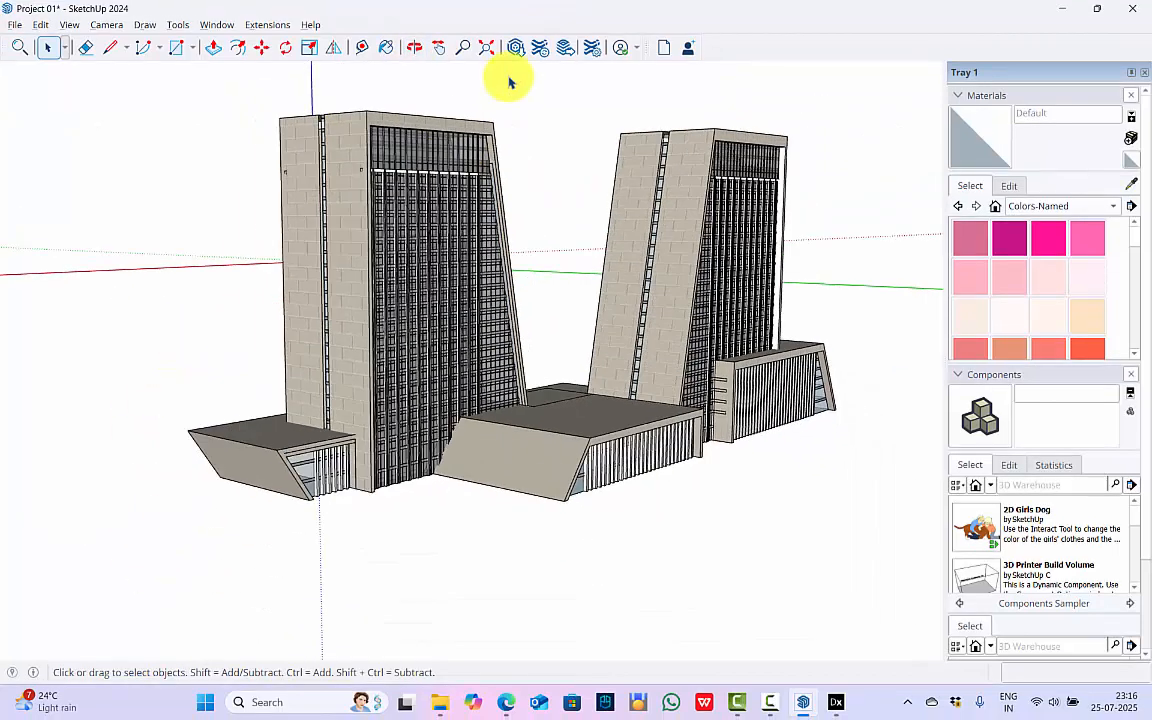
{"action": "left_click", "coordinate": [486, 51]}
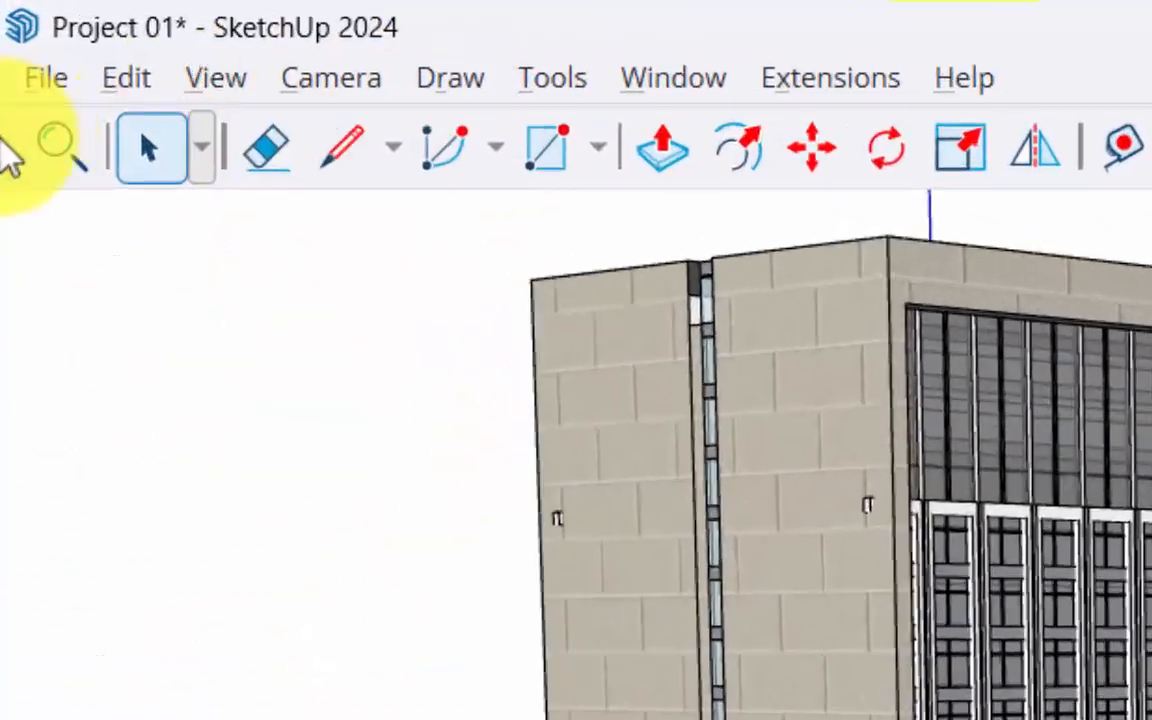
{"action": "left_click", "coordinate": [15, 24]}
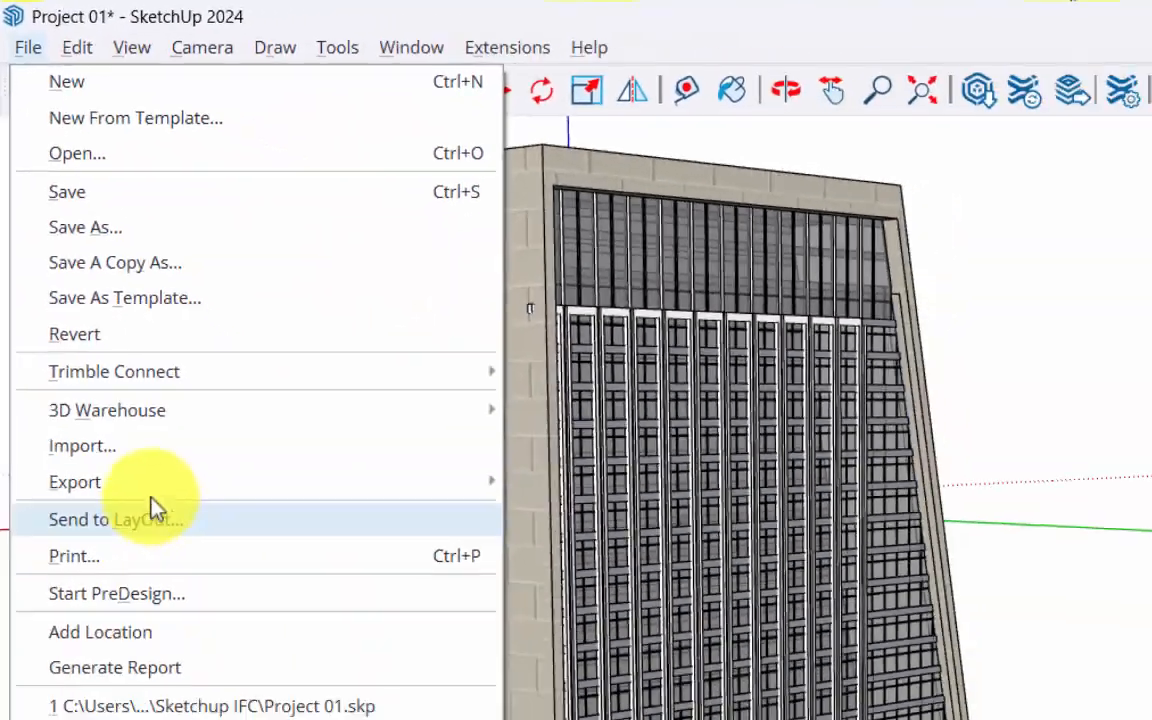
{"action": "mouse_move", "coordinate": [296, 478]}
{"action": "left_click", "coordinate": [563, 484]}
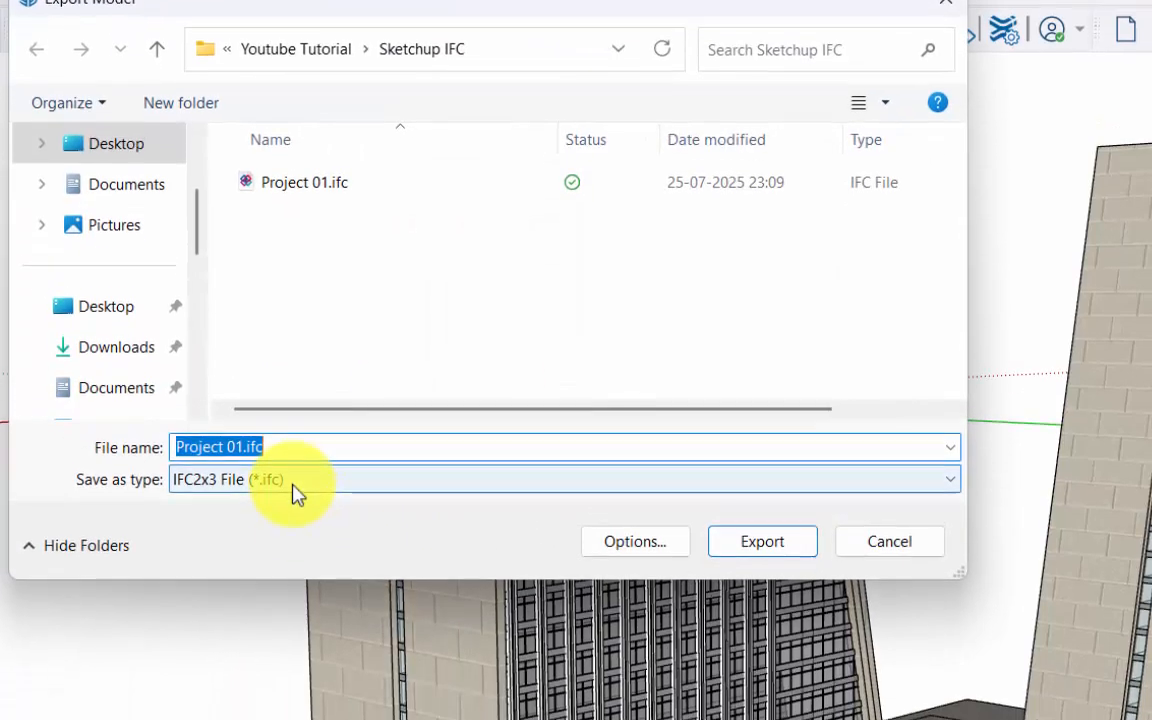
{"action": "left_click", "coordinate": [262, 532]}
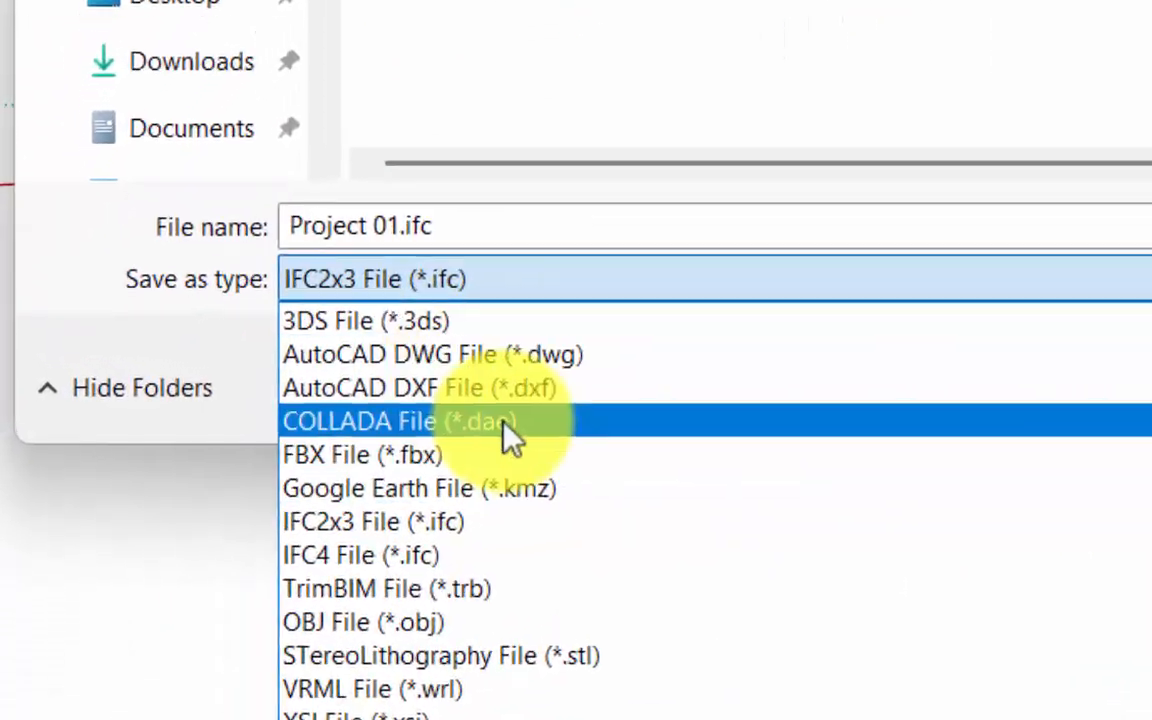
{"action": "left_click", "coordinate": [618, 437]}
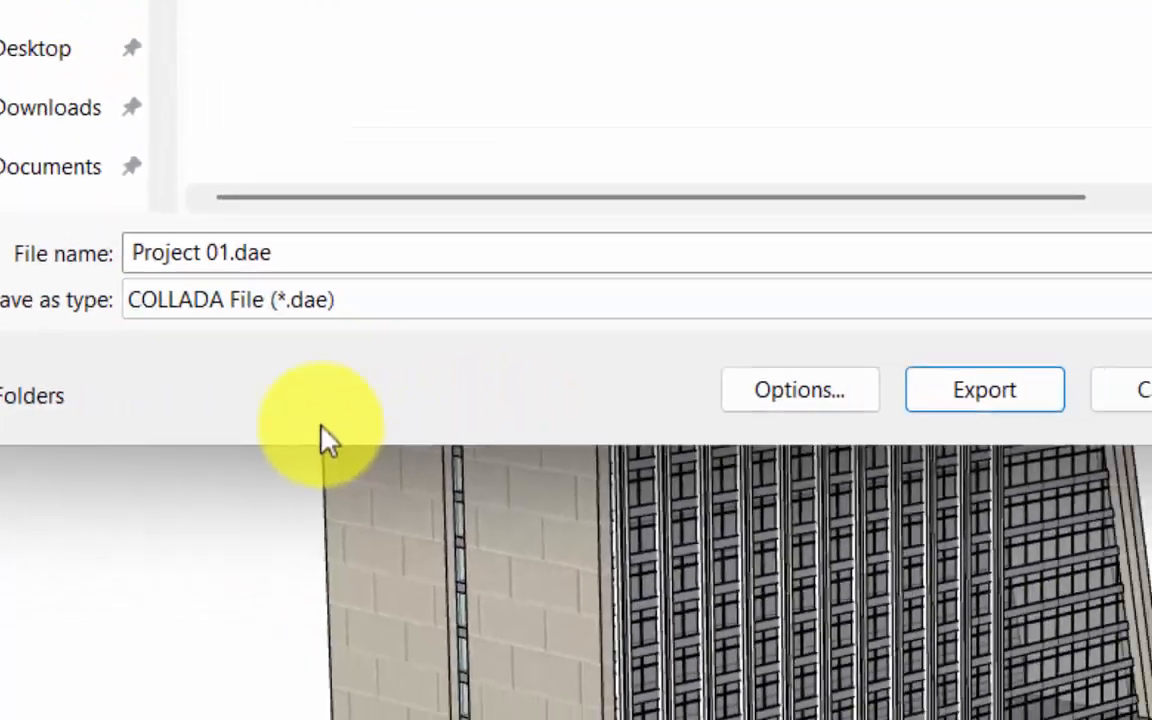
{"action": "left_click", "coordinate": [985, 388]}
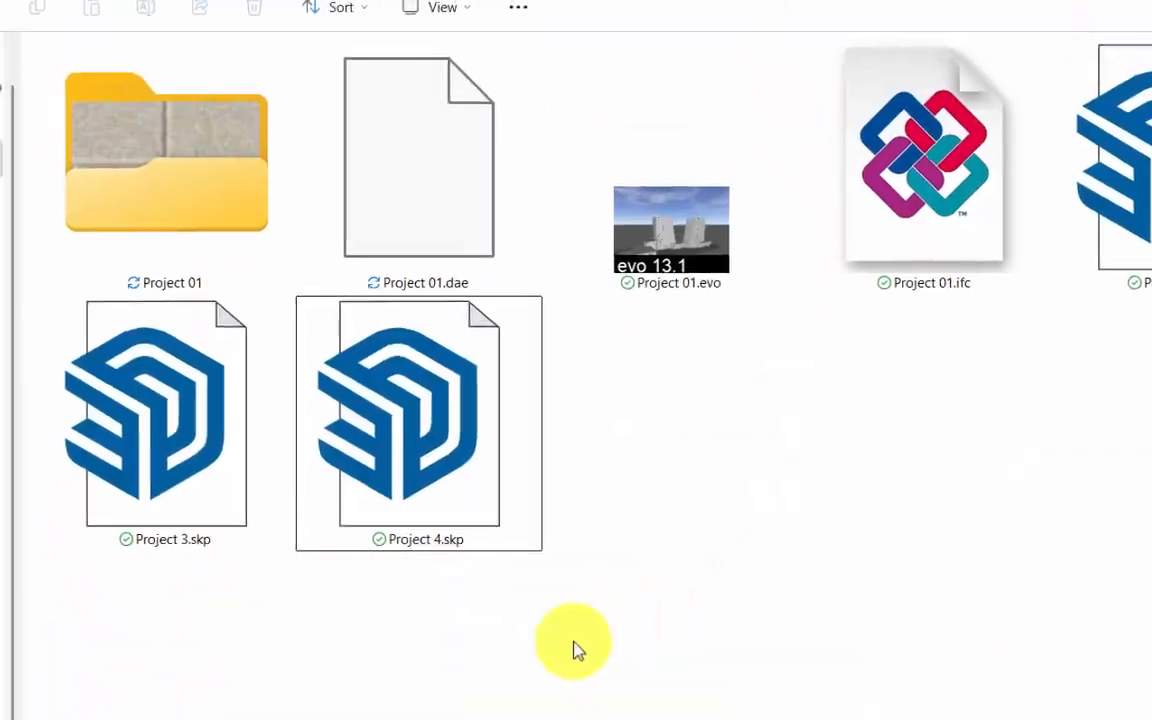
Open the exported Project 01 folder in the Sketchup IFC folder to view its texture images.
{"action": "left_click", "coordinate": [125, 162]}
{"action": "left_click", "coordinate": [170, 232]}
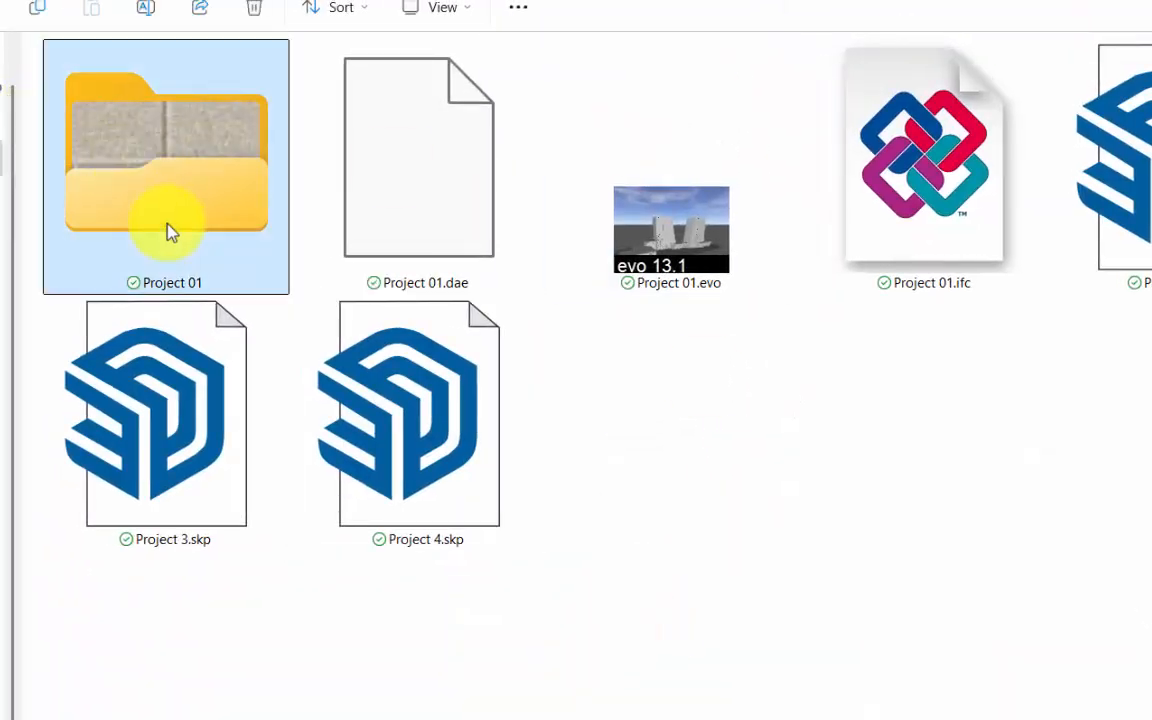
{"action": "double_click", "coordinate": [180, 178]}
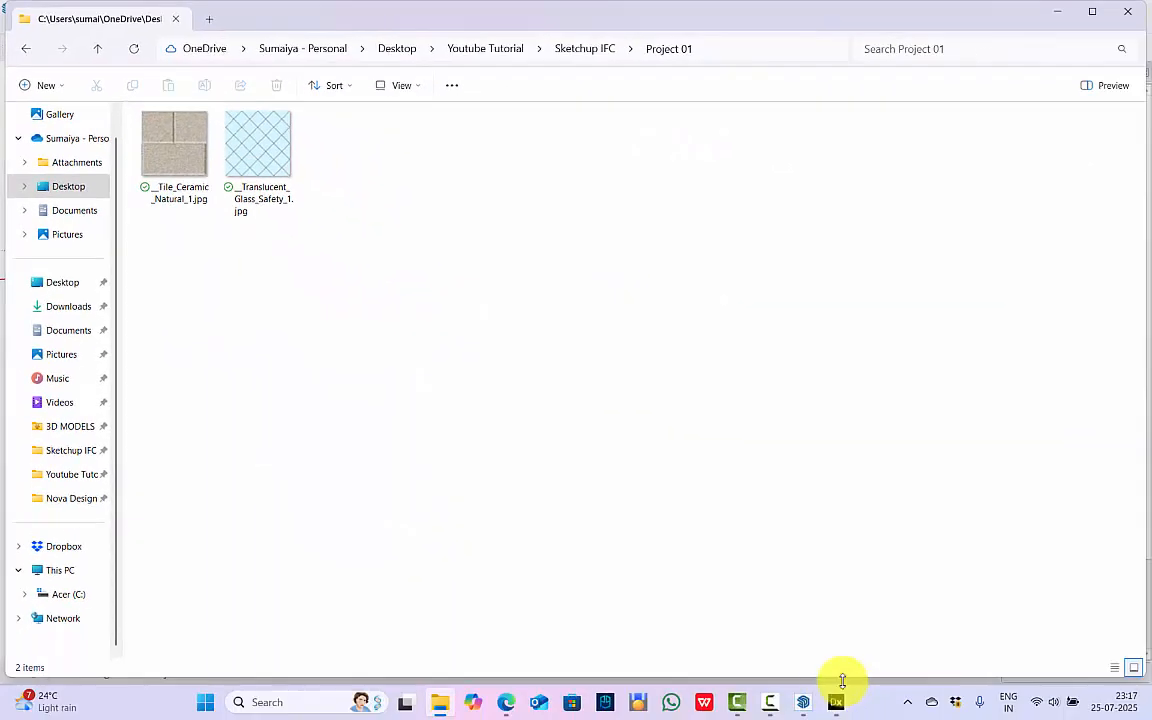
Switch back to DIALux evo and create a texture material from __Tile_Ceramic_Natural_1.jpg in the Project 01 folder.
{"action": "left_click", "coordinate": [835, 702]}
{"action": "right_click_drag", "start_coordinate": [527, 578], "coordinate": [728, 508]}
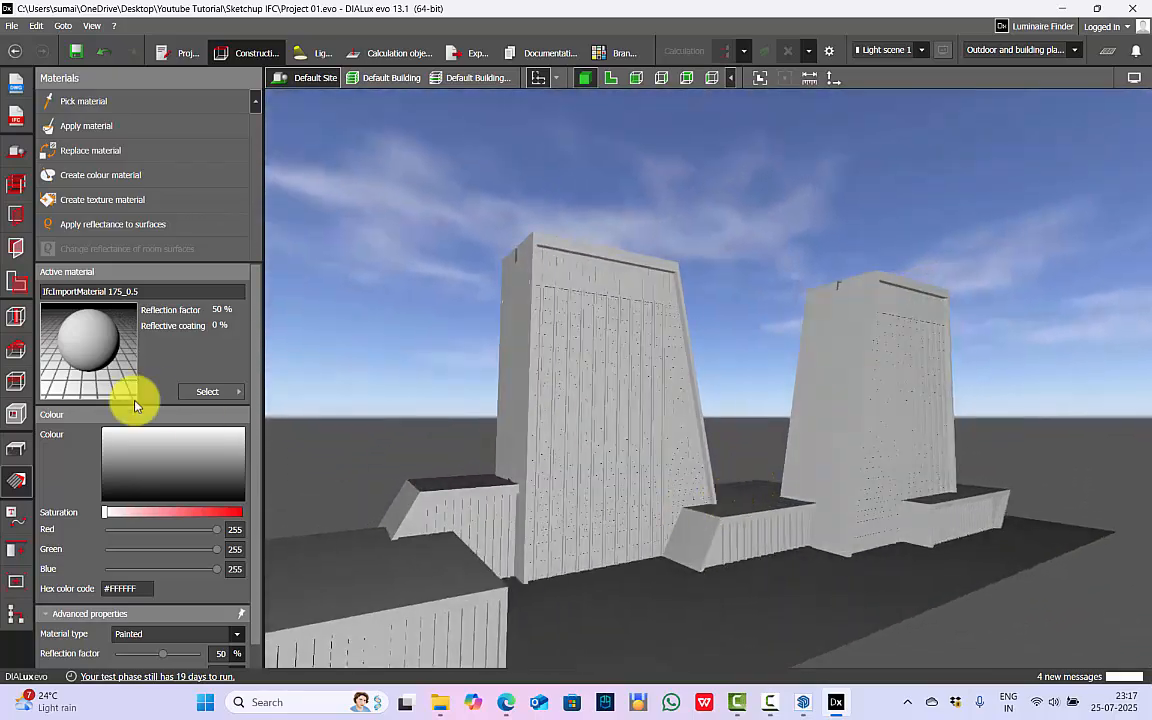
{"action": "left_click", "coordinate": [105, 200]}
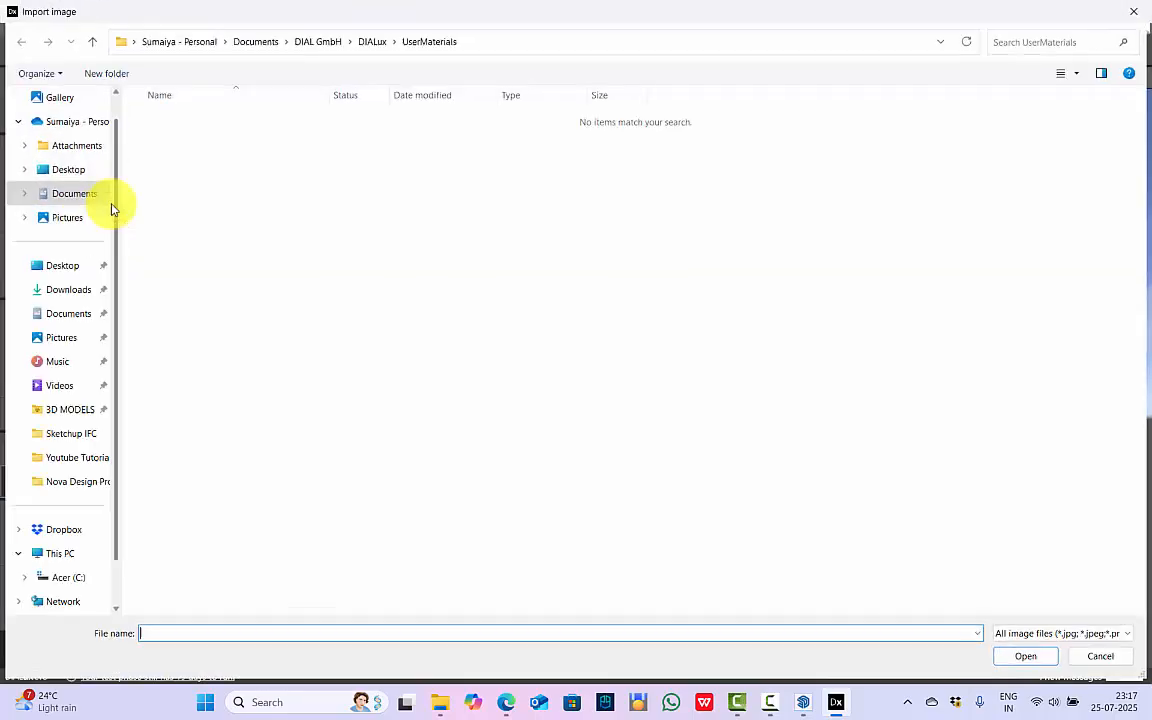
{"action": "left_click", "coordinate": [181, 119]}
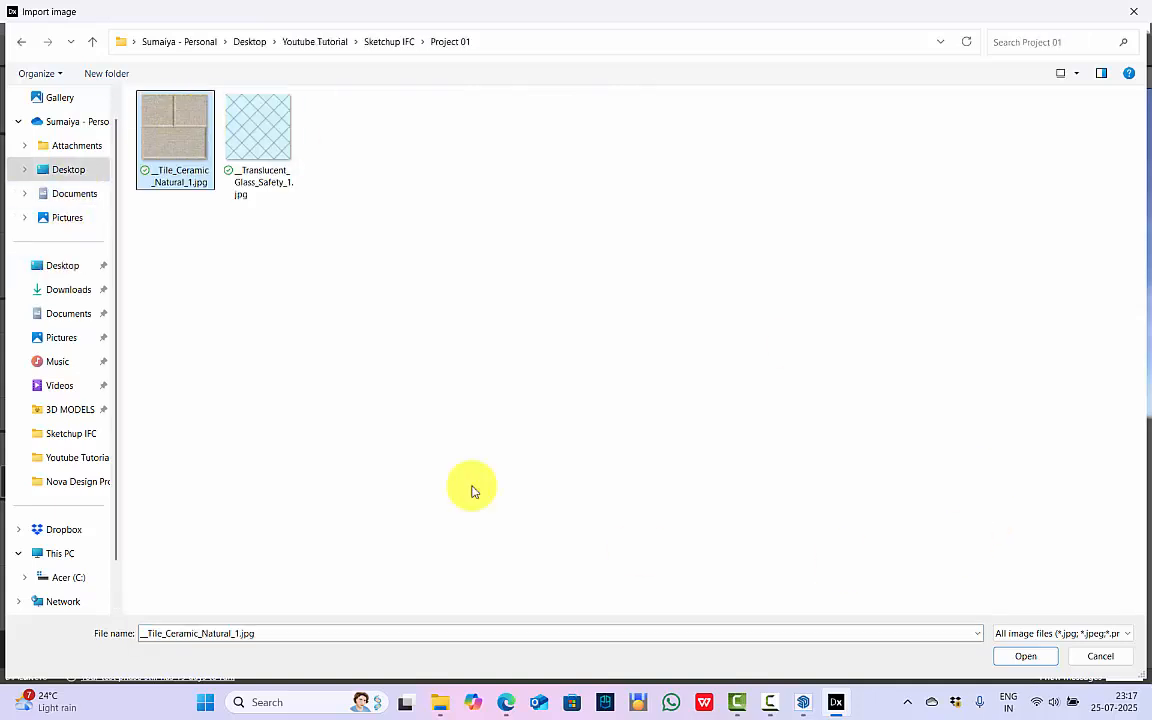
{"action": "double_click", "coordinate": [166, 145]}
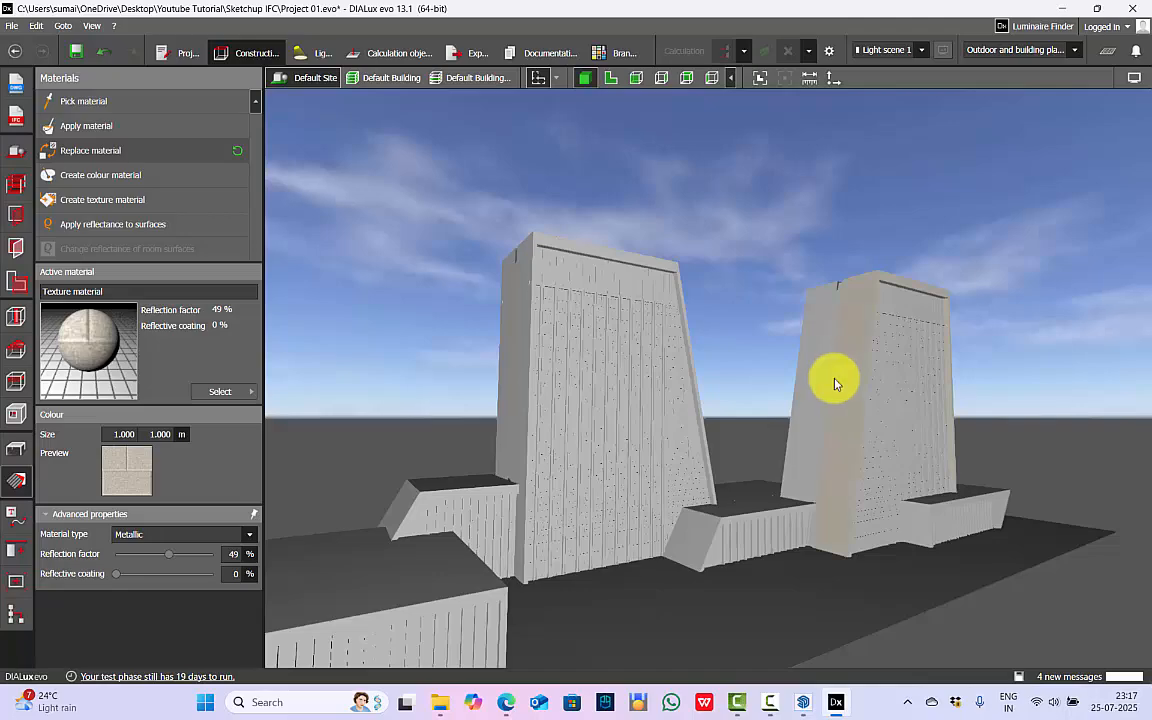
Replace the material on the solid side walls of both towers with the ceramic tile texture.
{"action": "right_click_drag", "start_coordinate": [836, 384], "coordinate": [545, 278]}
{"action": "scroll", "coordinate": [841, 337], "scroll_direction": "up", "scroll_amount": 5}
{"action": "left_click", "coordinate": [759, 311]}
{"action": "left_click", "coordinate": [825, 340]}
{"action": "scroll", "coordinate": [815, 283], "scroll_direction": "down", "scroll_amount": 5}
{"action": "right_click_drag", "start_coordinate": [815, 283], "coordinate": [571, 438]}
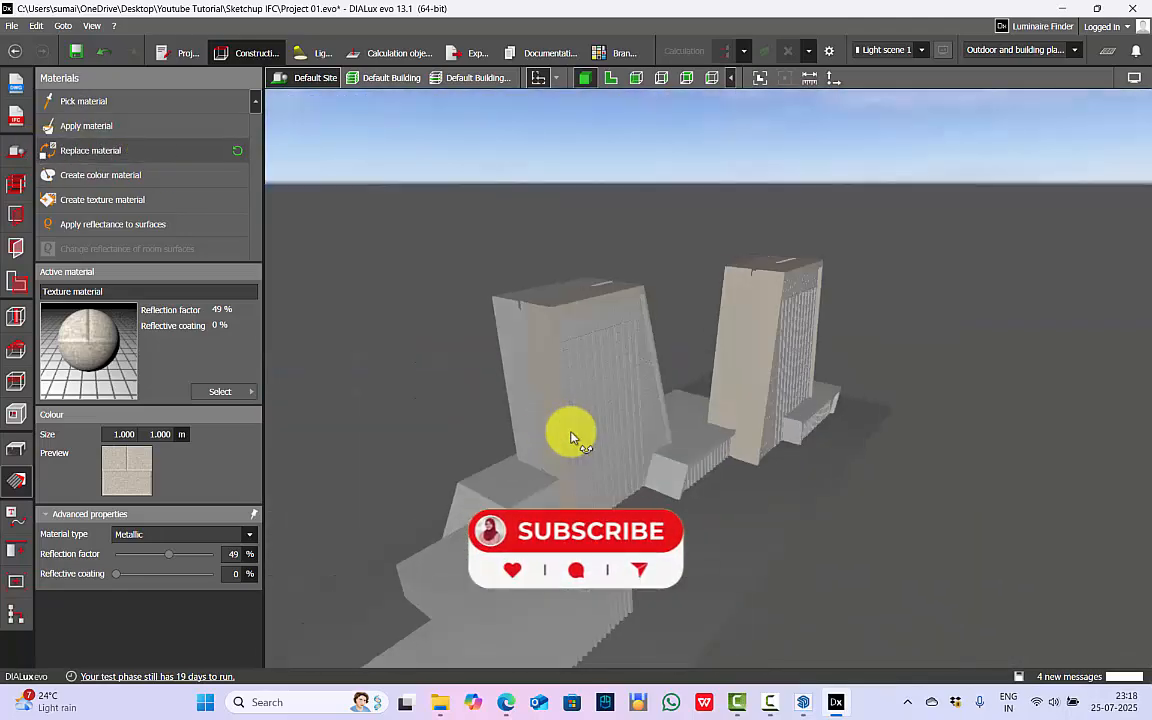
{"action": "scroll", "coordinate": [717, 355], "scroll_direction": "up", "scroll_amount": 3}
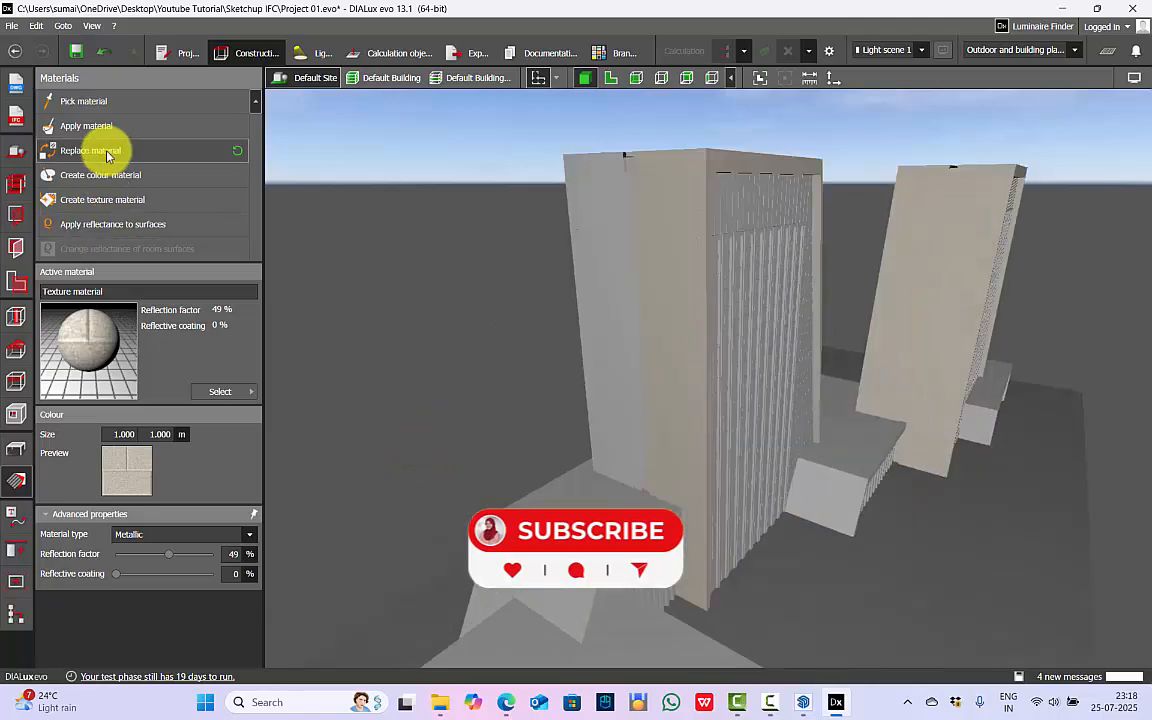
Replace the material of the remaining wall surfaces and low podium blocks with the ceramic tile texture.
{"action": "right_click_drag", "start_coordinate": [483, 352], "coordinate": [688, 477]}
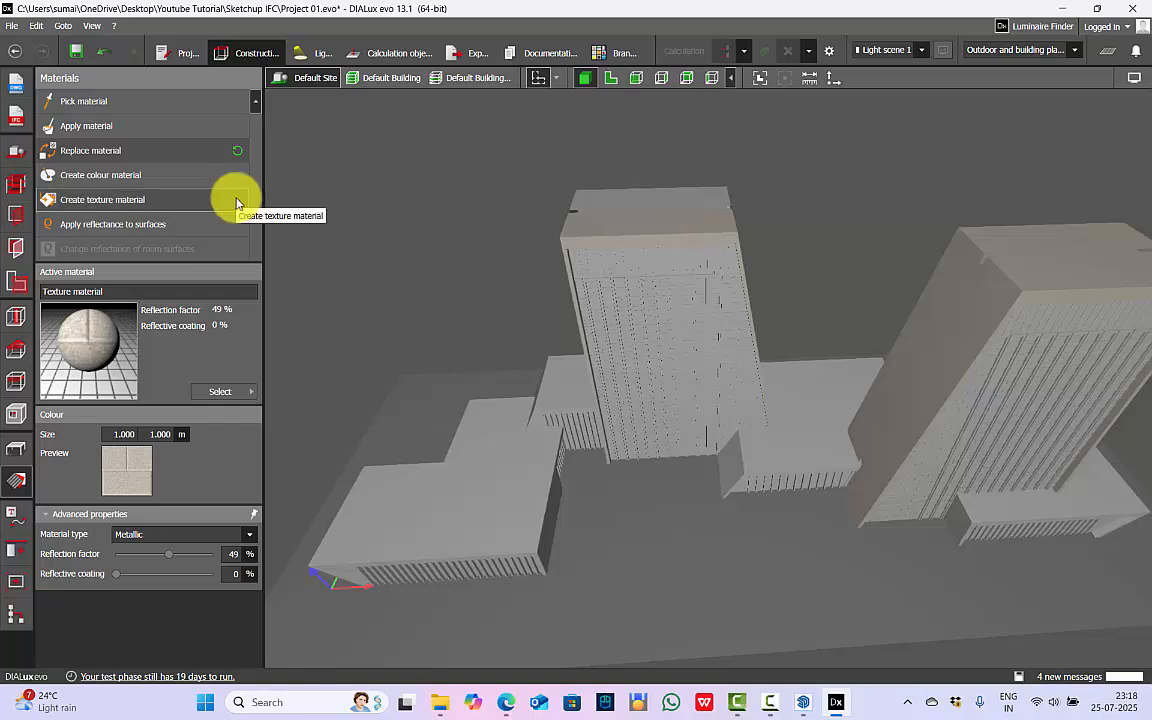
{"action": "left_click", "coordinate": [129, 156]}
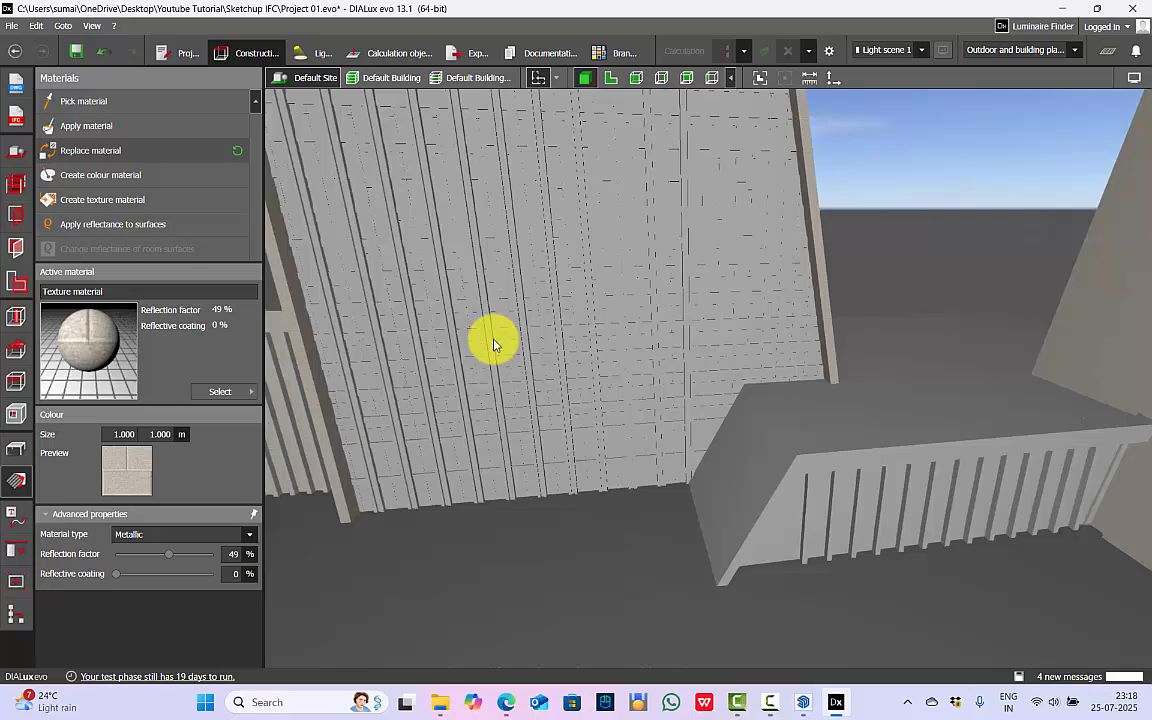
{"action": "scroll", "coordinate": [908, 392], "scroll_direction": "down", "scroll_amount": 4}
{"action": "right_click_drag", "start_coordinate": [908, 392], "coordinate": [612, 510]}
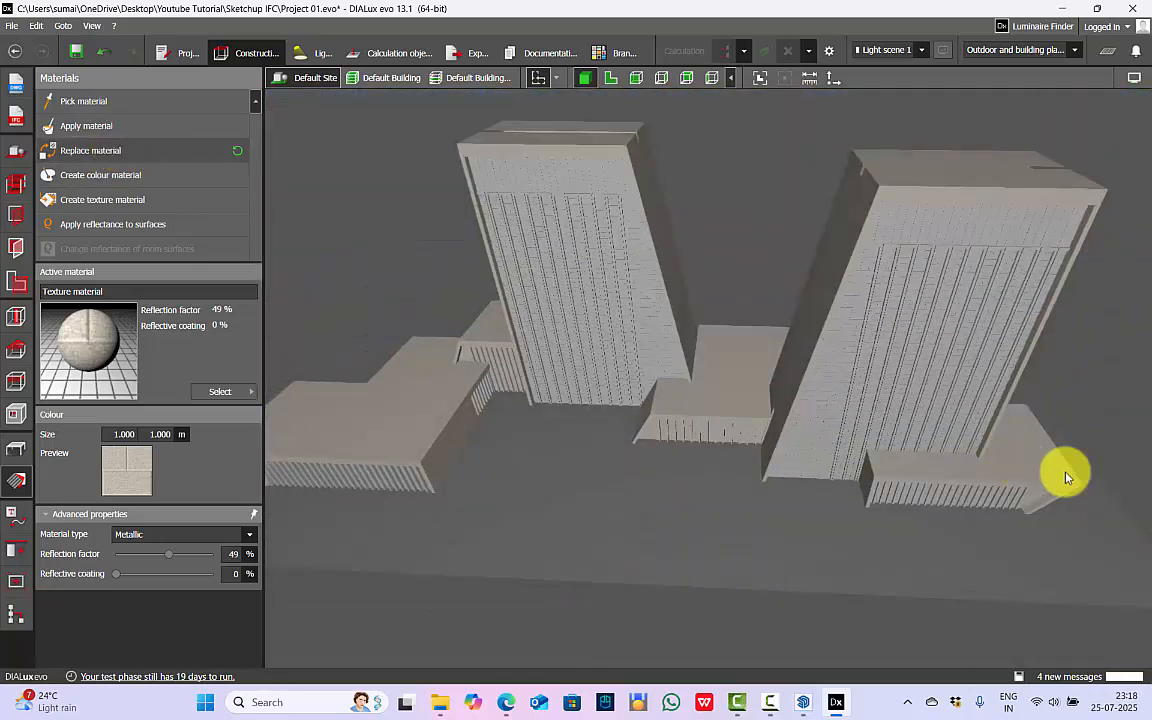
Create a transparent texture material from __Translucent_Glass_Safety_1.jpg with 50% reflection factor and 30% degree of transmission.
{"action": "right_click_drag", "start_coordinate": [1066, 477], "coordinate": [489, 401]}
{"action": "scroll", "coordinate": [509, 514], "scroll_direction": "up", "scroll_amount": 3}
{"action": "right_click_drag", "start_coordinate": [509, 514], "coordinate": [687, 254]}
{"action": "scroll", "coordinate": [815, 401], "scroll_direction": "down", "scroll_amount": 2}
{"action": "scroll", "coordinate": [687, 254], "scroll_direction": "up", "scroll_amount": 5}
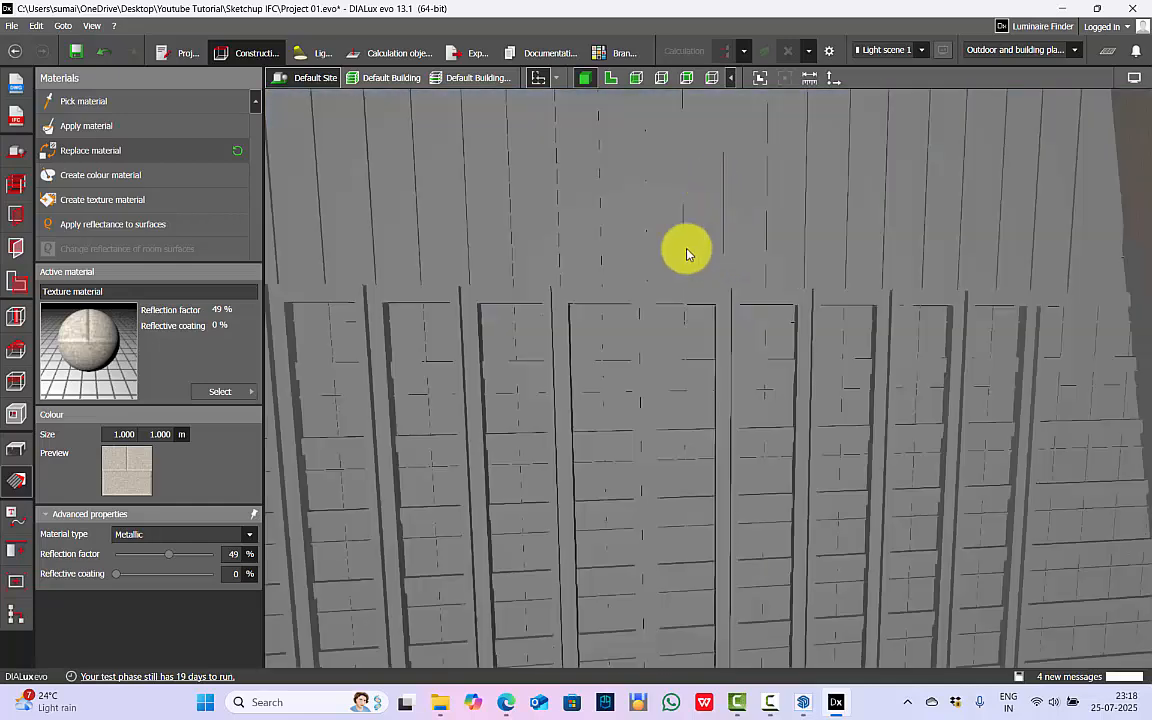
{"action": "right_click_drag", "start_coordinate": [411, 369], "coordinate": [729, 563]}
{"action": "scroll", "coordinate": [729, 563], "scroll_direction": "up", "scroll_amount": 3}
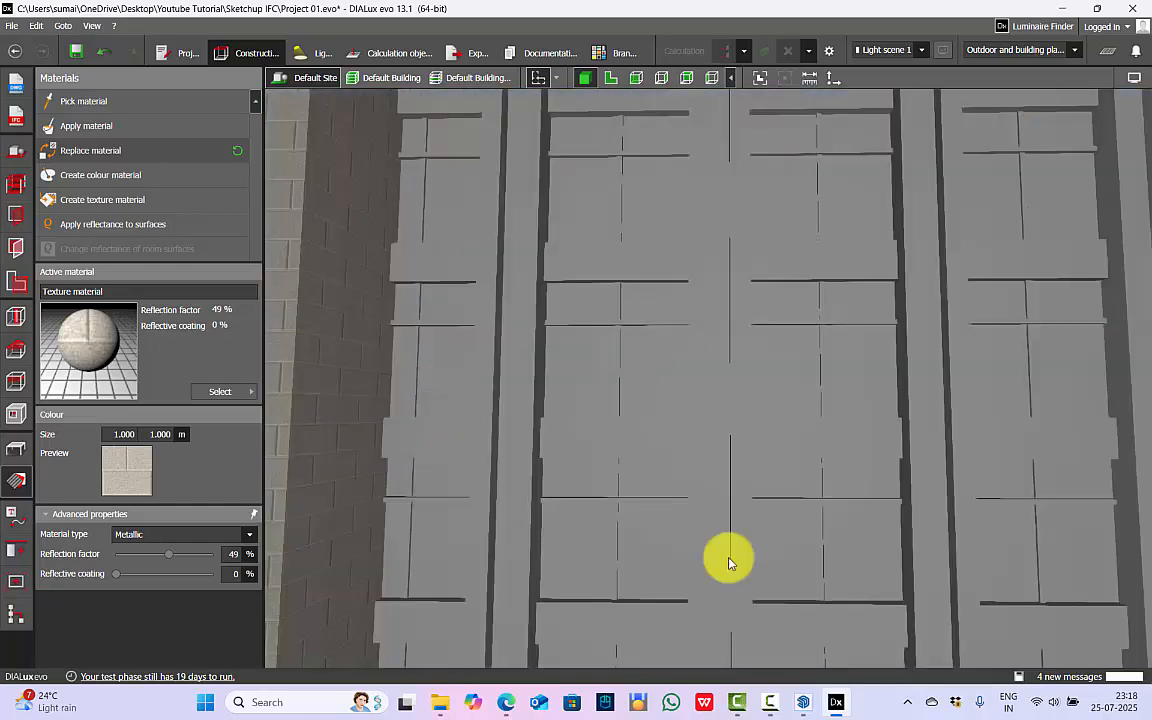
{"action": "left_click", "coordinate": [90, 199]}
{"action": "left_click", "coordinate": [62, 265]}
{"action": "double_click", "coordinate": [558, 200]}
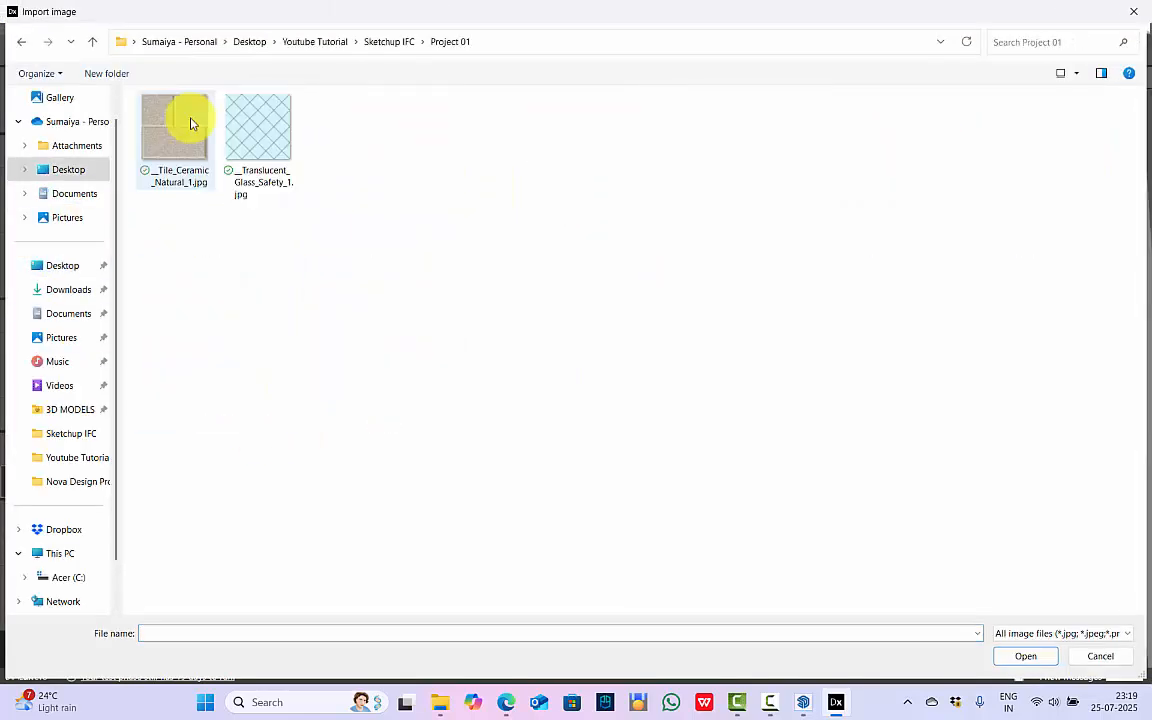
{"action": "left_click", "coordinate": [258, 127]}
{"action": "left_click", "coordinate": [1025, 656]}
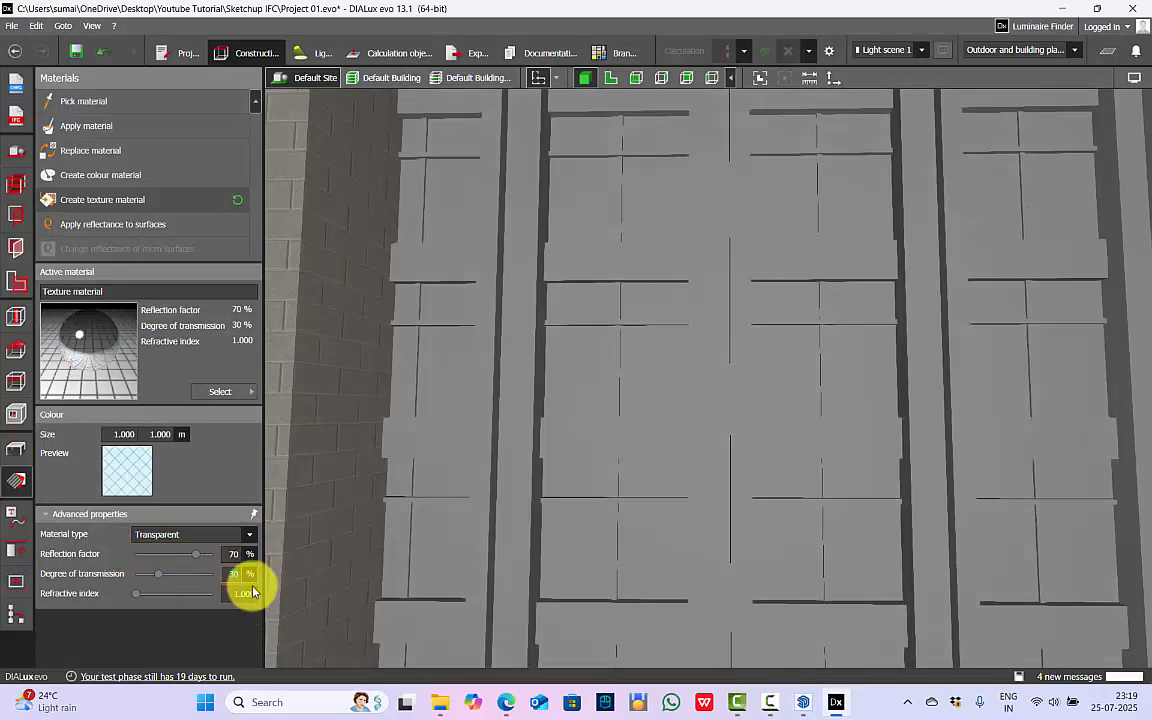
Replace the material of both towers' front facade glazing with the translucent glass texture.
{"action": "left_click", "coordinate": [90, 151]}
{"action": "left_click", "coordinate": [699, 298]}
{"action": "scroll", "coordinate": [502, 352], "scroll_direction": "down", "scroll_amount": 8}
{"action": "right_click_drag", "start_coordinate": [502, 352], "coordinate": [792, 301]}
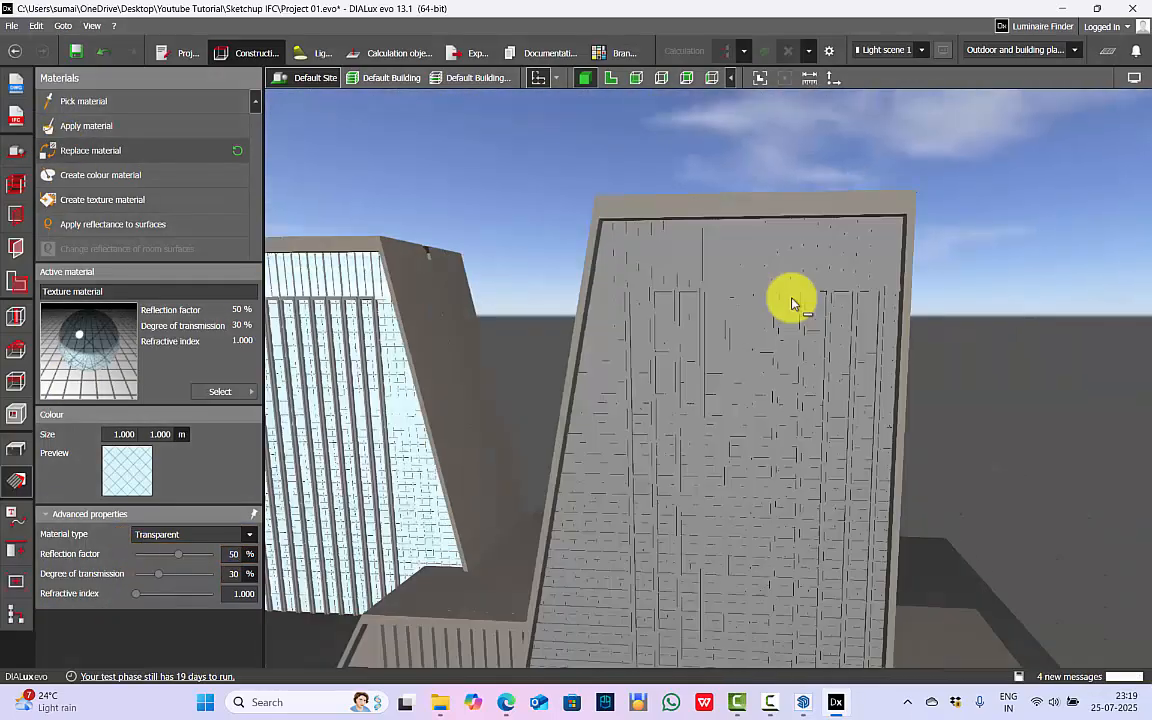
{"action": "left_click", "coordinate": [90, 151]}
{"action": "scroll", "coordinate": [701, 221], "scroll_direction": "up", "scroll_amount": 5}
{"action": "left_click", "coordinate": [701, 221]}
{"action": "scroll", "coordinate": [714, 375], "scroll_direction": "down", "scroll_amount": 10}
Choose the green grass texture from the material library and assign it to the floor element around the buildings.
{"action": "left_click", "coordinate": [221, 391]}
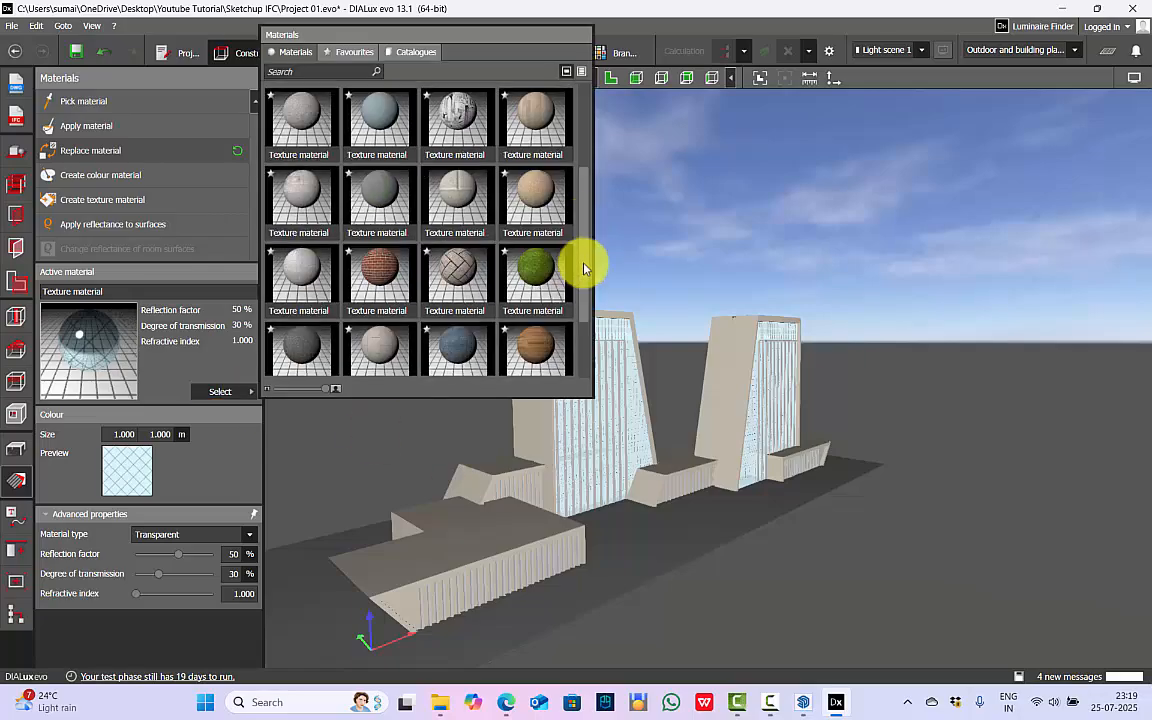
{"action": "left_click", "coordinate": [533, 262]}
{"action": "left_click", "coordinate": [660, 524]}
{"action": "left_click", "coordinate": [16, 449]}
{"action": "scroll", "coordinate": [656, 501], "scroll_direction": "up", "scroll_amount": 6}
{"action": "right_click_drag", "start_coordinate": [692, 476], "coordinate": [500, 454]}
{"action": "scroll", "coordinate": [500, 454], "scroll_direction": "down", "scroll_amount": 5}
Pick the glass texture from a finished facade and use it to replace the untextured glazing on the first tower's other side.
{"action": "left_click", "coordinate": [16, 481]}
{"action": "right_click_drag", "start_coordinate": [500, 400], "coordinate": [787, 180]}
{"action": "left_click", "coordinate": [84, 101]}
{"action": "left_click", "coordinate": [787, 180]}
{"action": "right_click_drag", "start_coordinate": [1088, 368], "coordinate": [640, 340]}
{"action": "left_click", "coordinate": [90, 151]}
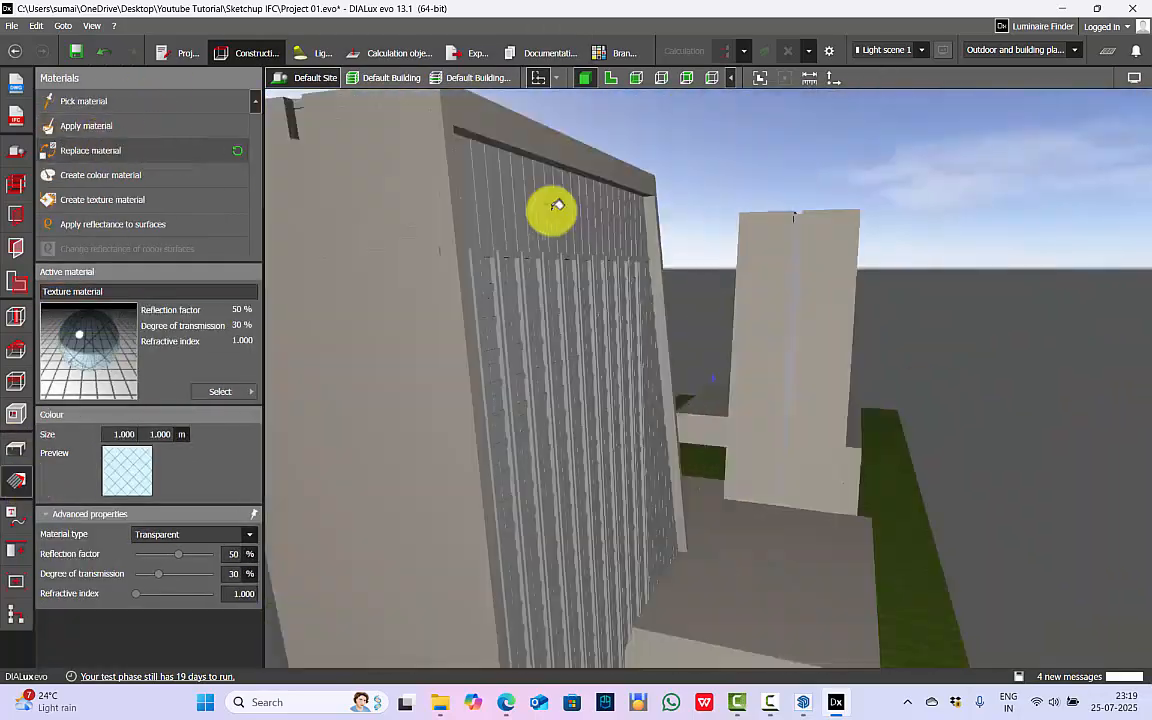
{"action": "left_click", "coordinate": [558, 206]}
Replace the untextured glazing on the second tower's other side with the translucent glass texture.
{"action": "right_click_drag", "start_coordinate": [600, 300], "coordinate": [365, 307]}
{"action": "scroll", "coordinate": [365, 307], "scroll_direction": "down", "scroll_amount": 5}
{"action": "left_click", "coordinate": [88, 149]}
{"action": "left_click", "coordinate": [840, 330]}
{"action": "right_click_drag", "start_coordinate": [840, 340], "coordinate": [615, 352]}
Review the textured twin-tower model in 3D and save the project.
{"action": "left_click", "coordinate": [16, 449]}
{"action": "scroll", "coordinate": [615, 400], "scroll_direction": "down", "scroll_amount": 5}
{"action": "right_click_drag", "start_coordinate": [615, 400], "coordinate": [674, 548]}
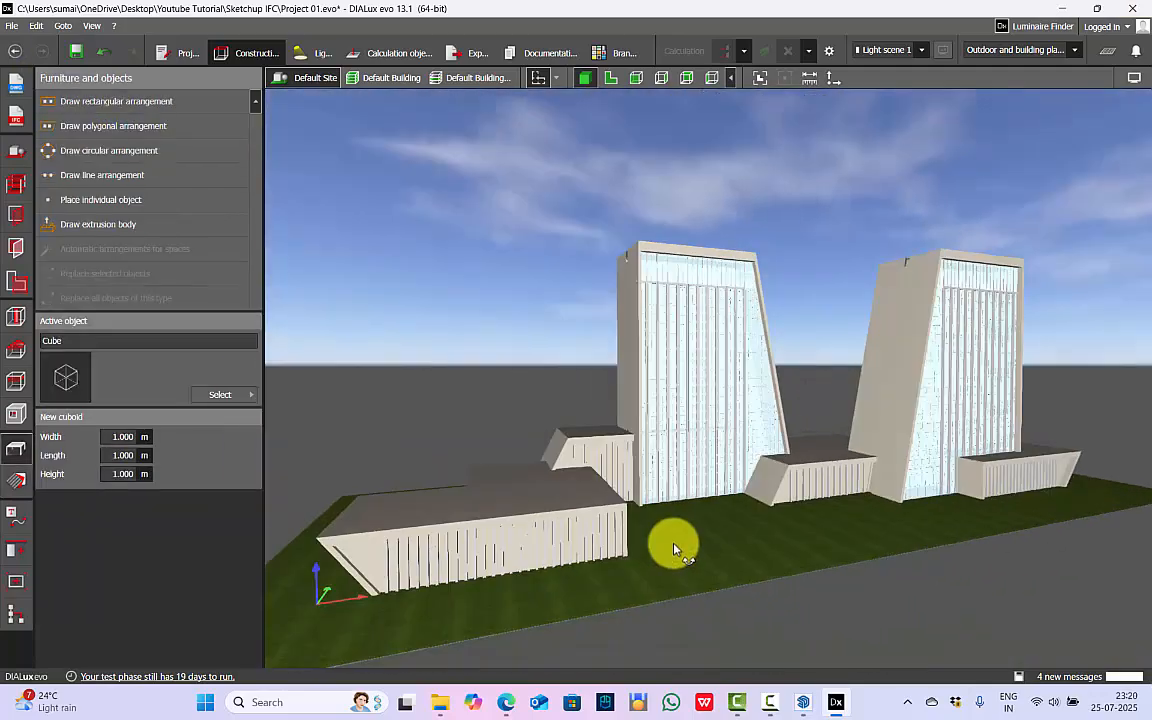
{"action": "scroll", "coordinate": [436, 573], "scroll_direction": "up", "scroll_amount": 3}
{"action": "right_click_drag", "start_coordinate": [436, 573], "coordinate": [728, 545]}
{"action": "scroll", "coordinate": [728, 545], "scroll_direction": "up", "scroll_amount": 5}
{"action": "scroll", "coordinate": [584, 553], "scroll_direction": "down", "scroll_amount": 8}
{"action": "right_click_drag", "start_coordinate": [584, 553], "coordinate": [887, 285]}
{"action": "key", "text": "ctrl+s"}
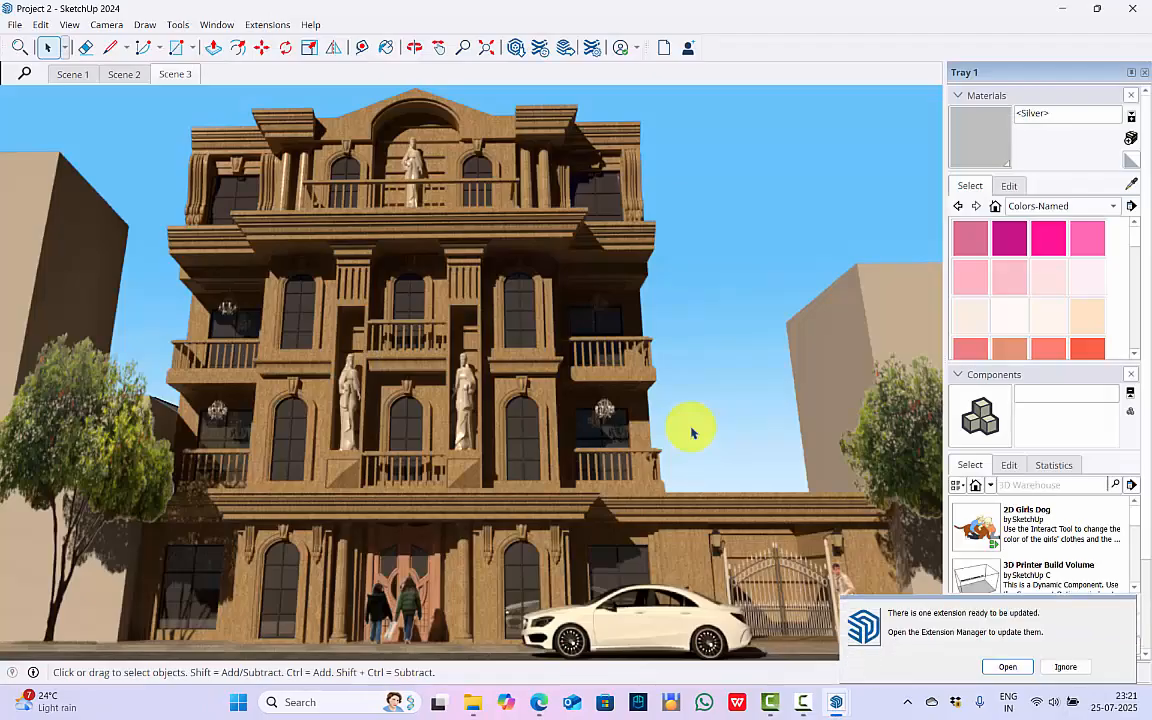
Open the Project 2 model in SketchUp and examine the classical building's facade details and surroundings.
{"action": "scroll", "coordinate": [690, 426], "scroll_direction": "up", "scroll_amount": 5}
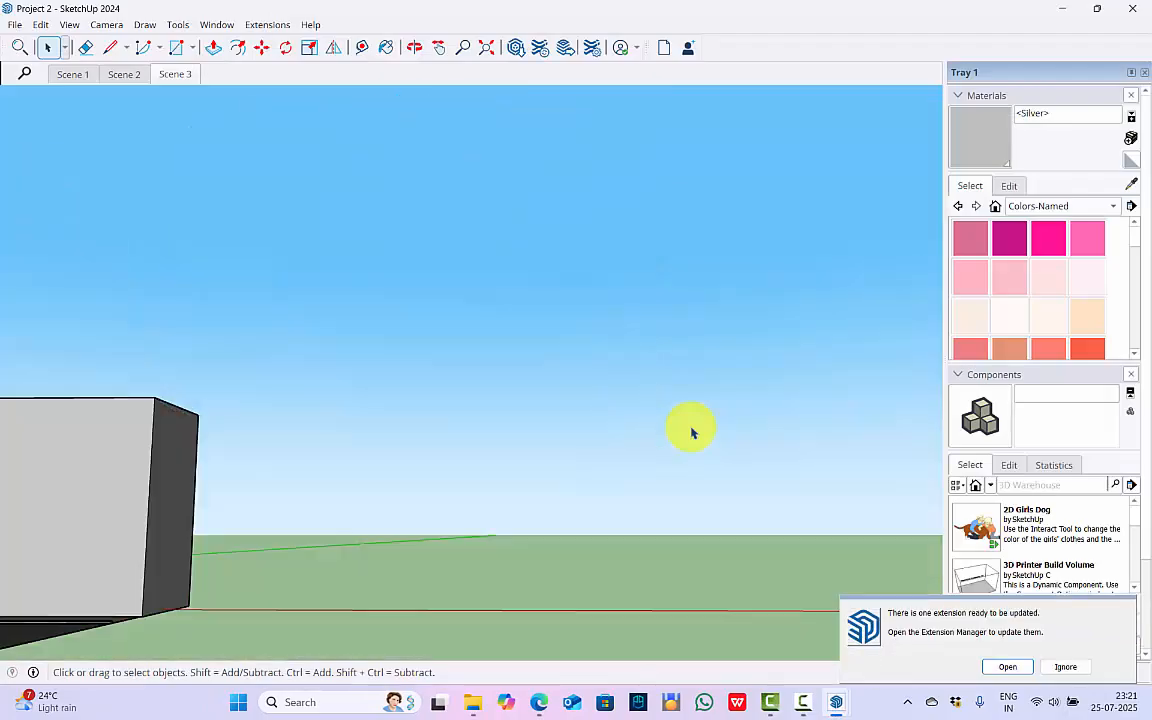
{"action": "left_click", "coordinate": [414, 47]}
{"action": "left_click_drag", "start_coordinate": [429, 455], "coordinate": [498, 392]}
{"action": "scroll", "coordinate": [417, 244], "scroll_direction": "up", "scroll_amount": 10}
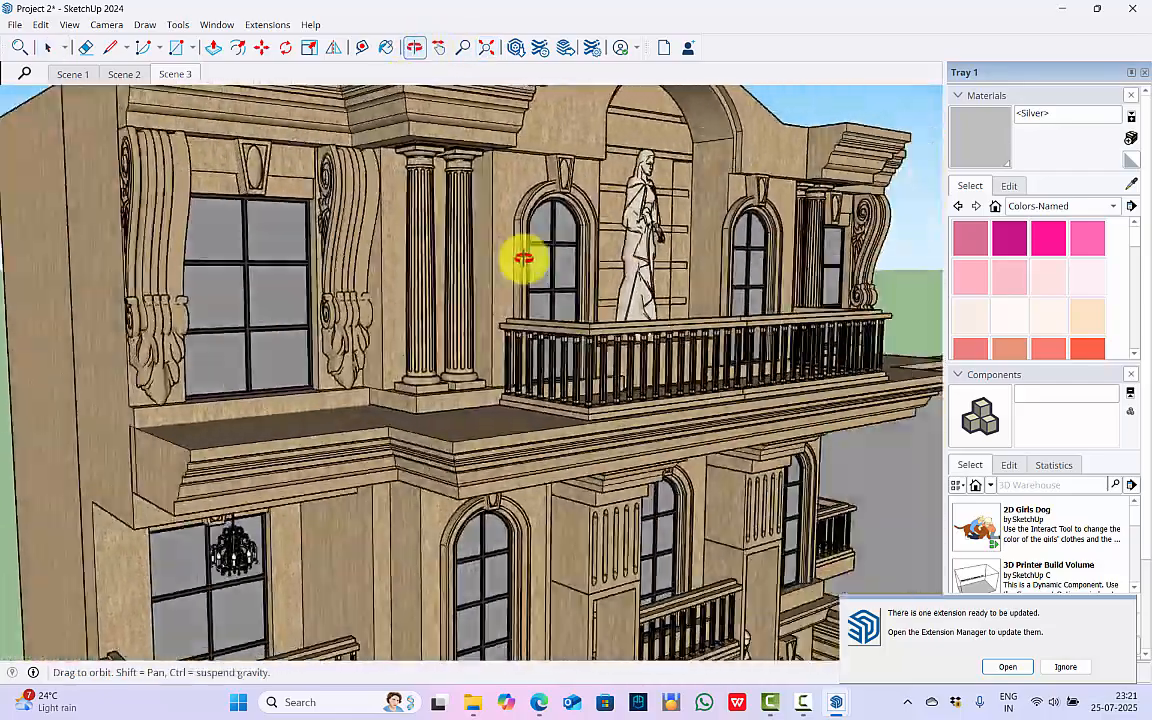
{"action": "left_click_drag", "start_coordinate": [523, 259], "coordinate": [245, 134]}
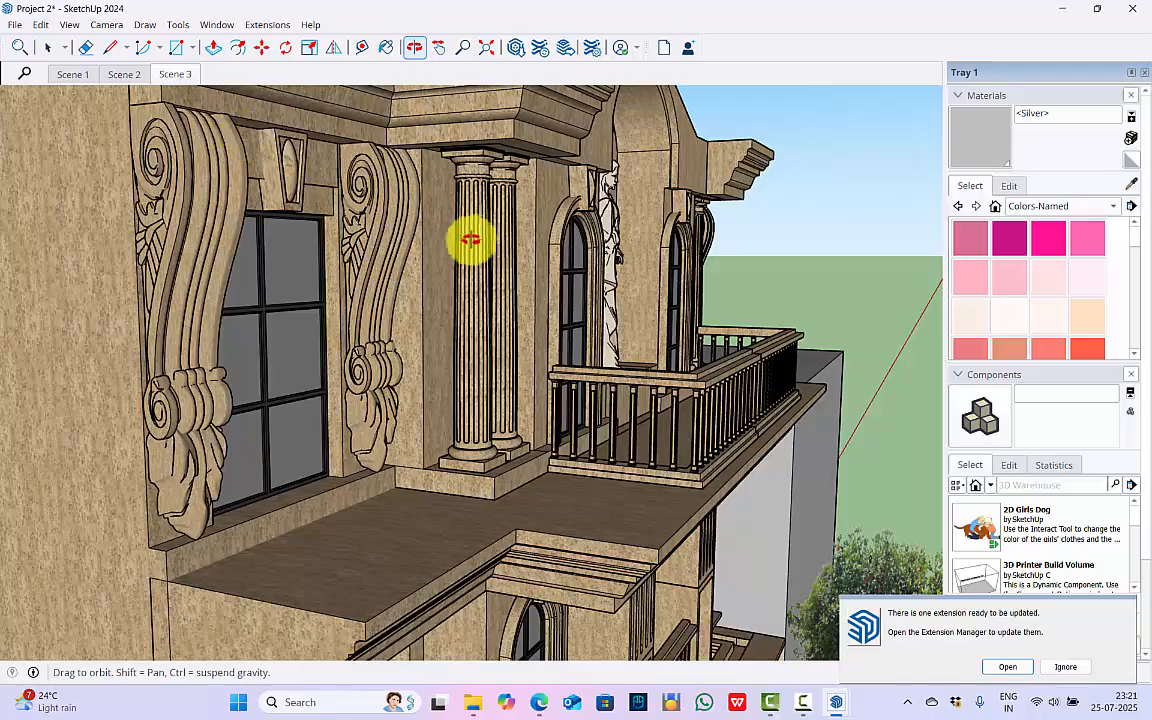
{"action": "left_click_drag", "start_coordinate": [471, 240], "coordinate": [429, 226]}
{"action": "scroll", "coordinate": [429, 226], "scroll_direction": "down", "scroll_amount": 5}
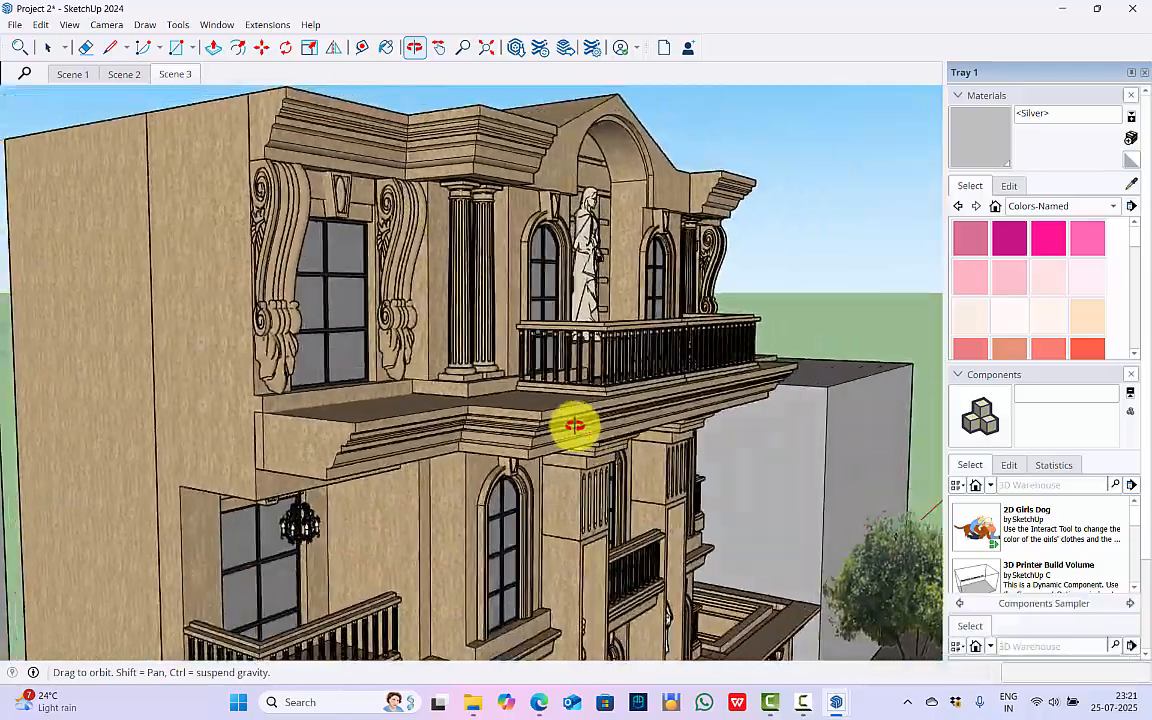
{"action": "left_click_drag", "start_coordinate": [575, 426], "coordinate": [465, 553]}
{"action": "scroll", "coordinate": [399, 409], "scroll_direction": "up", "scroll_amount": 8}
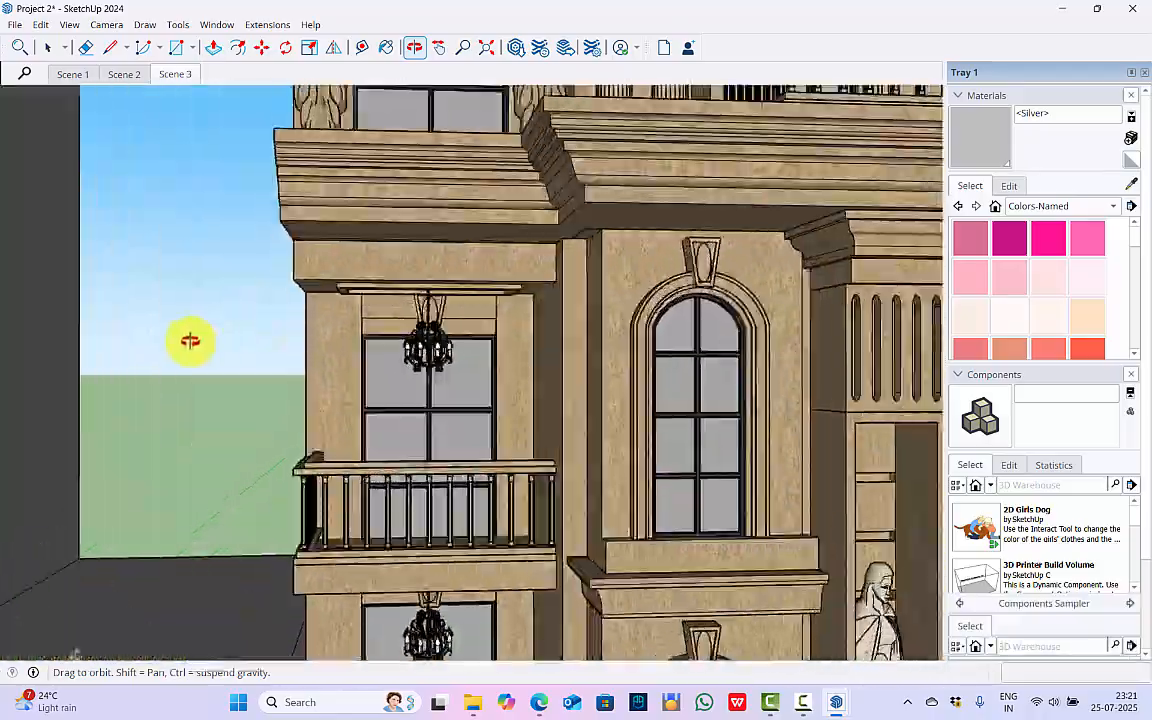
{"action": "scroll", "coordinate": [586, 450], "scroll_direction": "down", "scroll_amount": 10}
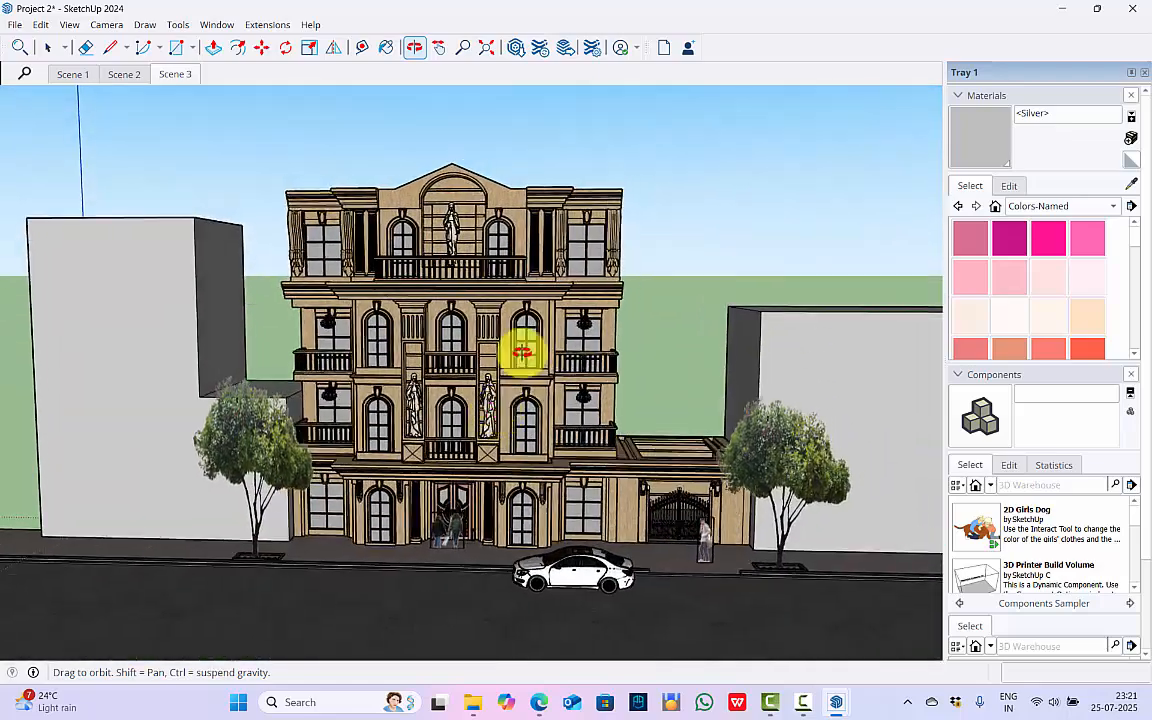
{"action": "scroll", "coordinate": [262, 483], "scroll_direction": "up", "scroll_amount": 2}
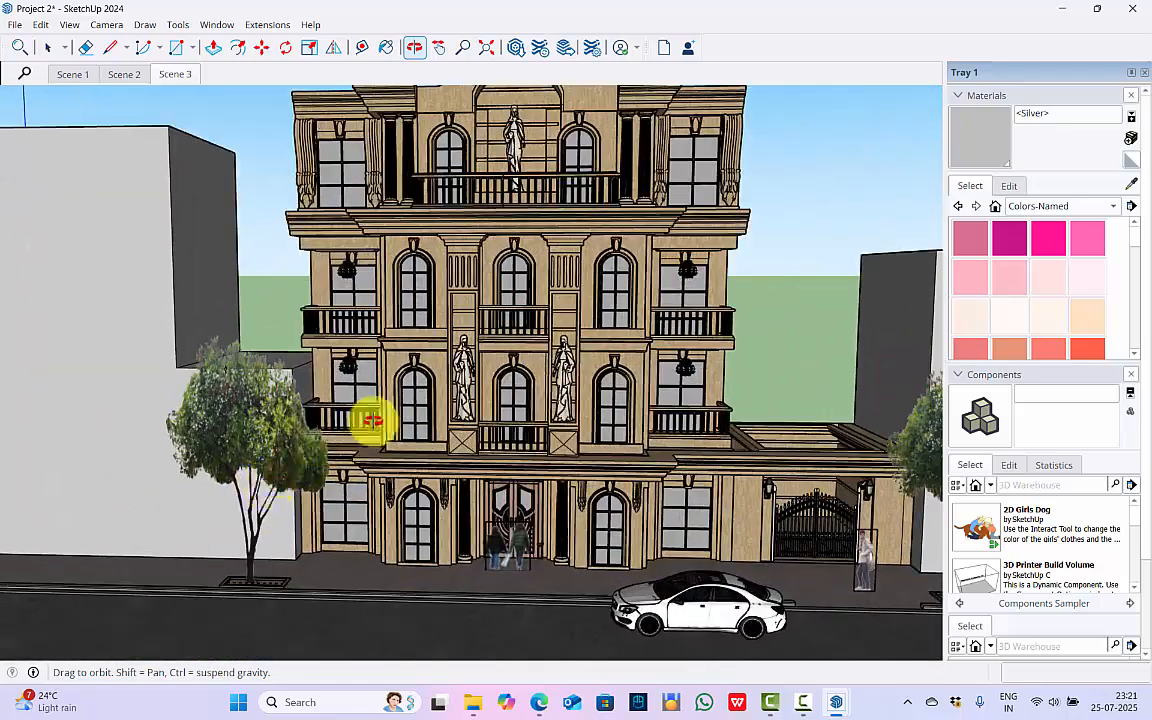
{"action": "scroll", "coordinate": [372, 421], "scroll_direction": "down", "scroll_amount": 6}
{"action": "scroll", "coordinate": [488, 442], "scroll_direction": "up", "scroll_amount": 3}
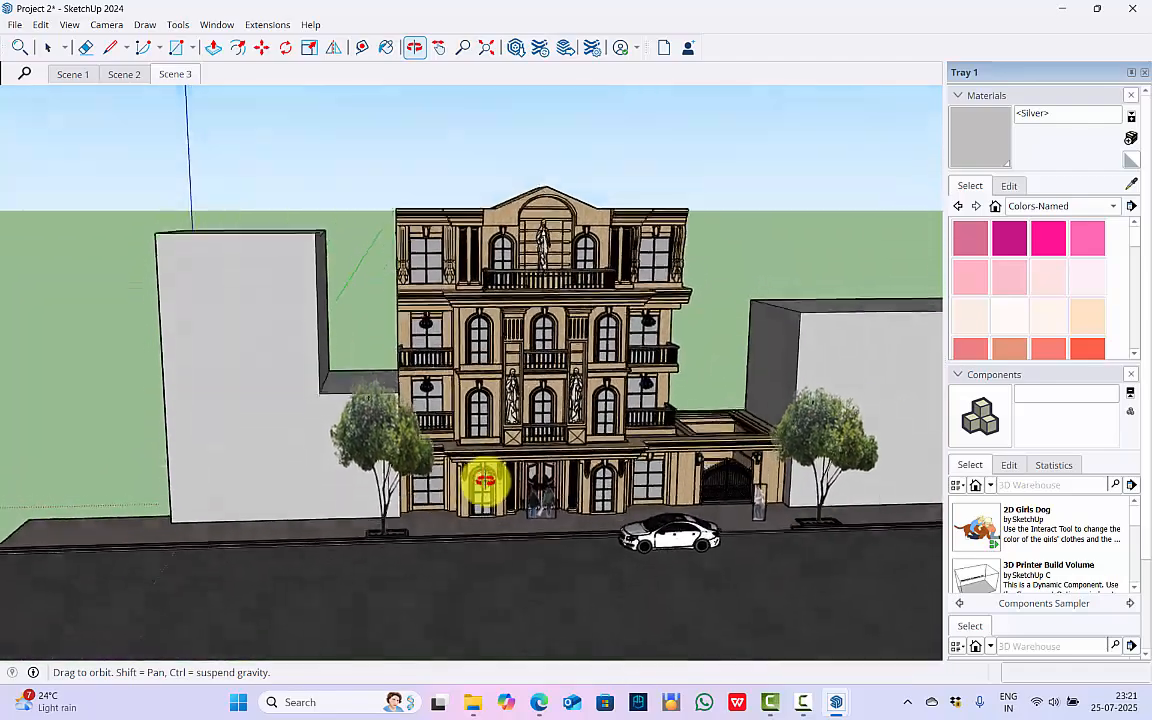
{"action": "left_click_drag", "start_coordinate": [484, 483], "coordinate": [432, 512]}
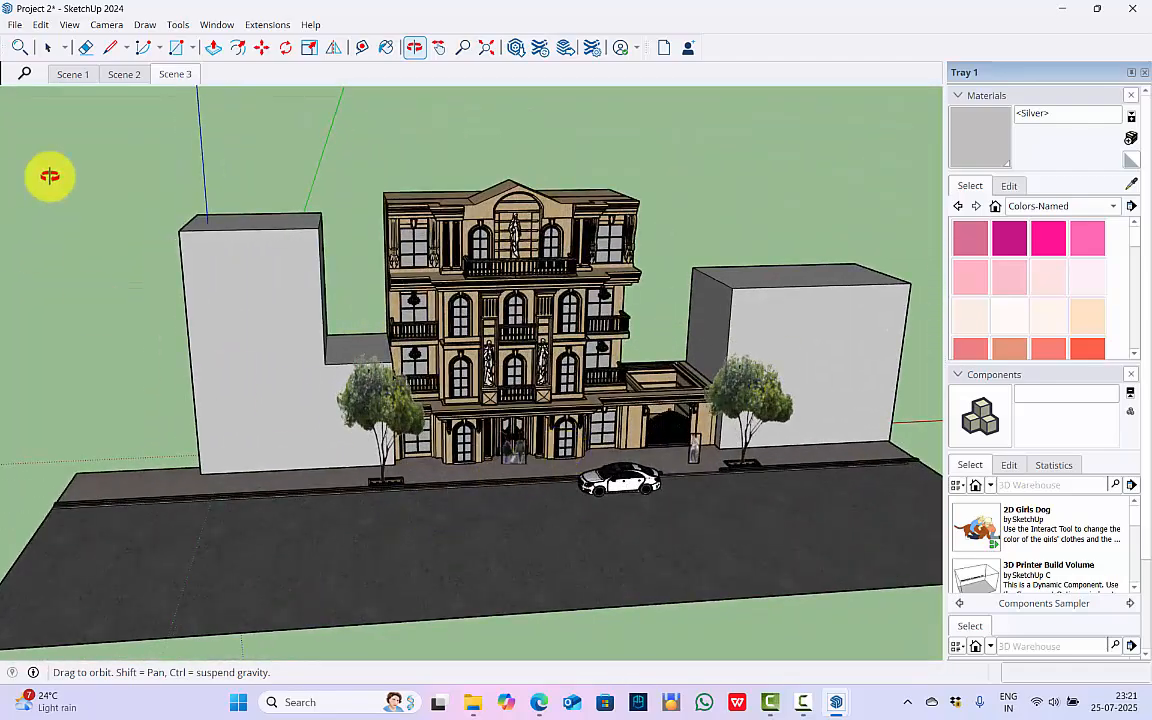
Explode the group containing the classical building and its surroundings.
{"action": "key", "text": "space"}
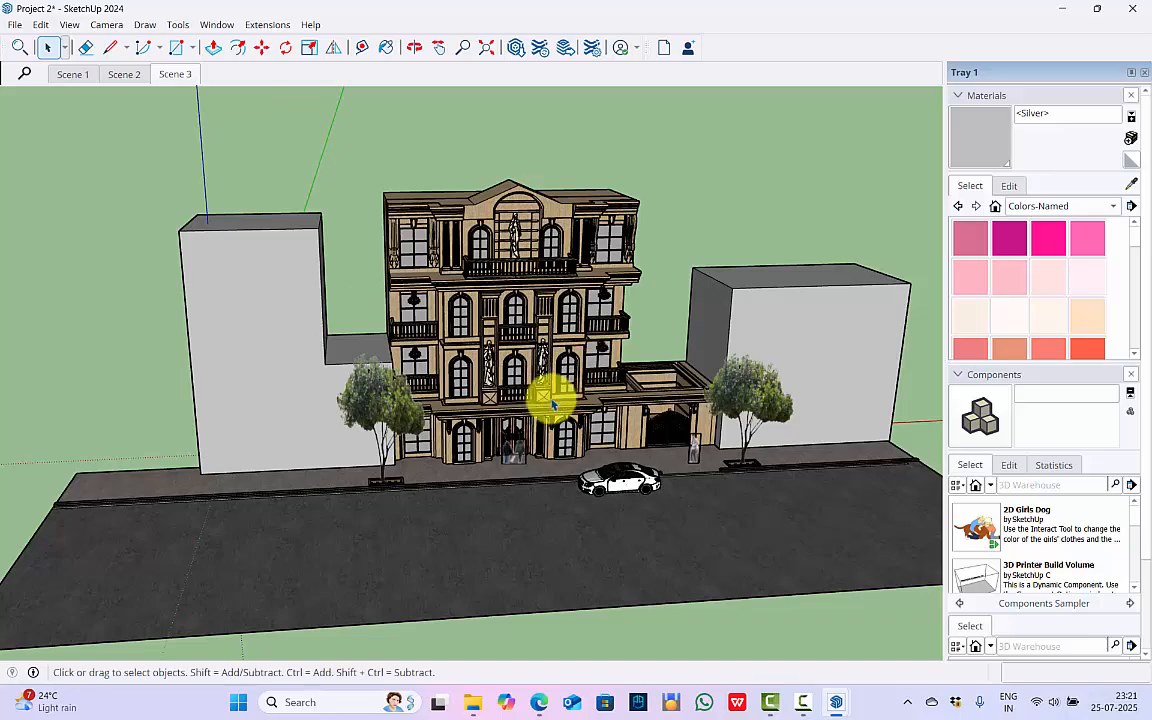
{"action": "left_click", "coordinate": [309, 351]}
{"action": "scroll", "coordinate": [439, 455], "scroll_direction": "down", "scroll_amount": 3}
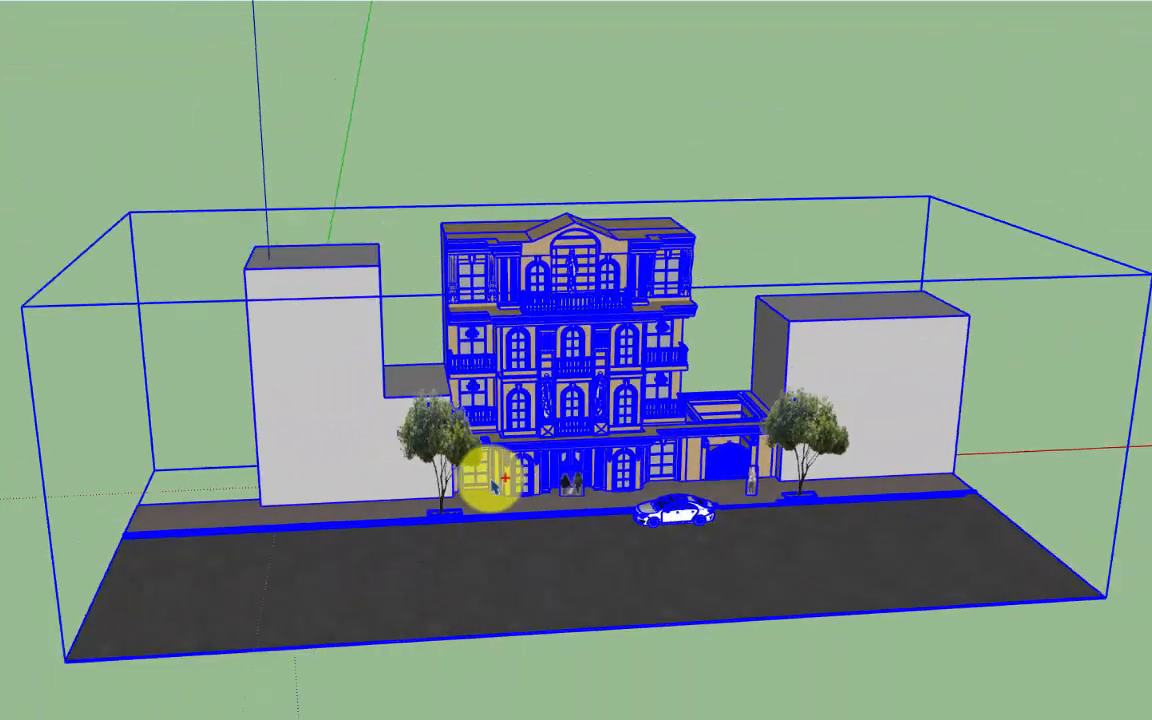
{"action": "scroll", "coordinate": [481, 352], "scroll_direction": "up", "scroll_amount": 4}
{"action": "right_click", "coordinate": [578, 331]}
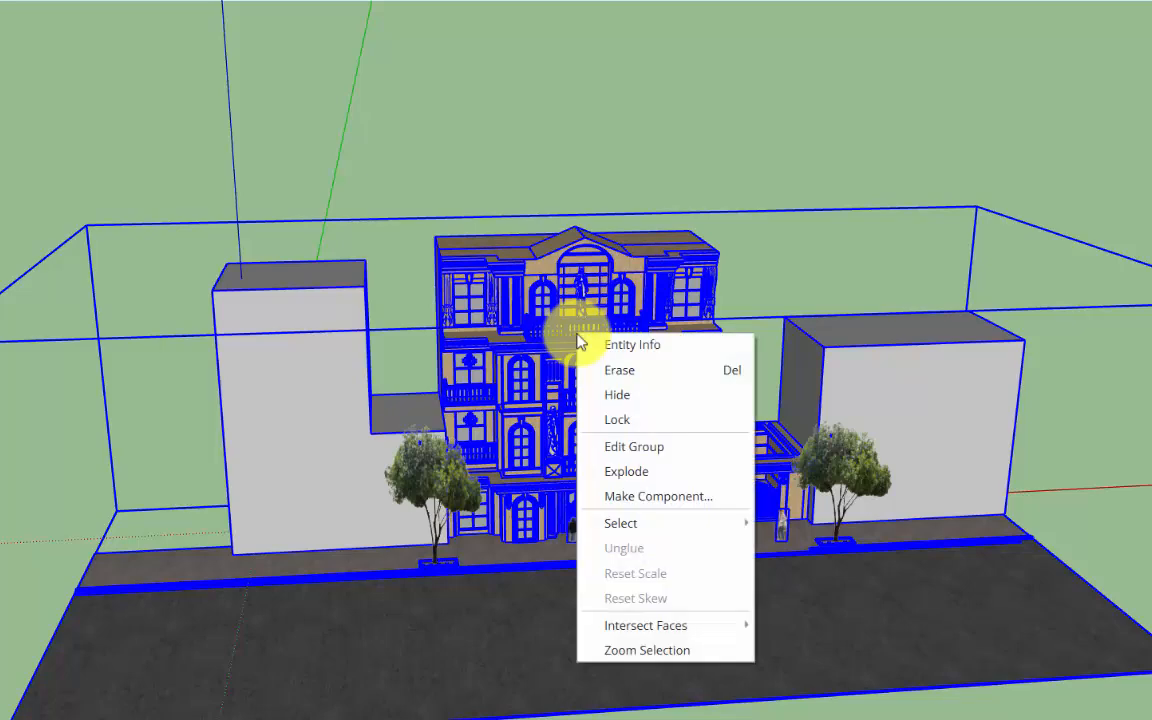
{"action": "left_click", "coordinate": [632, 478]}
Delete the plain neighbouring block beside the gate, along with the road and pavement.
{"action": "left_click", "coordinate": [978, 423]}
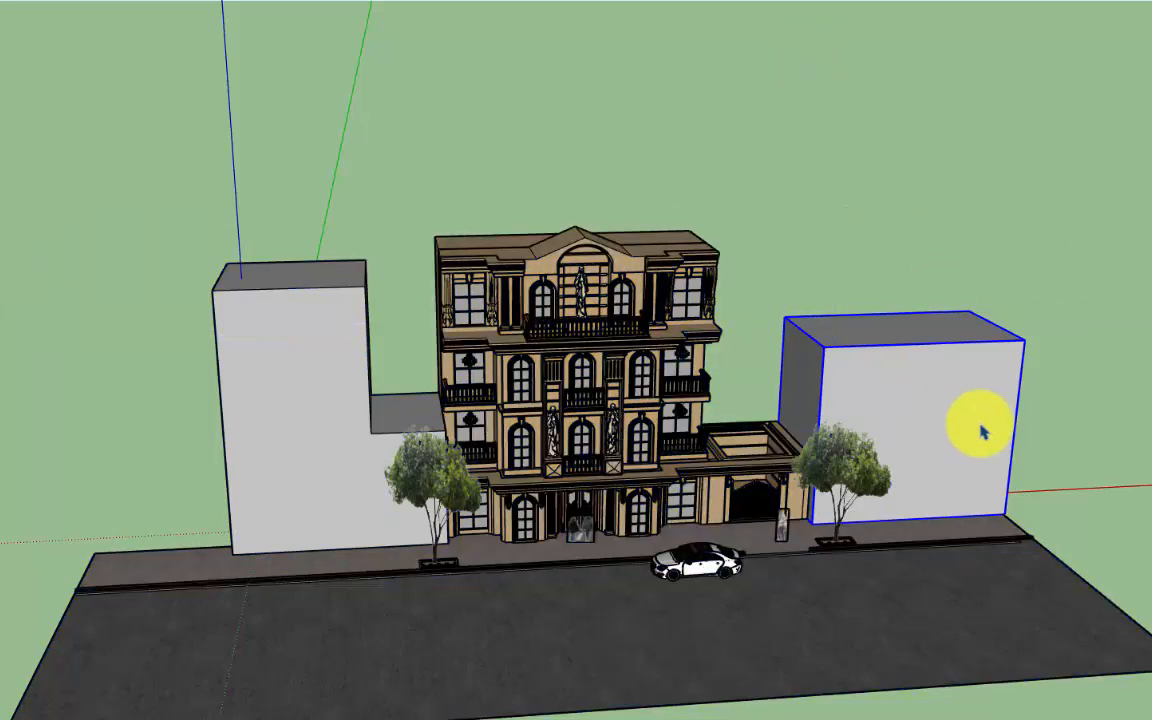
{"action": "key", "text": "Delete"}
{"action": "left_click", "coordinate": [951, 607]}
{"action": "key", "text": "Delete"}
Delete both trees, the car, the remaining plain block and the people figures, leaving only the classical building.
{"action": "left_click", "coordinate": [850, 478]}
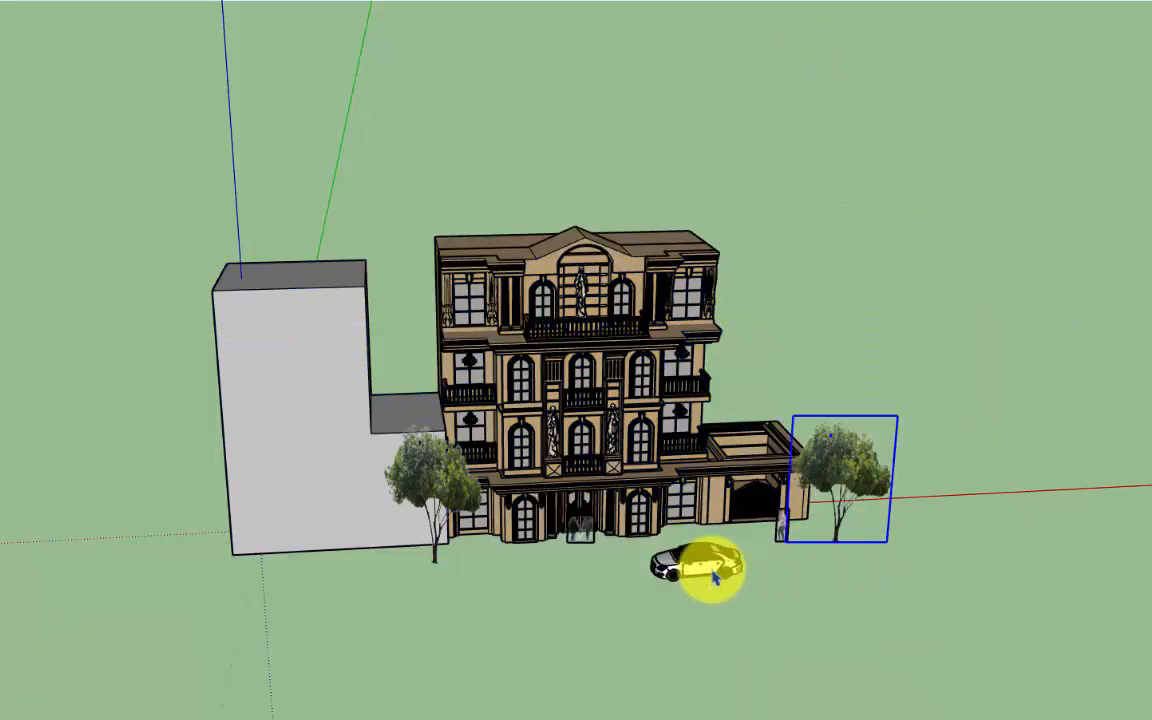
{"action": "key", "text": "Delete"}
{"action": "left_click", "coordinate": [697, 564]}
{"action": "key", "text": "Delete"}
{"action": "left_click", "coordinate": [395, 480]}
{"action": "key", "text": "Delete"}
{"action": "left_click", "coordinate": [425, 525]}
{"action": "key", "text": "Delete"}
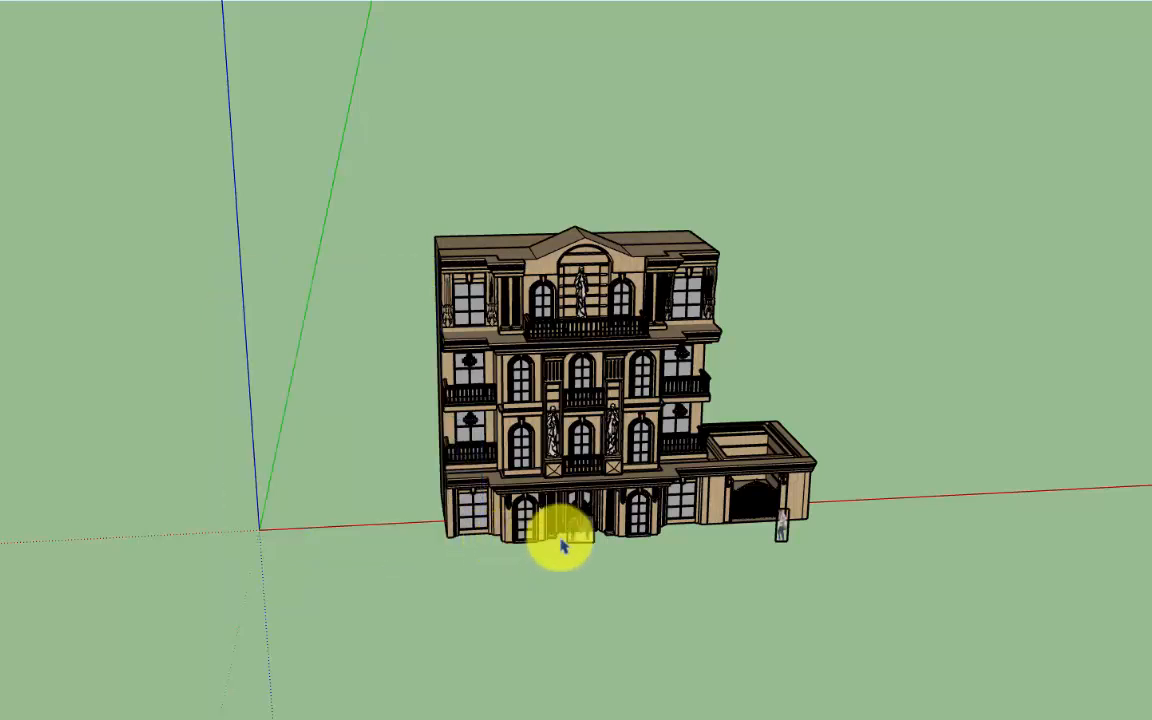
{"action": "left_click", "coordinate": [610, 530]}
{"action": "left_click", "coordinate": [582, 535]}
{"action": "key", "text": "Delete"}
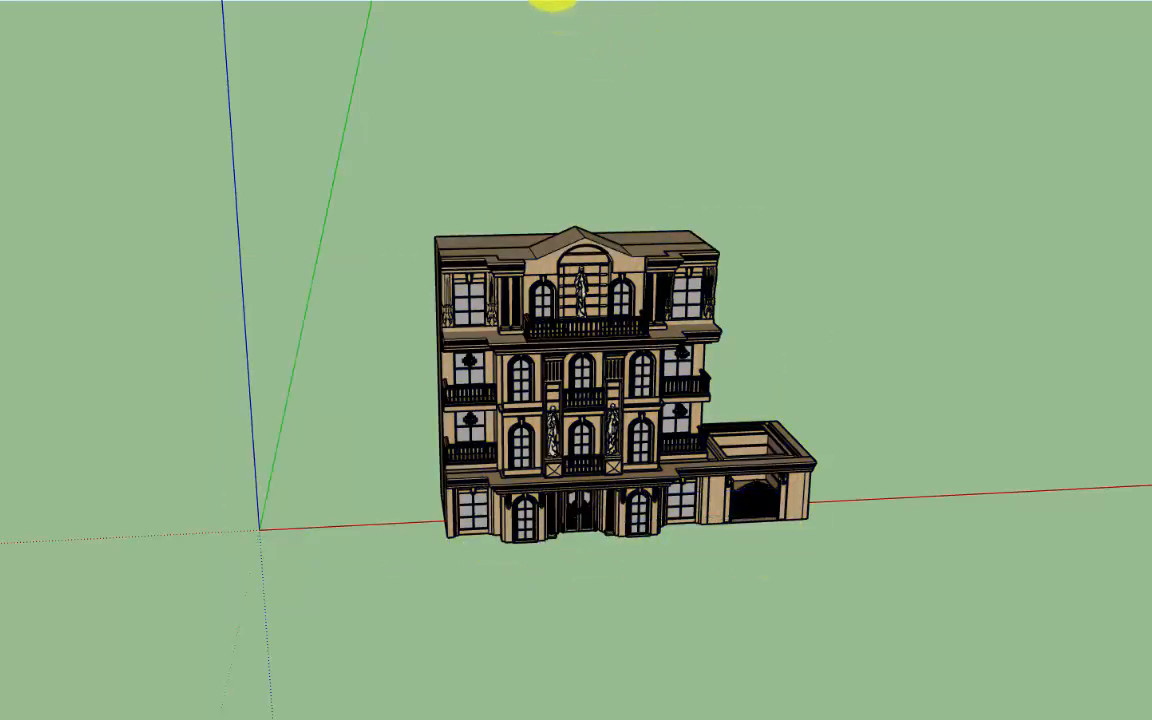
Open the classical building's group for editing near the balcony chandelier and bring up the Components list.
{"action": "left_click", "coordinate": [553, 0]}
{"action": "mouse_move", "coordinate": [243, 371]}
{"action": "middle_mouse_down"}
{"action": "mouse_move", "coordinate": [622, 260]}
{"action": "mouse_move", "coordinate": [776, 509]}
{"action": "mouse_move", "coordinate": [221, 496]}
{"action": "mouse_move", "coordinate": [563, 458]}
{"action": "mouse_move", "coordinate": [280, 532]}
{"action": "middle_mouse_up"}
{"action": "scroll", "coordinate": [280, 532], "scroll_direction": "down", "scroll_amount": 6}
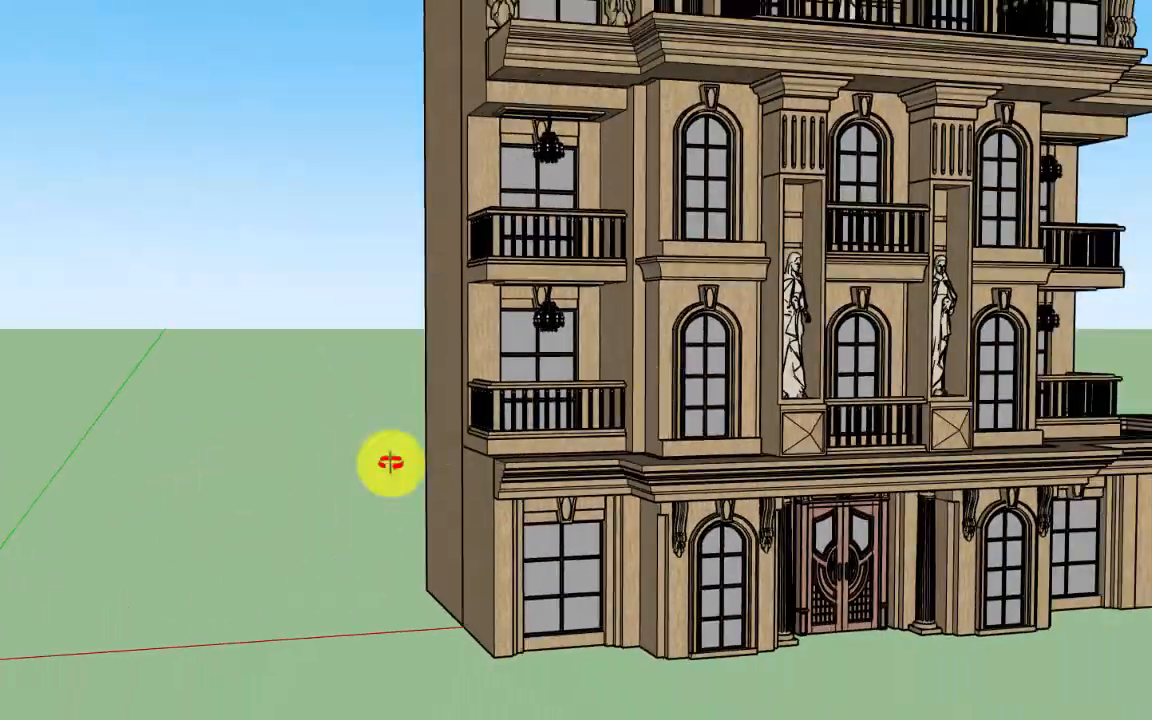
{"action": "scroll", "coordinate": [668, 257], "scroll_direction": "up", "scroll_amount": 10}
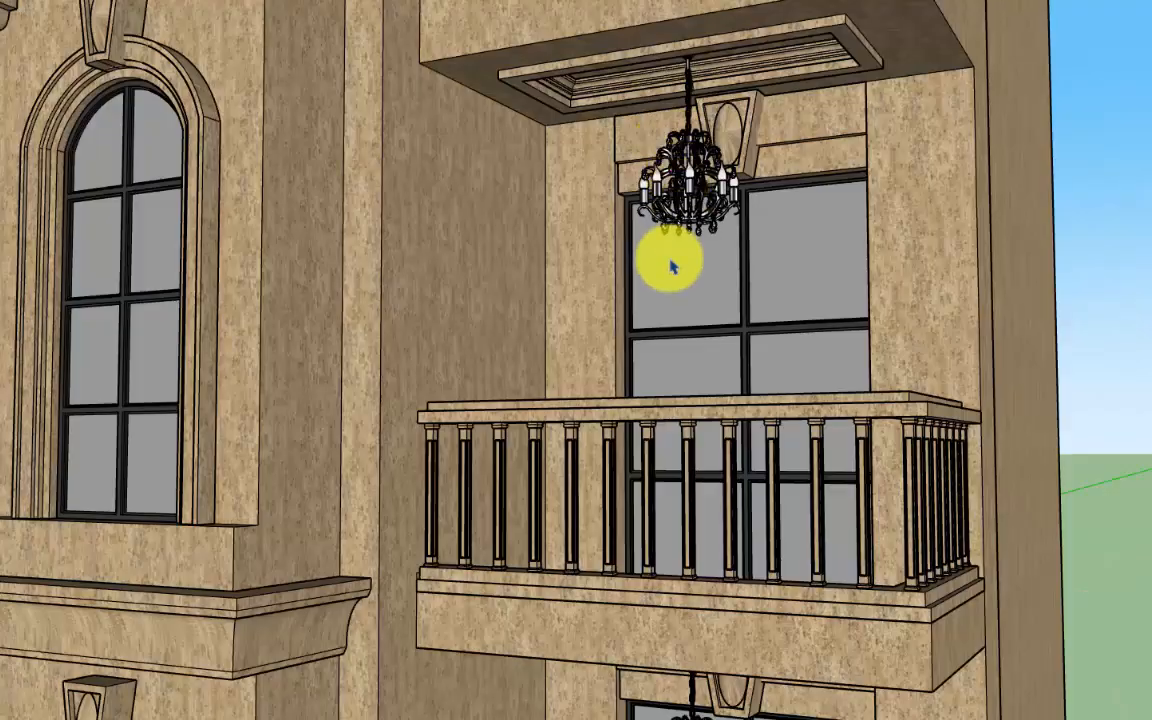
{"action": "left_click", "coordinate": [693, 198]}
{"action": "double_click", "coordinate": [696, 203]}
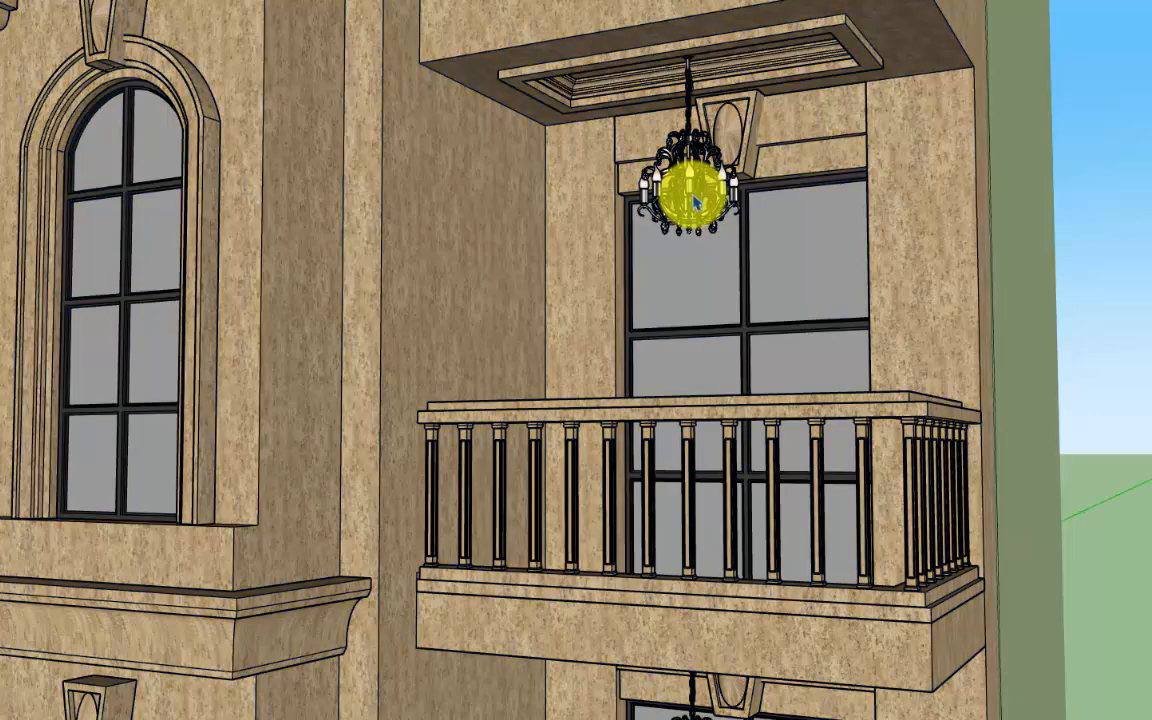
{"action": "scroll", "coordinate": [695, 203], "scroll_direction": "down", "scroll_amount": 6}
{"action": "left_click", "coordinate": [990, 400]}
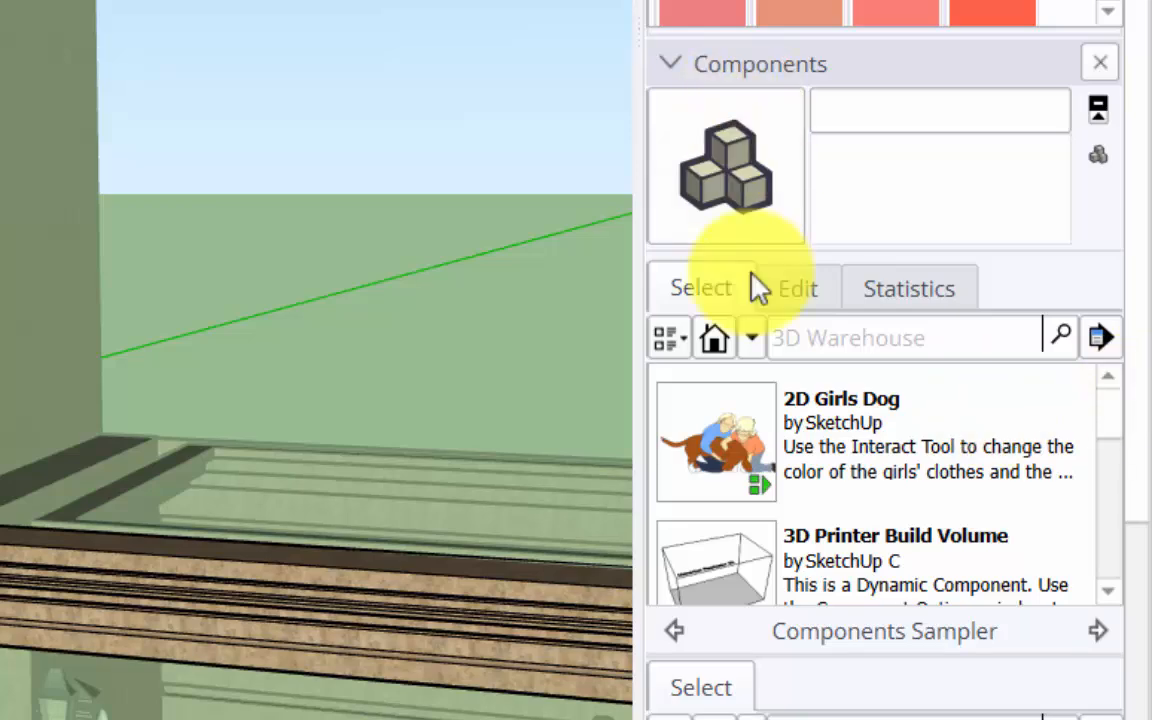
List the components used in the model and find the Lighting-016 chandelier.
{"action": "left_click", "coordinate": [757, 345]}
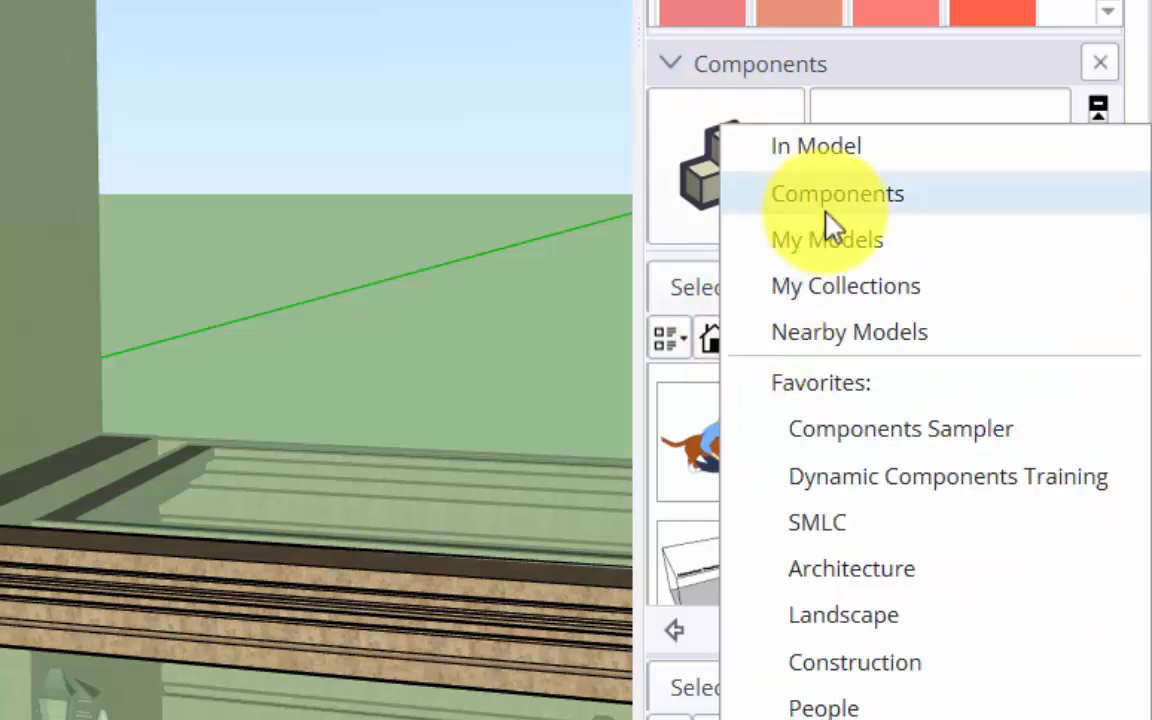
{"action": "left_click", "coordinate": [815, 147]}
{"action": "scroll", "coordinate": [1110, 485], "scroll_direction": "down", "scroll_amount": 4}
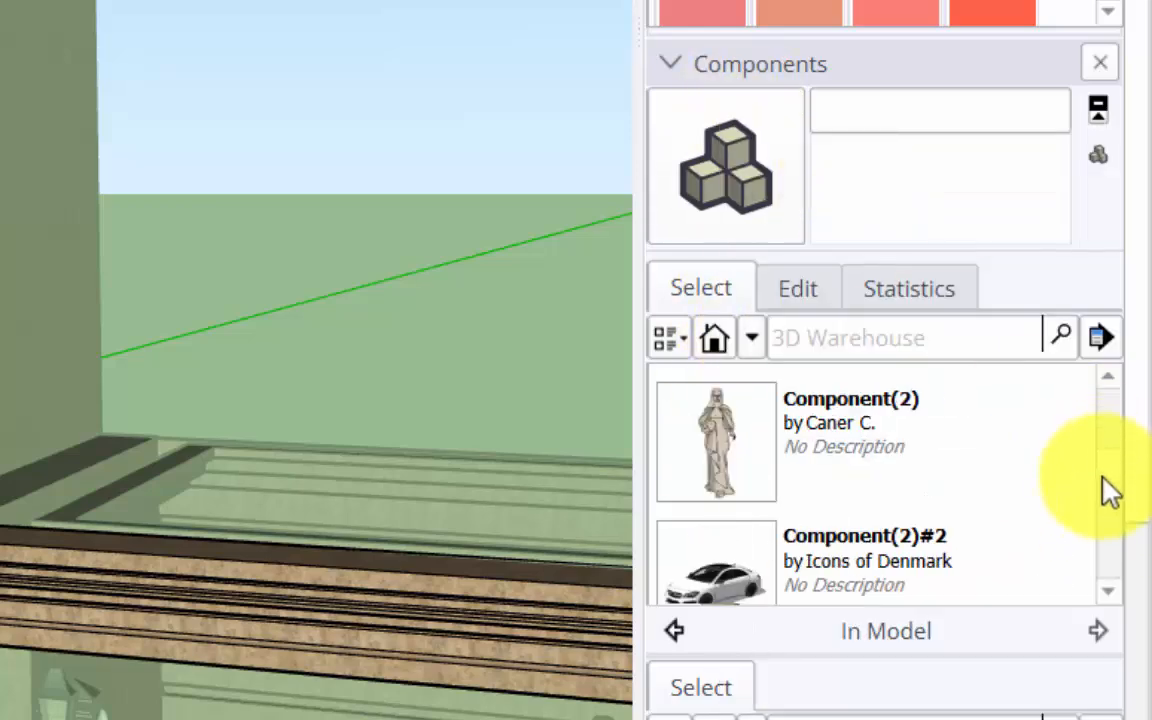
{"action": "scroll", "coordinate": [1110, 485], "scroll_direction": "down", "scroll_amount": 2}
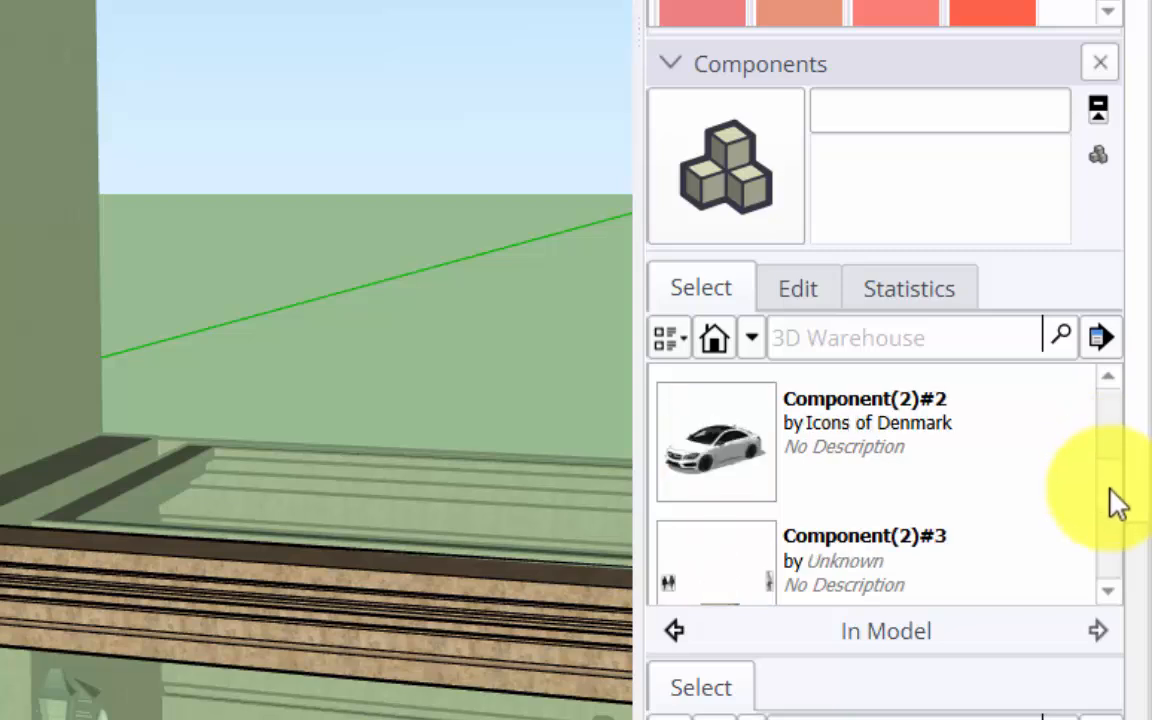
{"action": "scroll", "coordinate": [1112, 510], "scroll_direction": "down", "scroll_amount": 5}
{"action": "scroll", "coordinate": [1111, 522], "scroll_direction": "up", "scroll_amount": 2}
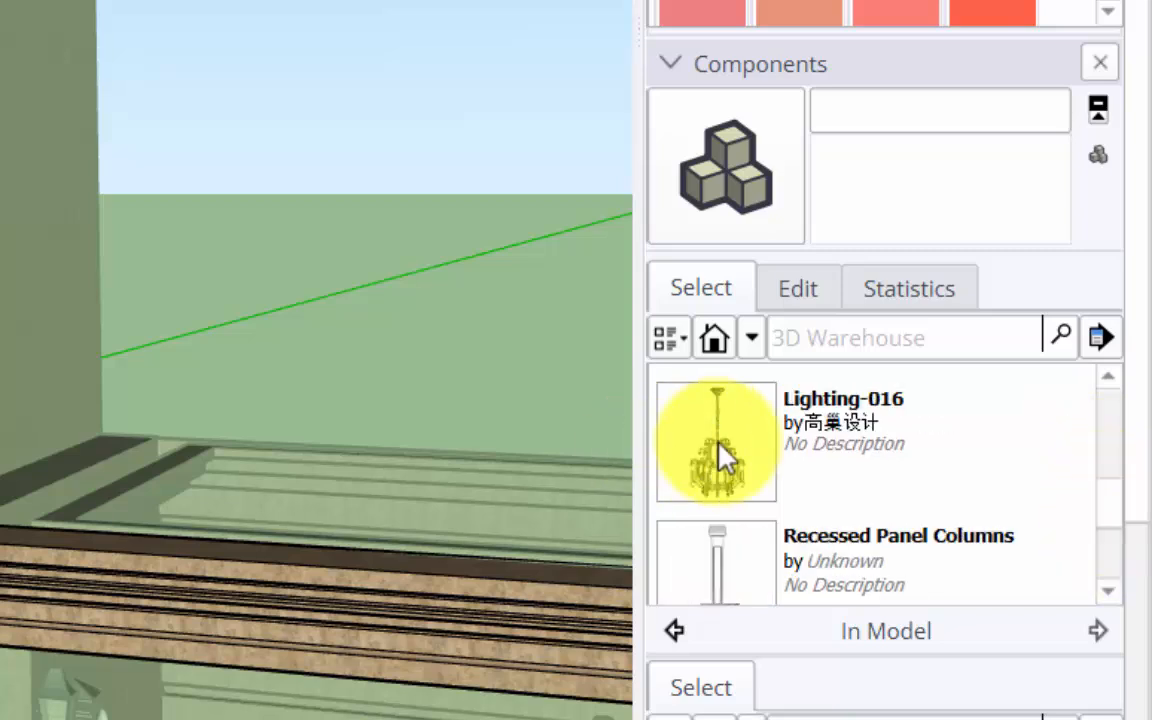
Place a Lighting-016 chandelier beside the building, select all its instances and delete them.
{"action": "left_click", "coordinate": [720, 458]}
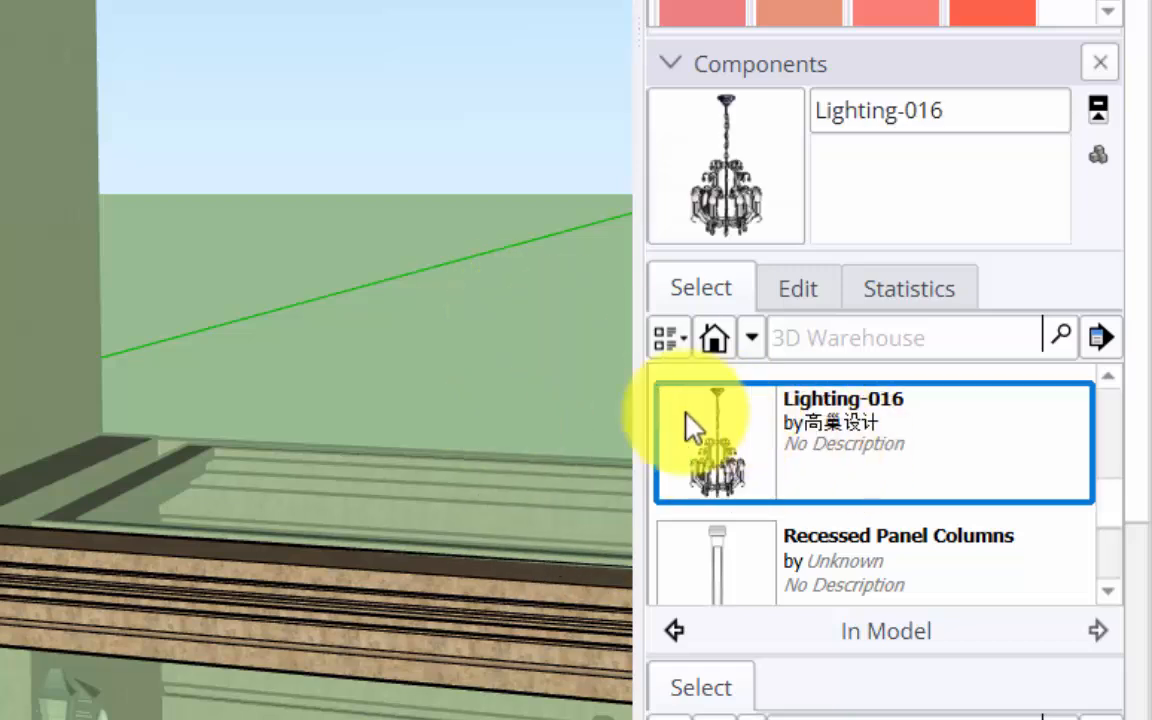
{"action": "left_click", "coordinate": [506, 303]}
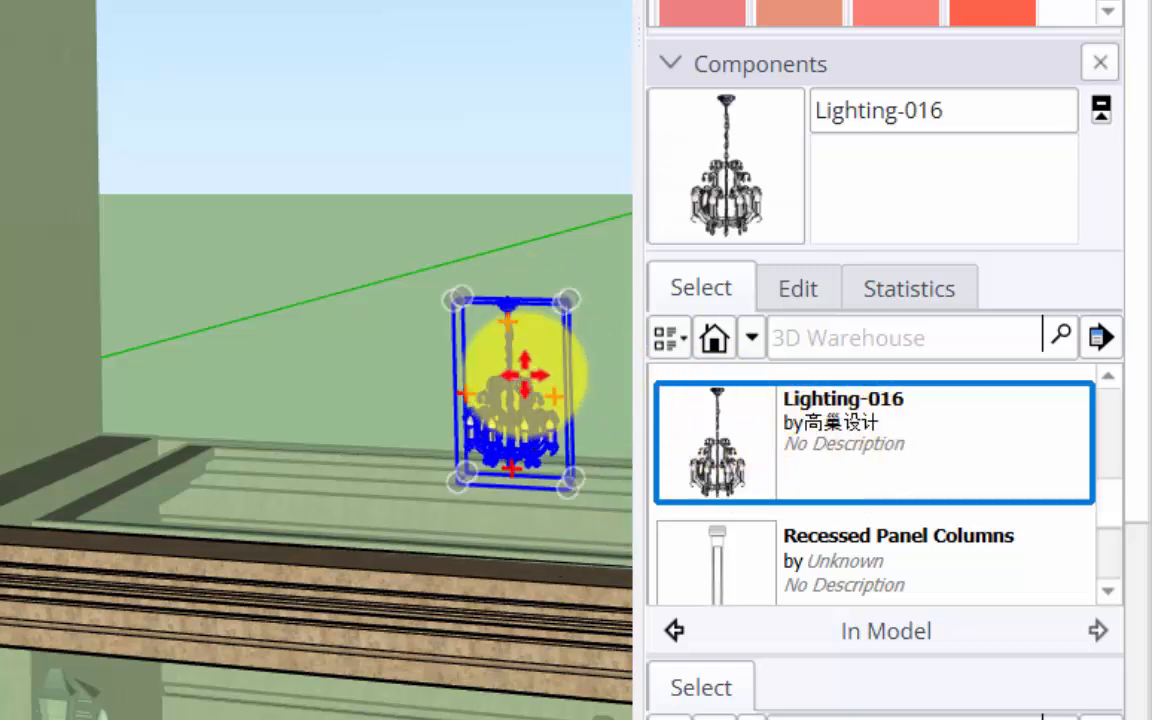
{"action": "left_click", "coordinate": [542, 389]}
{"action": "right_click", "coordinate": [887, 462]}
{"action": "left_click", "coordinate": [965, 518]}
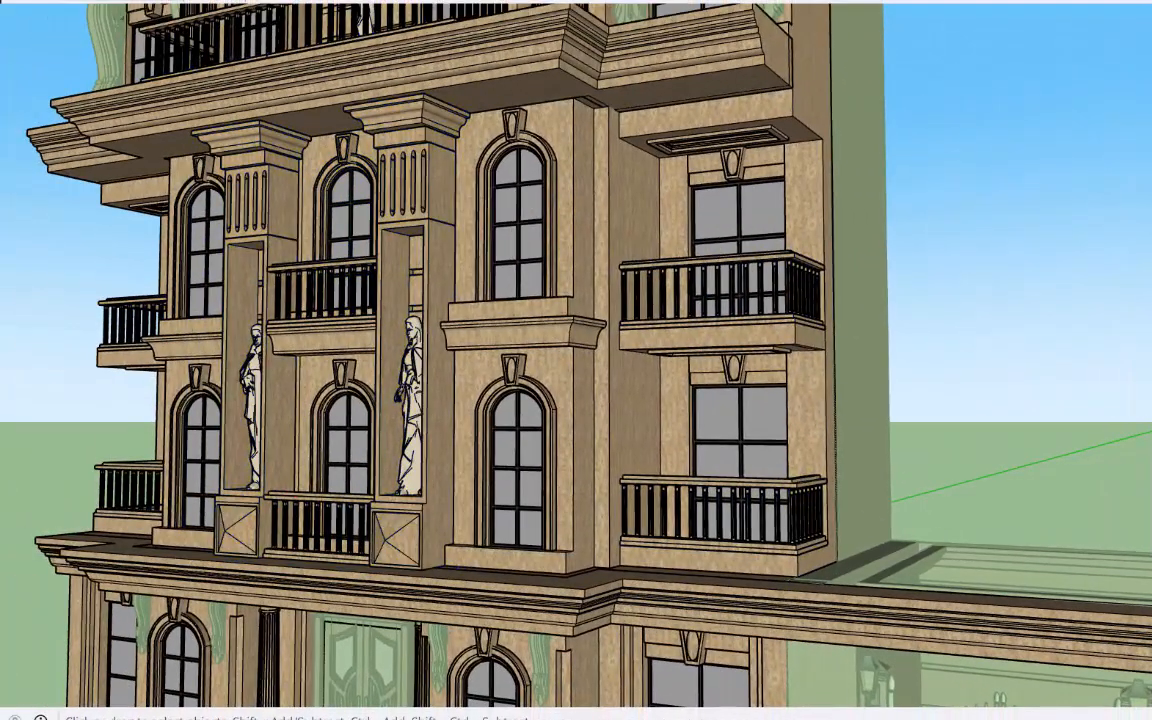
Select the whole cleaned building and purge all unused items from the model.
{"action": "key", "text": "shift+z"}
{"action": "mouse_move", "coordinate": [336, 178]}
{"action": "left_mouse_down"}
{"action": "mouse_move", "coordinate": [815, 252]}
{"action": "mouse_move", "coordinate": [612, 293]}
{"action": "left_mouse_up"}
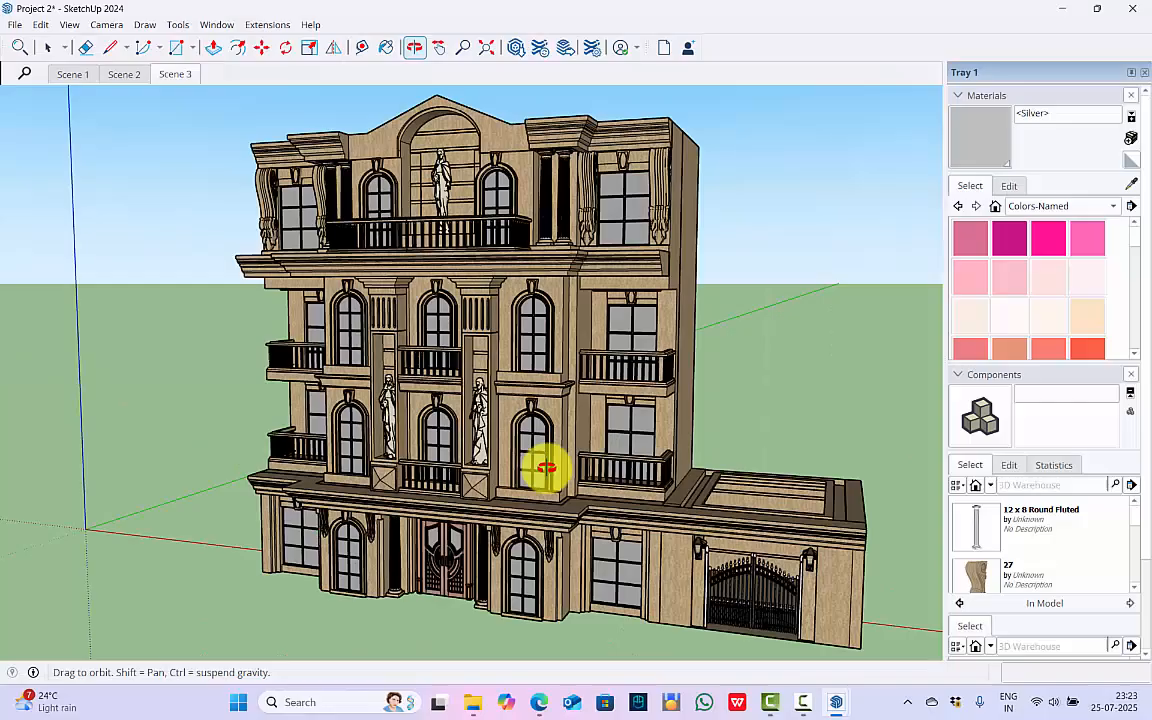
{"action": "left_click_drag", "start_coordinate": [545, 468], "coordinate": [488, 360]}
{"action": "key", "text": "space"}
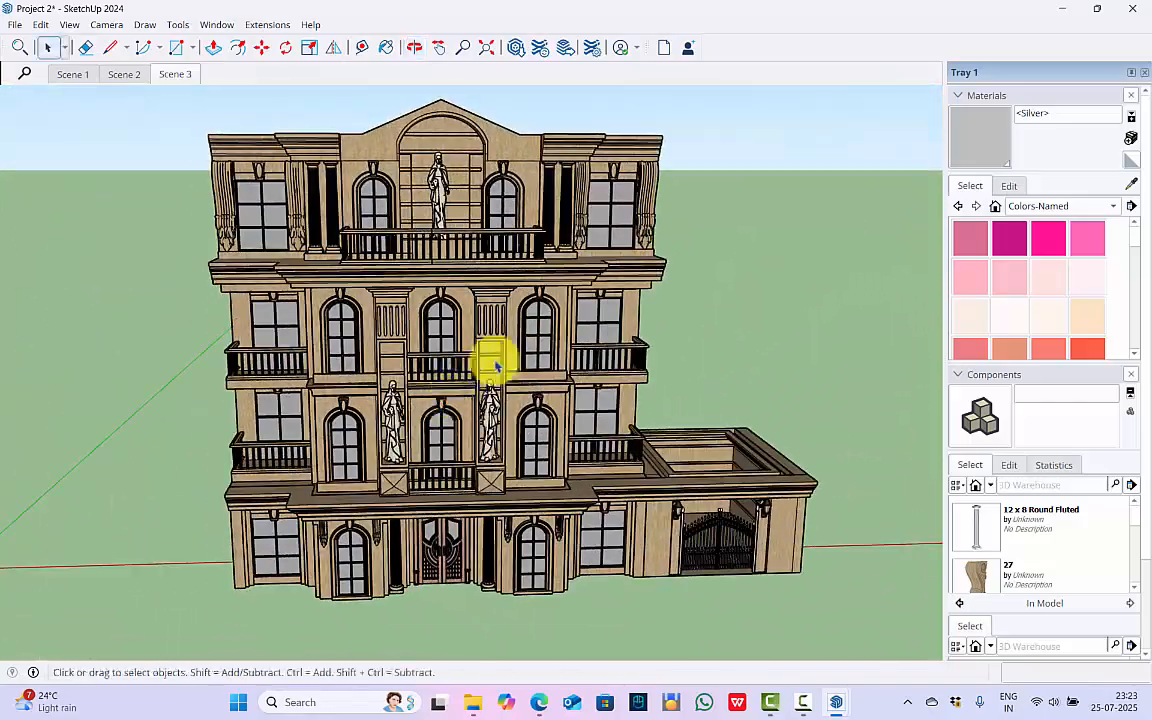
{"action": "key", "text": "ctrl+a"}
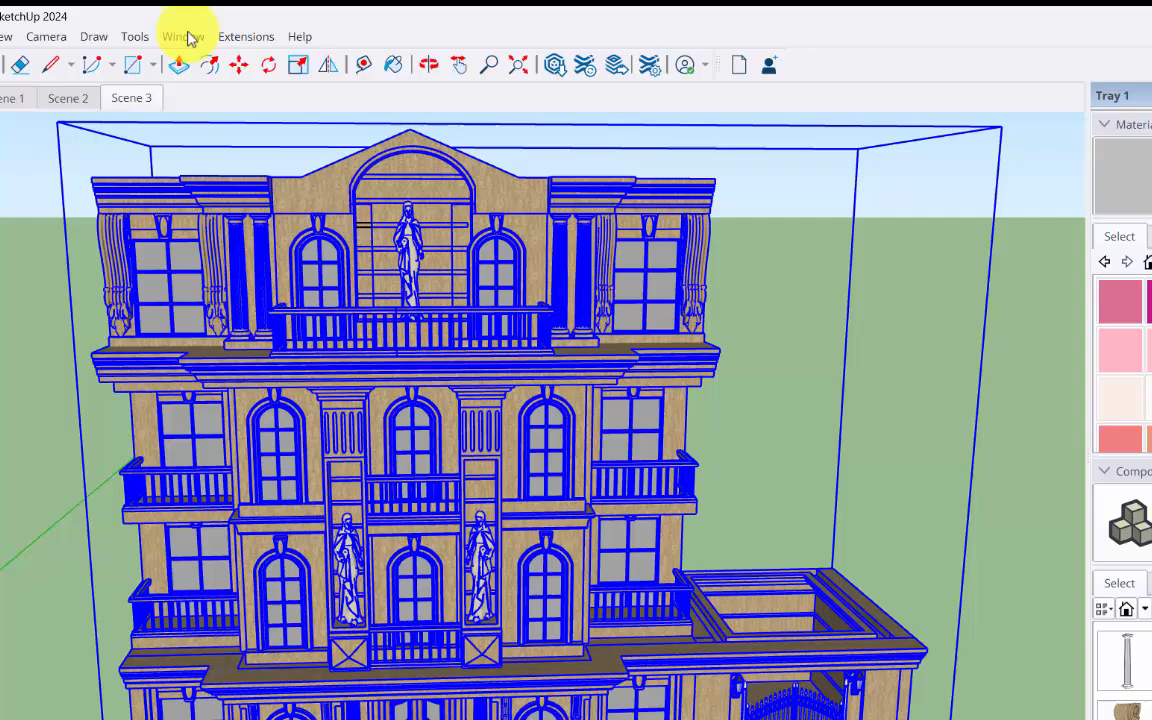
{"action": "left_click", "coordinate": [219, 27]}
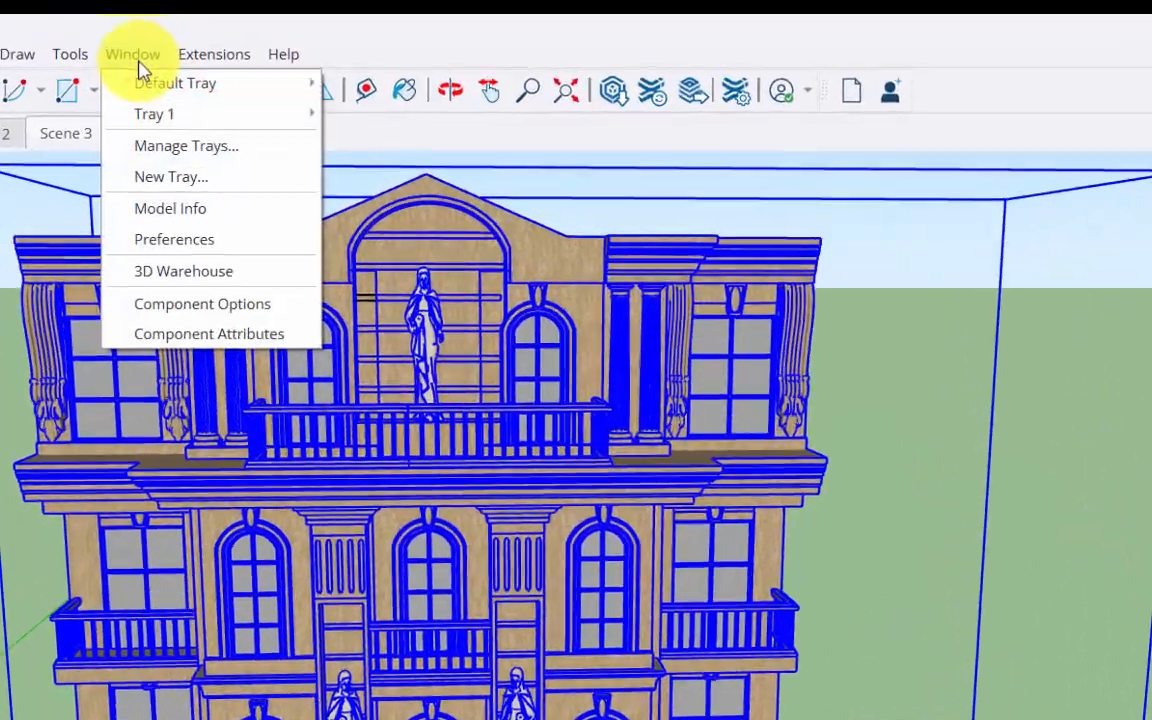
{"action": "left_click", "coordinate": [249, 122]}
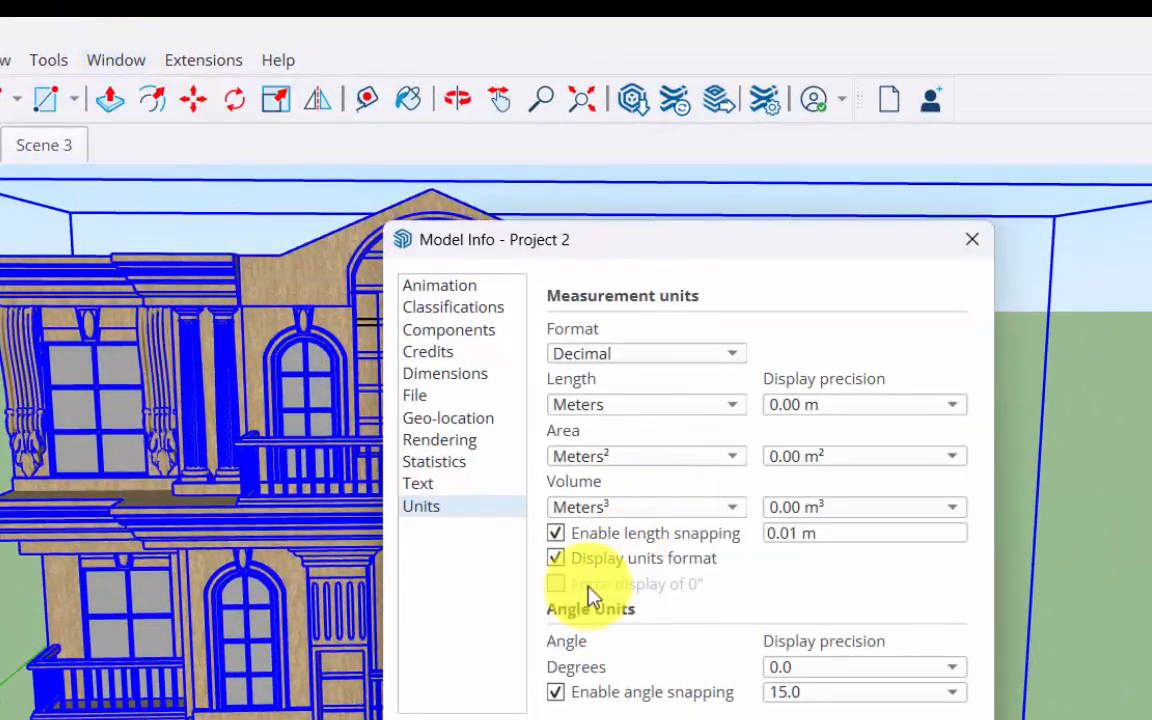
{"action": "left_click", "coordinate": [455, 462]}
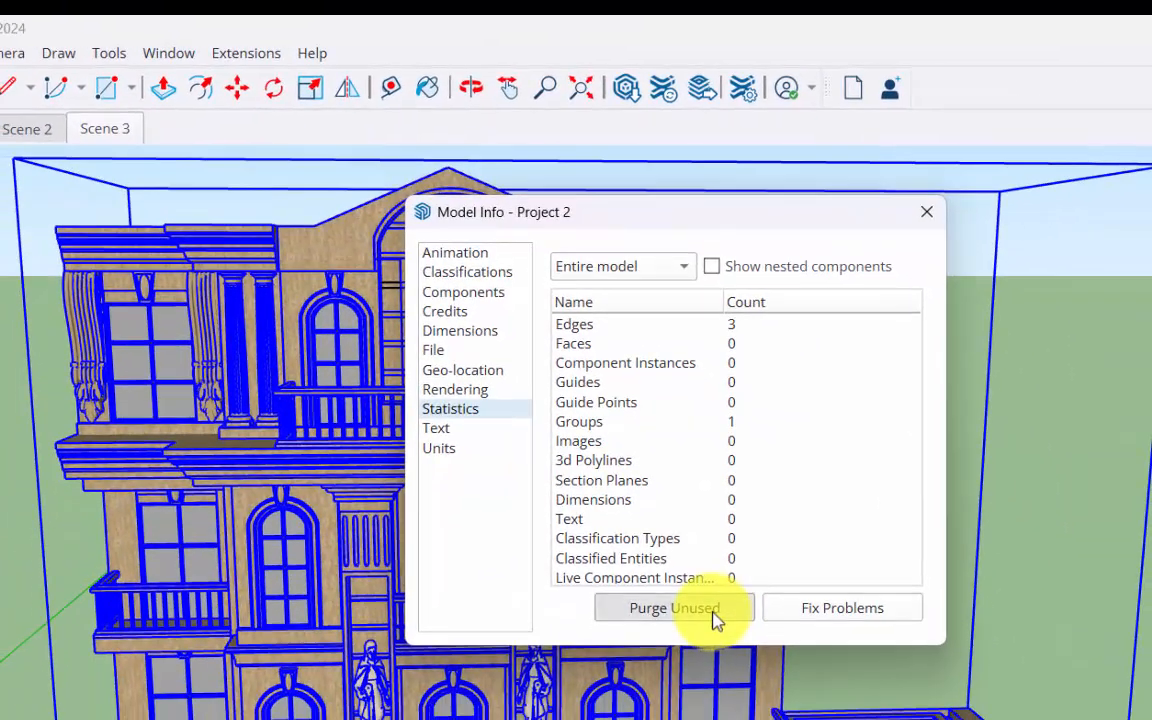
{"action": "left_click", "coordinate": [674, 648]}
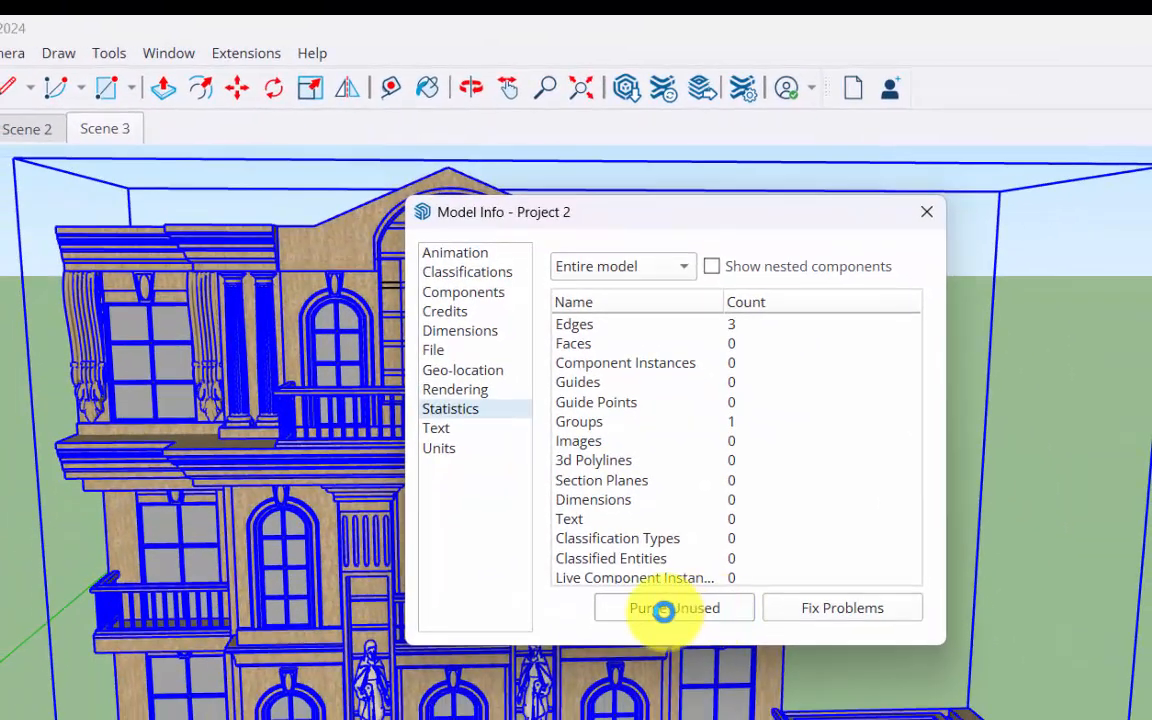
{"action": "left_click", "coordinate": [432, 478]}
{"action": "left_click", "coordinate": [924, 216]}
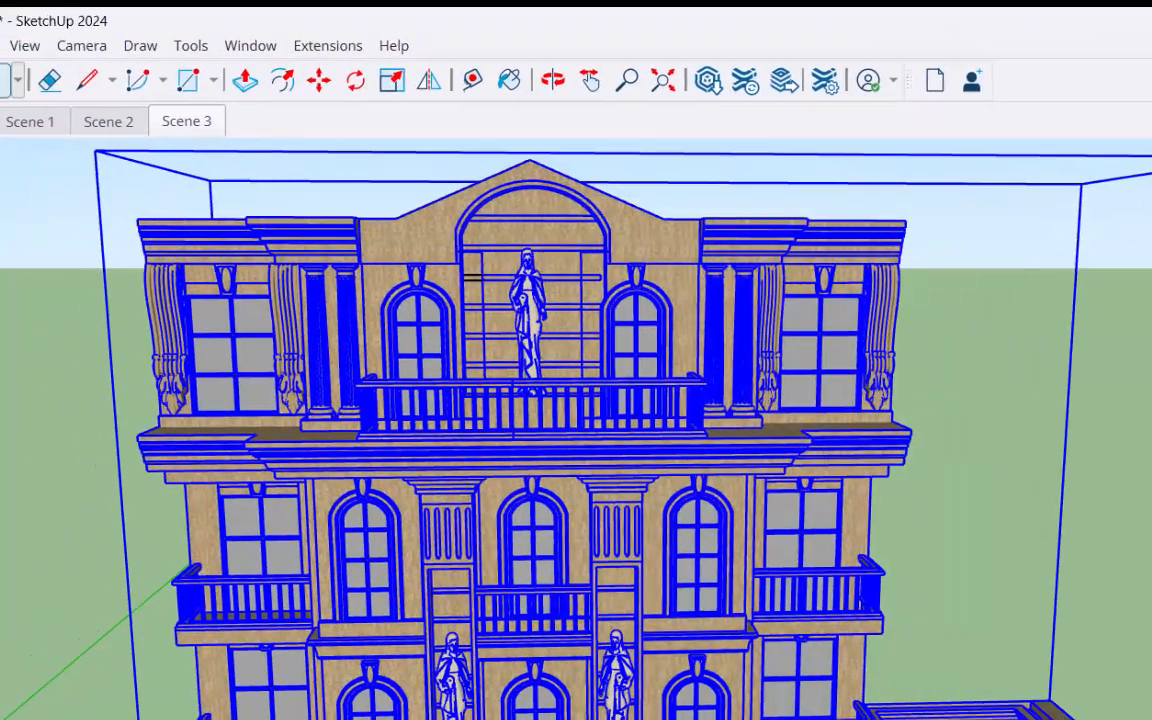
Export the 3D model as an IFC2x3 file named Project 2.ifc in the Sketchup IFC folder.
{"action": "left_click", "coordinate": [22, 37]}
{"action": "mouse_move", "coordinate": [140, 396]}
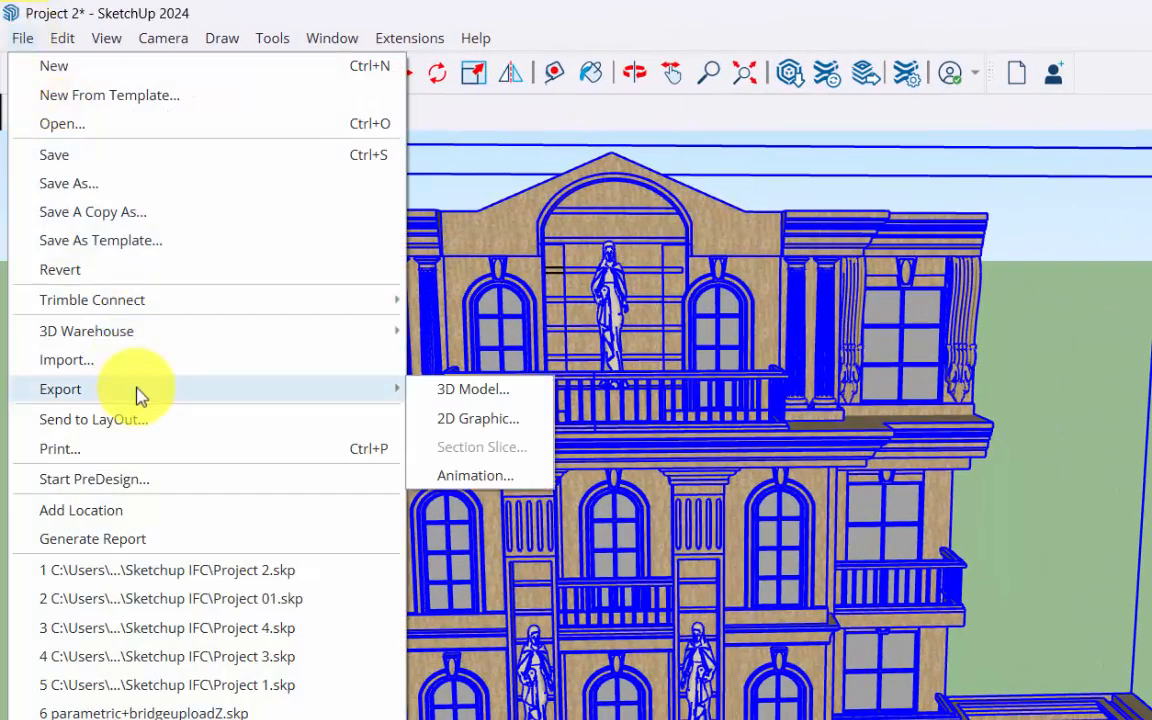
{"action": "left_click", "coordinate": [549, 402]}
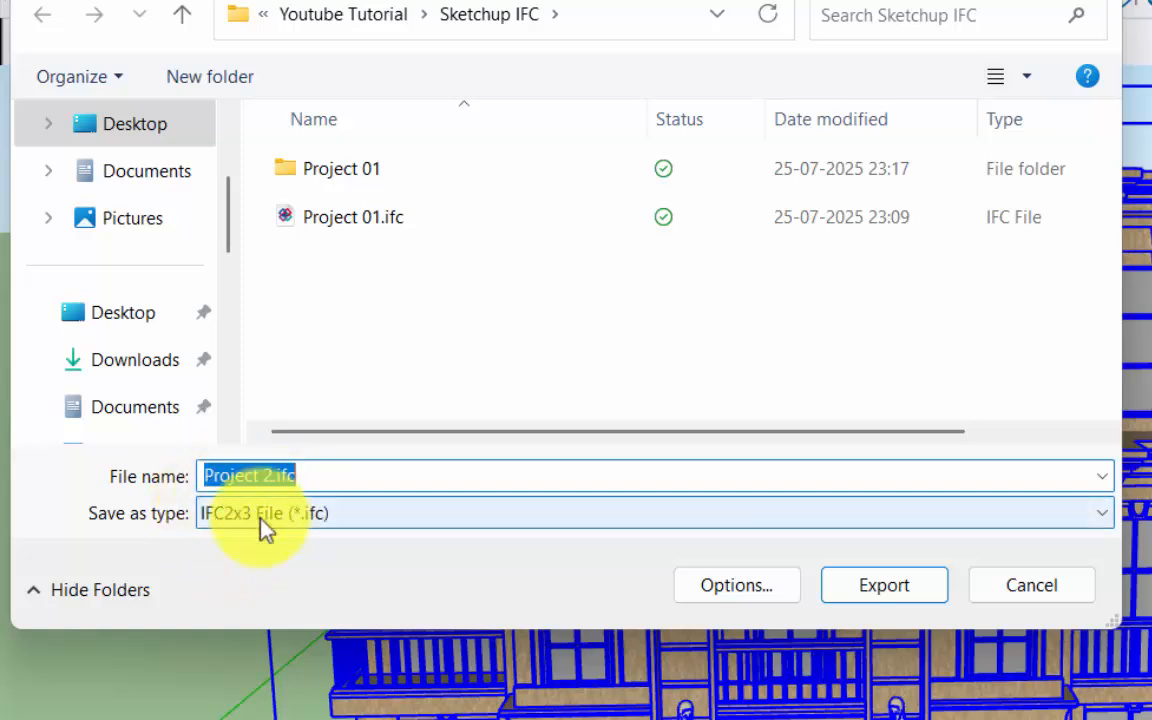
{"action": "left_click", "coordinate": [902, 596]}
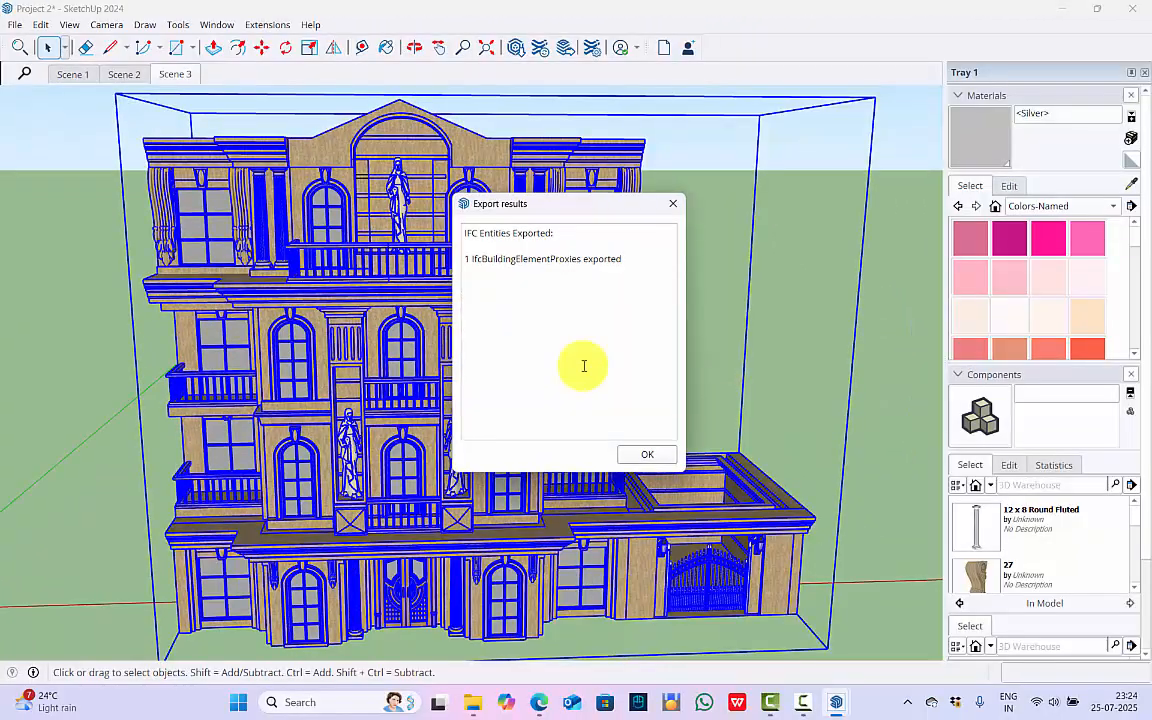
{"action": "left_click", "coordinate": [647, 456]}
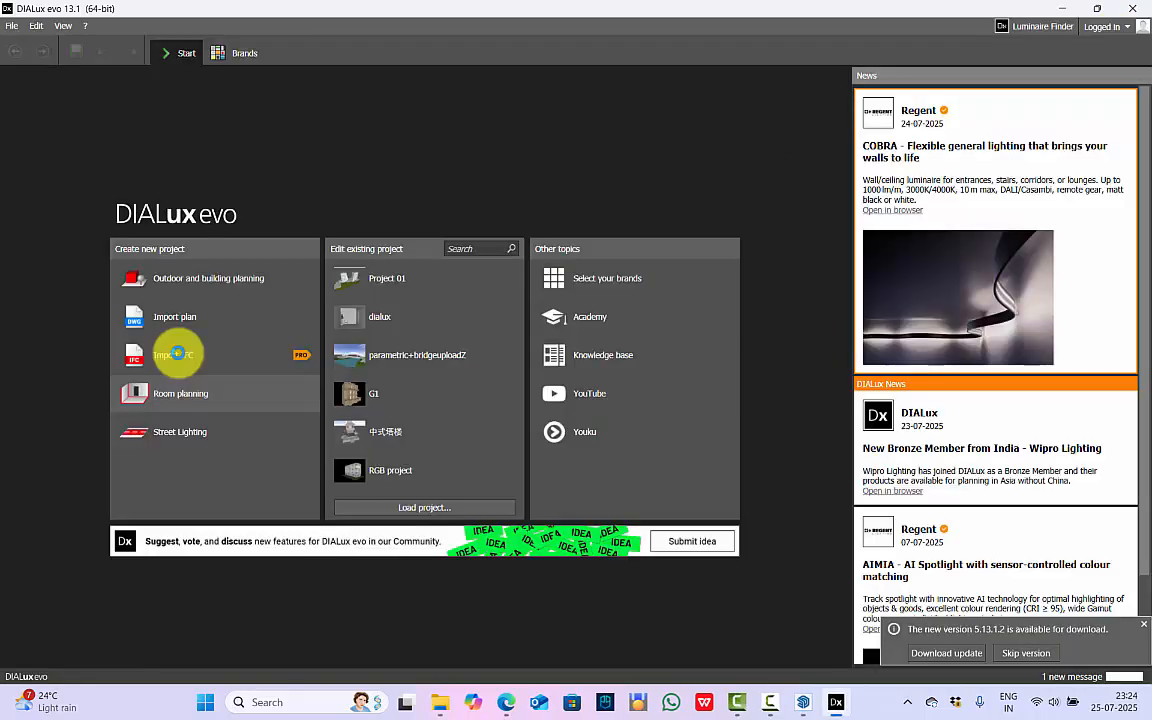
Switch to DIALux evo, import Project 2.ifc with all its content and set the origin at the building's front corner.
{"action": "left_click", "coordinate": [176, 353]}
{"action": "left_click", "coordinate": [187, 177]}
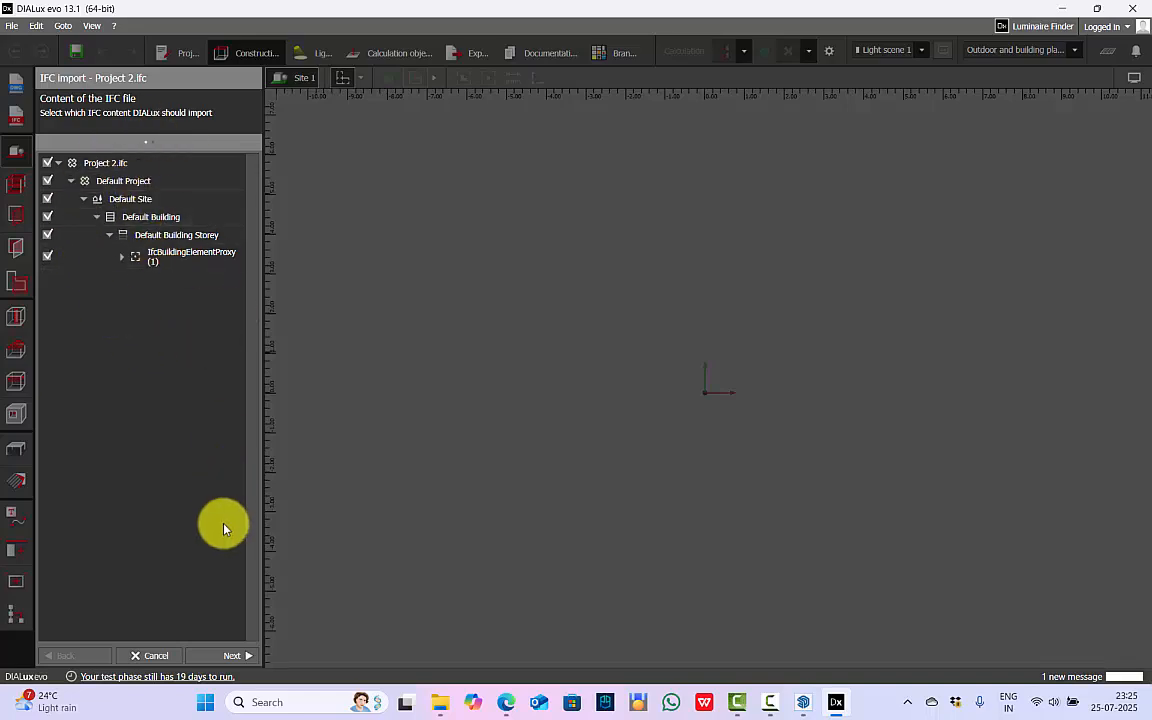
{"action": "left_click", "coordinate": [240, 656]}
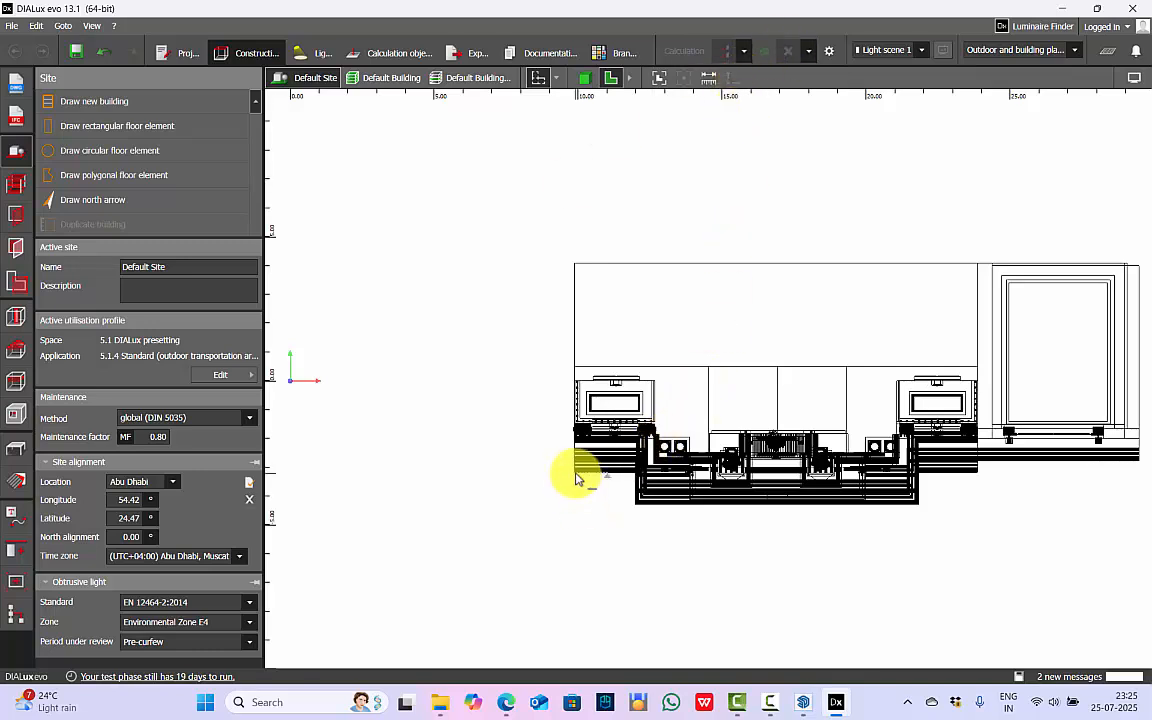
{"action": "left_click", "coordinate": [634, 476]}
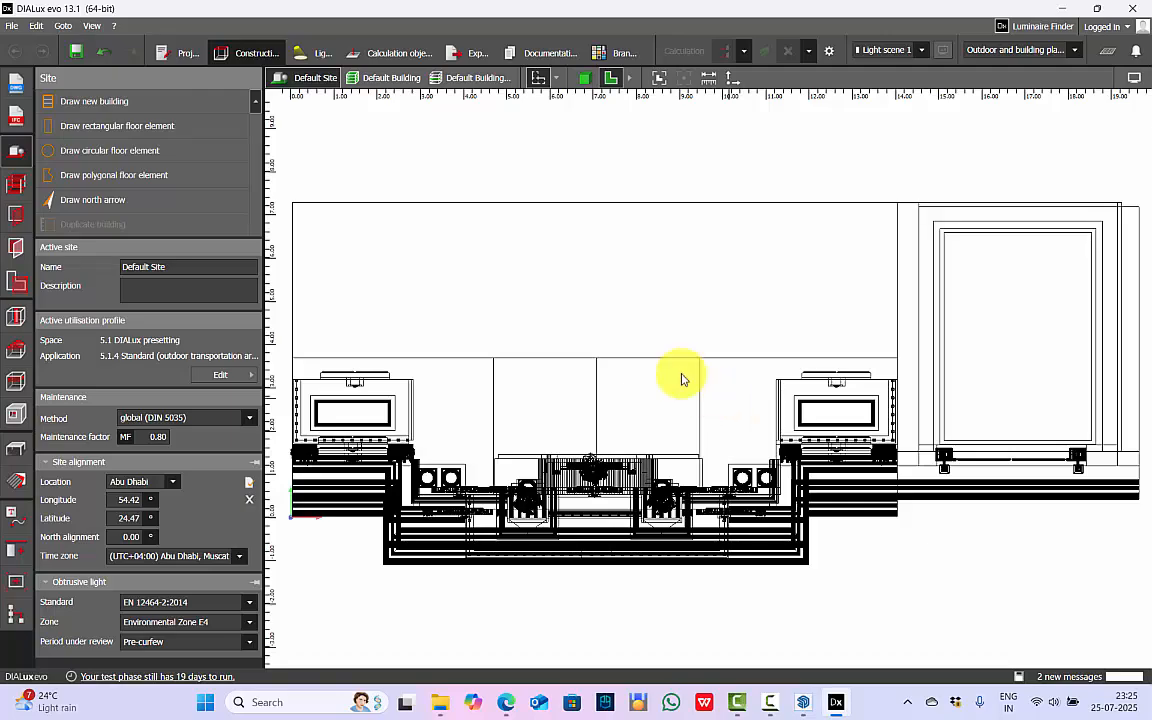
Show the imported building in 3D and examine its facade, roof, statues, balconies and gate from several angles.
{"action": "left_click", "coordinate": [585, 78]}
{"action": "right_click_drag", "start_coordinate": [688, 342], "coordinate": [558, 359]}
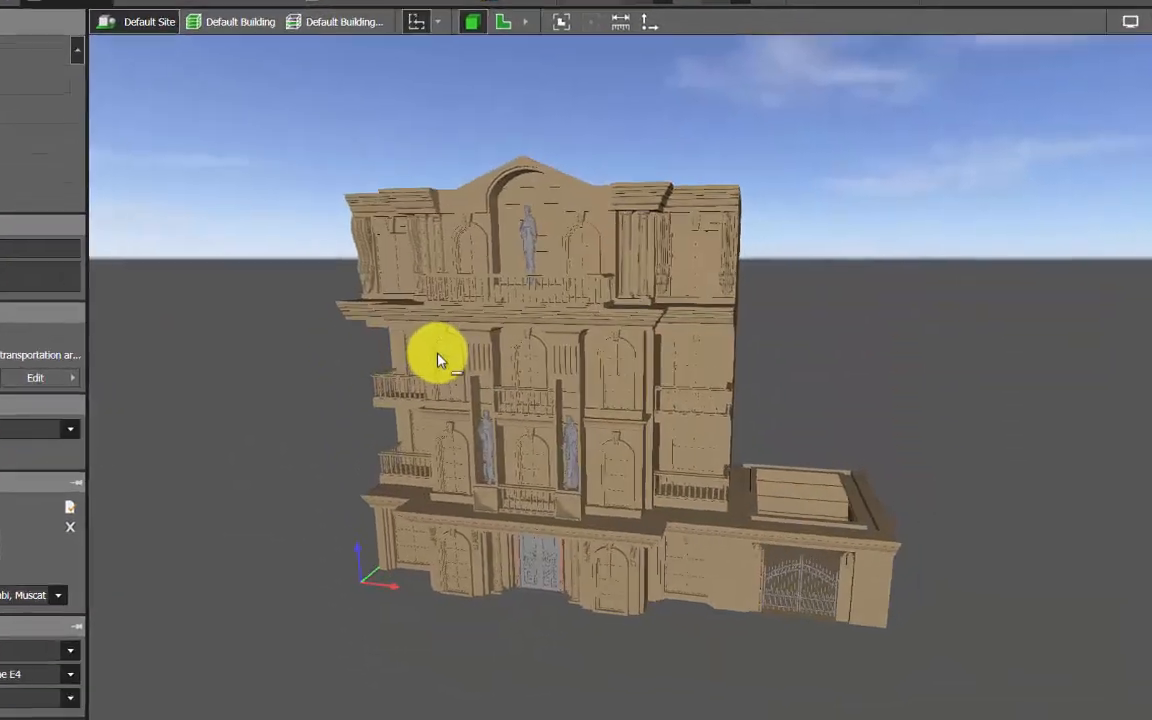
{"action": "scroll", "coordinate": [390, 382], "scroll_direction": "up", "scroll_amount": 5}
{"action": "right_click_drag", "start_coordinate": [390, 382], "coordinate": [405, 546]}
{"action": "scroll", "coordinate": [405, 546], "scroll_direction": "down", "scroll_amount": 5}
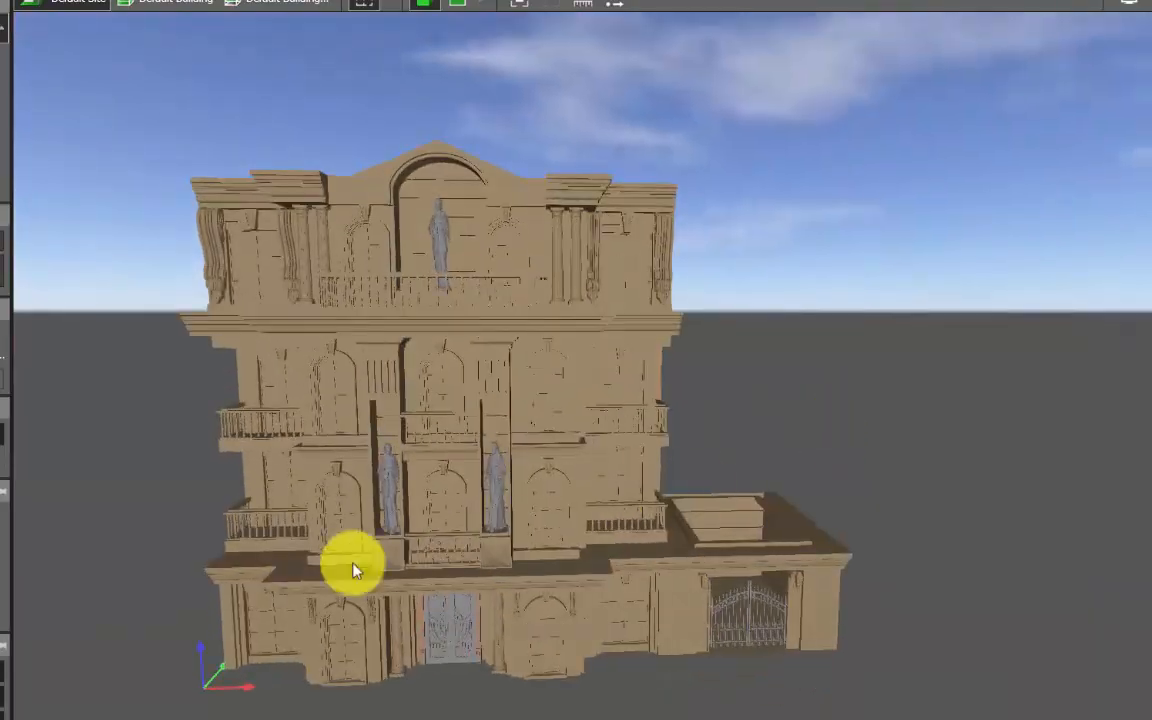
{"action": "scroll", "coordinate": [340, 558], "scroll_direction": "up", "scroll_amount": 4}
{"action": "right_click_drag", "start_coordinate": [267, 505], "coordinate": [375, 499]}
{"action": "scroll", "coordinate": [375, 499], "scroll_direction": "down", "scroll_amount": 4}
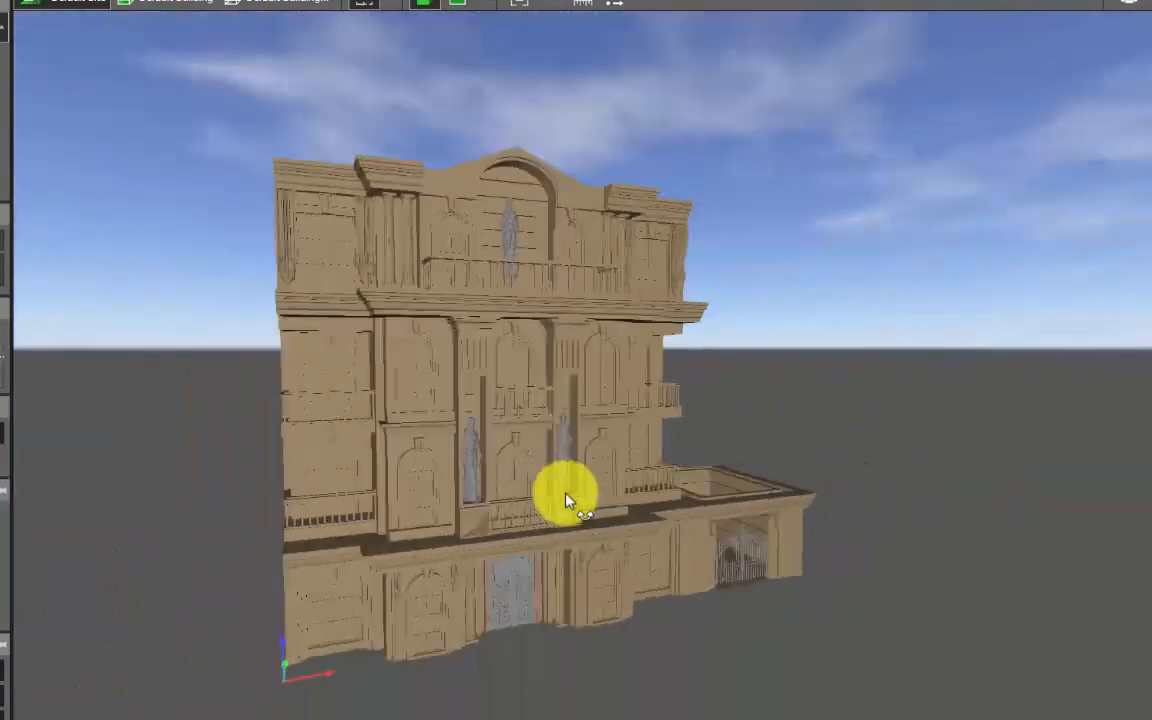
{"action": "right_click_drag", "start_coordinate": [565, 500], "coordinate": [617, 483]}
{"action": "scroll", "coordinate": [568, 445], "scroll_direction": "up", "scroll_amount": 4}
{"action": "scroll", "coordinate": [568, 445], "scroll_direction": "down", "scroll_amount": 2}
{"action": "right_click_drag", "start_coordinate": [568, 445], "coordinate": [413, 432]}
{"action": "right_click_drag", "start_coordinate": [346, 443], "coordinate": [307, 207]}
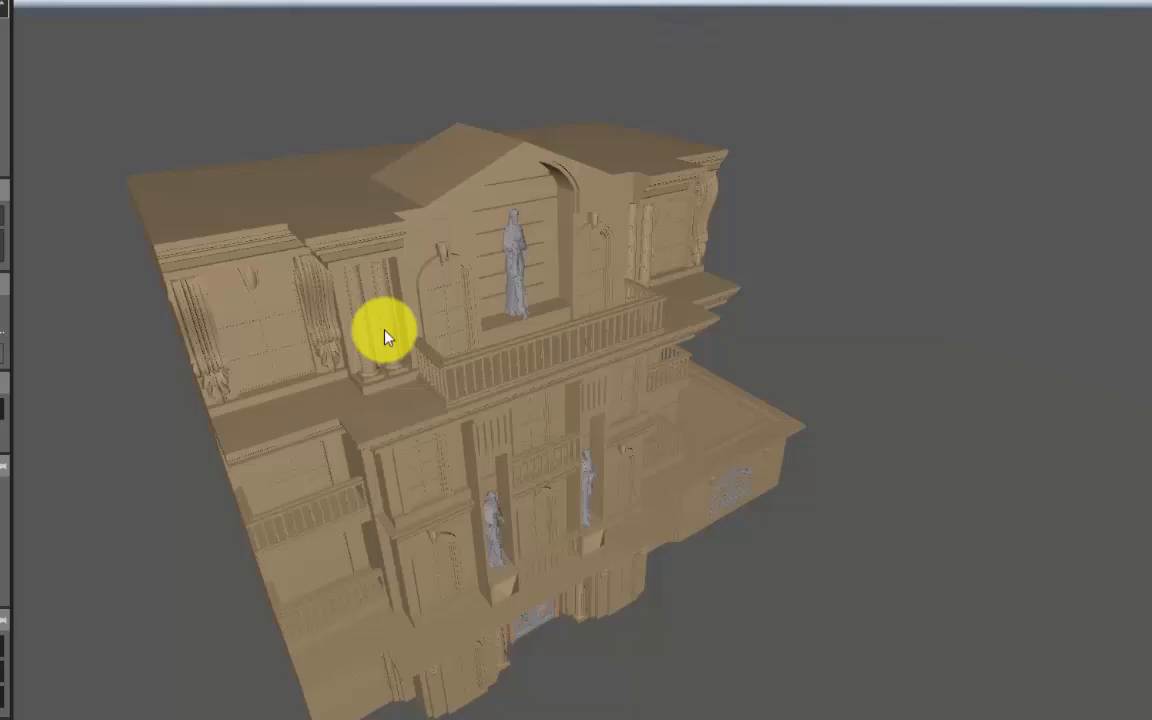
{"action": "right_click_drag", "start_coordinate": [560, 500], "coordinate": [618, 479]}
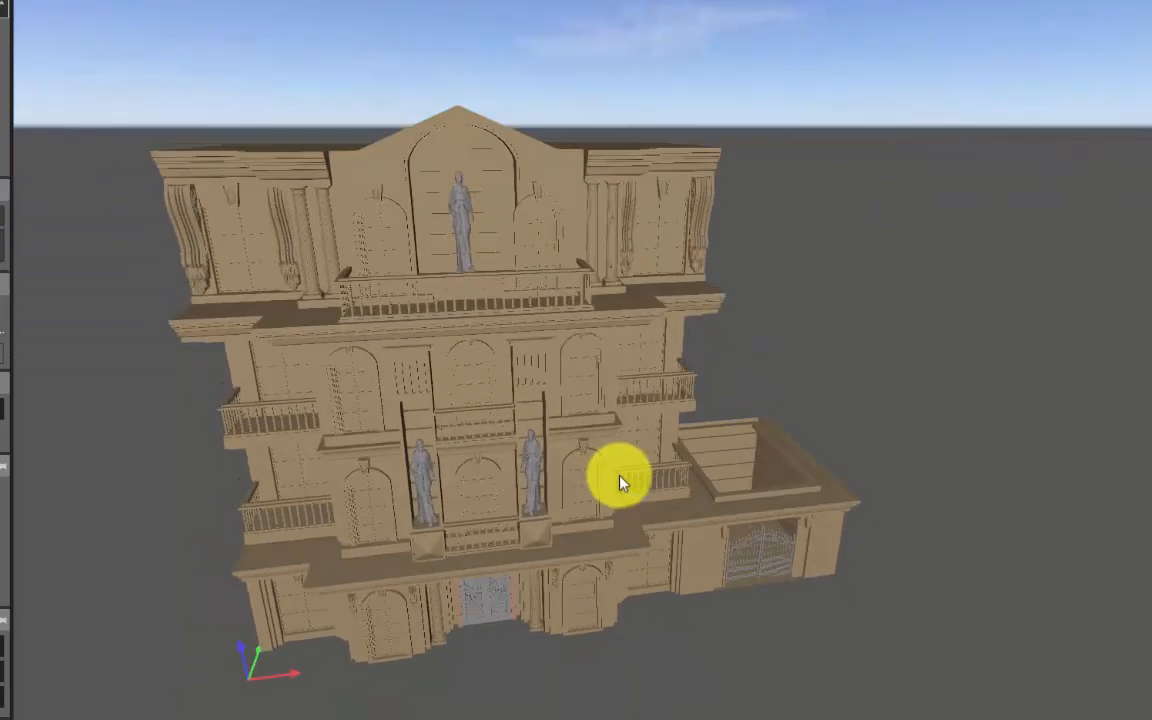
{"action": "scroll", "coordinate": [476, 380], "scroll_direction": "up", "scroll_amount": 3}
{"action": "right_click_drag", "start_coordinate": [476, 380], "coordinate": [420, 405]}
{"action": "scroll", "coordinate": [420, 410], "scroll_direction": "down", "scroll_amount": 3}
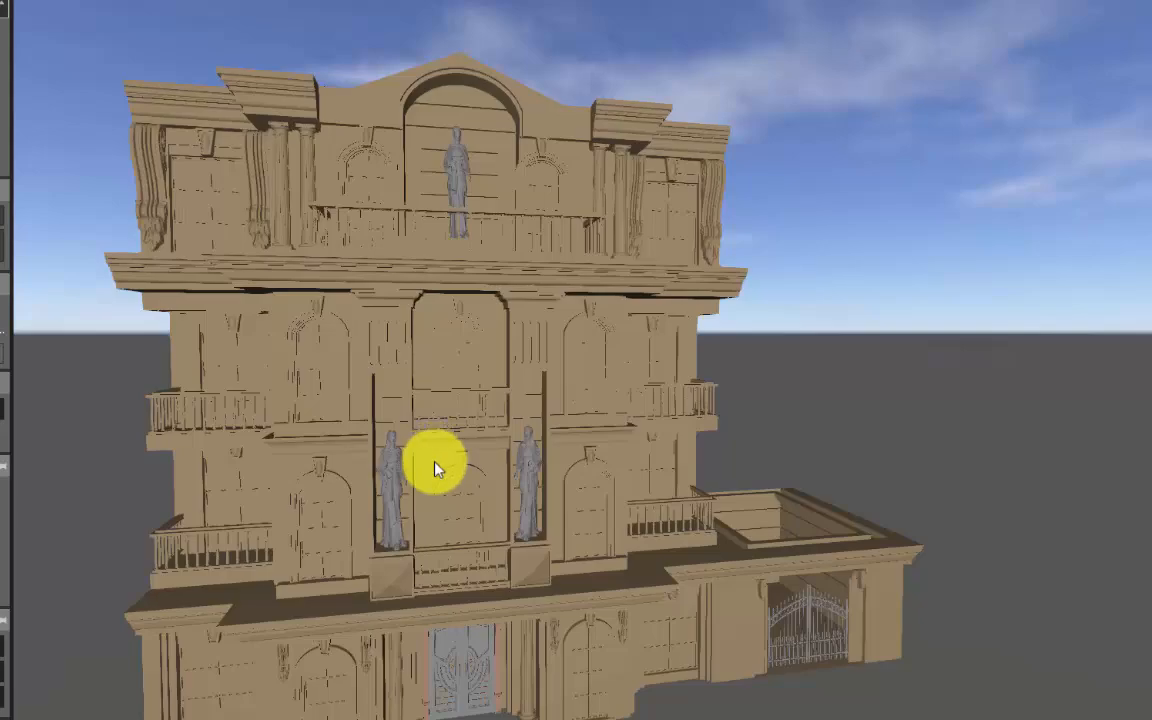
Create a transparent colour material for the window glass in #D6E1E9 with 50% reflection and 30% transmission.
{"action": "scroll", "coordinate": [432, 314], "scroll_direction": "up", "scroll_amount": 10}
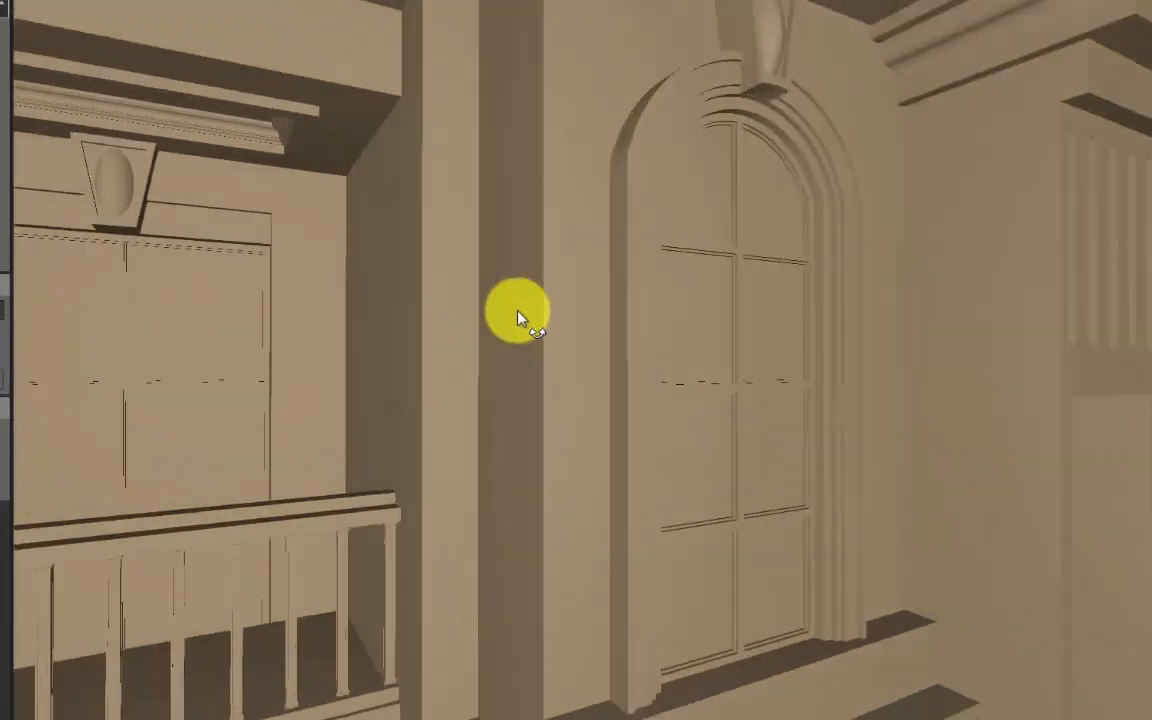
{"action": "right_click_drag", "start_coordinate": [518, 311], "coordinate": [516, 296]}
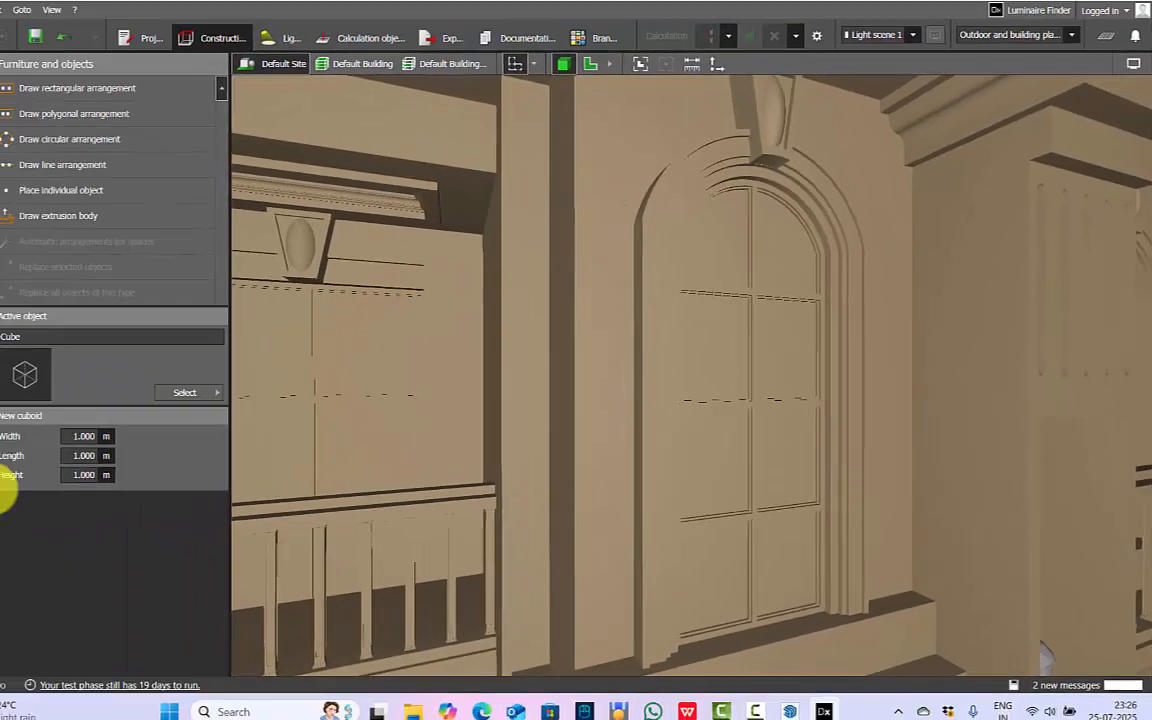
{"action": "left_click", "coordinate": [17, 482]}
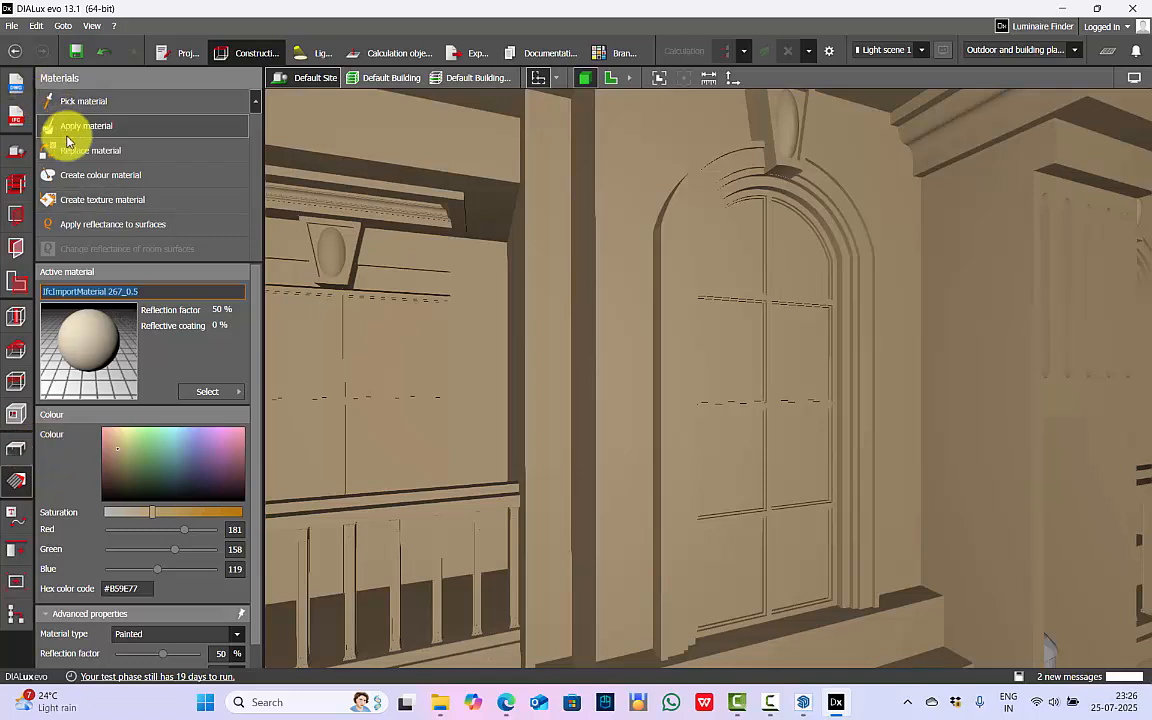
{"action": "left_click", "coordinate": [90, 175]}
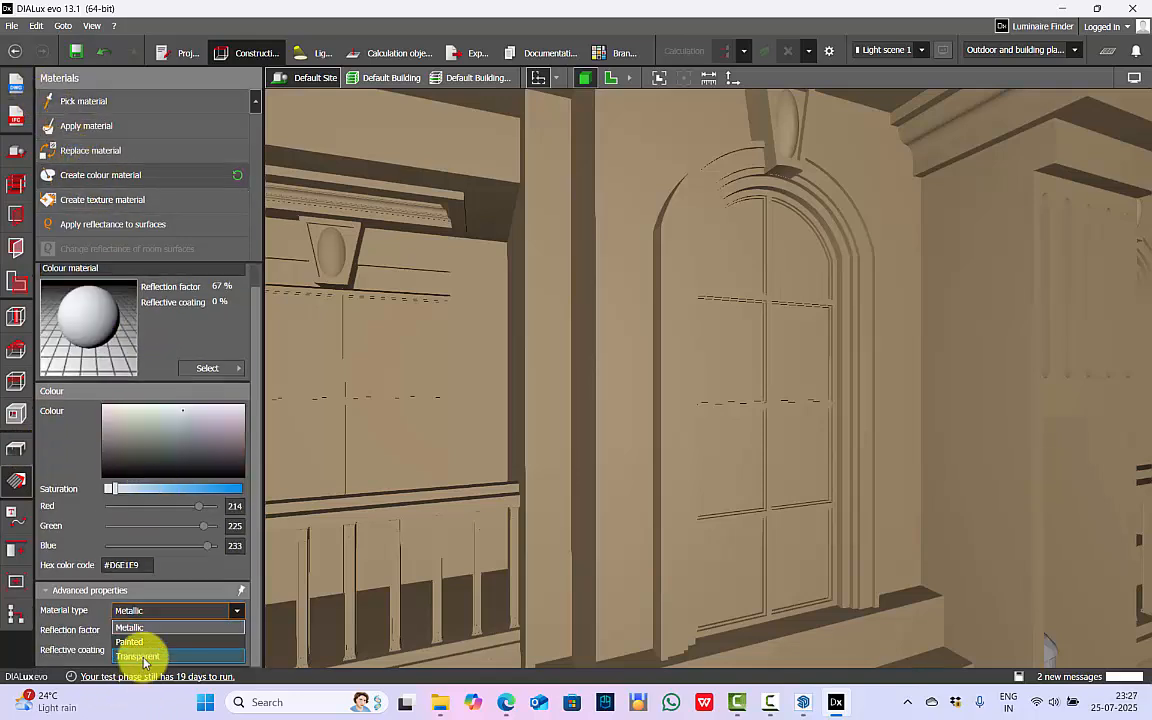
{"action": "left_click", "coordinate": [144, 657]}
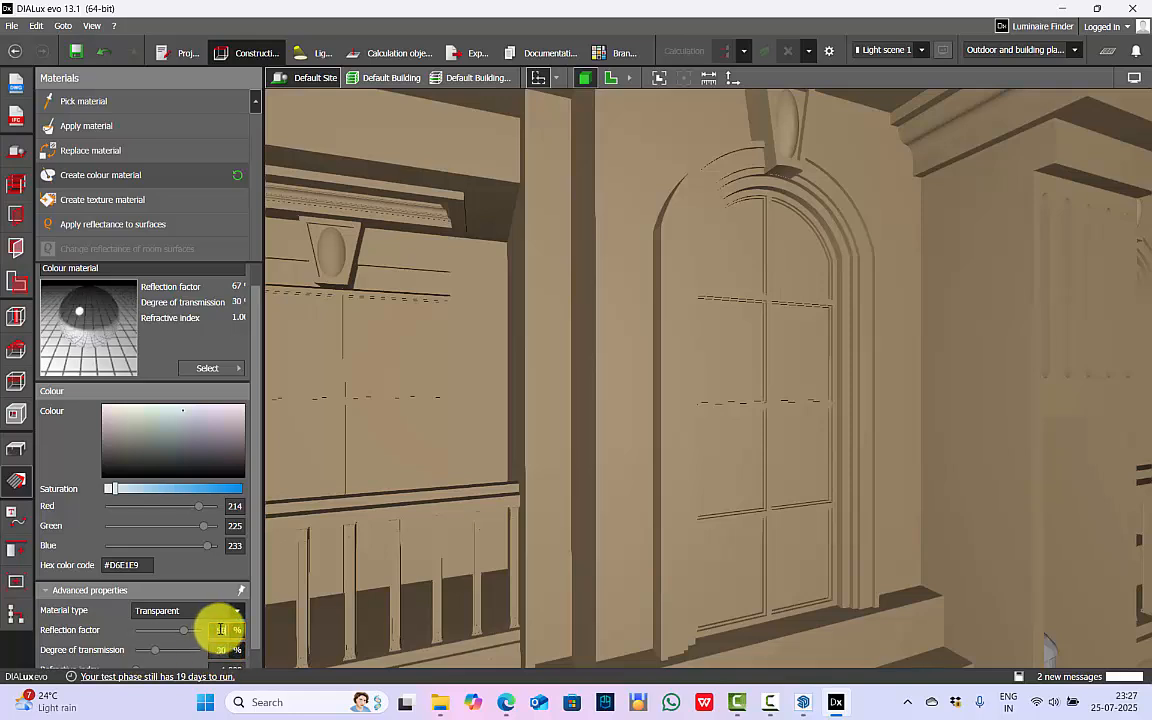
{"action": "left_click_drag", "start_coordinate": [254, 640], "coordinate": [254, 658]}
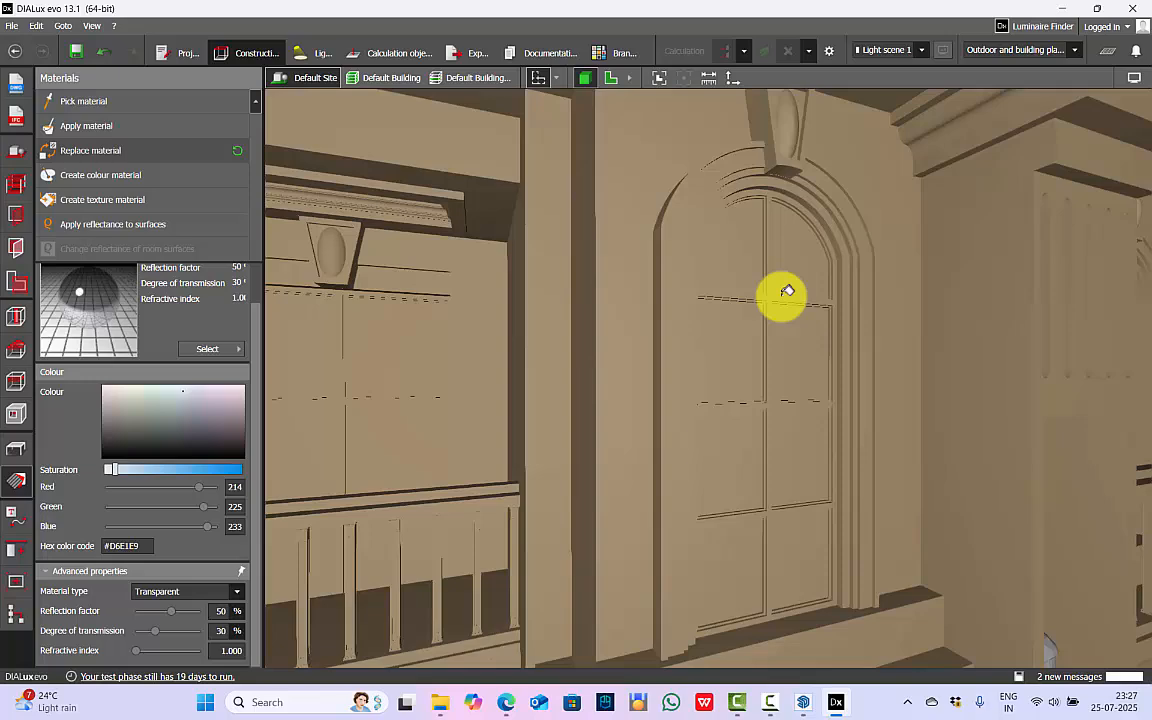
Replace the material of the first upper arched window's panes with the transparent glass material.
{"action": "left_click", "coordinate": [747, 240]}
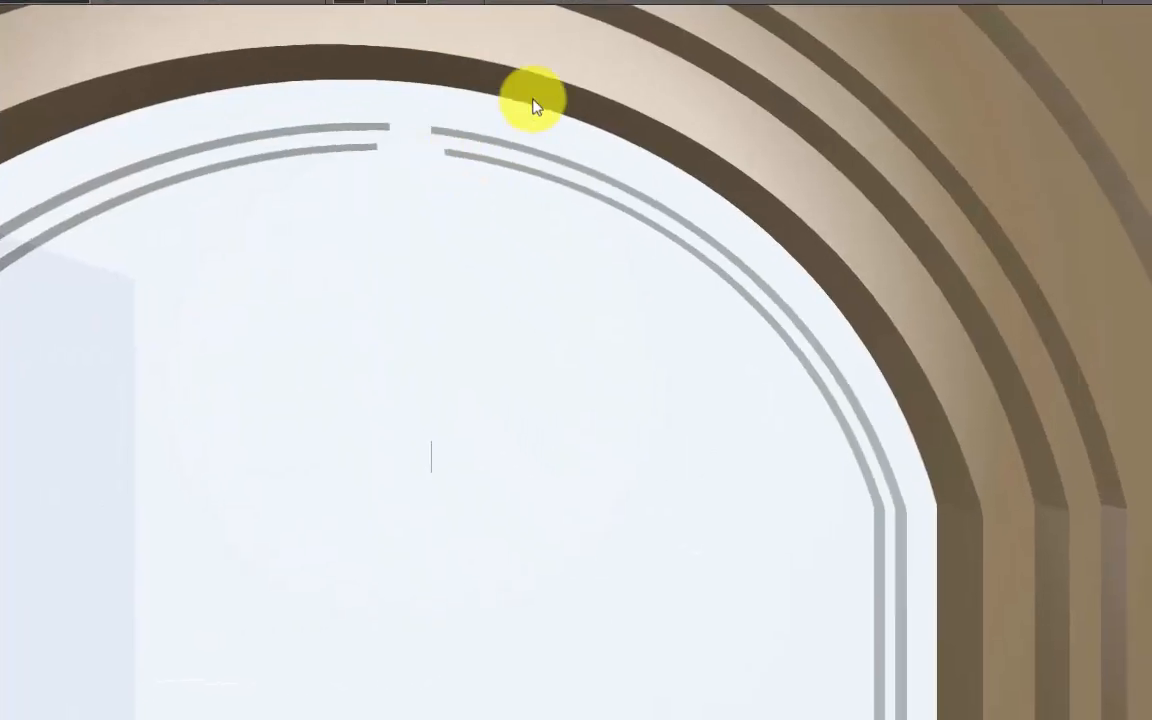
{"action": "scroll", "coordinate": [515, 105], "scroll_direction": "up", "scroll_amount": 5}
{"action": "scroll", "coordinate": [440, 145], "scroll_direction": "down", "scroll_amount": 3}
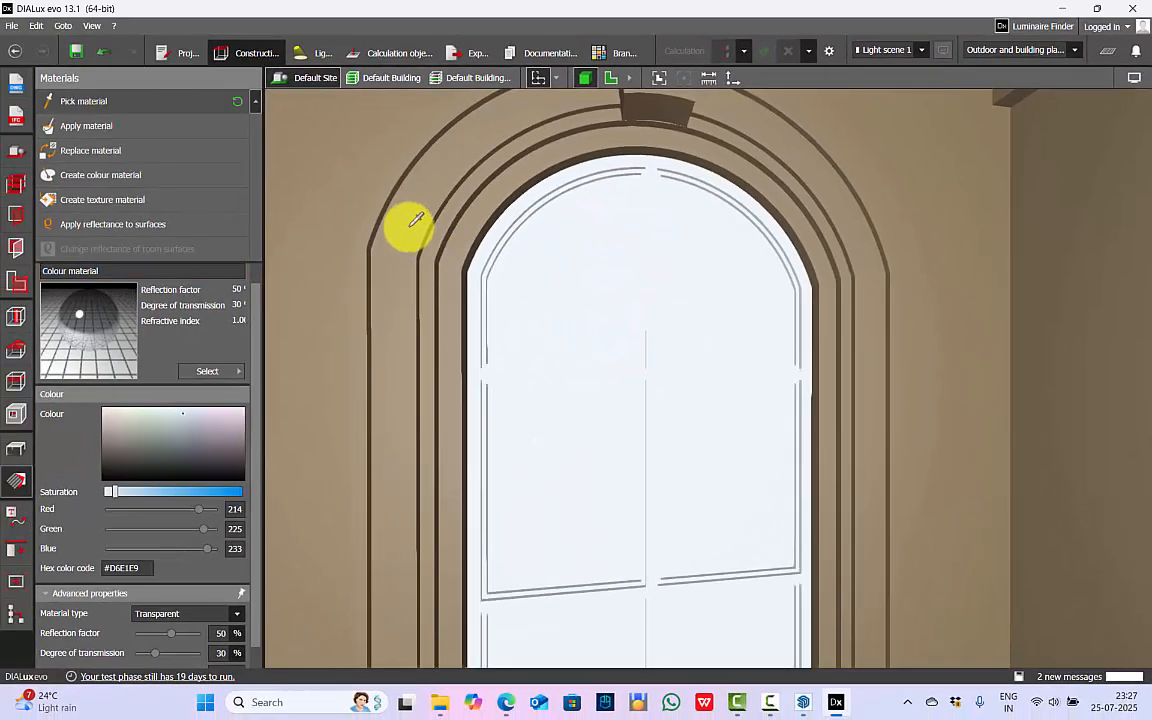
Pick the material of the window's frame and surround and check the hex colour code.
{"action": "left_click", "coordinate": [411, 225]}
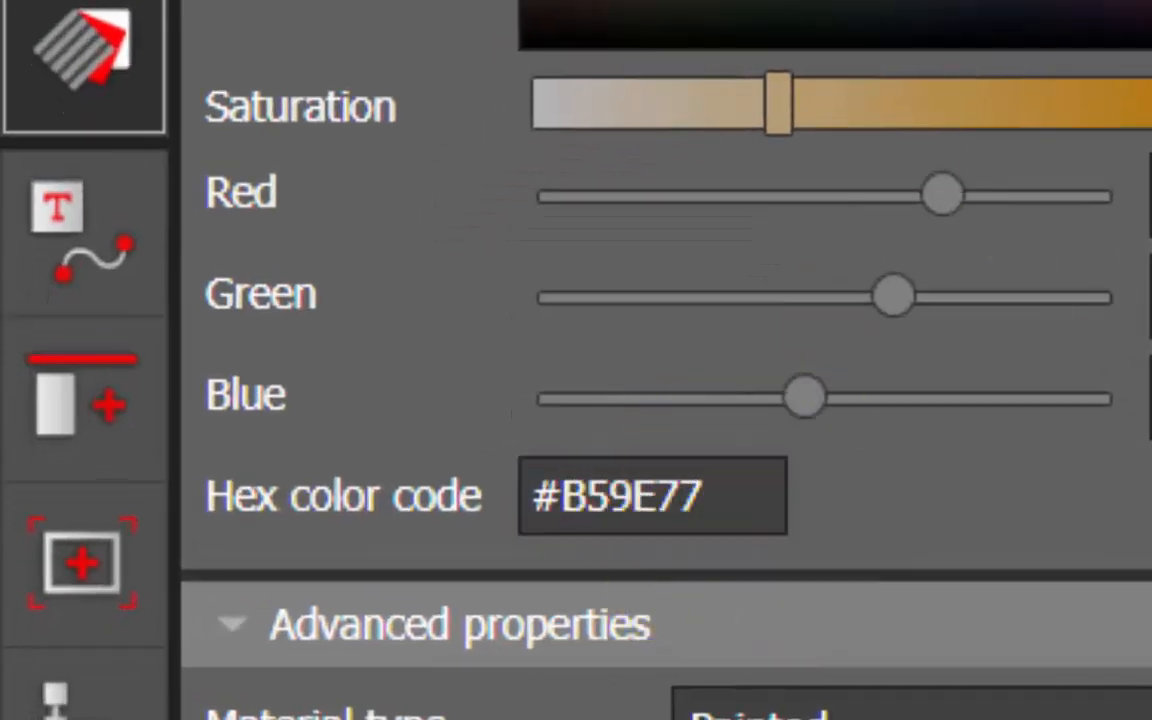
{"action": "scroll", "coordinate": [1080, 690], "scroll_direction": "down", "scroll_amount": 1}
{"action": "left_click", "coordinate": [690, 495]}
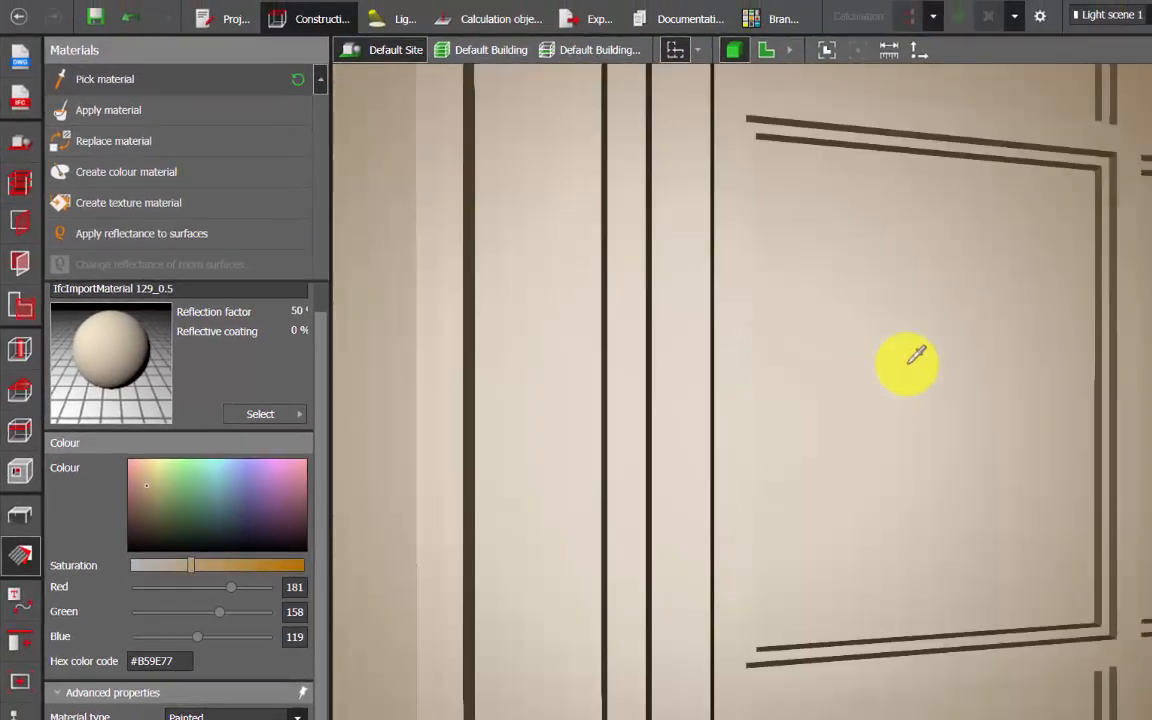
{"action": "left_click", "coordinate": [141, 662]}
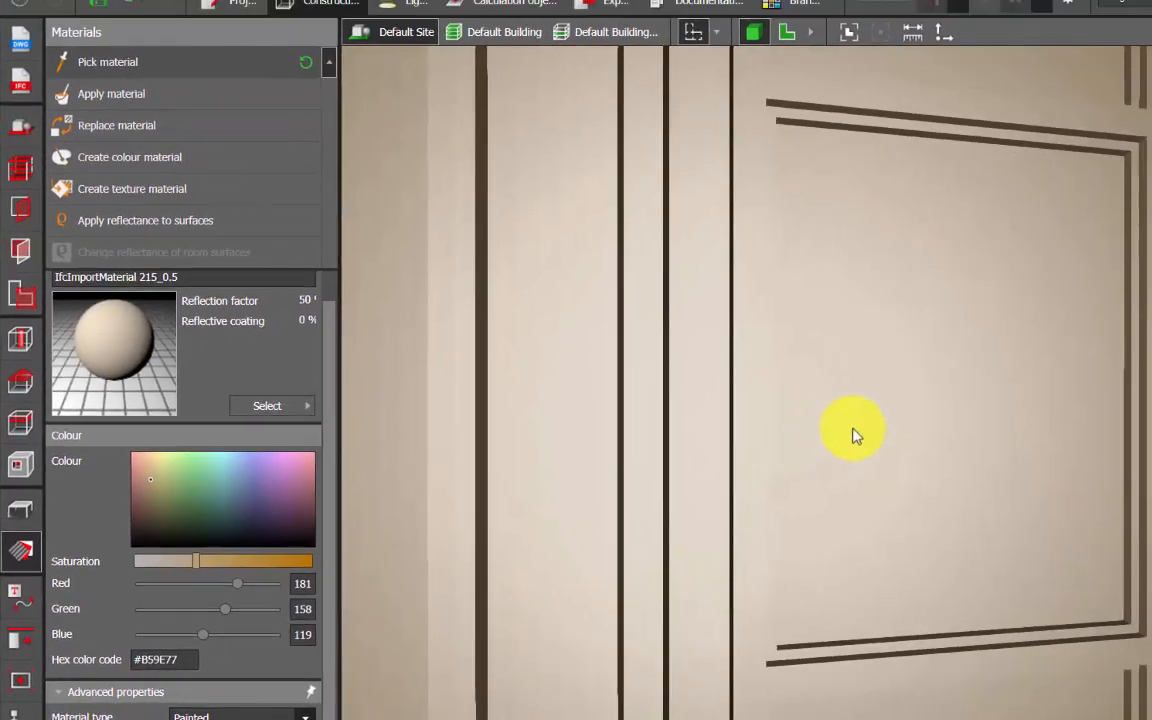
{"action": "scroll", "coordinate": [1088, 362], "scroll_direction": "down", "scroll_amount": 5}
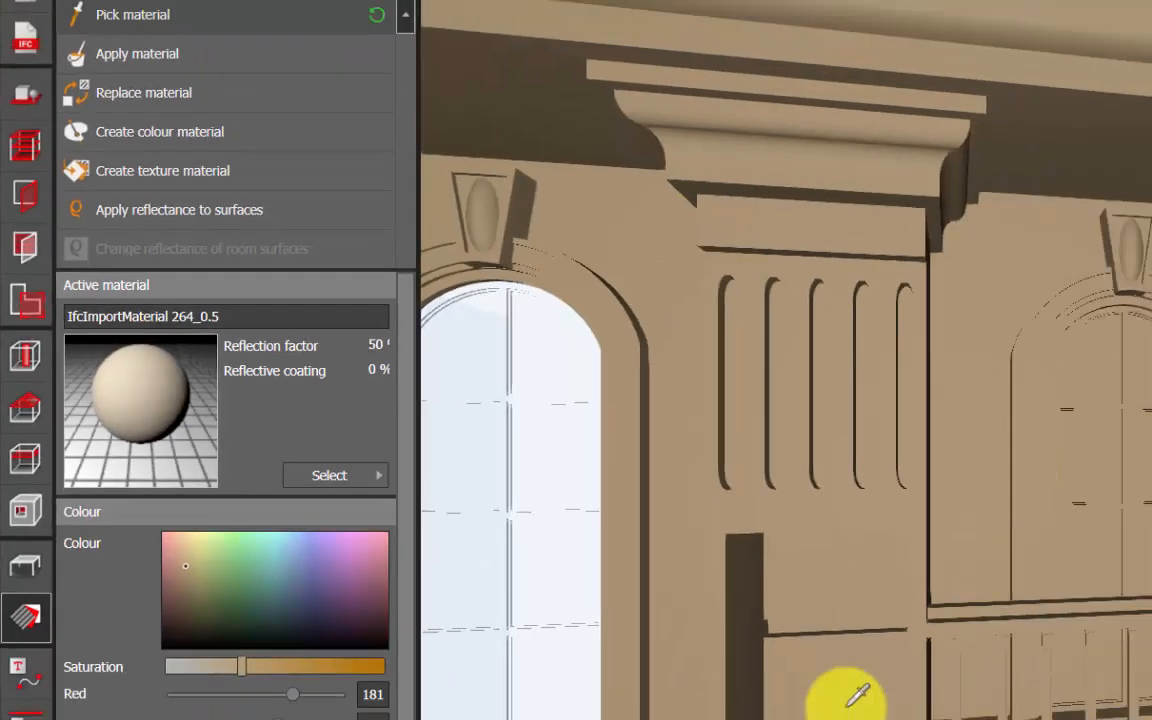
Pick the materials of the column, the neighbouring arched window and the wall to compare their names and colours.
{"action": "left_click", "coordinate": [800, 610]}
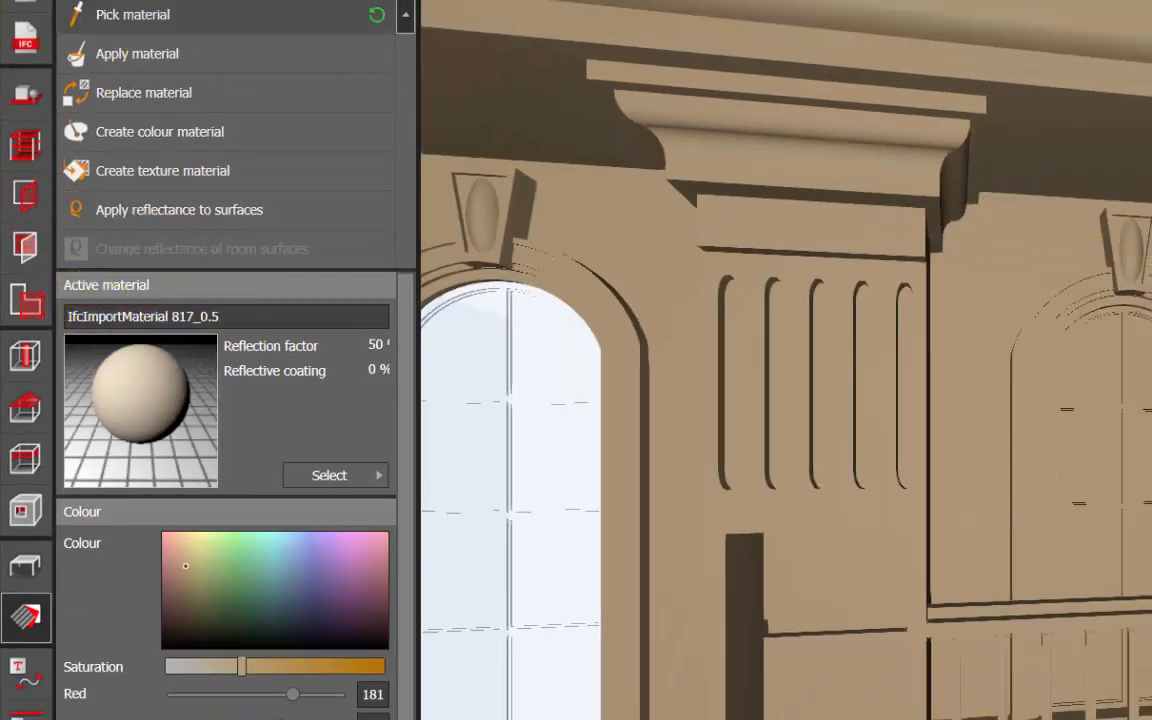
{"action": "left_click", "coordinate": [108, 22]}
{"action": "left_click", "coordinate": [1102, 362]}
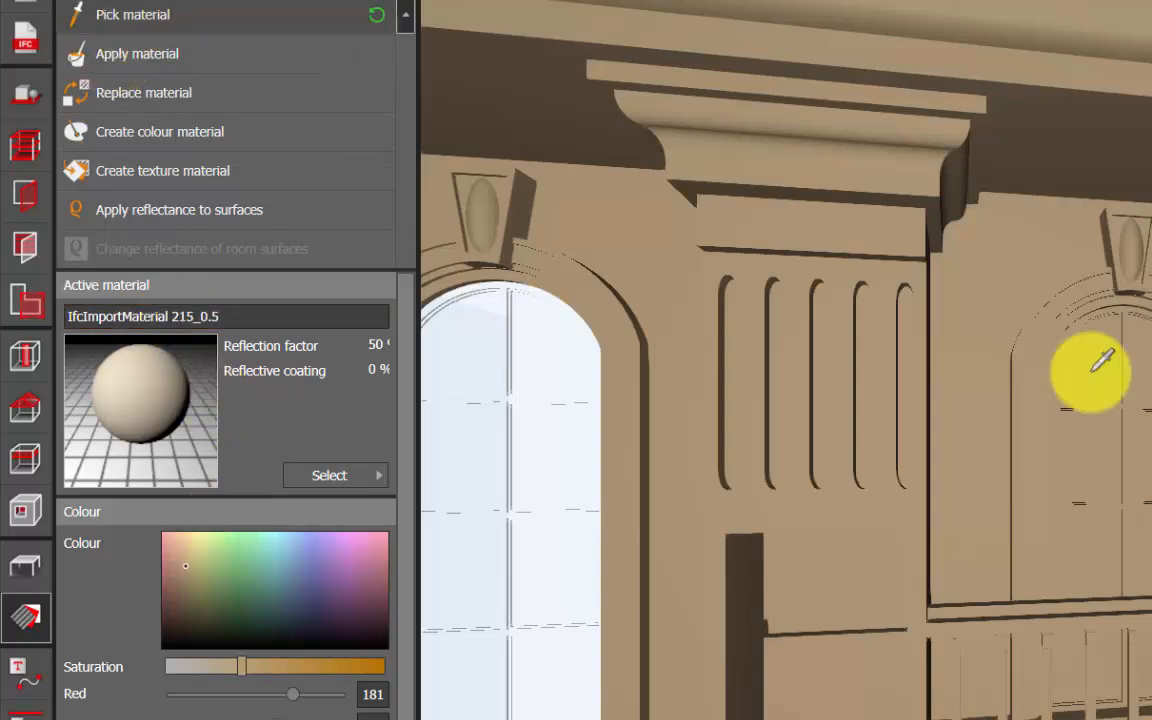
{"action": "left_click", "coordinate": [910, 290]}
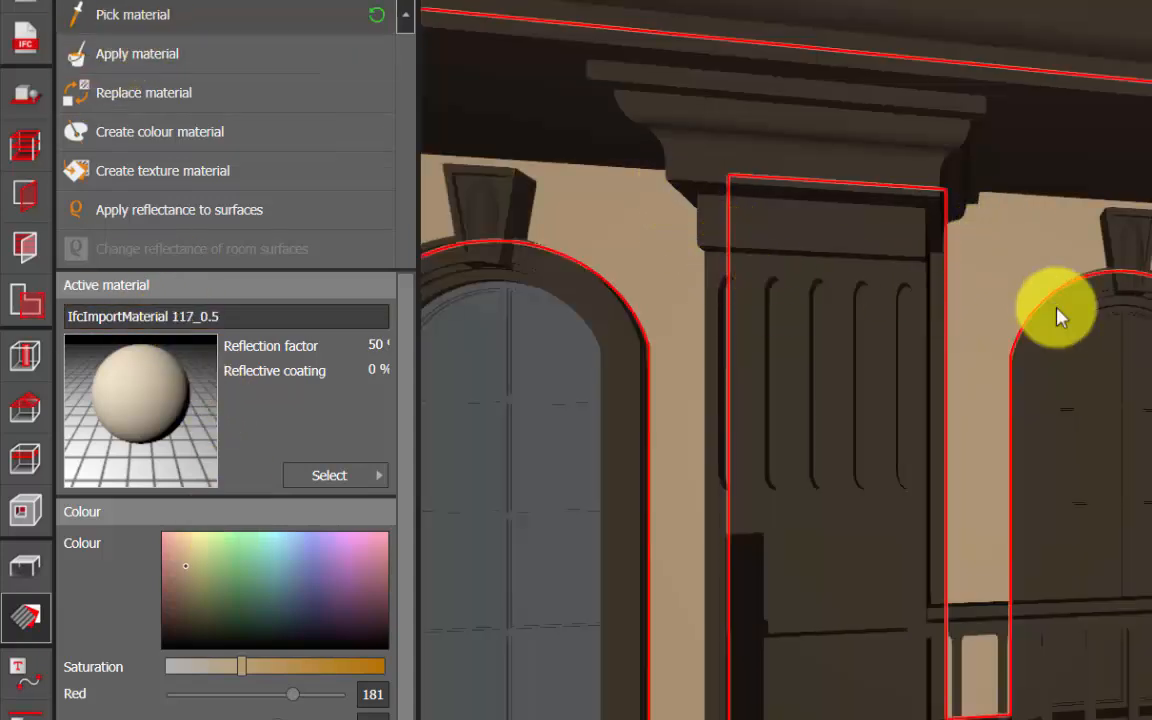
{"action": "scroll", "coordinate": [1111, 399], "scroll_direction": "down", "scroll_amount": 5}
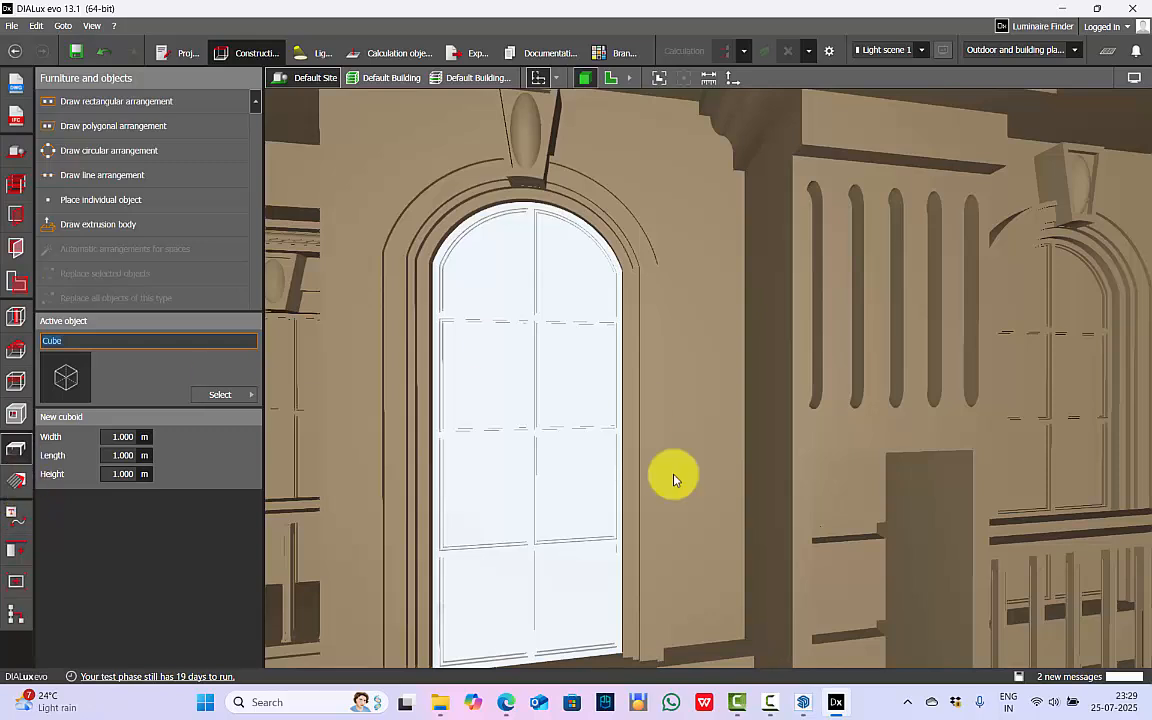
Create a black frame finish in #000000 with 0% reflection and apply it to the glazed arched window's frame.
{"action": "scroll", "coordinate": [540, 180], "scroll_direction": "up", "scroll_amount": 3}
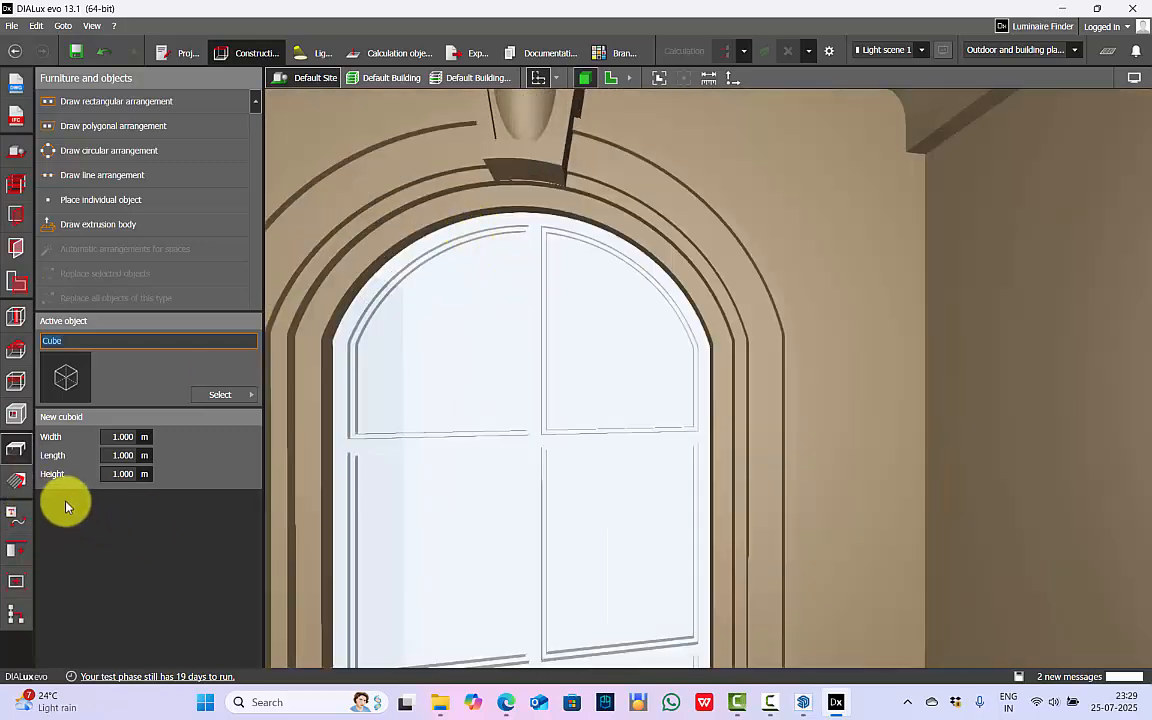
{"action": "left_click", "coordinate": [22, 489]}
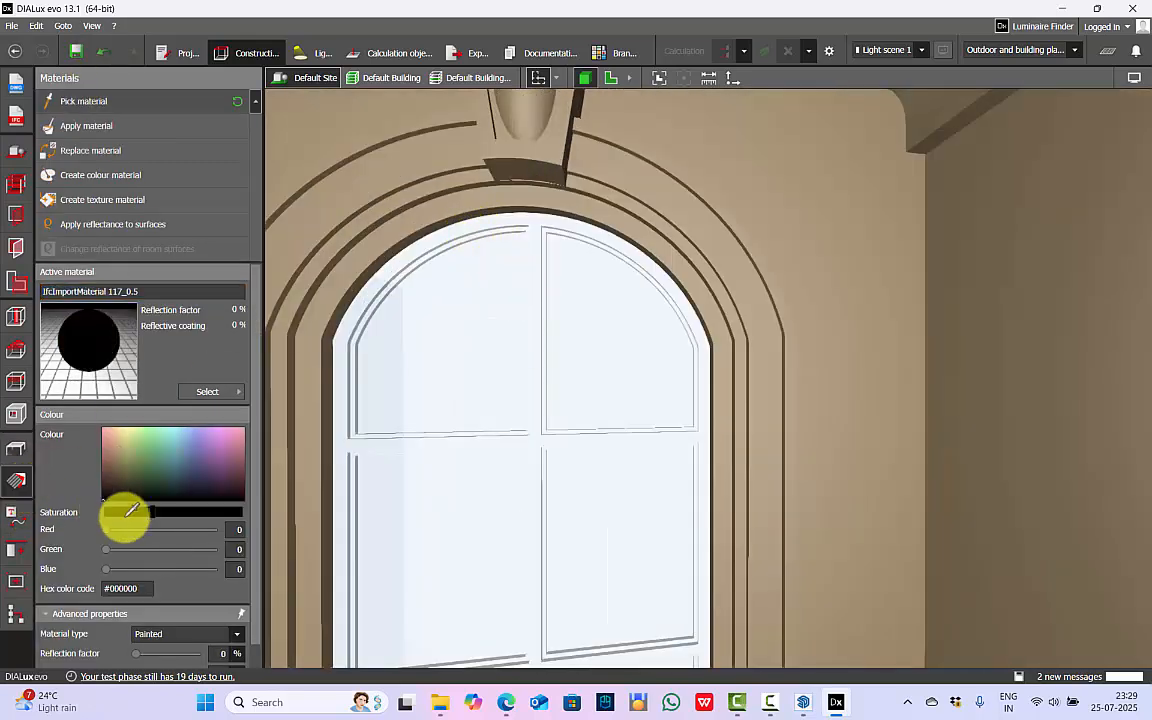
{"action": "left_click_drag", "start_coordinate": [151, 508], "coordinate": [111, 510]}
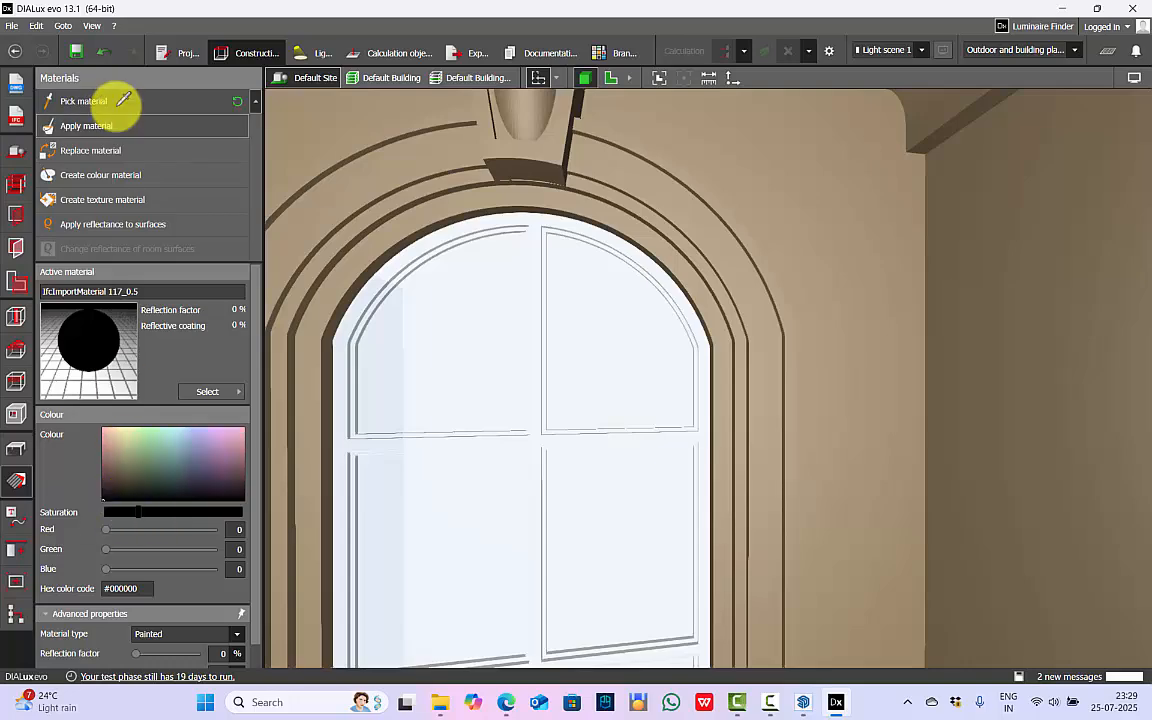
{"action": "left_click", "coordinate": [88, 126]}
{"action": "scroll", "coordinate": [534, 222], "scroll_direction": "down", "scroll_amount": 6}
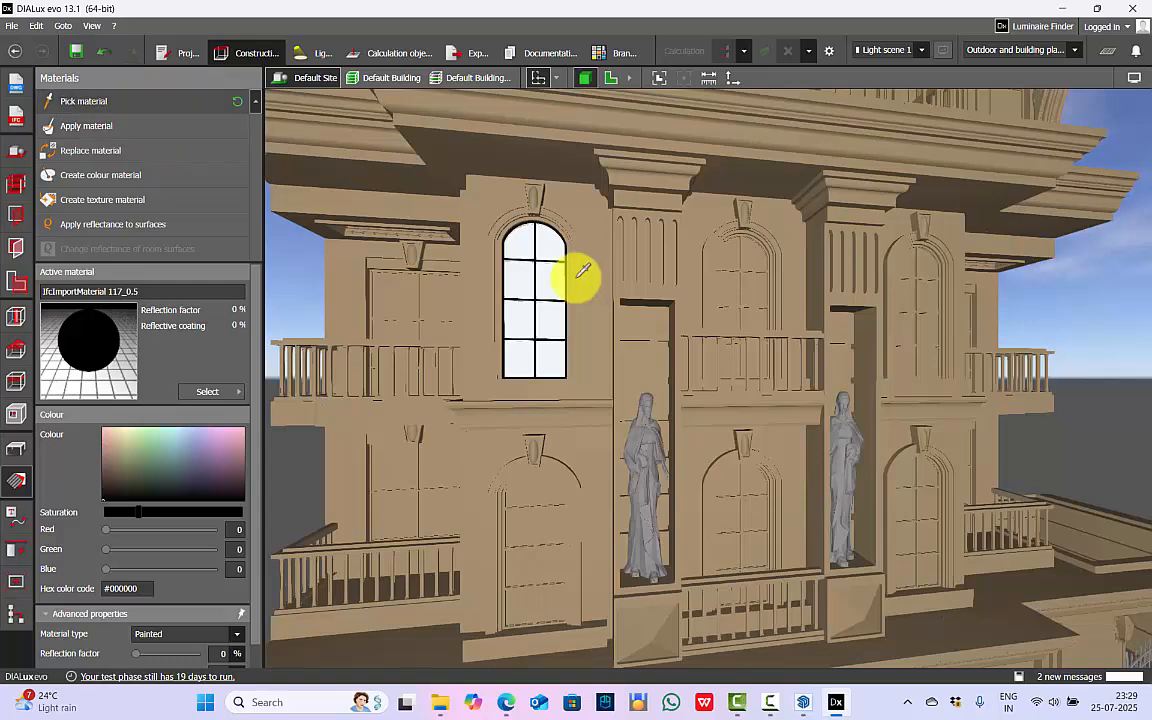
Pick the glass from the finished window and replace the pane material of the arched window directly below it.
{"action": "left_click", "coordinate": [558, 268]}
{"action": "left_click", "coordinate": [80, 149]}
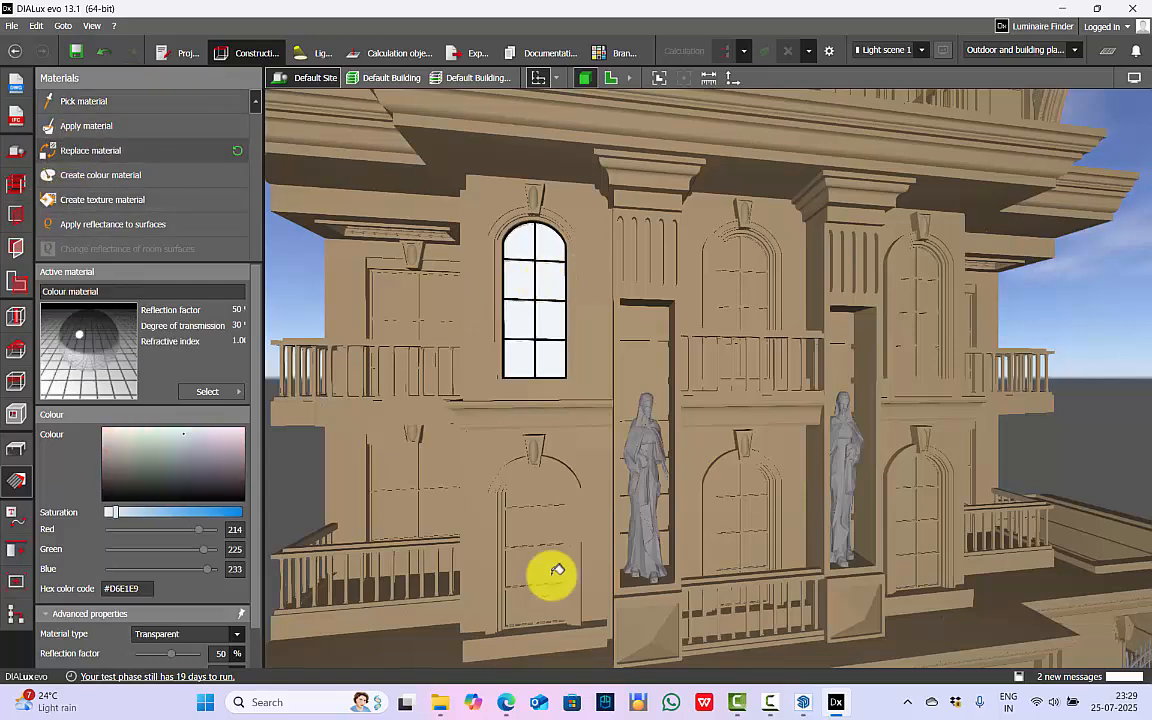
{"action": "scroll", "coordinate": [536, 508], "scroll_direction": "up", "scroll_amount": 5}
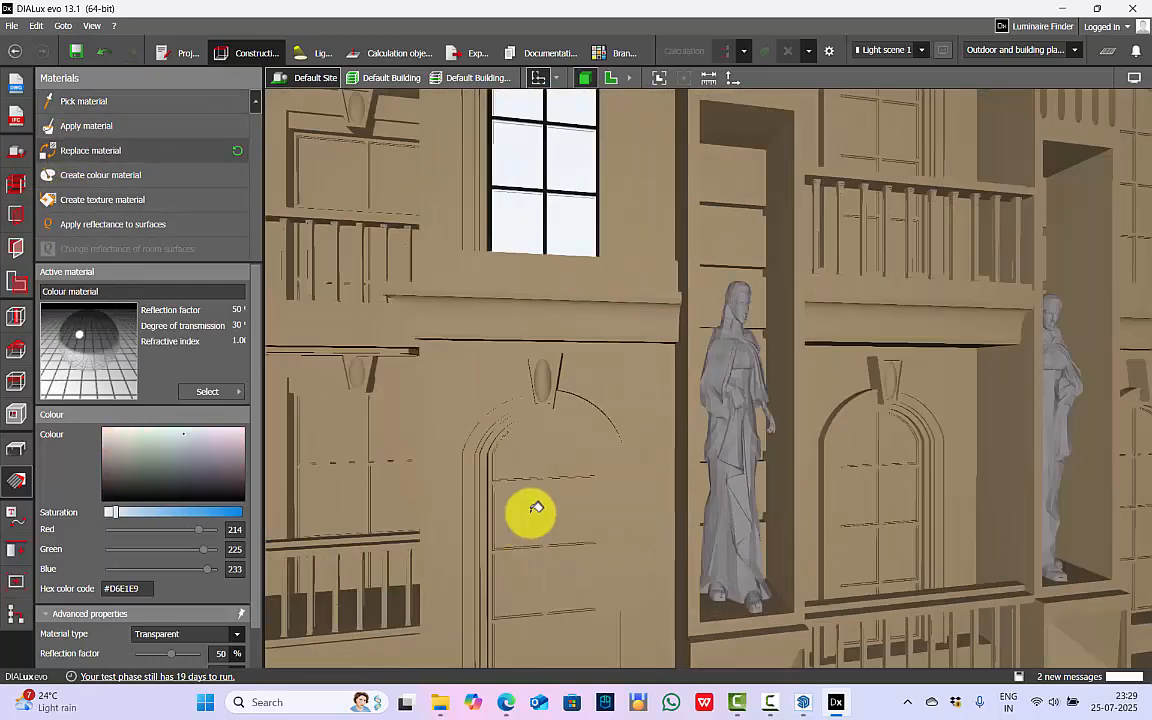
{"action": "left_click", "coordinate": [519, 452]}
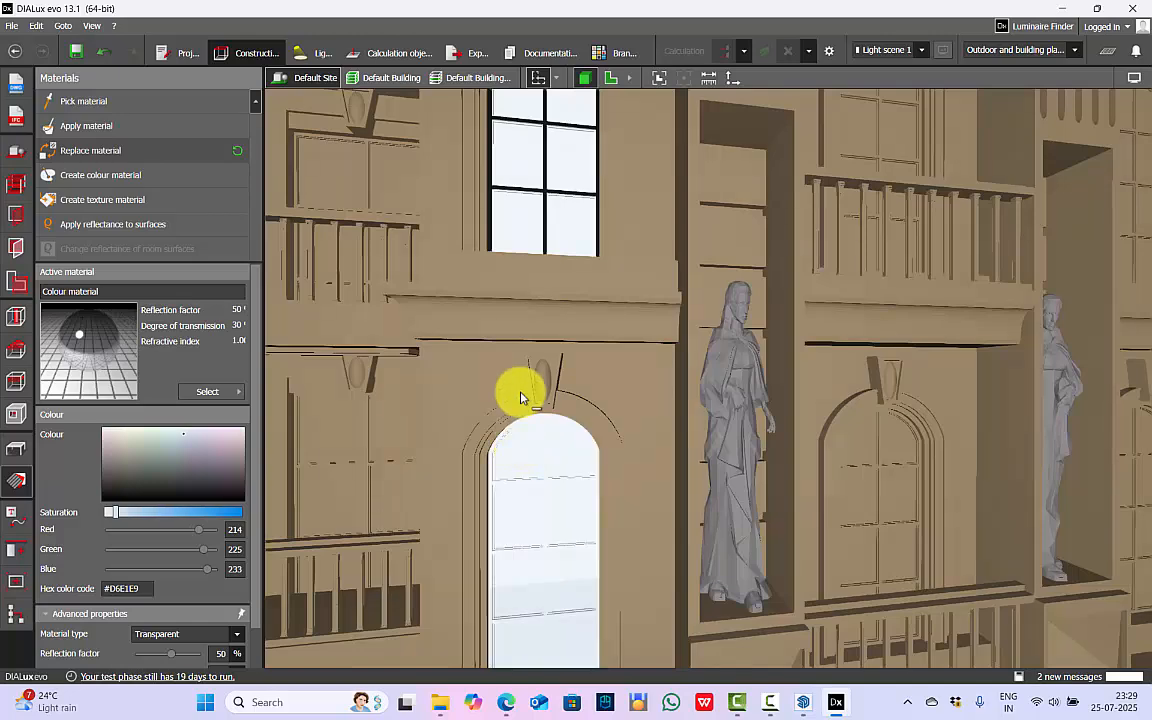
{"action": "scroll", "coordinate": [520, 397], "scroll_direction": "down", "scroll_amount": 5}
Replace the pane material of the four remaining central arched windows on both balcony floors with the glass.
{"action": "scroll", "coordinate": [735, 220], "scroll_direction": "up", "scroll_amount": 6}
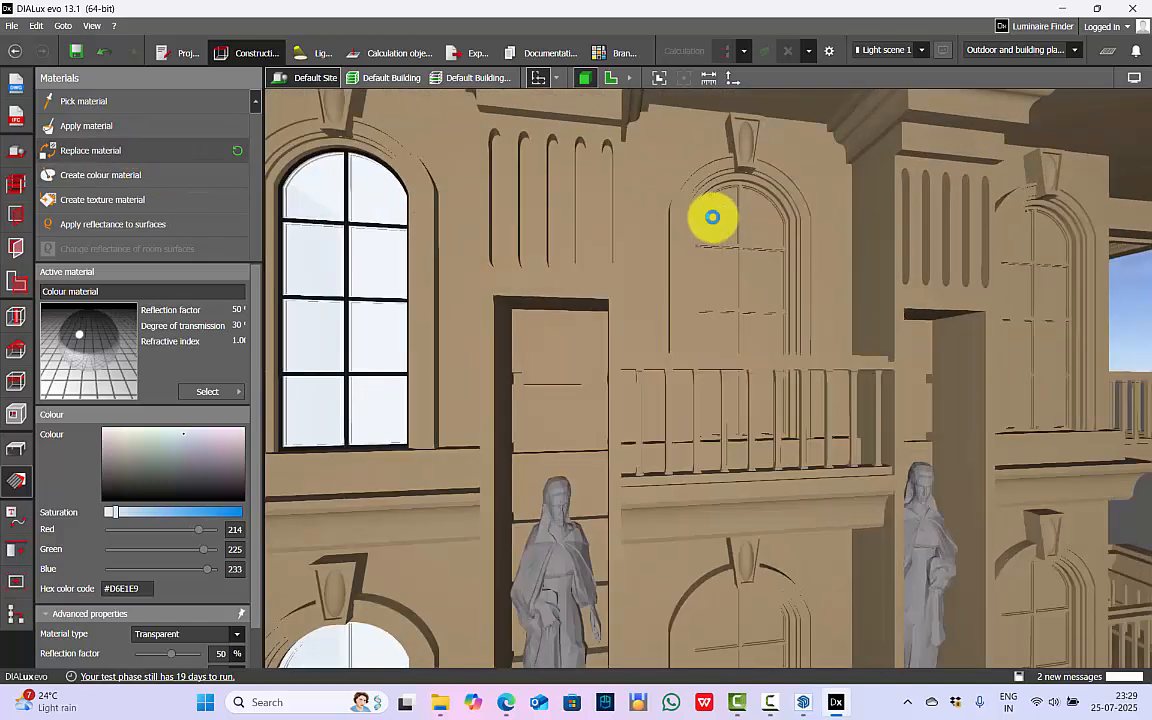
{"action": "left_click", "coordinate": [62, 149]}
{"action": "scroll", "coordinate": [590, 250], "scroll_direction": "down", "scroll_amount": 4}
{"action": "scroll", "coordinate": [697, 228], "scroll_direction": "up", "scroll_amount": 4}
{"action": "left_click", "coordinate": [697, 228]}
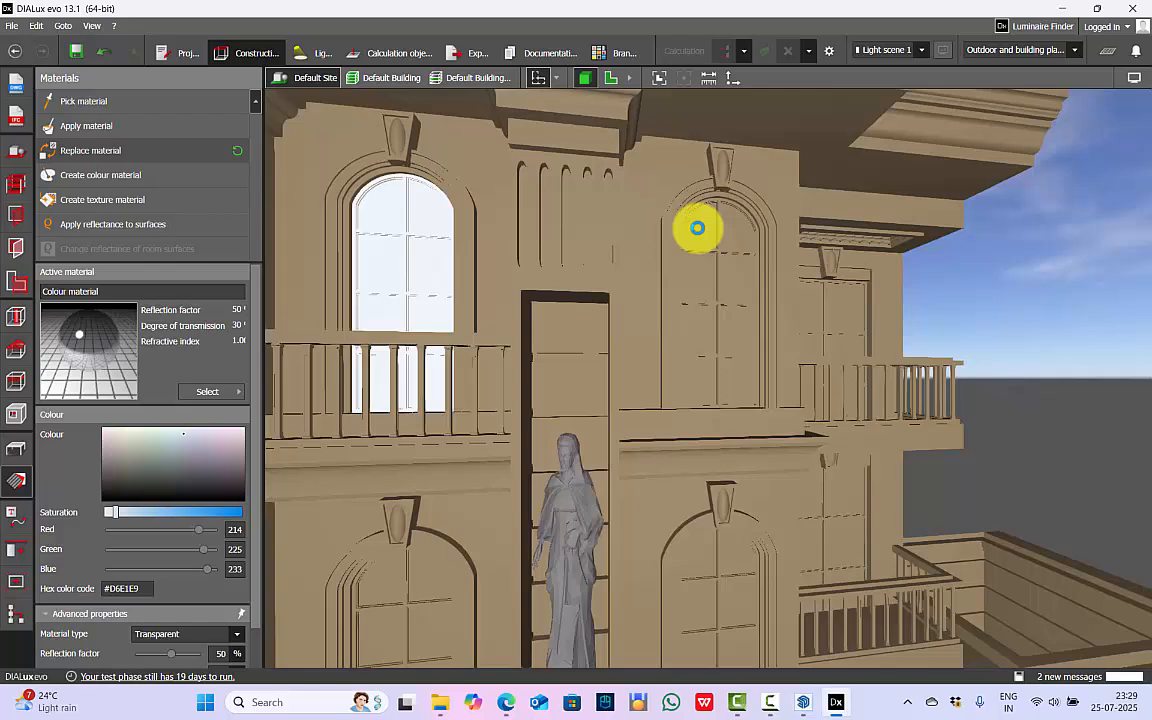
{"action": "scroll", "coordinate": [700, 550], "scroll_direction": "up", "scroll_amount": 4}
{"action": "scroll", "coordinate": [876, 306], "scroll_direction": "down", "scroll_amount": 5}
{"action": "scroll", "coordinate": [778, 330], "scroll_direction": "up", "scroll_amount": 4}
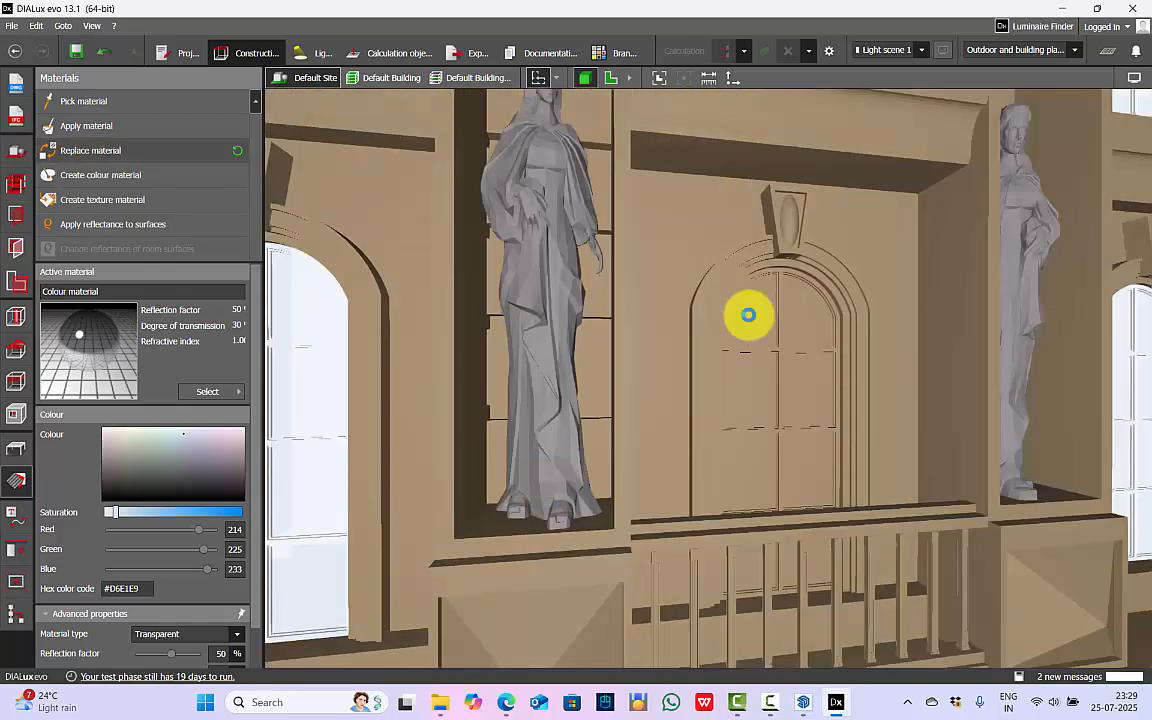
Pick the black material from the finished window frame and apply it to the frame of the arched window below it.
{"action": "left_click", "coordinate": [83, 101]}
{"action": "scroll", "coordinate": [640, 330], "scroll_direction": "down", "scroll_amount": 4}
{"action": "scroll", "coordinate": [666, 152], "scroll_direction": "up", "scroll_amount": 5}
{"action": "left_click", "coordinate": [687, 168]}
{"action": "left_click", "coordinate": [72, 131]}
{"action": "scroll", "coordinate": [560, 300], "scroll_direction": "down", "scroll_amount": 5}
{"action": "scroll", "coordinate": [481, 450], "scroll_direction": "up", "scroll_amount": 5}
{"action": "left_click", "coordinate": [481, 450]}
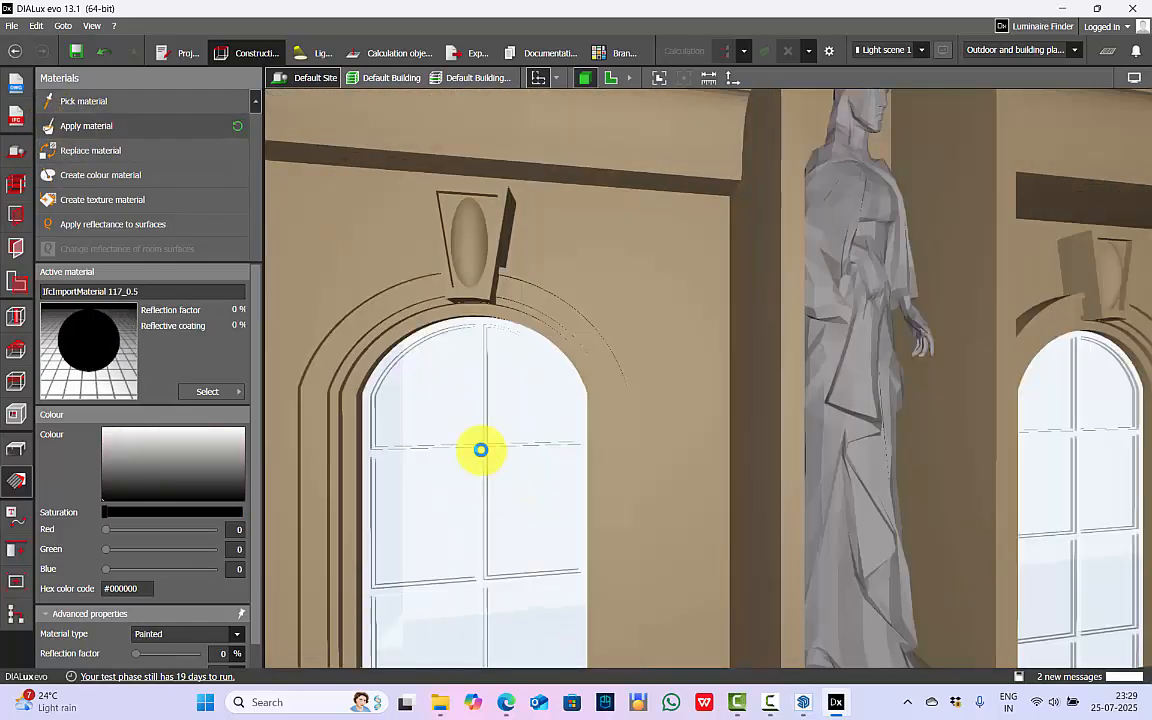
Apply the black material to the frames of the other four glazed arched windows.
{"action": "scroll", "coordinate": [643, 424], "scroll_direction": "down", "scroll_amount": 5}
{"action": "scroll", "coordinate": [609, 404], "scroll_direction": "up", "scroll_amount": 5}
{"action": "left_click", "coordinate": [607, 404]}
{"action": "scroll", "coordinate": [648, 402], "scroll_direction": "down", "scroll_amount": 5}
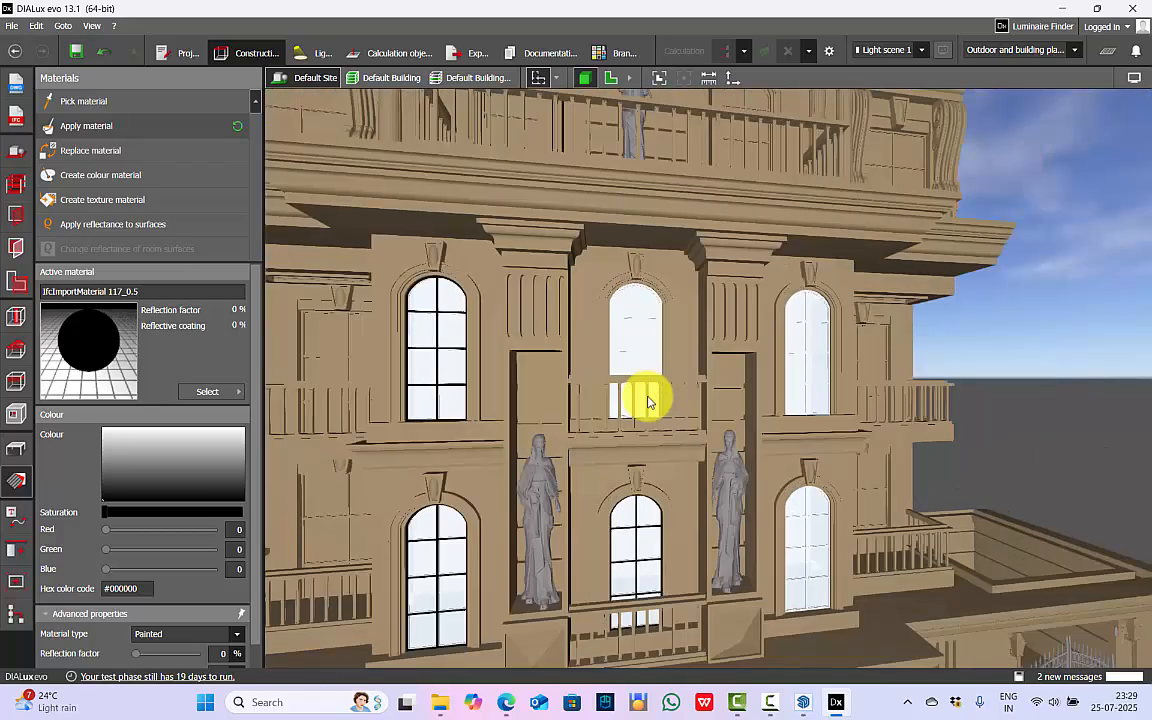
{"action": "scroll", "coordinate": [636, 315], "scroll_direction": "up", "scroll_amount": 5}
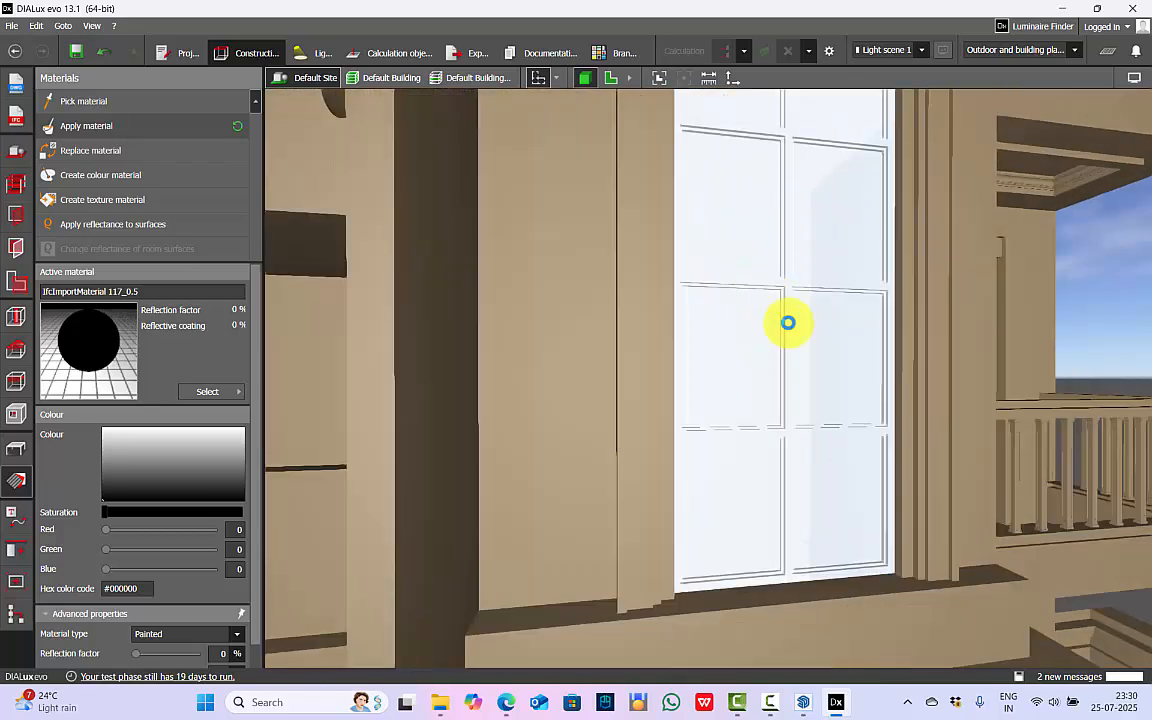
{"action": "scroll", "coordinate": [755, 553], "scroll_direction": "down", "scroll_amount": 2}
{"action": "scroll", "coordinate": [708, 428], "scroll_direction": "down", "scroll_amount": 8}
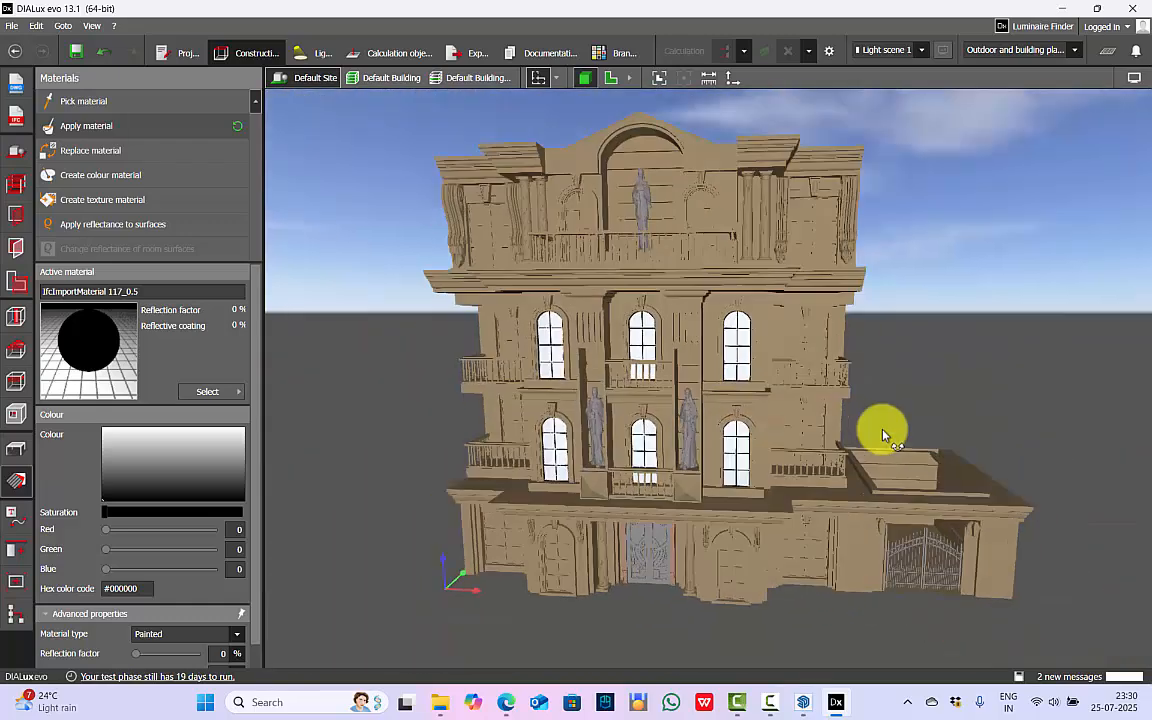
Draw a rectangular floor element of about 22.55 by 14 m around the building in the site's floor plan.
{"action": "left_click", "coordinate": [16, 448]}
{"action": "left_click", "coordinate": [611, 77]}
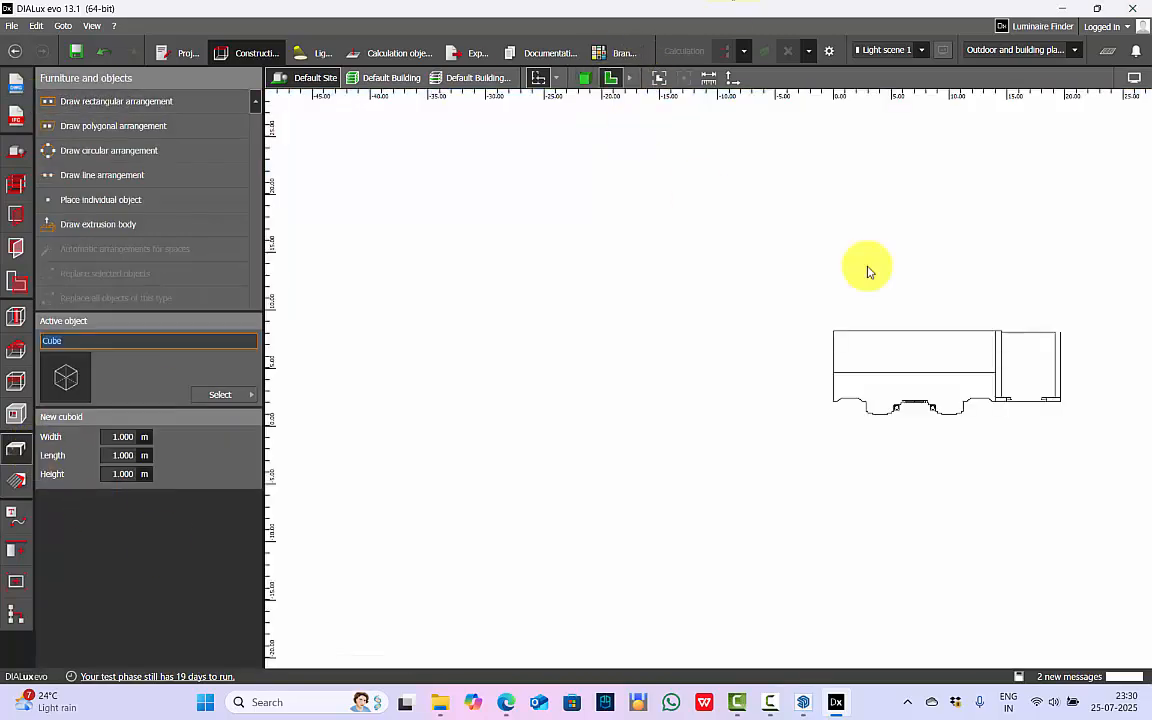
{"action": "left_click", "coordinate": [15, 155]}
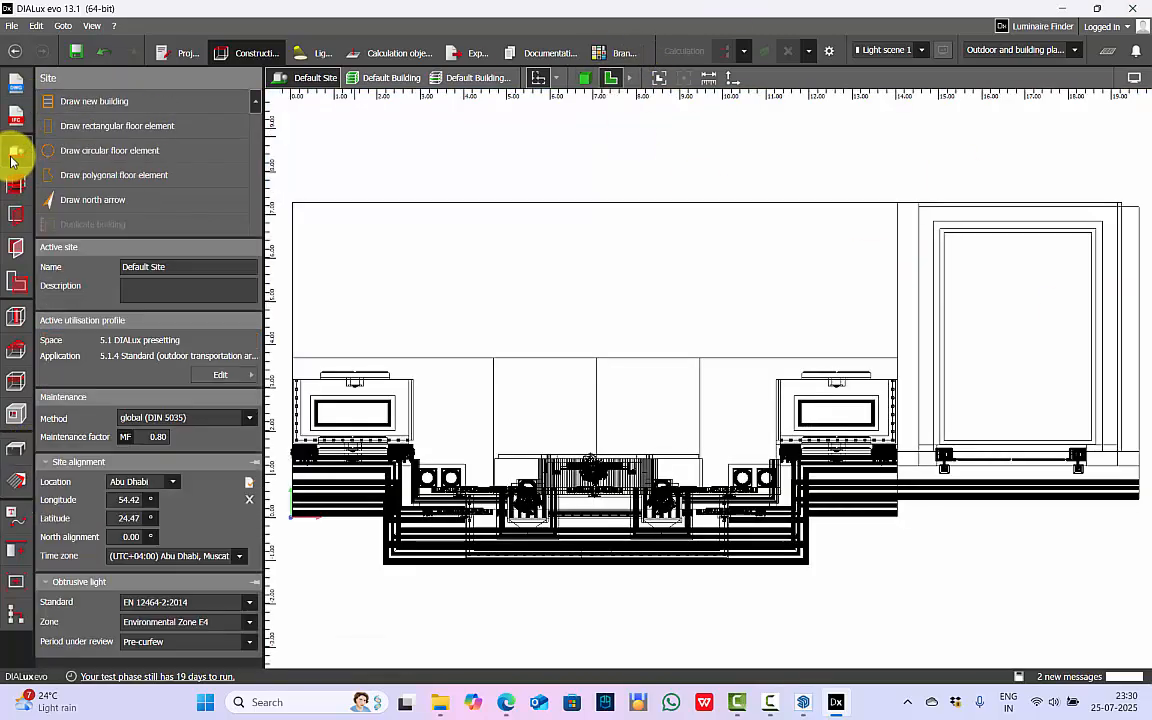
{"action": "left_click", "coordinate": [150, 128]}
{"action": "scroll", "coordinate": [576, 354], "scroll_direction": "down", "scroll_amount": 2}
{"action": "scroll", "coordinate": [576, 354], "scroll_direction": "down", "scroll_amount": 1}
{"action": "left_click", "coordinate": [370, 221]}
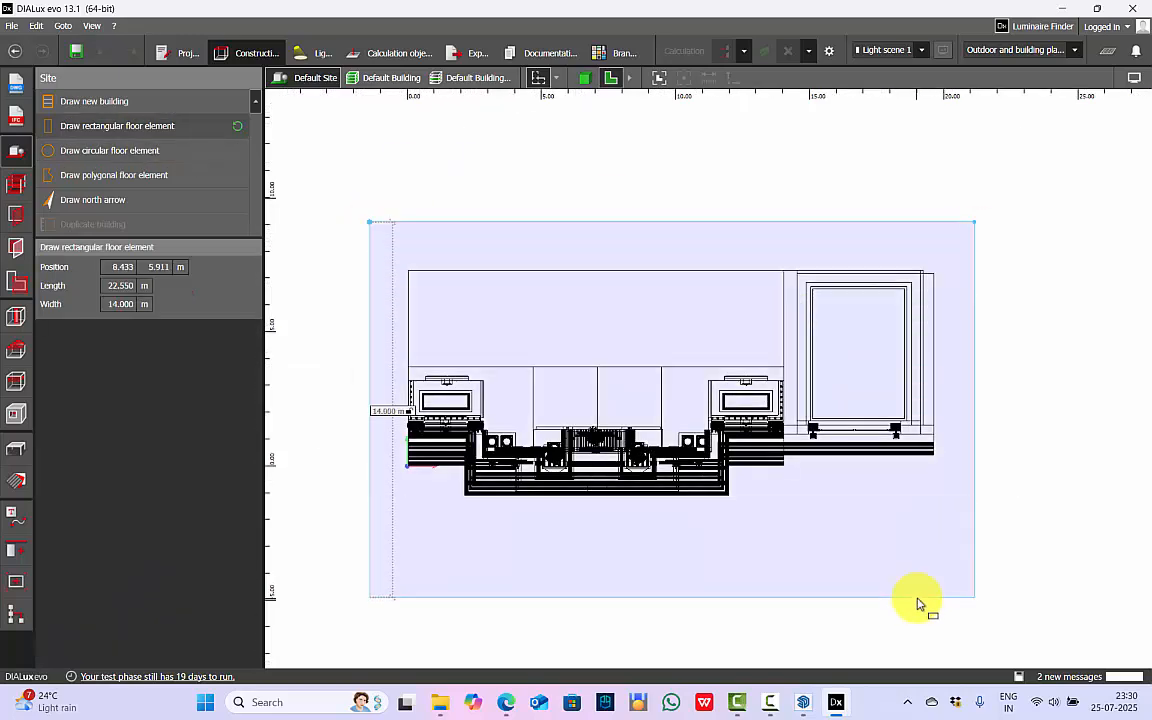
Apply a dark grey metallic texture material with 20% reflection to the new floor element in 3D.
{"action": "left_click", "coordinate": [1030, 396]}
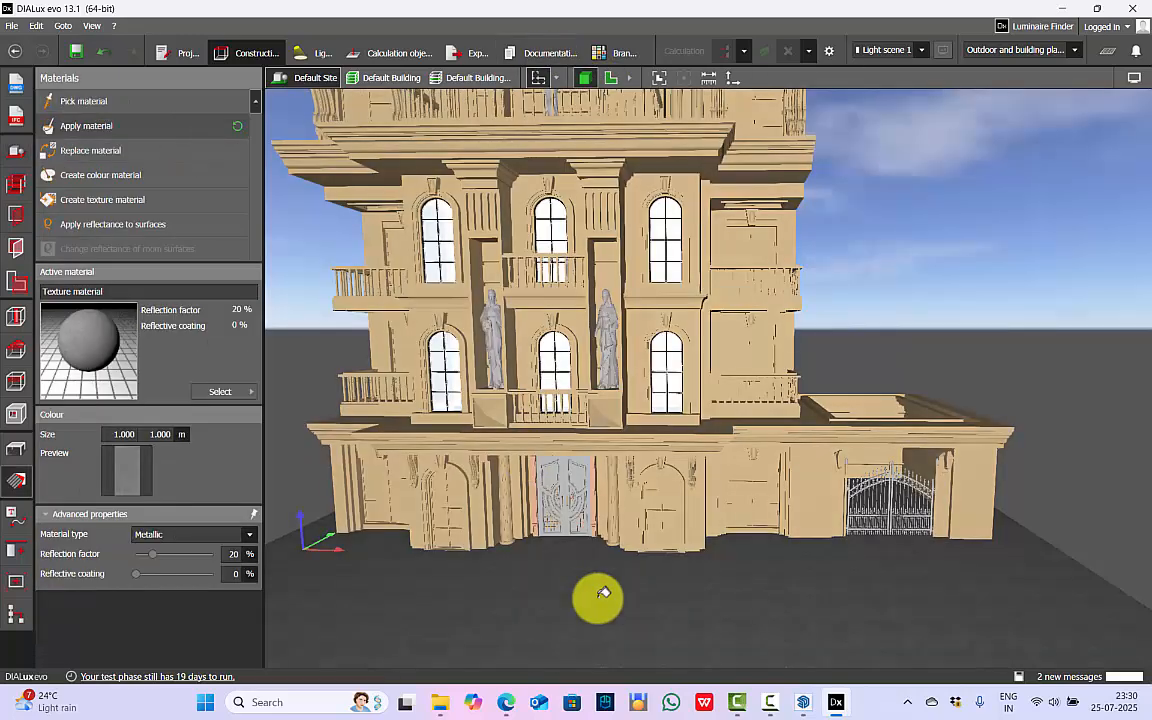
{"action": "left_click_drag", "start_coordinate": [599, 597], "coordinate": [342, 555]}
{"action": "left_click", "coordinate": [18, 463]}
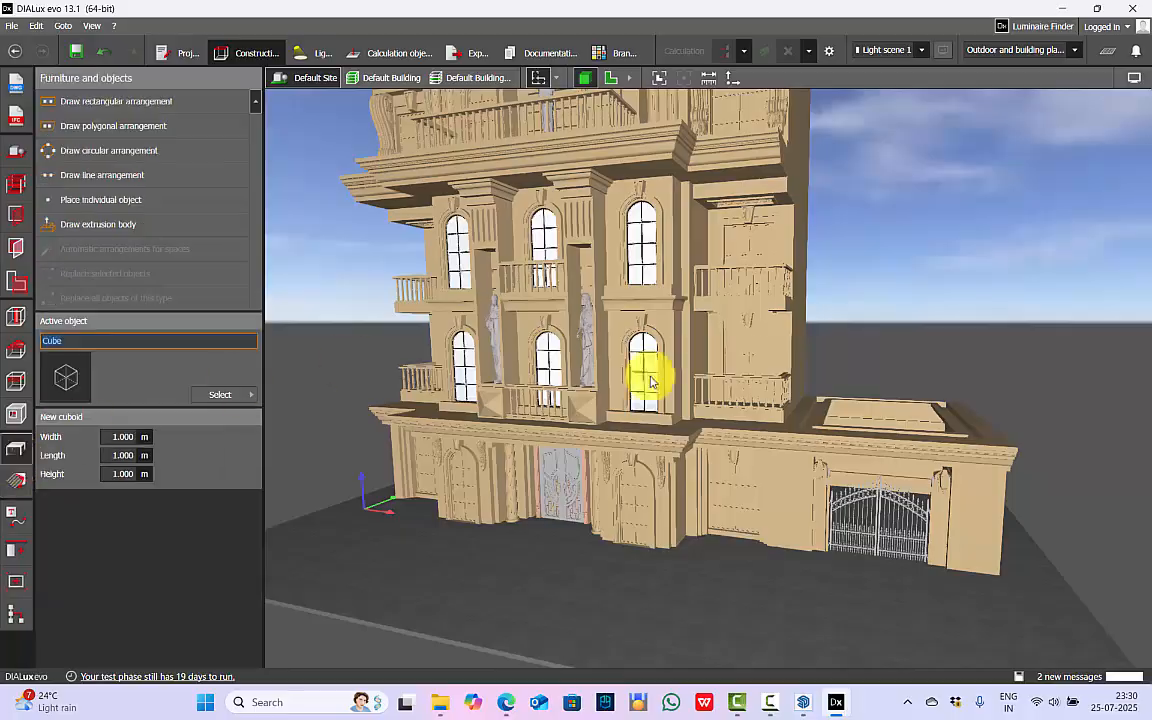
Display the building's front elevation and examine the facade's windows, balconies, statues and gate.
{"action": "left_click", "coordinate": [611, 77]}
{"action": "scroll", "coordinate": [497, 445], "scroll_direction": "up", "scroll_amount": 8}
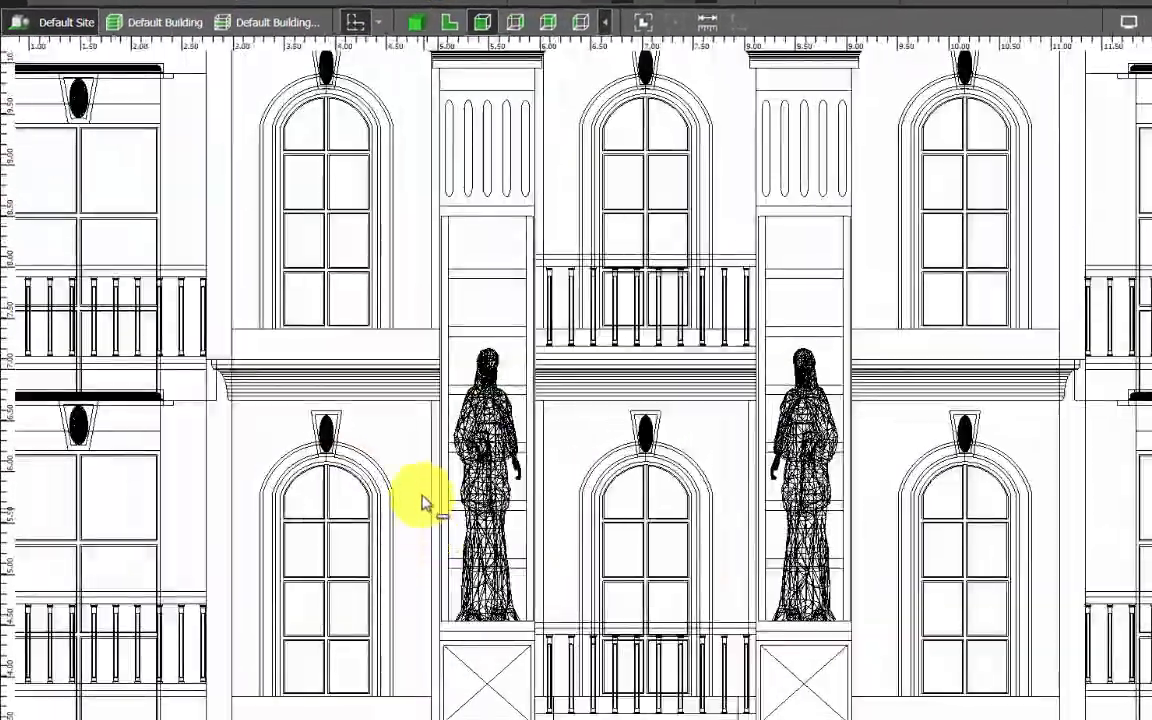
{"action": "scroll", "coordinate": [793, 242], "scroll_direction": "down", "scroll_amount": 5}
{"action": "scroll", "coordinate": [757, 238], "scroll_direction": "down", "scroll_amount": 3}
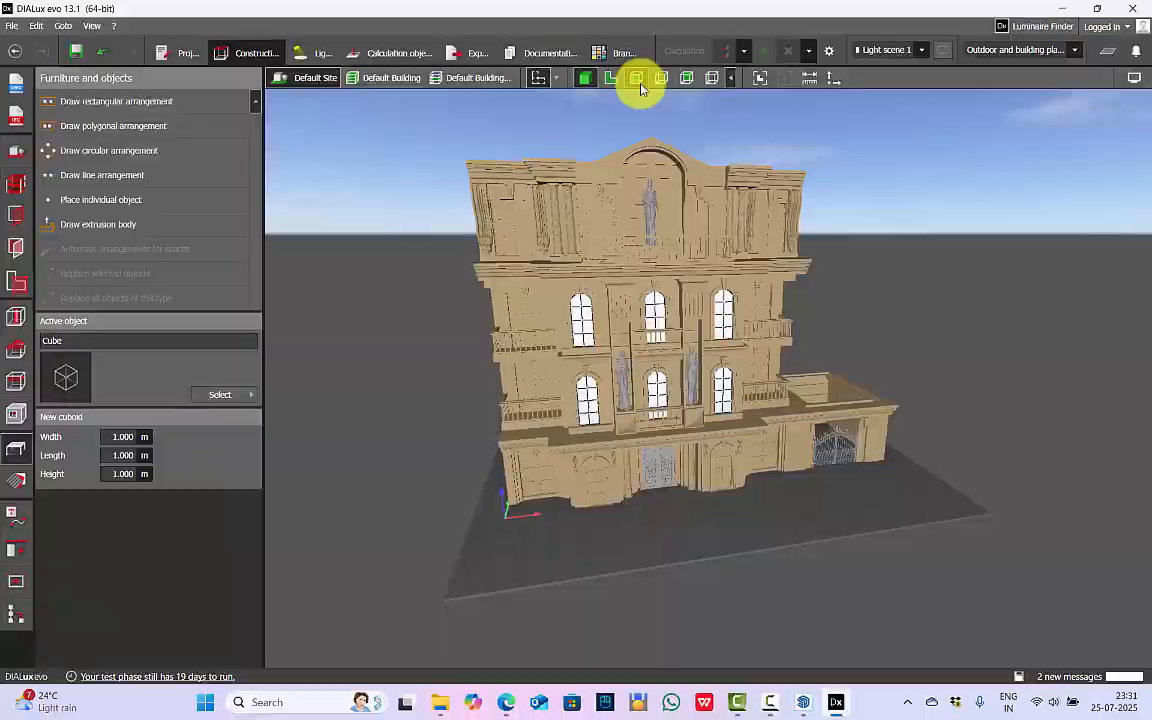
{"action": "left_click", "coordinate": [640, 80]}
{"action": "scroll", "coordinate": [790, 255], "scroll_direction": "down", "scroll_amount": 5}
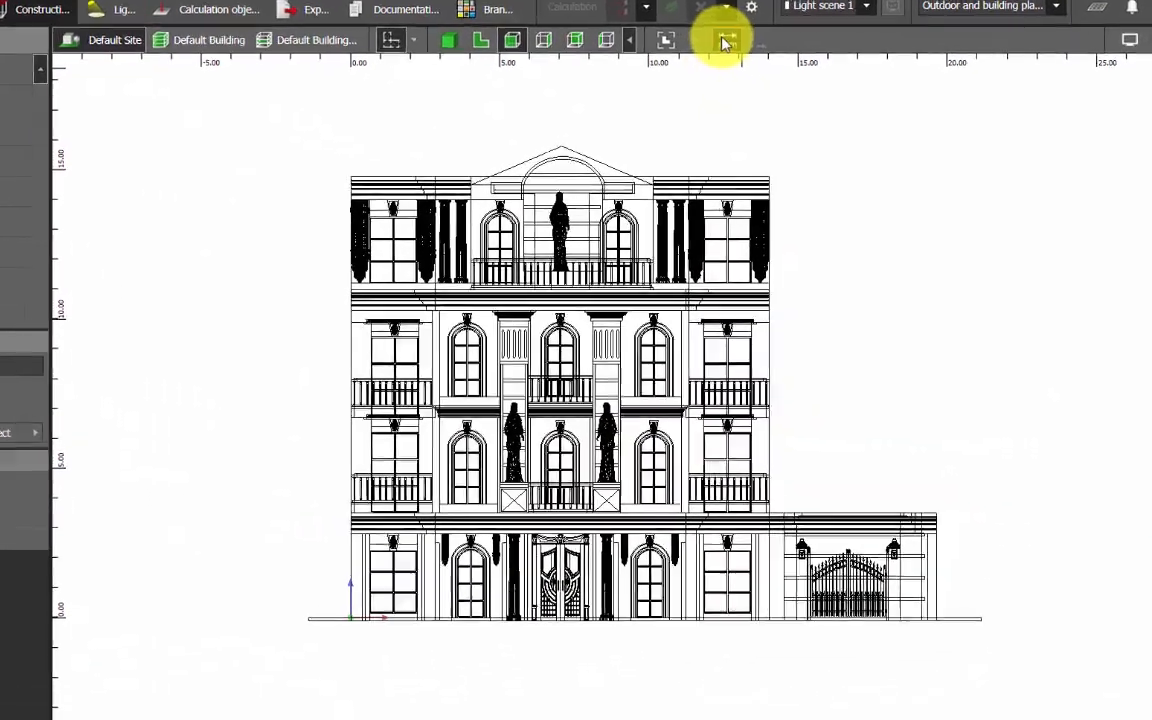
{"action": "left_click", "coordinate": [774, 61]}
{"action": "left_click", "coordinate": [628, 157]}
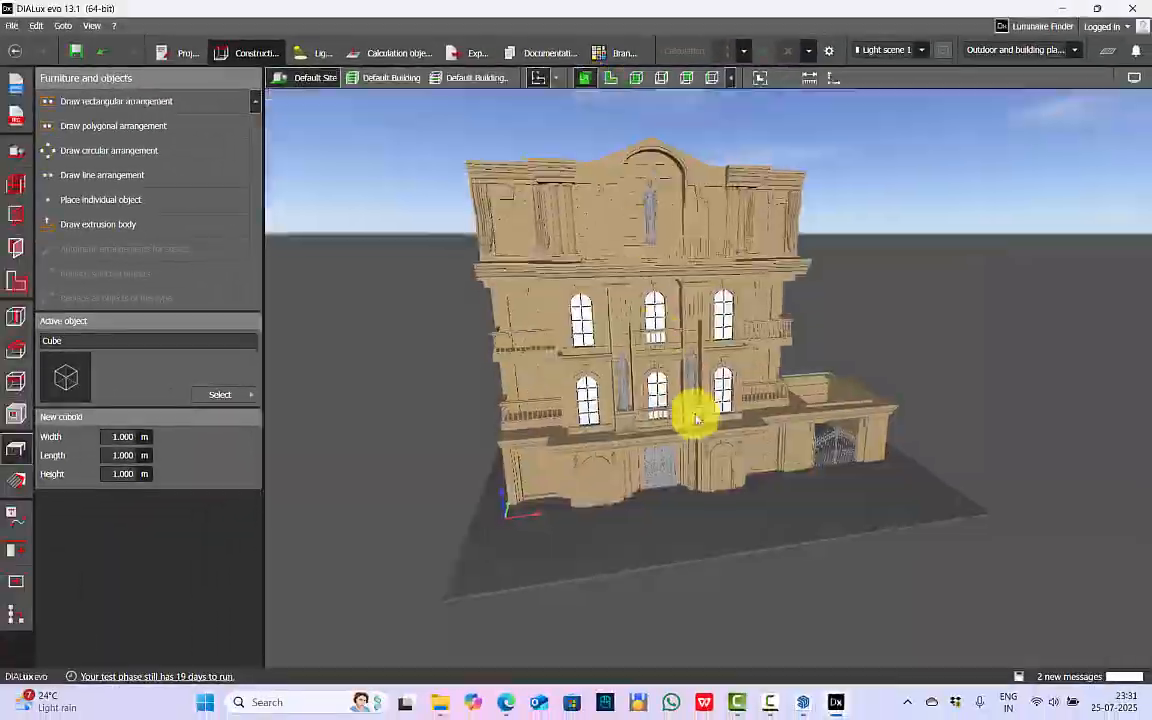
Show the building's front facade in 3D and save the project.
{"action": "left_click_drag", "start_coordinate": [694, 406], "coordinate": [658, 478]}
{"action": "scroll", "coordinate": [537, 243], "scroll_direction": "up", "scroll_amount": 5}
{"action": "right_click_drag", "start_coordinate": [537, 243], "coordinate": [747, 470]}
{"action": "scroll", "coordinate": [661, 409], "scroll_direction": "down", "scroll_amount": 4}
{"action": "scroll", "coordinate": [661, 409], "scroll_direction": "up", "scroll_amount": 4}
{"action": "scroll", "coordinate": [681, 437], "scroll_direction": "down", "scroll_amount": 2}
{"action": "scroll", "coordinate": [729, 504], "scroll_direction": "up", "scroll_amount": 1}
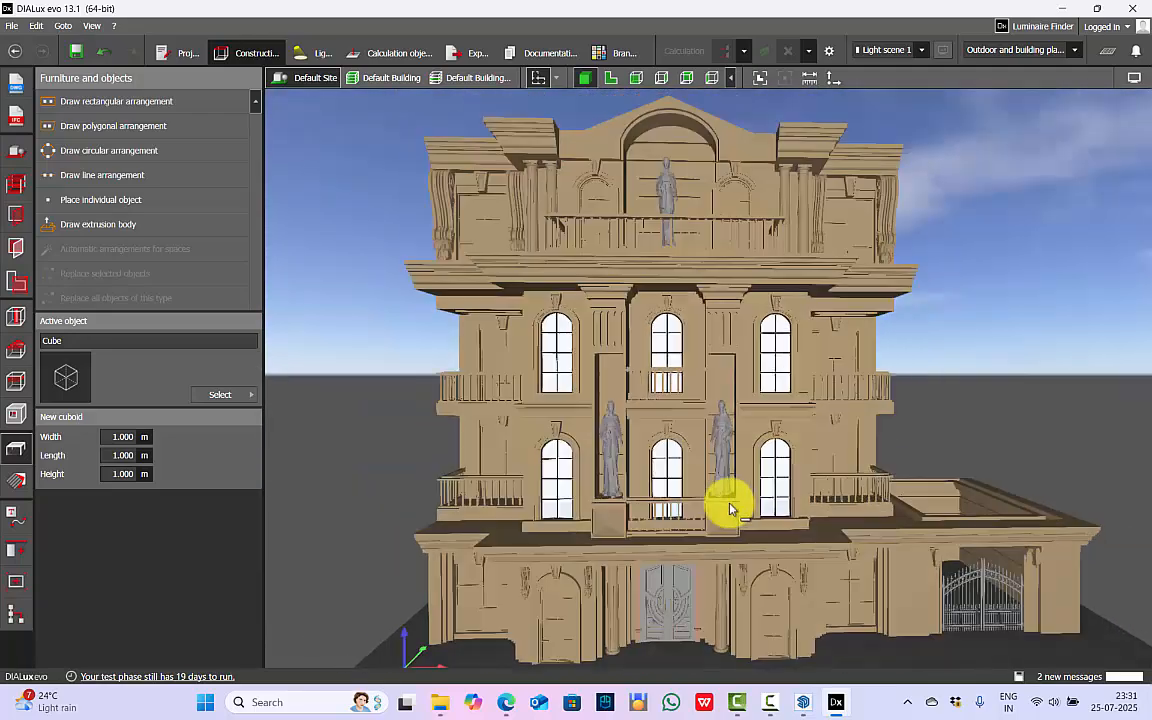
{"action": "key", "text": "ctrl+s"}
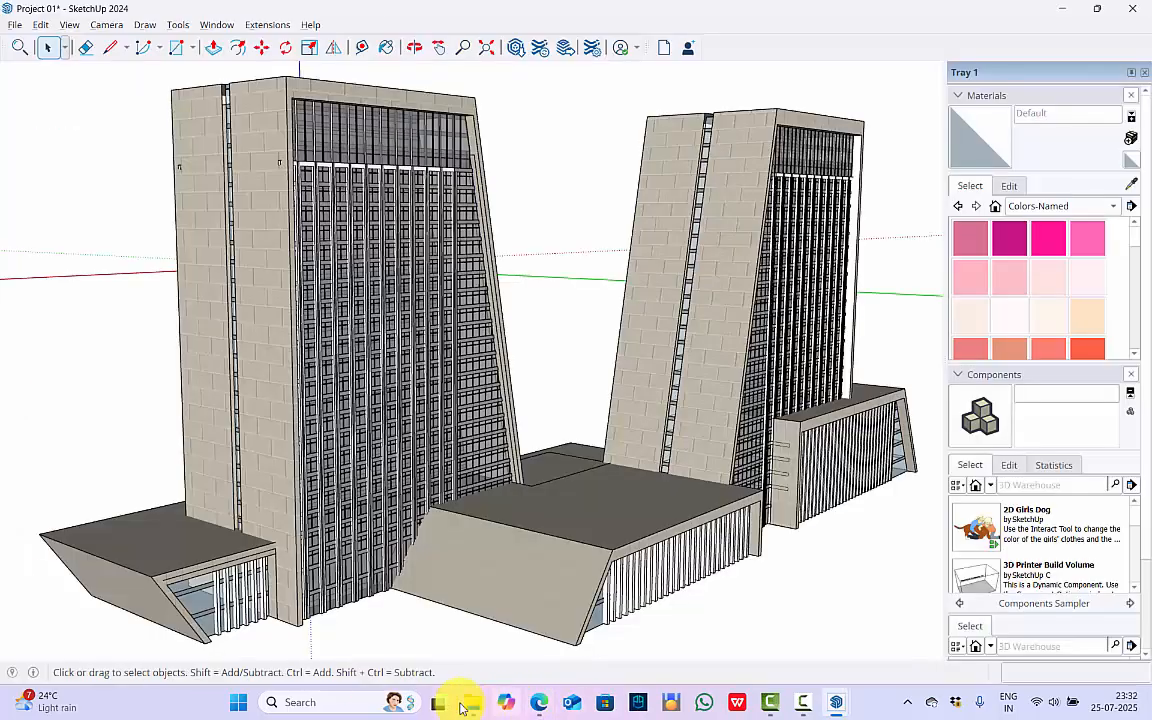
Open Project 3.skp in SketchUp and delete the dark ground plane surrounding the pagoda.
{"action": "left_click", "coordinate": [474, 707]}
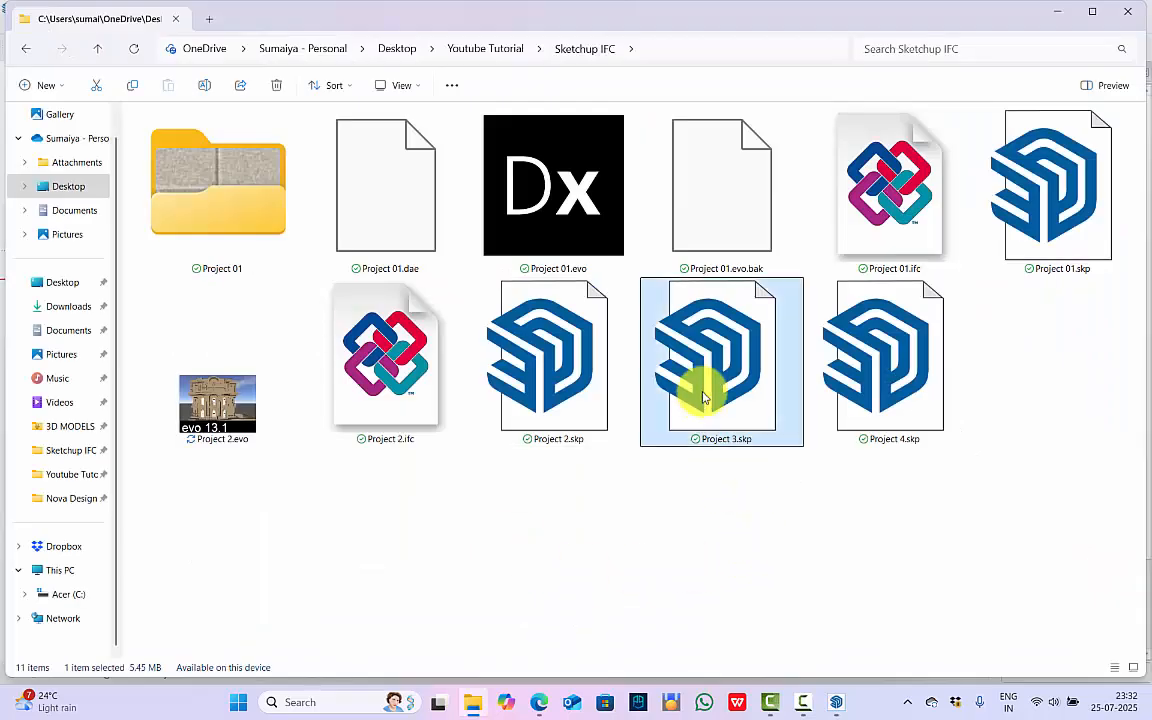
{"action": "double_click", "coordinate": [710, 360]}
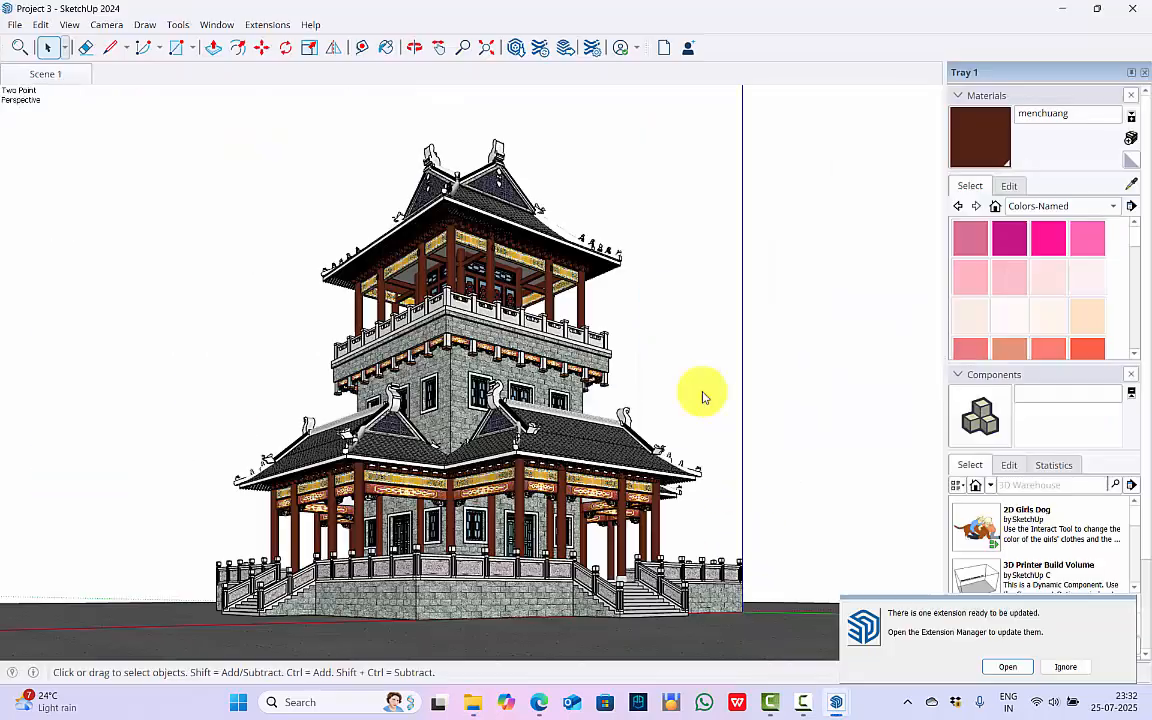
{"action": "left_click", "coordinate": [478, 56]}
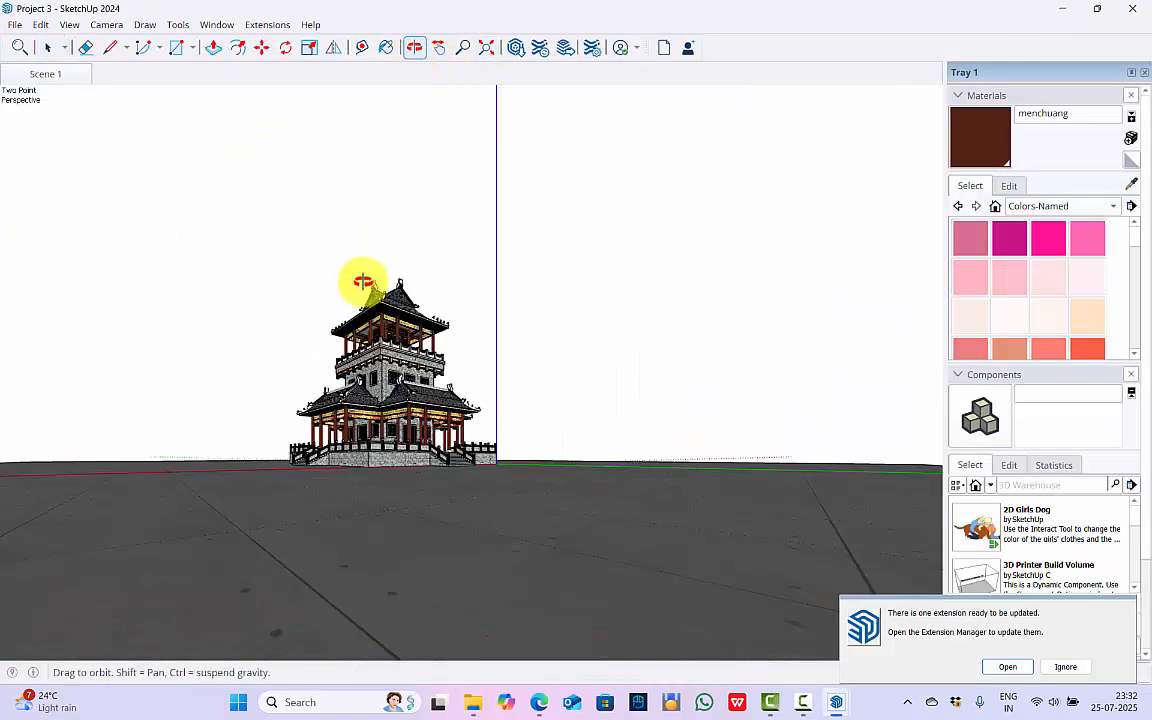
{"action": "left_click_drag", "start_coordinate": [362, 282], "coordinate": [458, 486]}
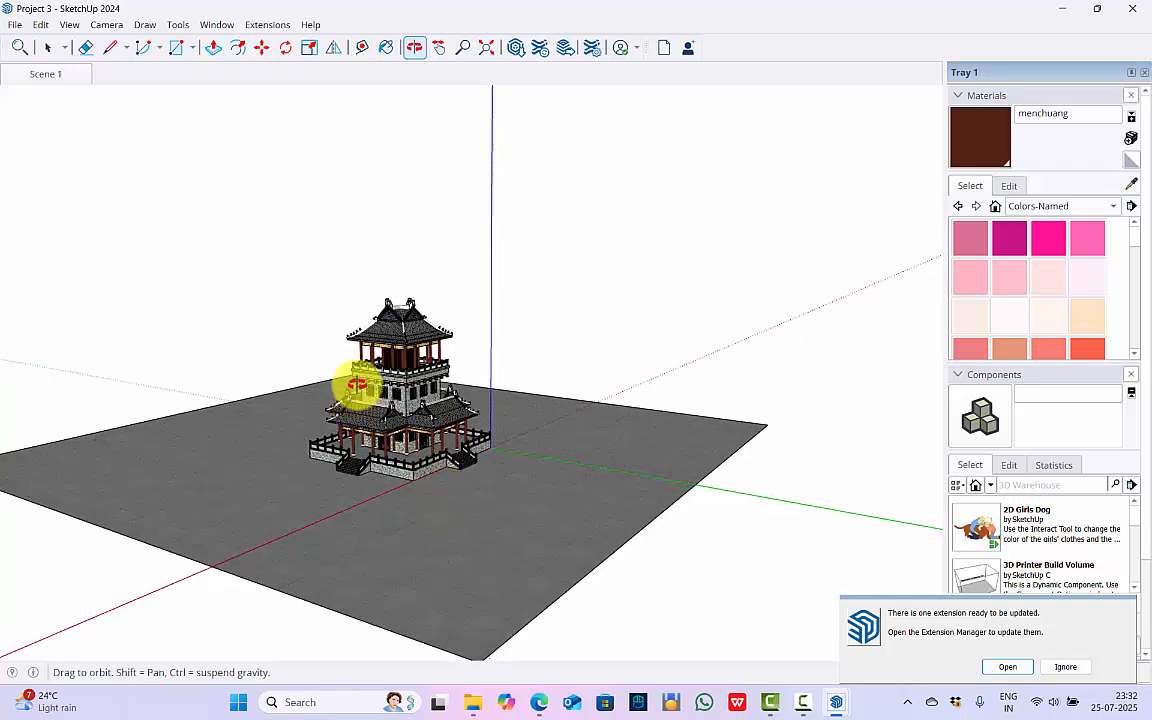
{"action": "left_click_drag", "start_coordinate": [355, 388], "coordinate": [375, 470]}
{"action": "key", "text": "space"}
{"action": "left_click", "coordinate": [548, 427]}
{"action": "key", "text": "Delete"}
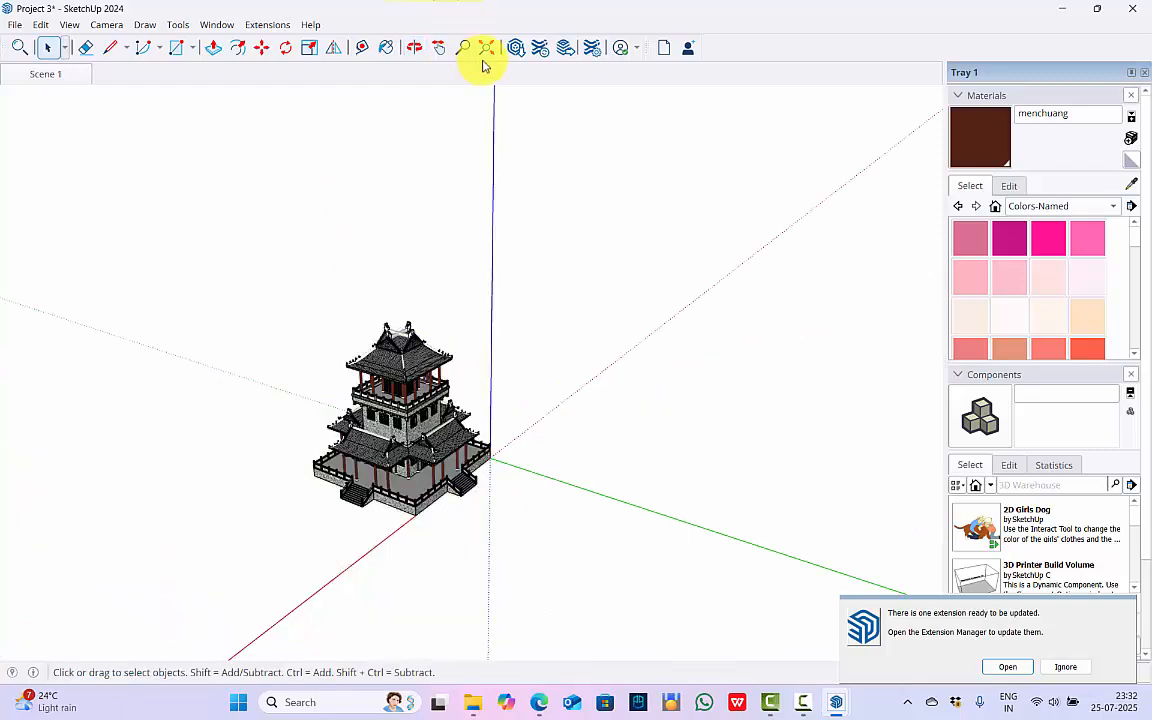
Examine the pagoda as a whole and the lattice windows in its middle storey's stone walls.
{"action": "left_click", "coordinate": [483, 63]}
{"action": "scroll", "coordinate": [215, 555], "scroll_direction": "up", "scroll_amount": 2}
{"action": "middle_click_drag", "start_coordinate": [225, 560], "coordinate": [394, 303]}
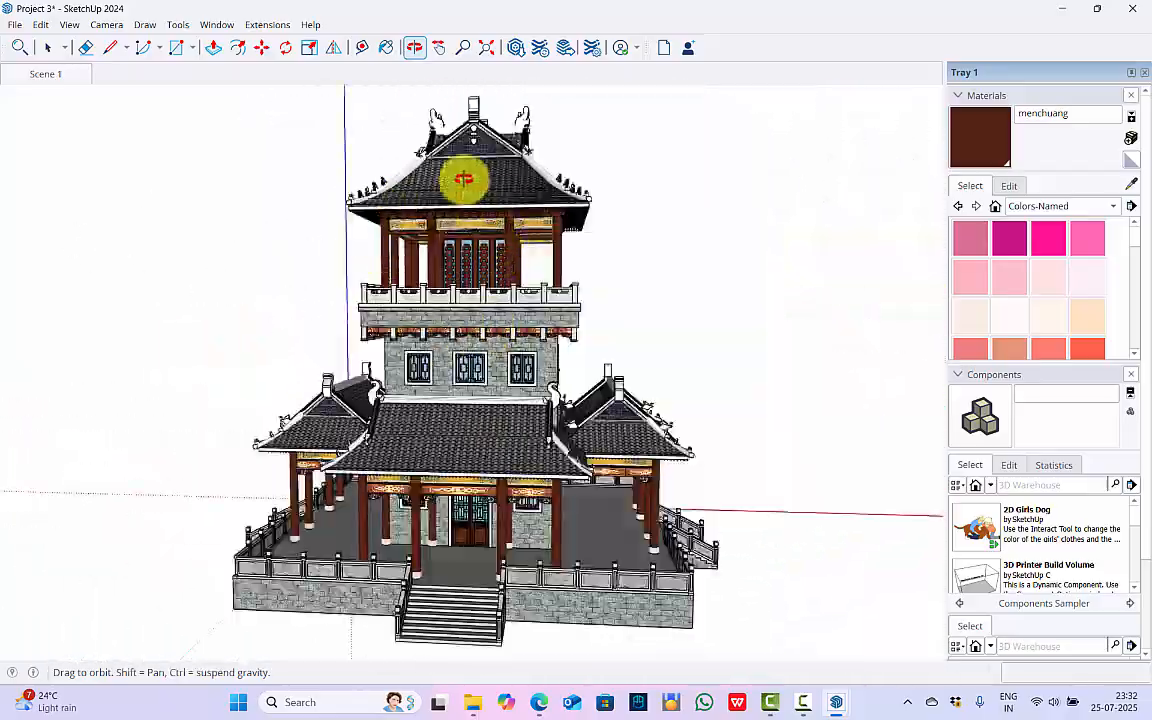
{"action": "scroll", "coordinate": [465, 337], "scroll_direction": "up", "scroll_amount": 5}
{"action": "scroll", "coordinate": [378, 481], "scroll_direction": "up", "scroll_amount": 3}
{"action": "scroll", "coordinate": [378, 478], "scroll_direction": "up", "scroll_amount": 2}
{"action": "scroll", "coordinate": [443, 450], "scroll_direction": "up", "scroll_amount": 2}
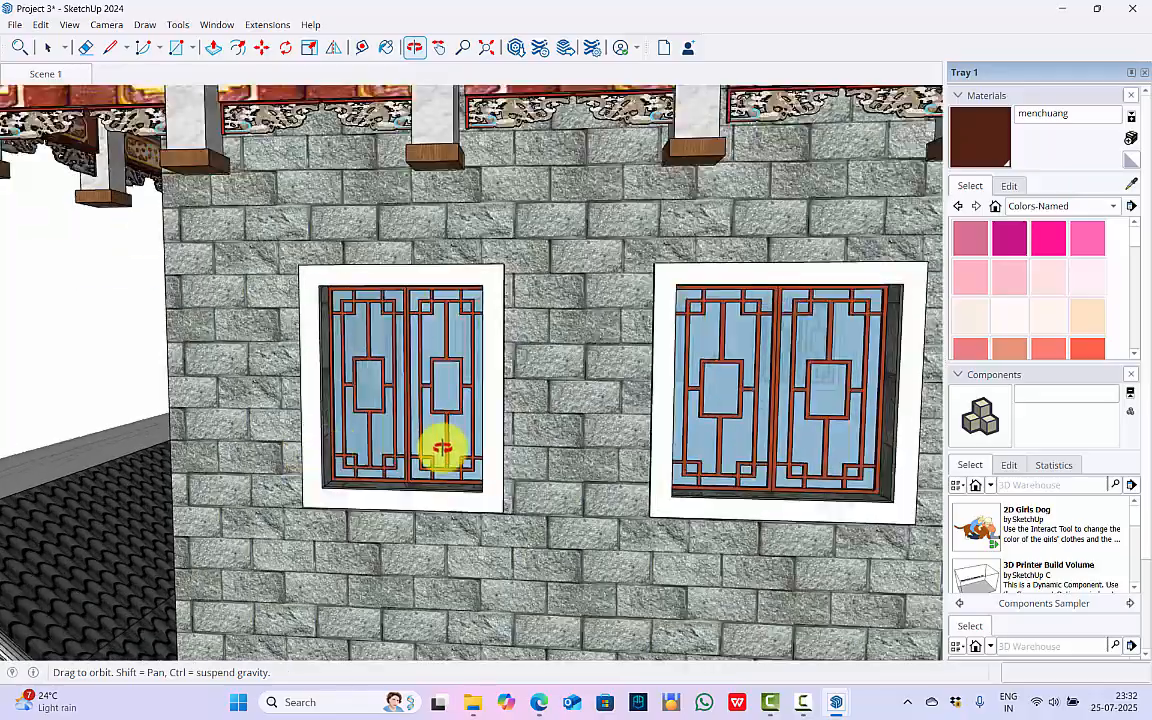
{"action": "middle_click_drag", "start_coordinate": [443, 450], "coordinate": [707, 406]}
{"action": "scroll", "coordinate": [331, 389], "scroll_direction": "up", "scroll_amount": 5}
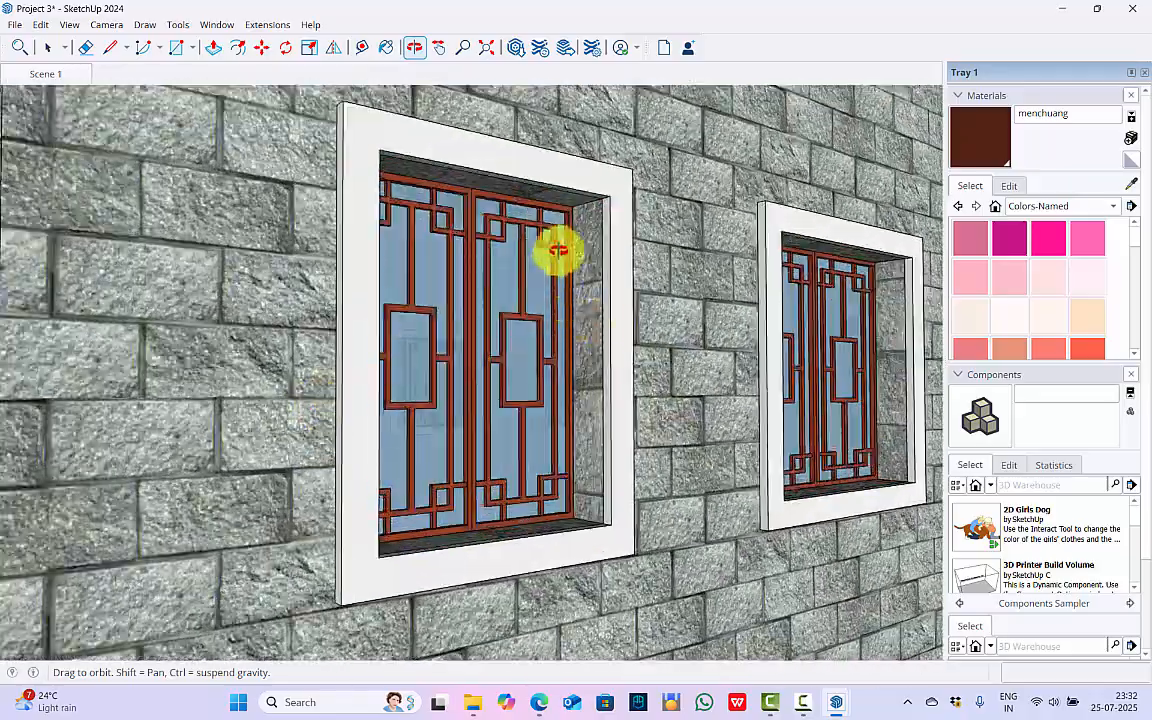
{"action": "scroll", "coordinate": [477, 478], "scroll_direction": "down", "scroll_amount": 10}
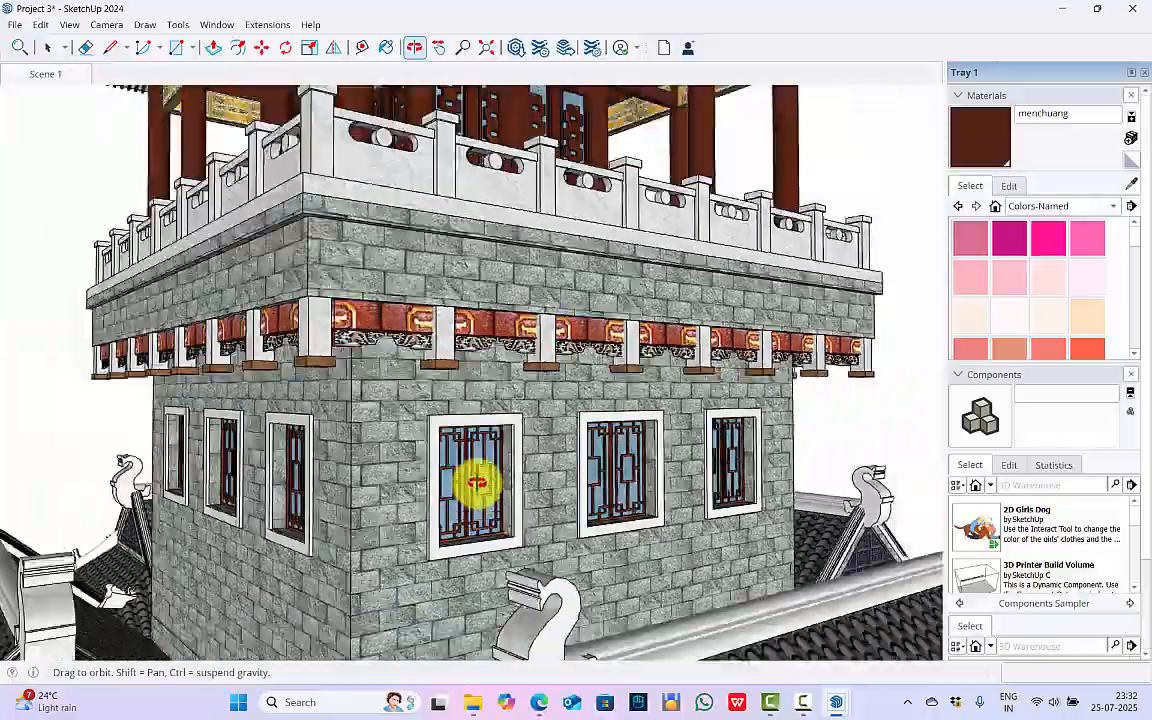
{"action": "scroll", "coordinate": [477, 483], "scroll_direction": "down", "scroll_amount": 2}
Examine the pagoda's upper pavilion, including its columns, lattice doors, balustrade and decorated beams.
{"action": "middle_click_drag", "start_coordinate": [577, 126], "coordinate": [547, 495]}
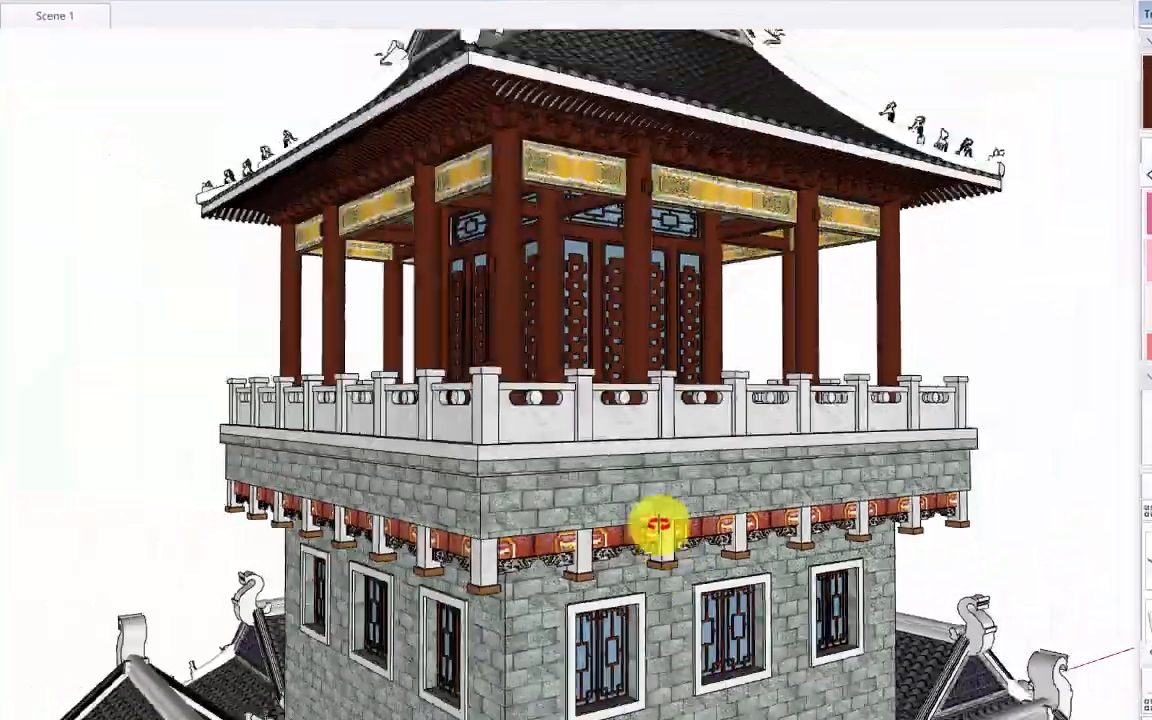
{"action": "scroll", "coordinate": [478, 286], "scroll_direction": "up", "scroll_amount": 6}
{"action": "middle_click_drag", "start_coordinate": [478, 286], "coordinate": [442, 253]}
{"action": "mouse_move", "coordinate": [537, 231]}
{"action": "middle_mouse_down"}
{"action": "mouse_move", "coordinate": [648, 489]}
{"action": "mouse_move", "coordinate": [669, 445]}
{"action": "mouse_move", "coordinate": [435, 455]}
{"action": "mouse_move", "coordinate": [463, 282]}
{"action": "mouse_move", "coordinate": [633, 440]}
{"action": "mouse_move", "coordinate": [787, 391]}
{"action": "mouse_move", "coordinate": [682, 382]}
{"action": "mouse_move", "coordinate": [437, 399]}
{"action": "mouse_move", "coordinate": [512, 417]}
{"action": "mouse_move", "coordinate": [743, 399]}
{"action": "mouse_move", "coordinate": [736, 314]}
{"action": "mouse_move", "coordinate": [622, 285]}
{"action": "mouse_move", "coordinate": [576, 139]}
{"action": "mouse_move", "coordinate": [527, 460]}
{"action": "mouse_move", "coordinate": [431, 331]}
{"action": "middle_mouse_up"}
{"action": "scroll", "coordinate": [463, 282], "scroll_direction": "down", "scroll_amount": 4}
{"action": "scroll", "coordinate": [707, 419], "scroll_direction": "up", "scroll_amount": 4}
{"action": "scroll", "coordinate": [736, 314], "scroll_direction": "down", "scroll_amount": 3}
{"action": "scroll", "coordinate": [576, 139], "scroll_direction": "down", "scroll_amount": 5}
{"action": "scroll", "coordinate": [527, 460], "scroll_direction": "up", "scroll_amount": 4}
{"action": "scroll", "coordinate": [431, 331], "scroll_direction": "down", "scroll_amount": 5}
{"action": "mouse_move", "coordinate": [715, 522]}
{"action": "middle_mouse_down"}
{"action": "mouse_move", "coordinate": [548, 381]}
{"action": "mouse_move", "coordinate": [852, 323]}
{"action": "middle_mouse_up"}
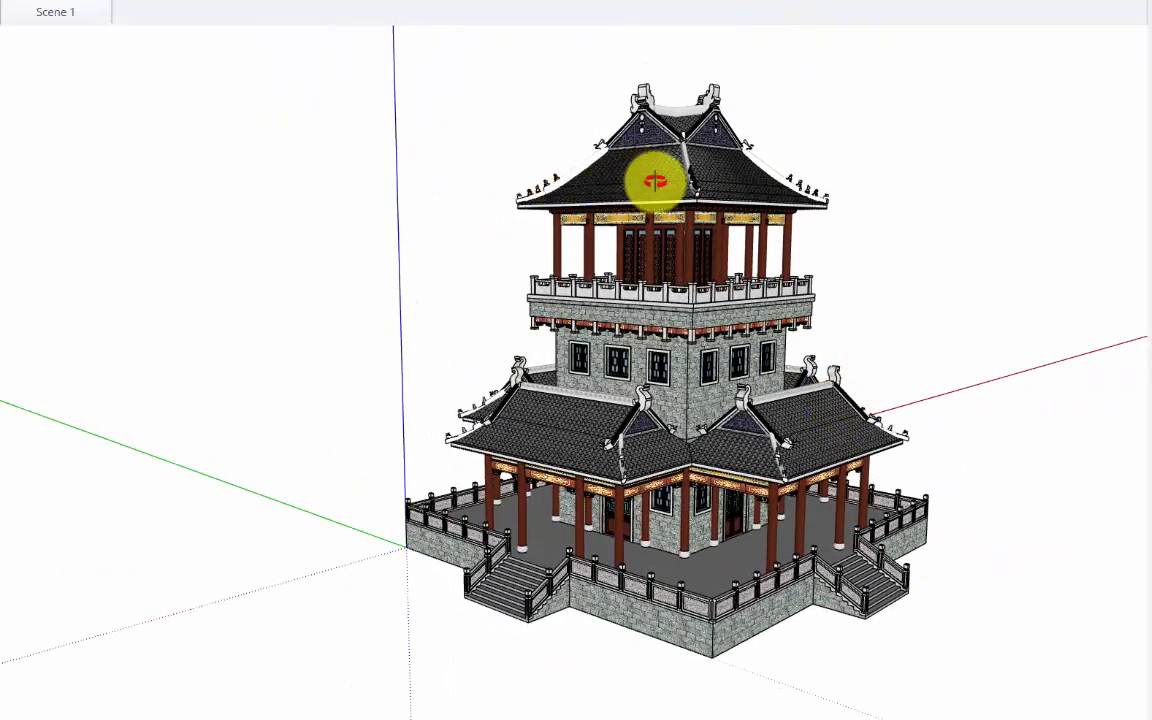
Bring up the model's statistics and set its length, area and volume units to meters.
{"action": "left_click", "coordinate": [586, 4]}
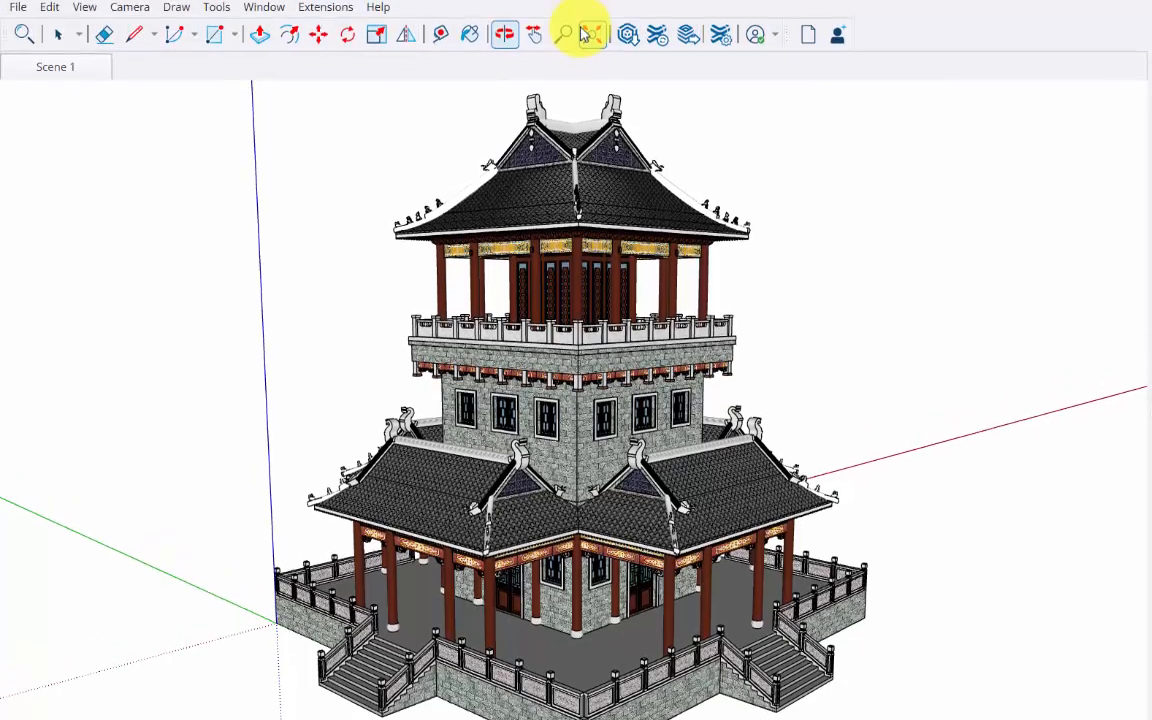
{"action": "left_click", "coordinate": [313, 147]}
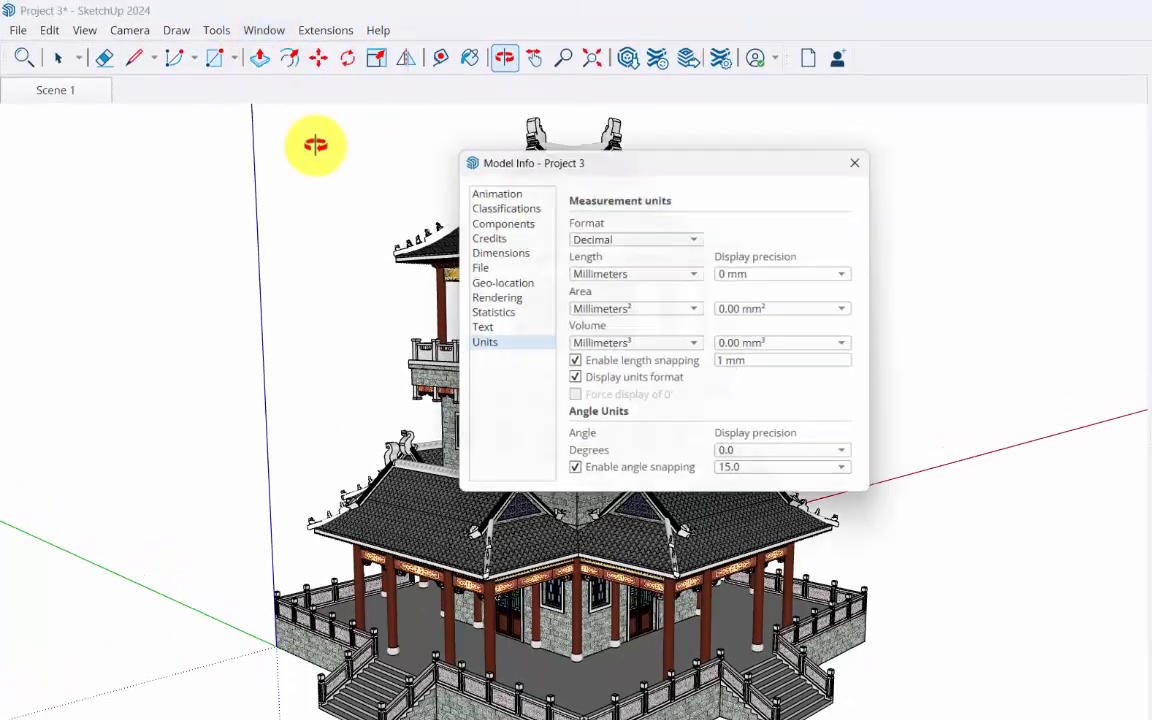
{"action": "left_click", "coordinate": [501, 314]}
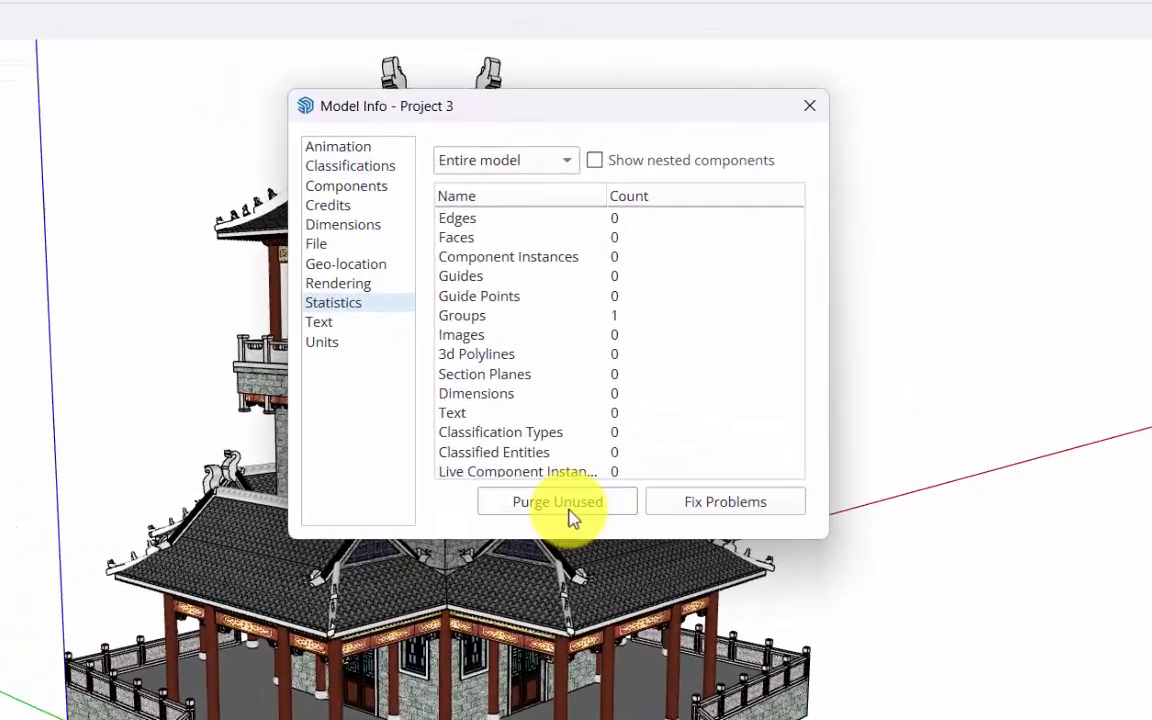
{"action": "left_click", "coordinate": [291, 345]}
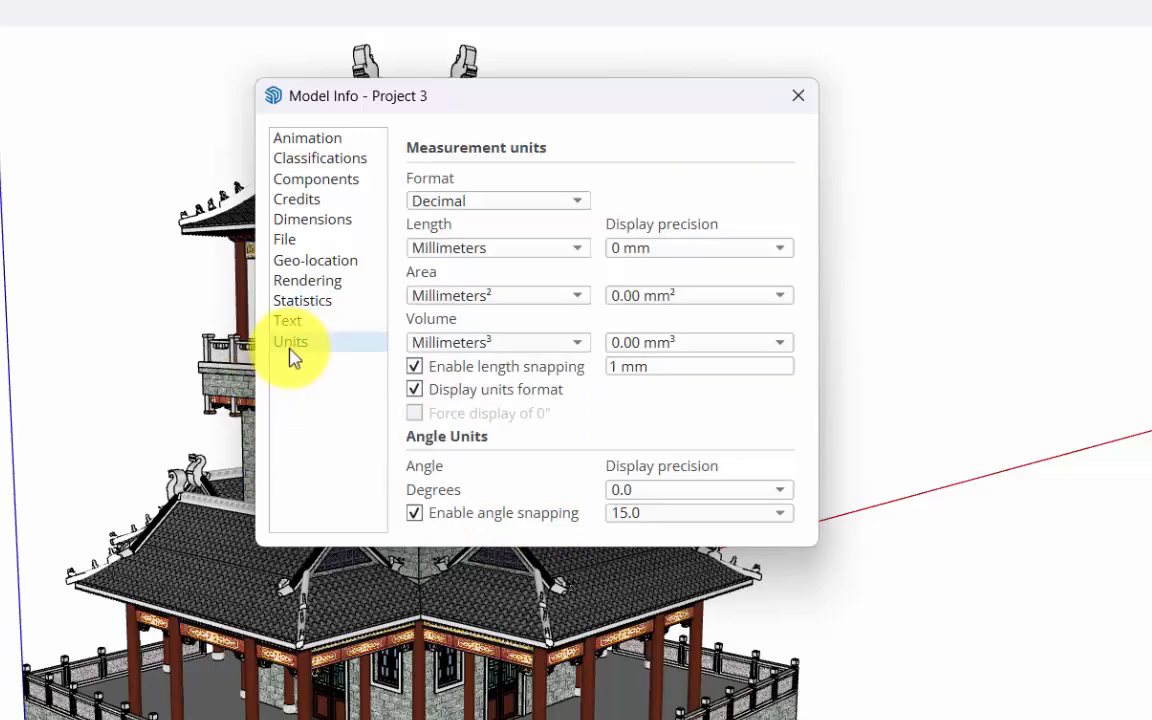
{"action": "left_click", "coordinate": [514, 257]}
{"action": "left_click", "coordinate": [496, 307]}
{"action": "left_click", "coordinate": [494, 298]}
{"action": "left_click", "coordinate": [424, 360]}
{"action": "left_click", "coordinate": [476, 342]}
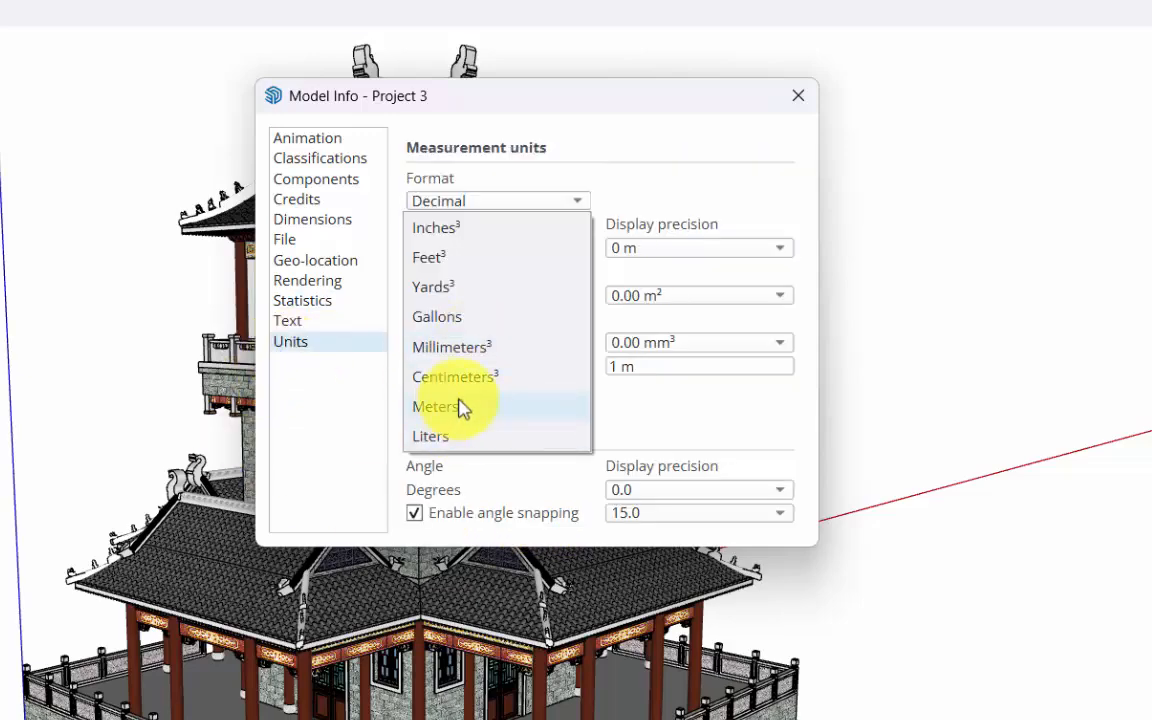
{"action": "left_click", "coordinate": [462, 407]}
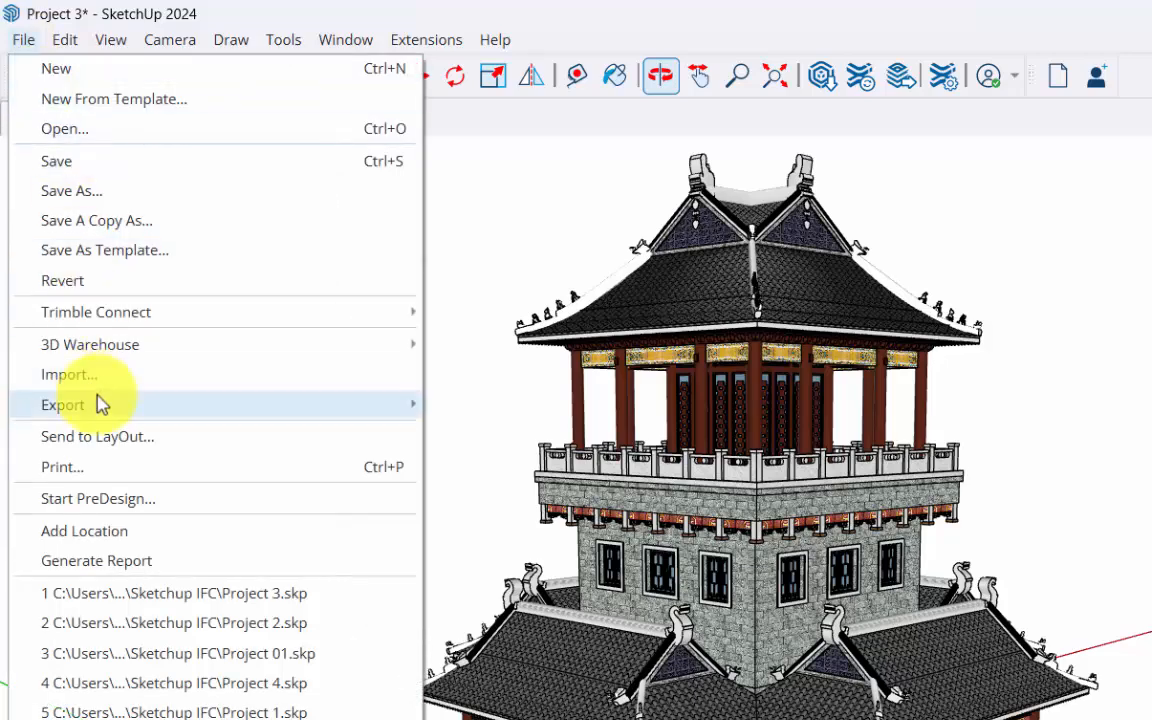
Export the pagoda model as the IFC file Project 3.ifc.
{"action": "mouse_move", "coordinate": [98, 404]}
{"action": "left_click", "coordinate": [532, 419]}
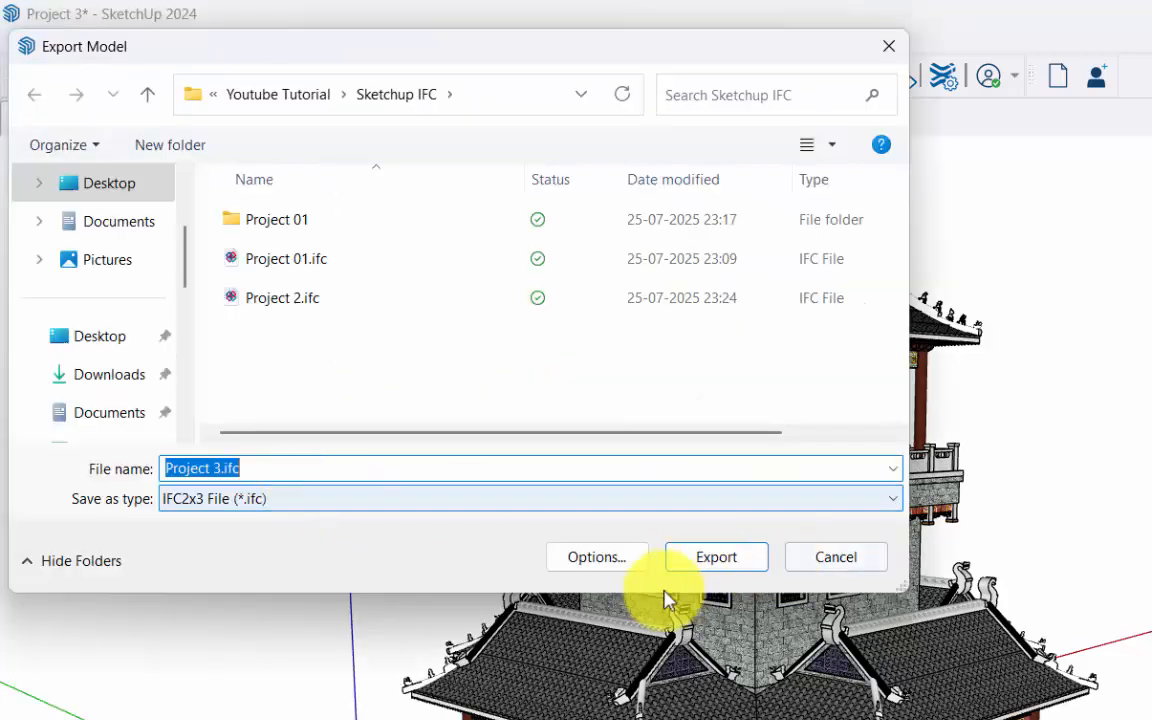
{"action": "left_click", "coordinate": [722, 562]}
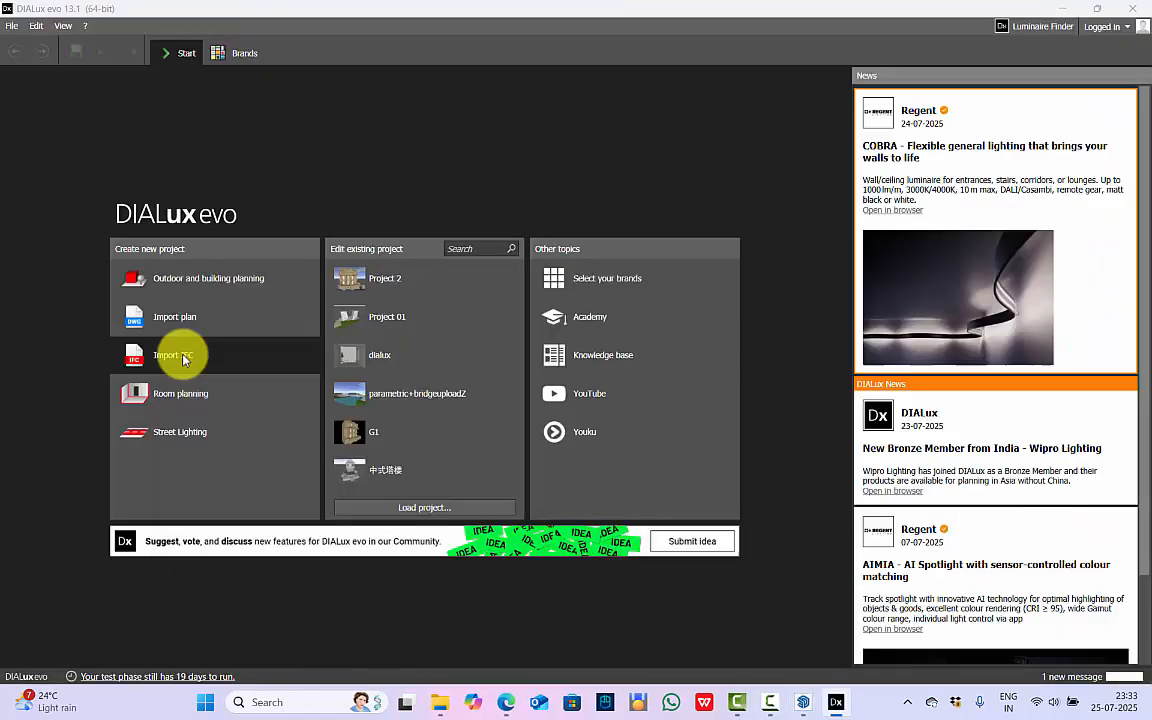
Switch to DIALux evo and import Project 3.ifc with all of its content.
{"action": "left_click", "coordinate": [182, 357]}
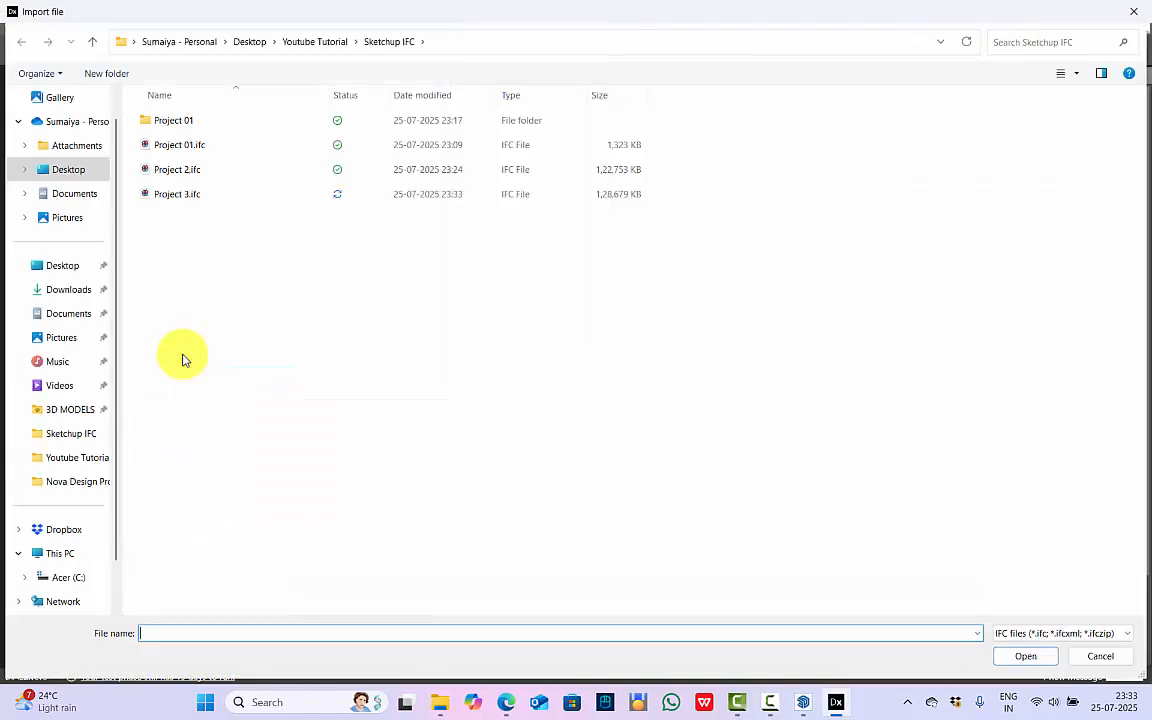
{"action": "left_click", "coordinate": [311, 196]}
{"action": "left_click", "coordinate": [1025, 657]}
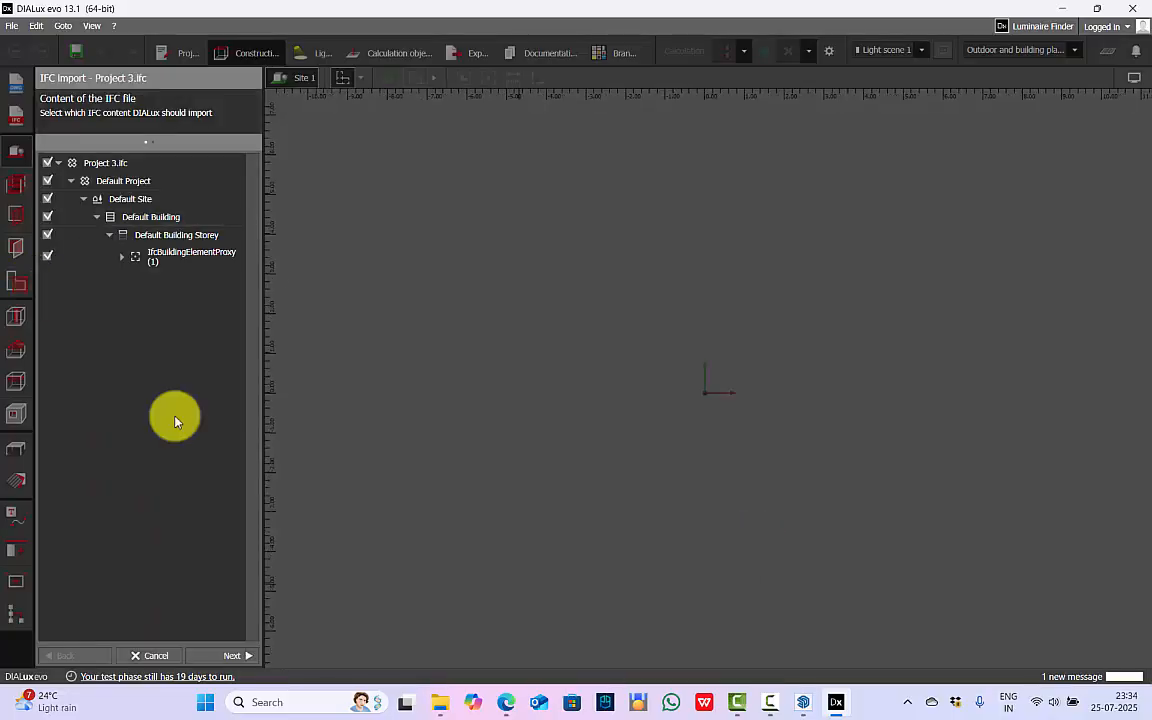
{"action": "left_click", "coordinate": [236, 656]}
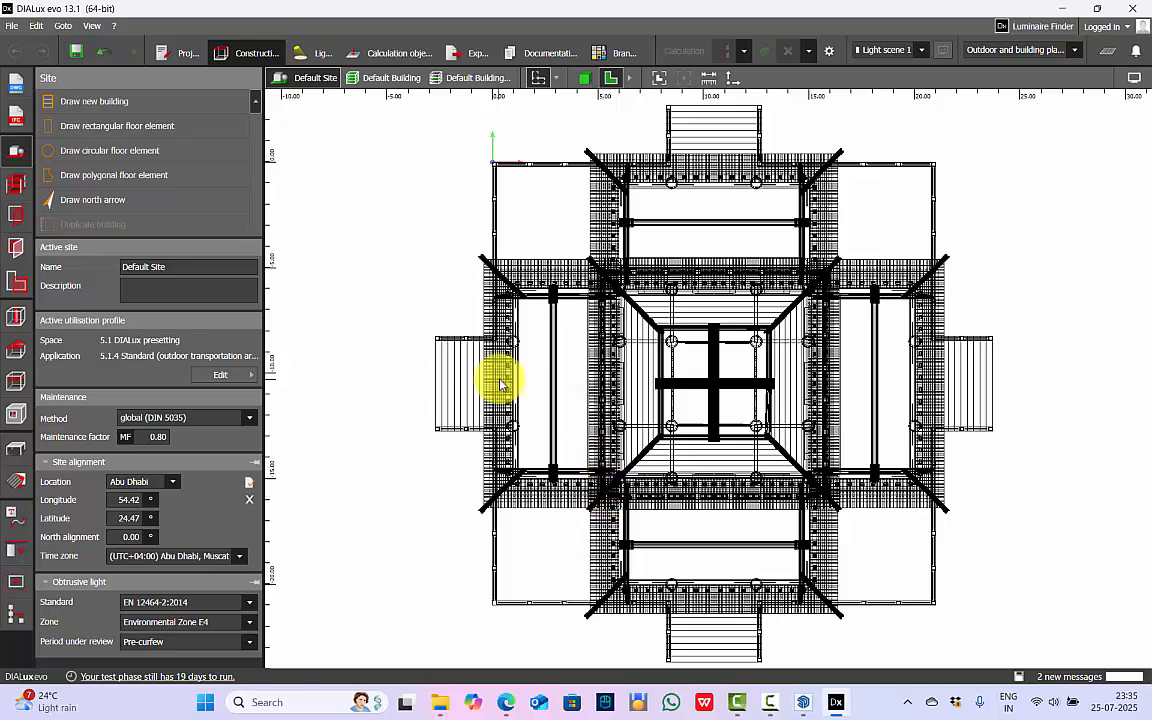
Show the imported pagoda in 3D and examine its lower roofs, ridges and animal statues.
{"action": "left_click", "coordinate": [586, 83]}
{"action": "right_click_drag", "start_coordinate": [652, 416], "coordinate": [723, 487]}
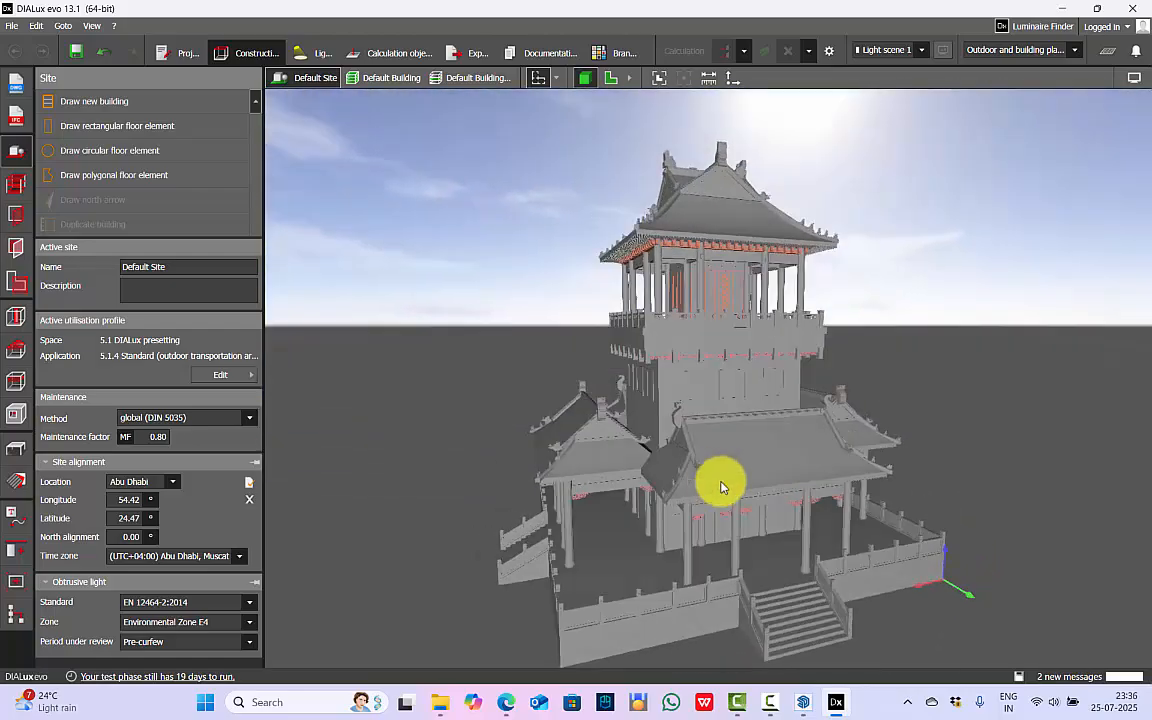
{"action": "scroll", "coordinate": [721, 487], "scroll_direction": "up", "scroll_amount": 3}
{"action": "right_click_drag", "start_coordinate": [644, 515], "coordinate": [821, 336]}
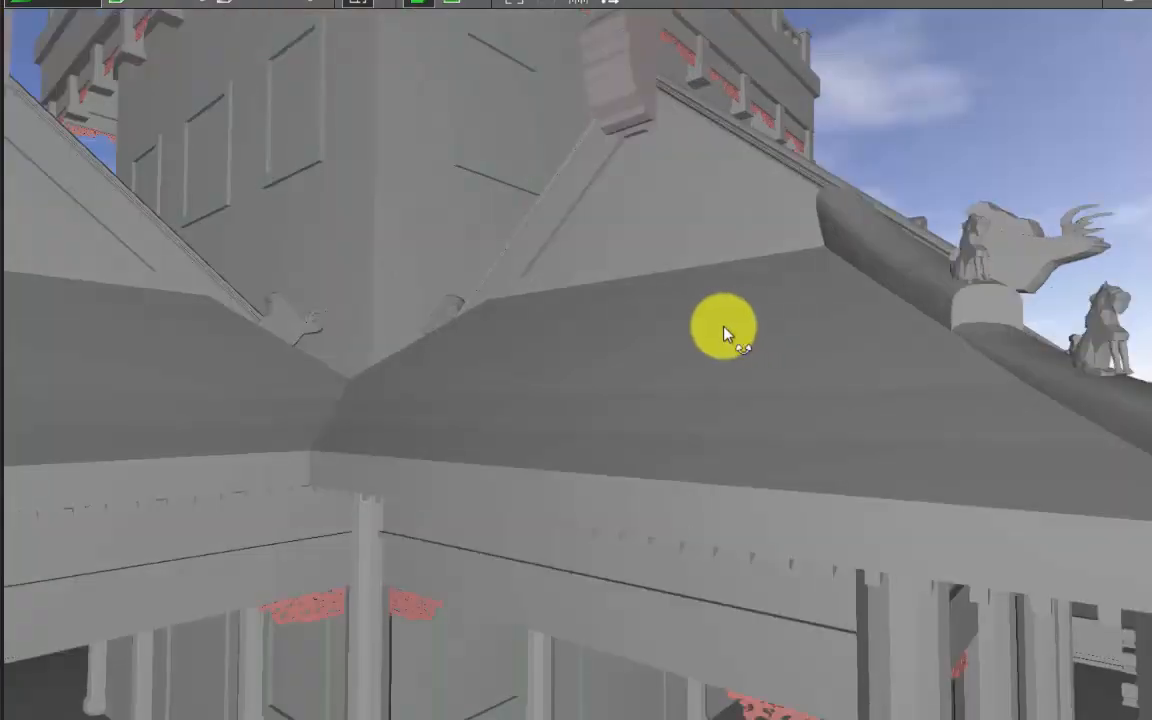
{"action": "right_click_drag", "start_coordinate": [724, 334], "coordinate": [530, 113]}
{"action": "scroll", "coordinate": [543, 432], "scroll_direction": "down", "scroll_amount": 4}
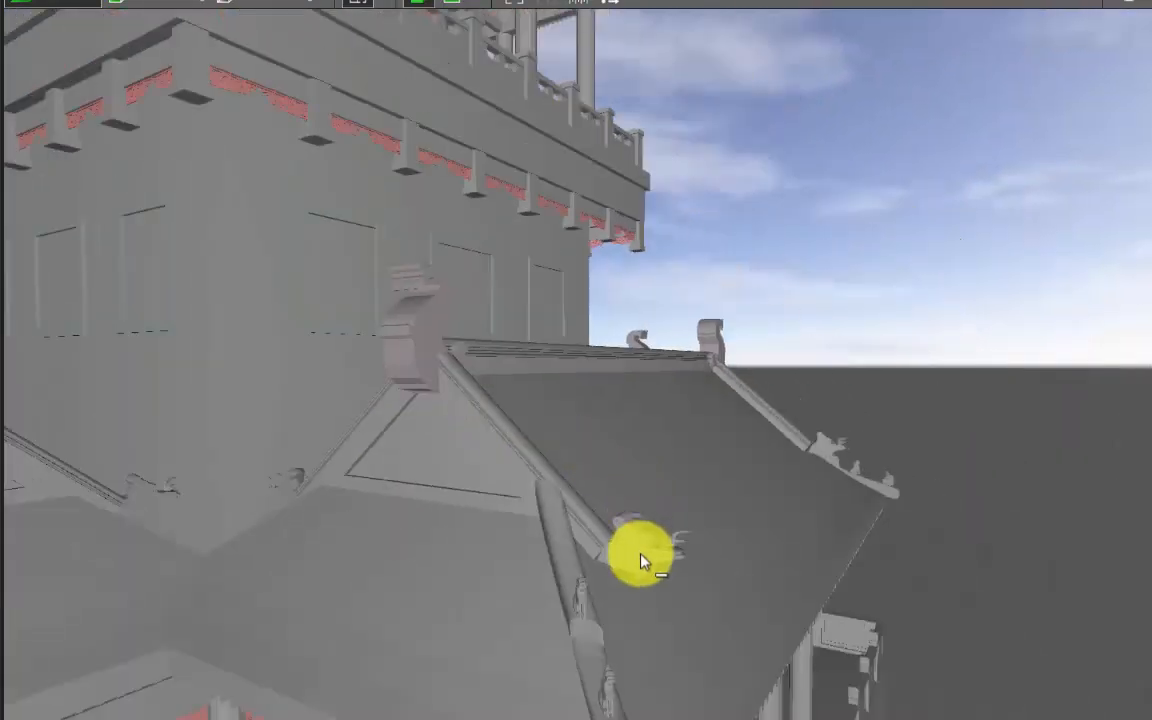
{"action": "scroll", "coordinate": [644, 562], "scroll_direction": "up", "scroll_amount": 4}
{"action": "right_click_drag", "start_coordinate": [646, 564], "coordinate": [686, 447]}
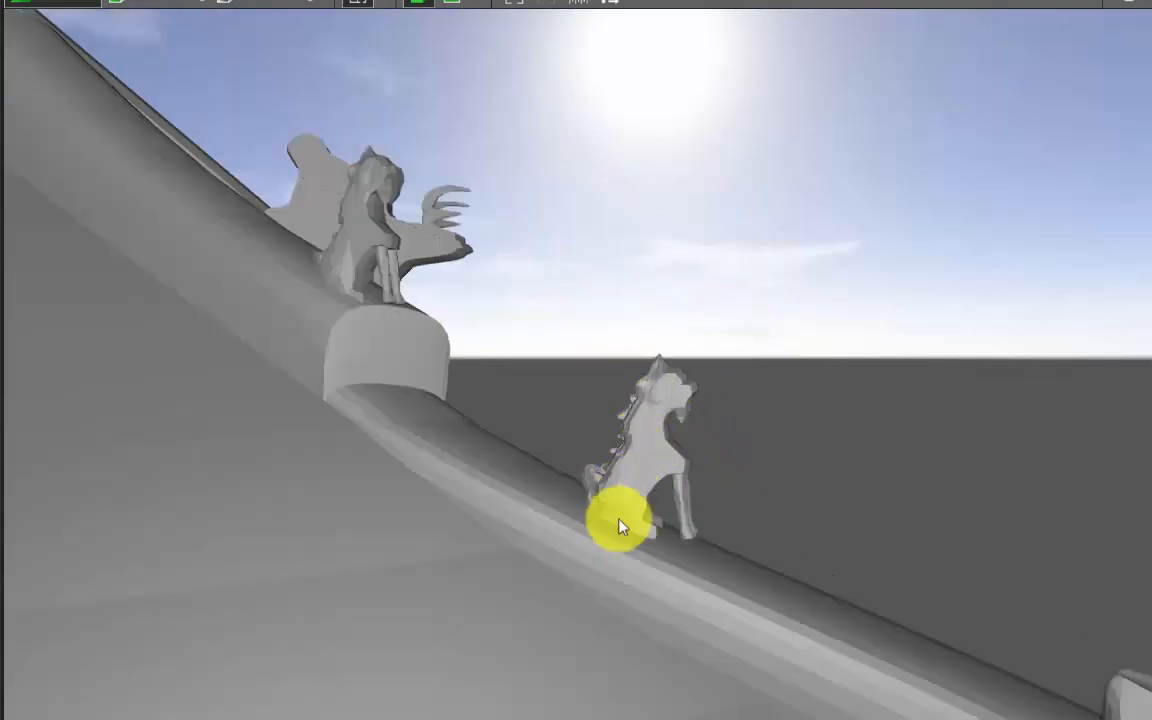
{"action": "scroll", "coordinate": [370, 391], "scroll_direction": "down", "scroll_amount": 5}
{"action": "right_click_drag", "start_coordinate": [370, 391], "coordinate": [614, 396]}
{"action": "scroll", "coordinate": [738, 367], "scroll_direction": "down", "scroll_amount": 3}
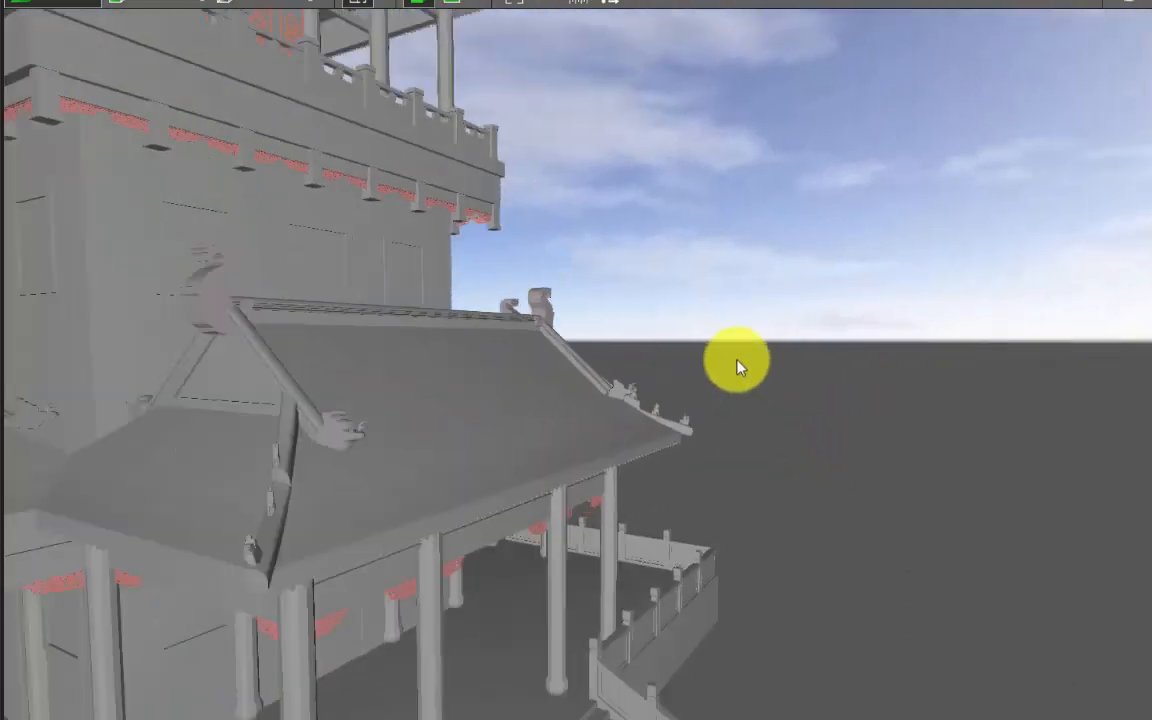
Examine the imported pagoda's middle-storey windows and the panelled doors of its upper pavilion.
{"action": "scroll", "coordinate": [738, 367], "scroll_direction": "down", "scroll_amount": 3}
{"action": "right_click_drag", "start_coordinate": [661, 453], "coordinate": [715, 309]}
{"action": "middle_click_drag", "start_coordinate": [715, 309], "coordinate": [860, 300]}
{"action": "scroll", "coordinate": [360, 262], "scroll_direction": "down", "scroll_amount": 3}
{"action": "scroll", "coordinate": [360, 262], "scroll_direction": "up", "scroll_amount": 2}
{"action": "middle_click_drag", "start_coordinate": [360, 262], "coordinate": [560, 375]}
{"action": "scroll", "coordinate": [560, 375], "scroll_direction": "up", "scroll_amount": 3}
{"action": "right_click_drag", "start_coordinate": [211, 424], "coordinate": [590, 300]}
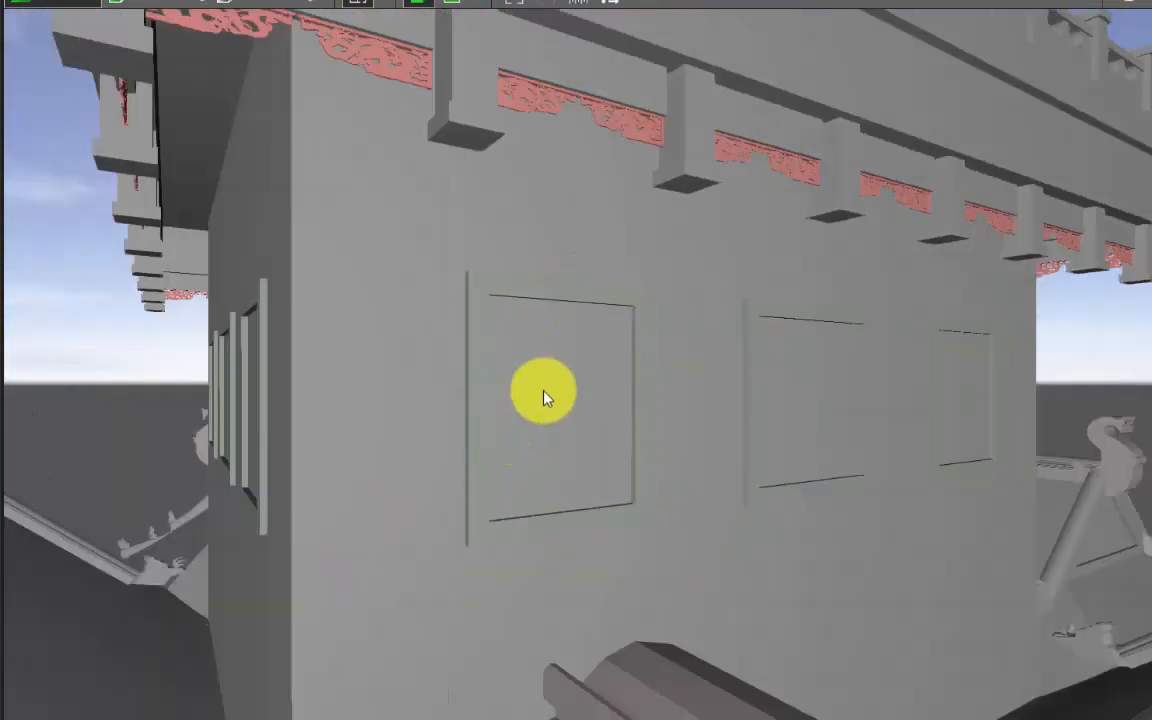
{"action": "right_click_drag", "start_coordinate": [600, 407], "coordinate": [352, 430]}
{"action": "scroll", "coordinate": [352, 430], "scroll_direction": "down", "scroll_amount": 3}
{"action": "middle_click_drag", "start_coordinate": [352, 430], "coordinate": [494, 378]}
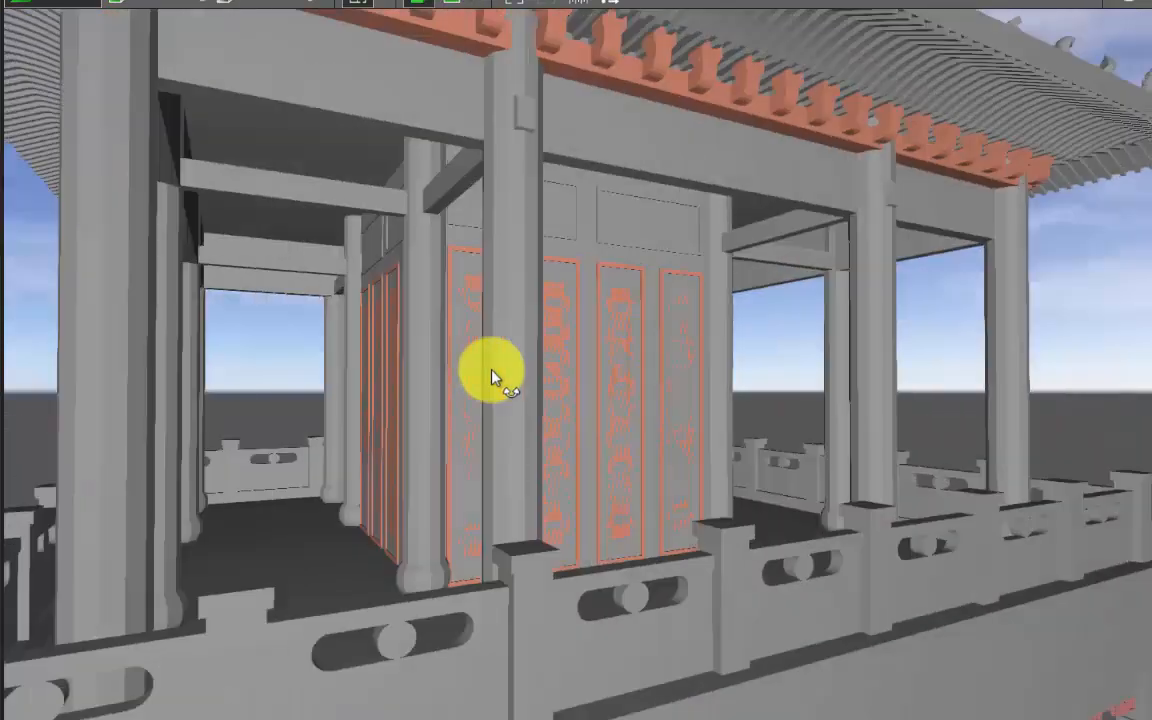
{"action": "right_click_drag", "start_coordinate": [494, 378], "coordinate": [618, 347]}
{"action": "scroll", "coordinate": [618, 340], "scroll_direction": "up", "scroll_amount": 3}
{"action": "right_click_drag", "start_coordinate": [473, 318], "coordinate": [515, 344]}
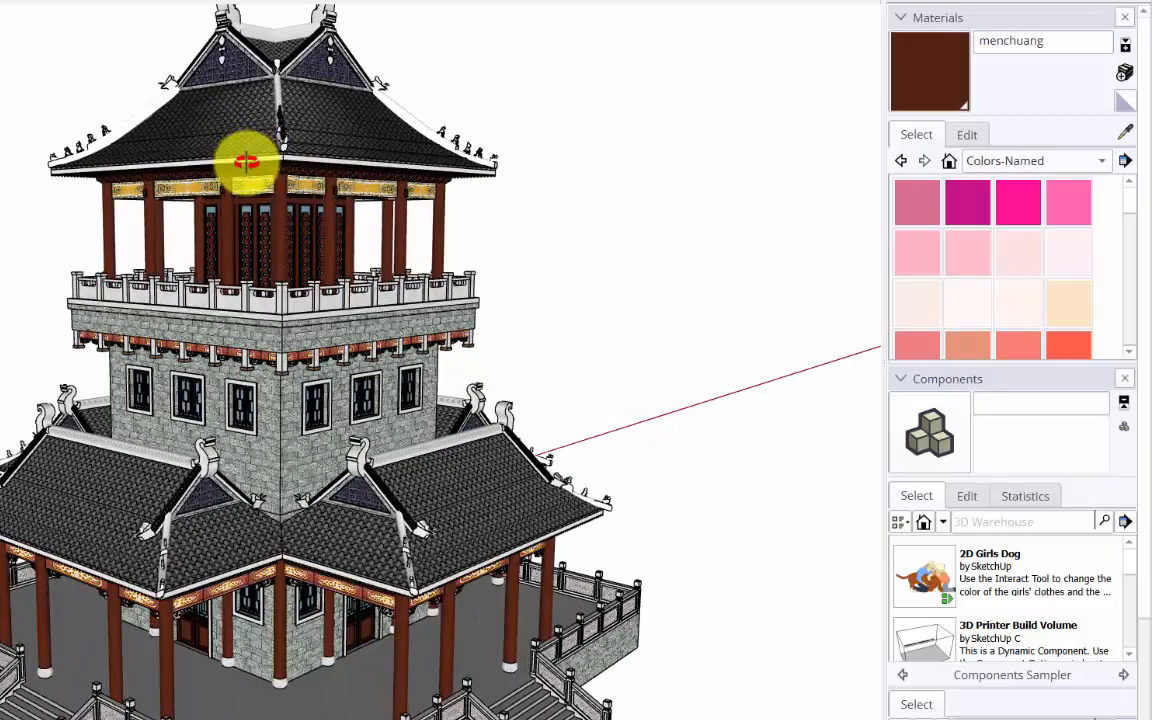
Switch to SketchUp and inspect the upper pavilion's lattice doors and glazing in the original model.
{"action": "scroll", "coordinate": [244, 249], "scroll_direction": "up", "scroll_amount": 10}
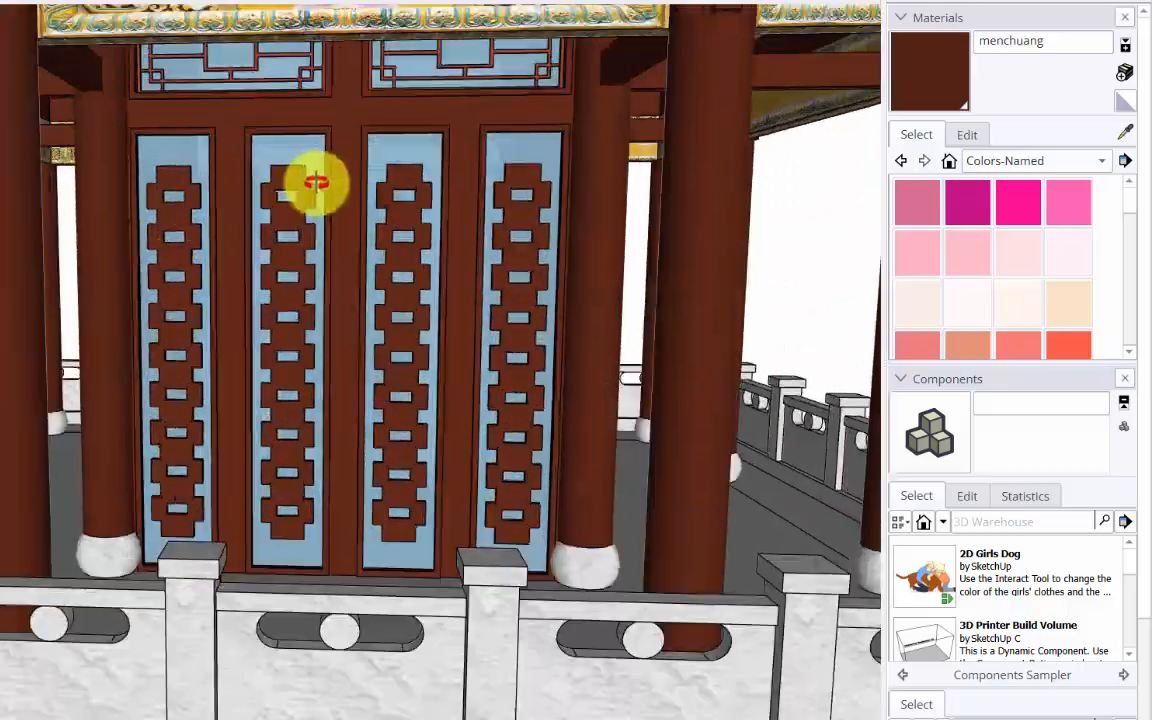
{"action": "middle_click_drag", "start_coordinate": [316, 182], "coordinate": [318, 152]}
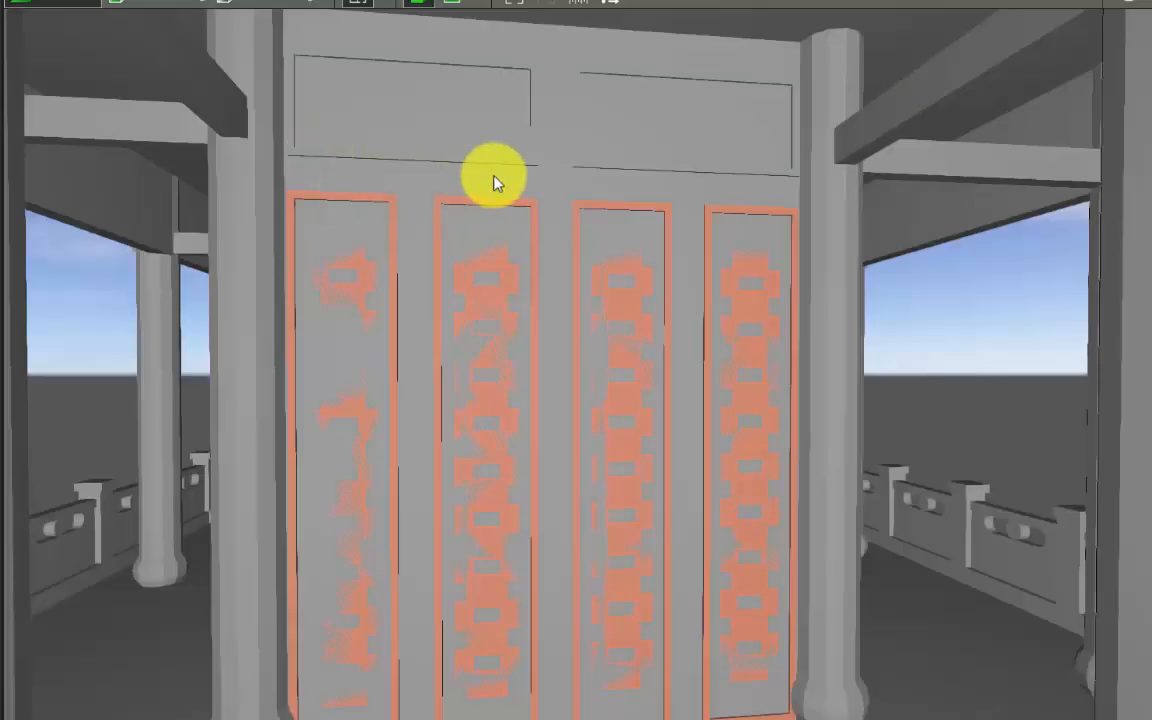
{"action": "mouse_move", "coordinate": [494, 175]}
{"action": "right_mouse_down"}
{"action": "mouse_move", "coordinate": [411, 213]}
{"action": "mouse_move", "coordinate": [491, 193]}
{"action": "mouse_move", "coordinate": [624, 388]}
{"action": "right_mouse_up"}
{"action": "scroll", "coordinate": [517, 193], "scroll_direction": "down", "scroll_amount": 5}
{"action": "scroll", "coordinate": [517, 193], "scroll_direction": "down", "scroll_amount": 5}
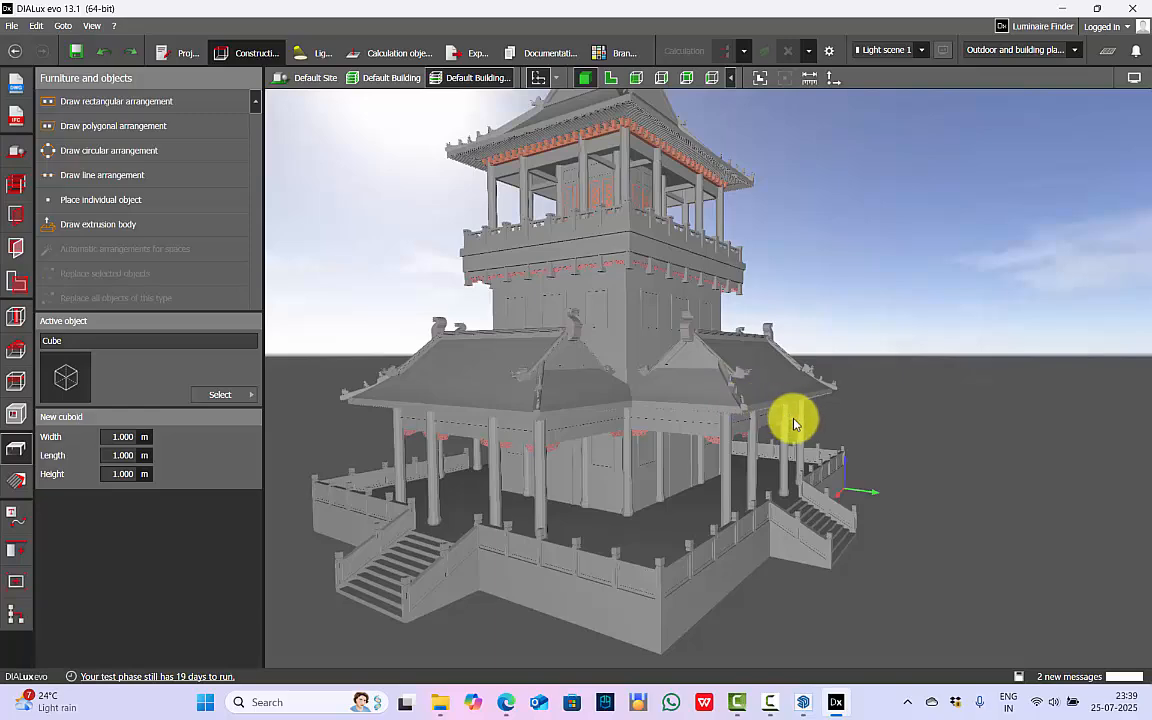
Switch to DIALux evo and draw a rectangular floor element of about 29.95 by 31.4 m around the pagoda in the site's floor plan.
{"action": "right_click_drag", "start_coordinate": [822, 430], "coordinate": [805, 429]}
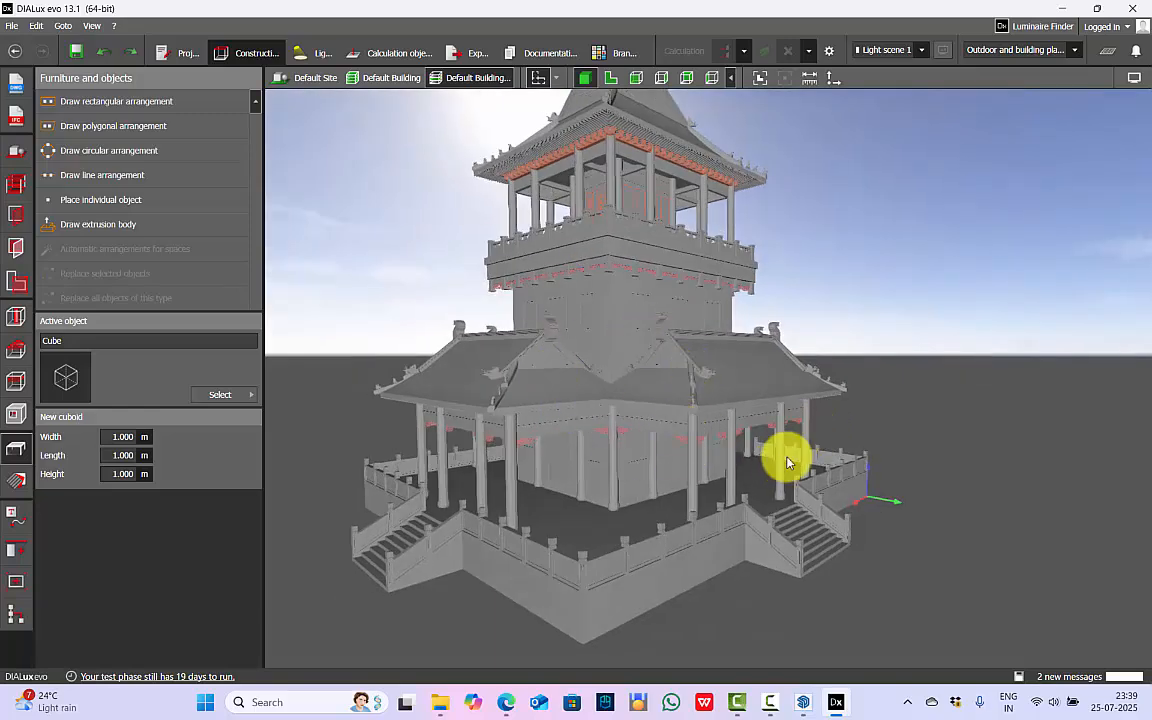
{"action": "left_click", "coordinate": [15, 152]}
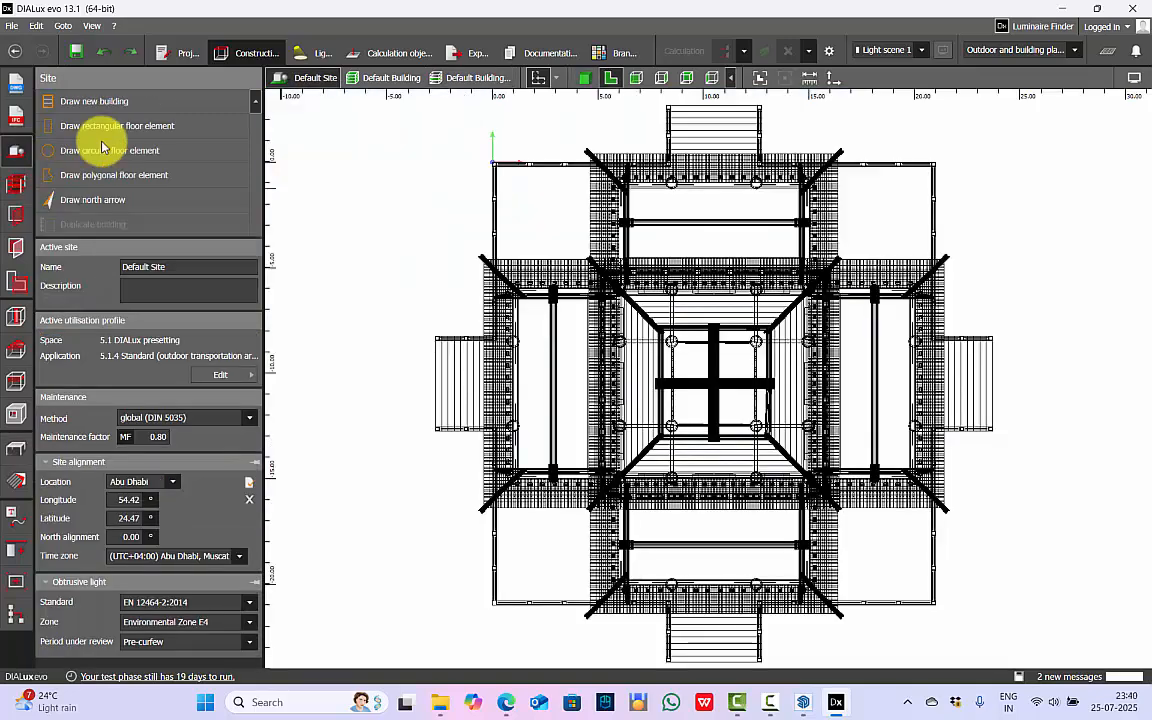
{"action": "left_click", "coordinate": [150, 126]}
{"action": "mouse_move", "coordinate": [472, 176]}
{"action": "left_mouse_down"}
{"action": "mouse_move", "coordinate": [841, 496]}
{"action": "mouse_move", "coordinate": [866, 586]}
{"action": "left_mouse_up"}
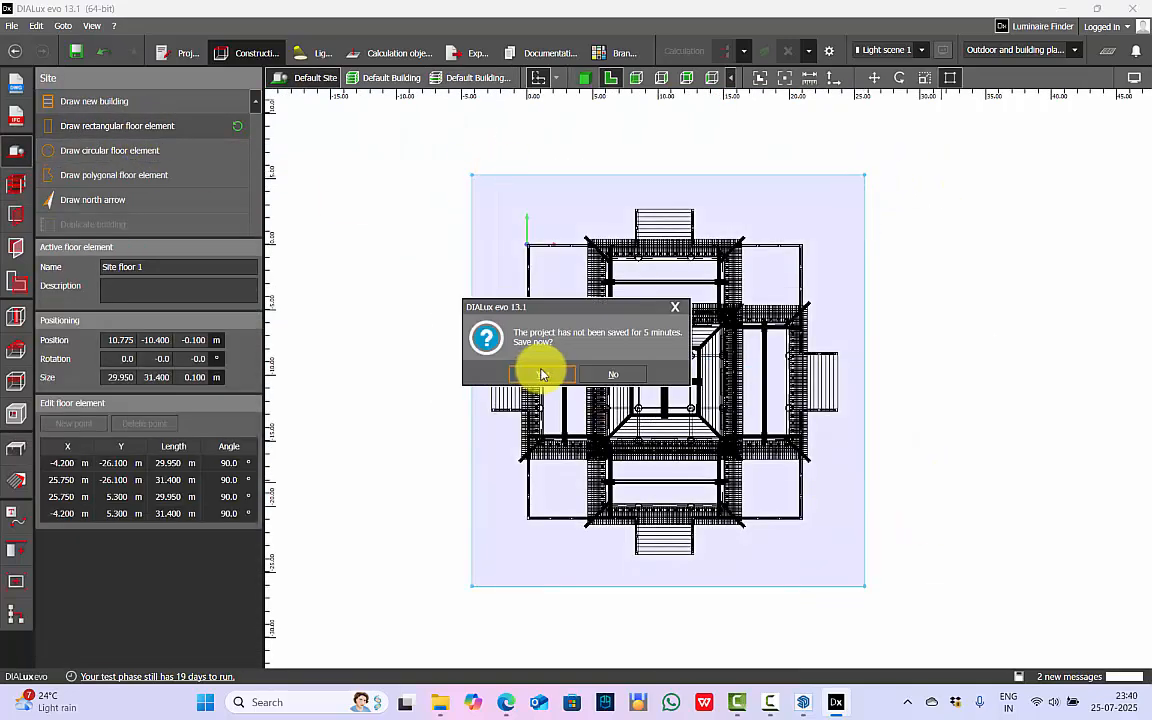
Save the project and show the pagoda site with its new floor element in 3D.
{"action": "left_click", "coordinate": [541, 375]}
{"action": "left_click", "coordinate": [586, 78]}
{"action": "scroll", "coordinate": [540, 275], "scroll_direction": "down", "scroll_amount": 5}
{"action": "right_click_drag", "start_coordinate": [540, 275], "coordinate": [400, 340]}
Apply the green grass texture material to the ground floor element around the pagoda.
{"action": "left_click", "coordinate": [16, 481]}
{"action": "left_click", "coordinate": [214, 370]}
{"action": "scroll", "coordinate": [519, 193], "scroll_direction": "down", "scroll_amount": 10}
{"action": "left_click", "coordinate": [368, 231]}
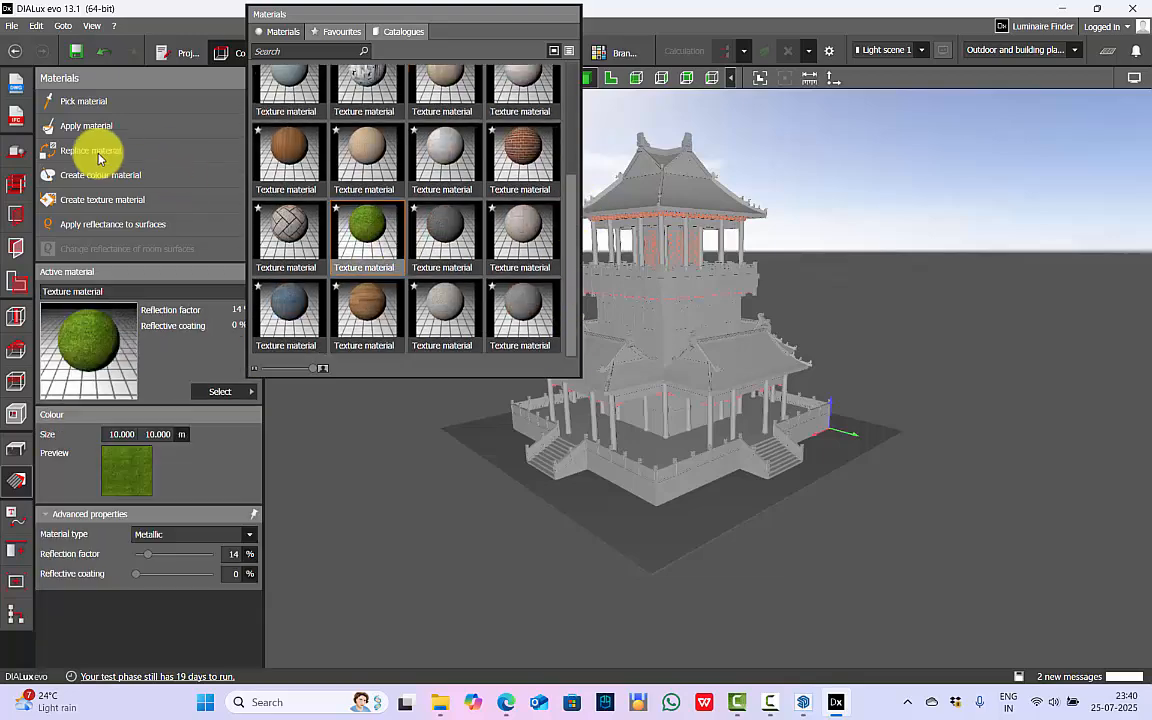
{"action": "left_click", "coordinate": [92, 126]}
{"action": "left_click", "coordinate": [708, 530]}
Examine the pagoda on its grass ground, checking the lower roofs, ridge ornaments and middle-storey window outlines from several sides.
{"action": "right_click_drag", "start_coordinate": [660, 300], "coordinate": [576, 350]}
{"action": "left_click", "coordinate": [16, 448]}
{"action": "scroll", "coordinate": [588, 634], "scroll_direction": "up", "scroll_amount": 4}
{"action": "right_click_drag", "start_coordinate": [540, 480], "coordinate": [651, 454]}
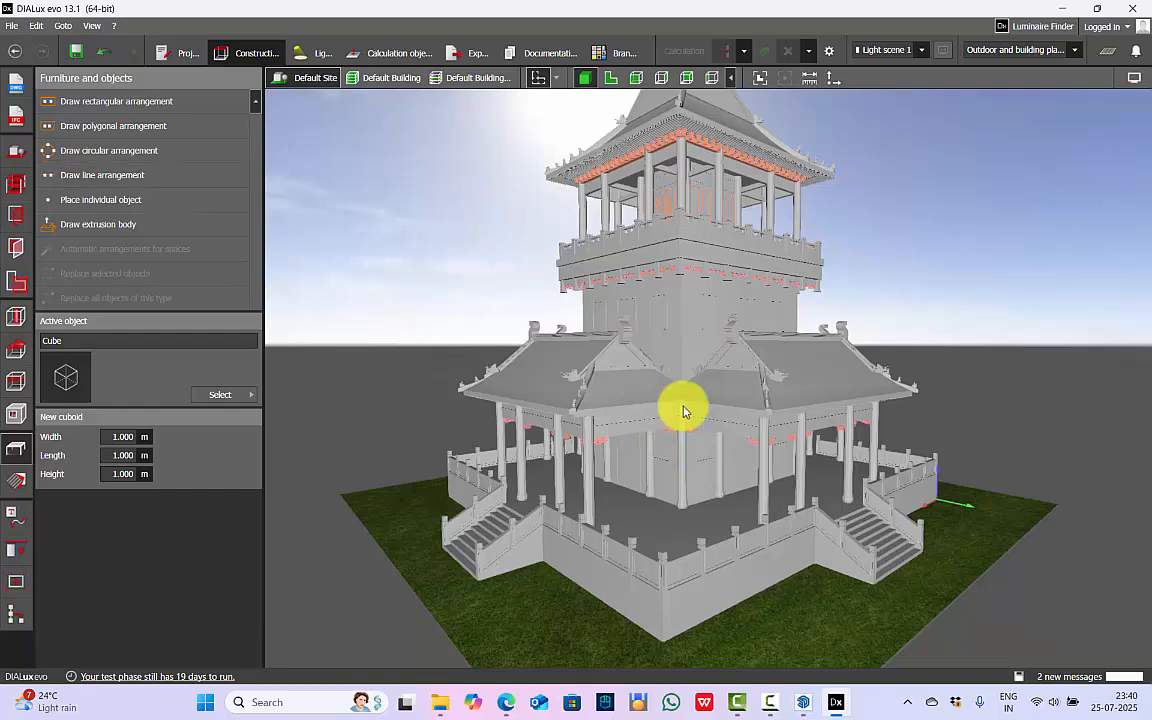
{"action": "right_click_drag", "start_coordinate": [625, 432], "coordinate": [760, 420]}
{"action": "scroll", "coordinate": [728, 296], "scroll_direction": "up", "scroll_amount": 5}
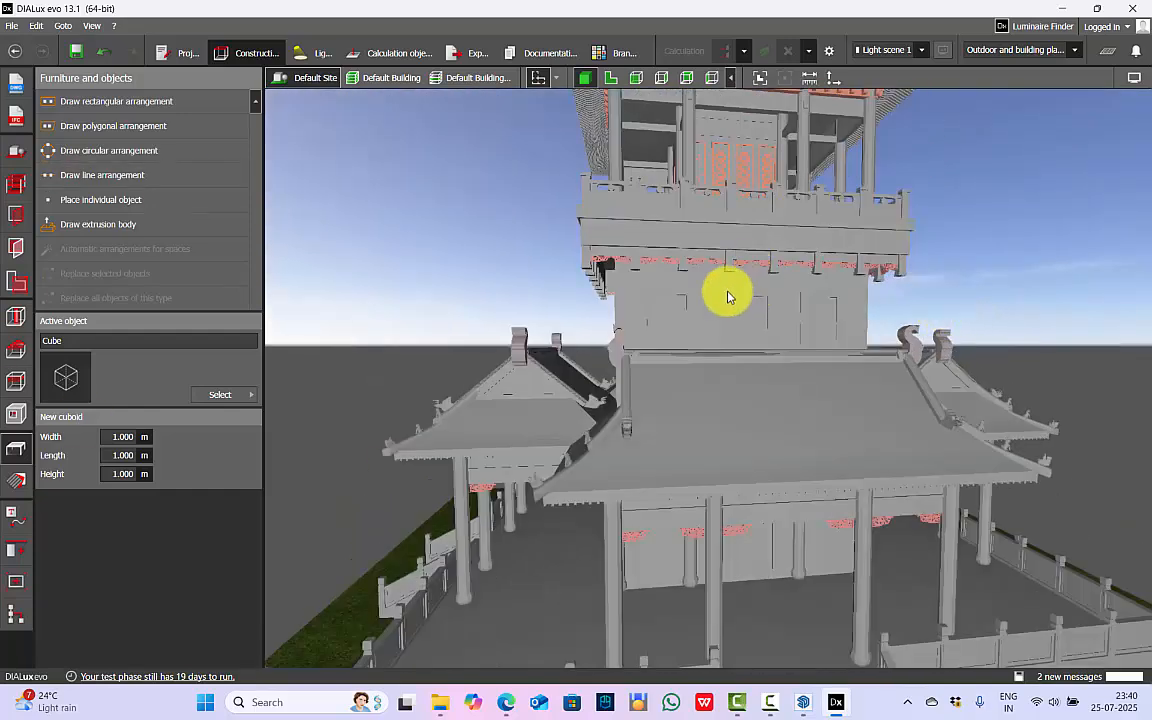
{"action": "scroll", "coordinate": [728, 296], "scroll_direction": "up", "scroll_amount": 4}
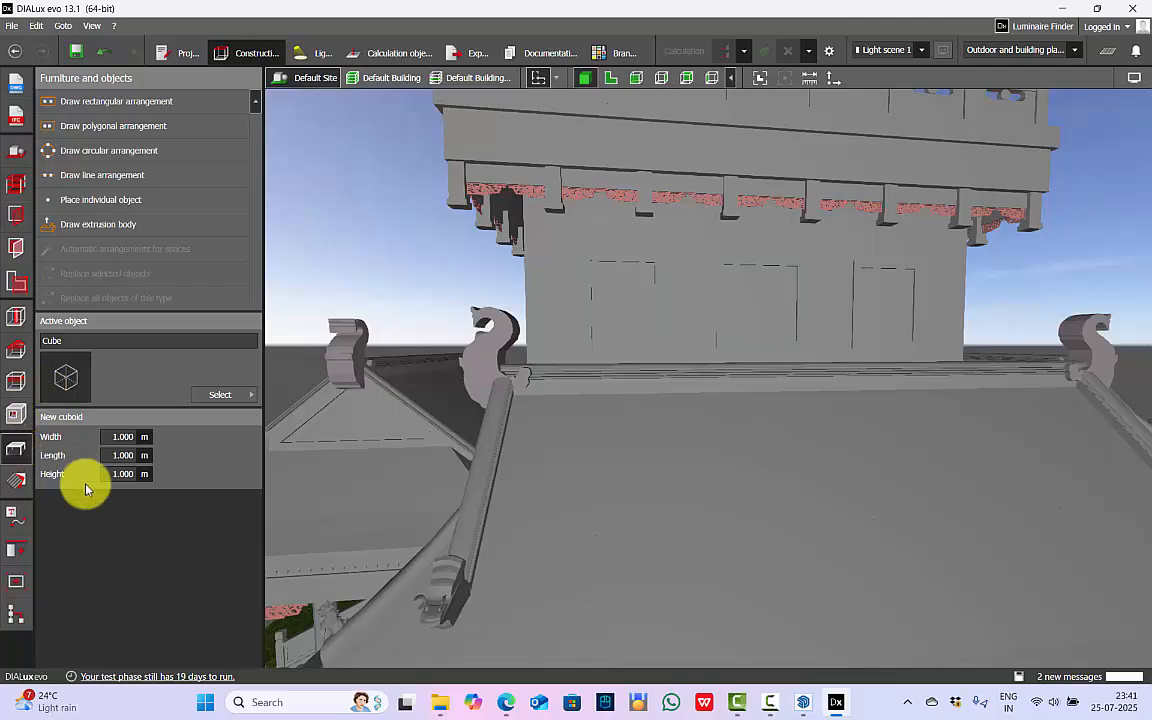
{"action": "scroll", "coordinate": [482, 332], "scroll_direction": "down", "scroll_amount": 5}
{"action": "right_click_drag", "start_coordinate": [543, 395], "coordinate": [811, 407]}
{"action": "scroll", "coordinate": [692, 428], "scroll_direction": "down", "scroll_amount": 3}
{"action": "scroll", "coordinate": [735, 452], "scroll_direction": "down", "scroll_amount": 8}
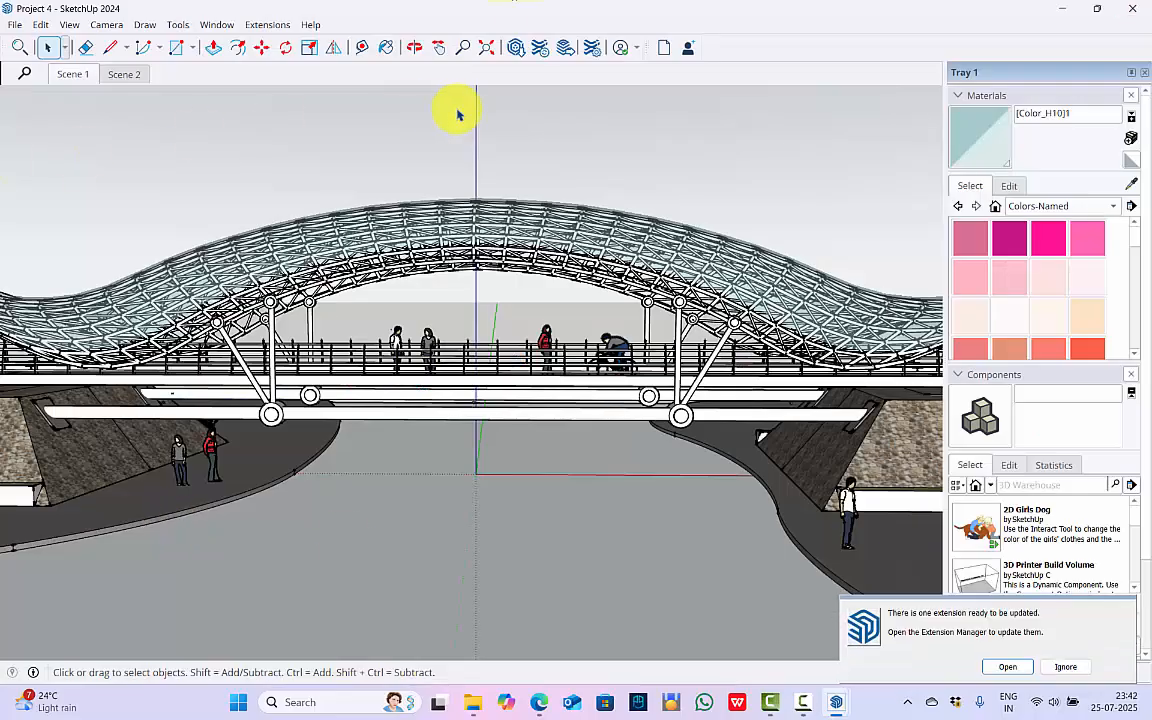
Open Project 4.skp in SketchUp and inspect the bridge's curved glass canopy, support struts and deck railings.
{"action": "scroll", "coordinate": [410, 58], "scroll_direction": "down", "scroll_amount": 5}
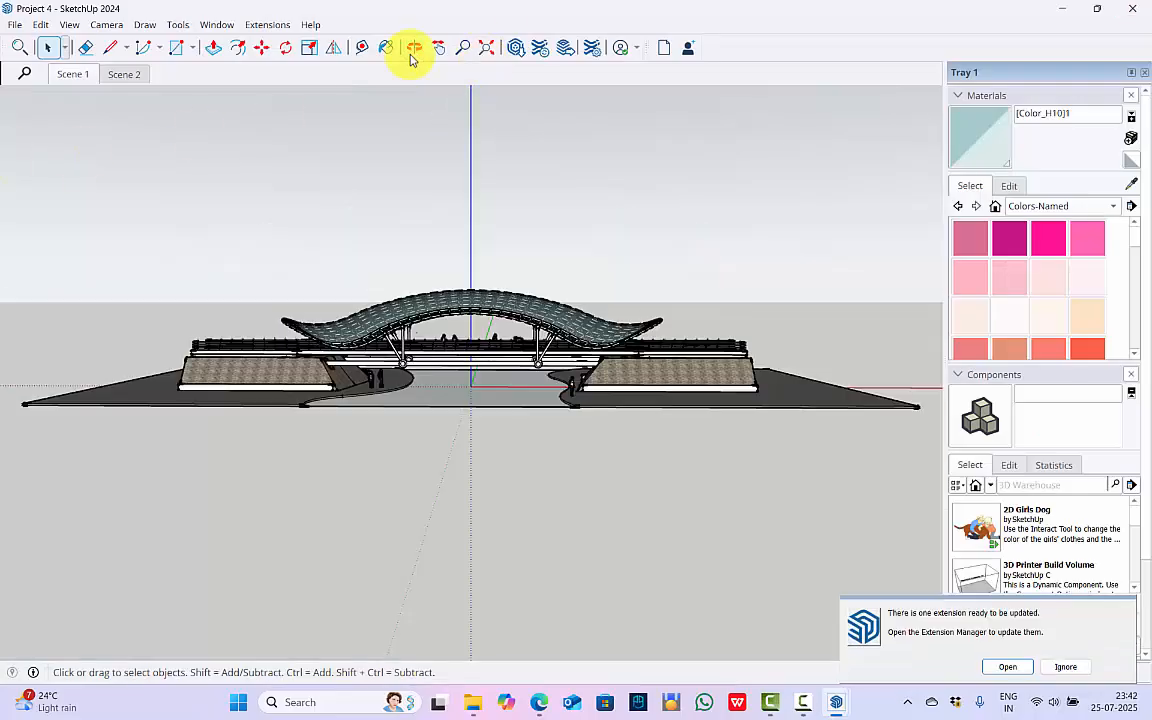
{"action": "left_click_drag", "start_coordinate": [391, 296], "coordinate": [607, 311]}
{"action": "scroll", "coordinate": [314, 345], "scroll_direction": "up", "scroll_amount": 4}
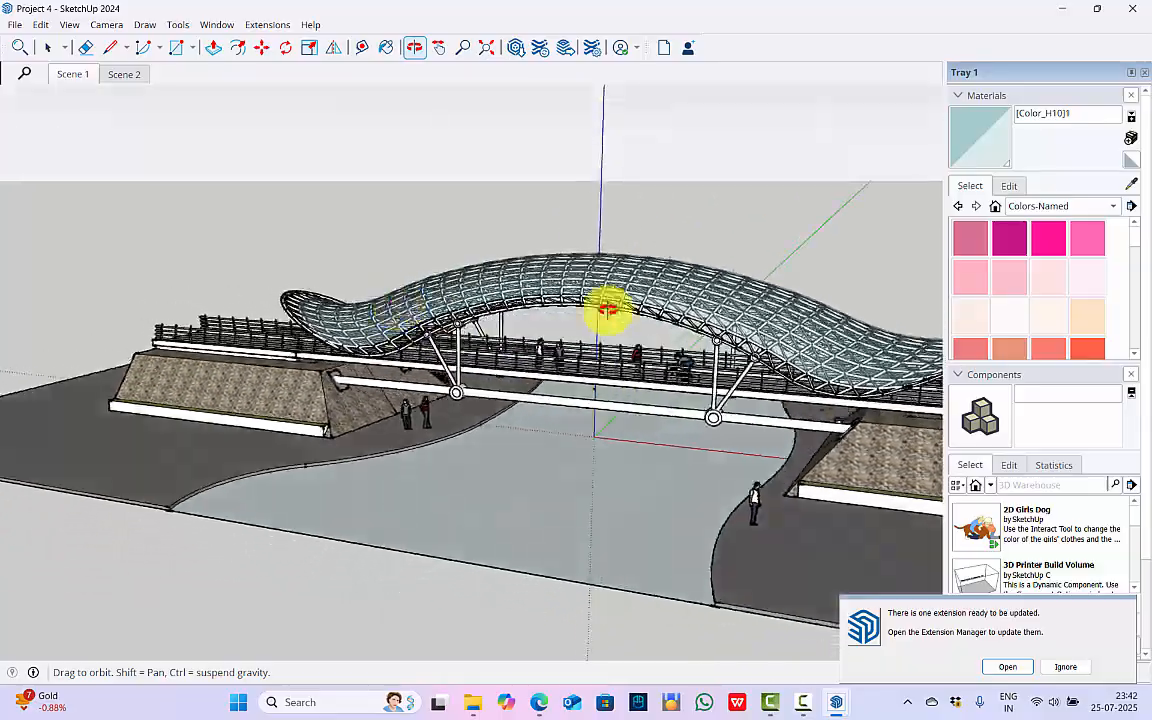
{"action": "scroll", "coordinate": [600, 308], "scroll_direction": "up", "scroll_amount": 8}
{"action": "scroll", "coordinate": [504, 375], "scroll_direction": "down", "scroll_amount": 6}
{"action": "scroll", "coordinate": [548, 265], "scroll_direction": "up", "scroll_amount": 10}
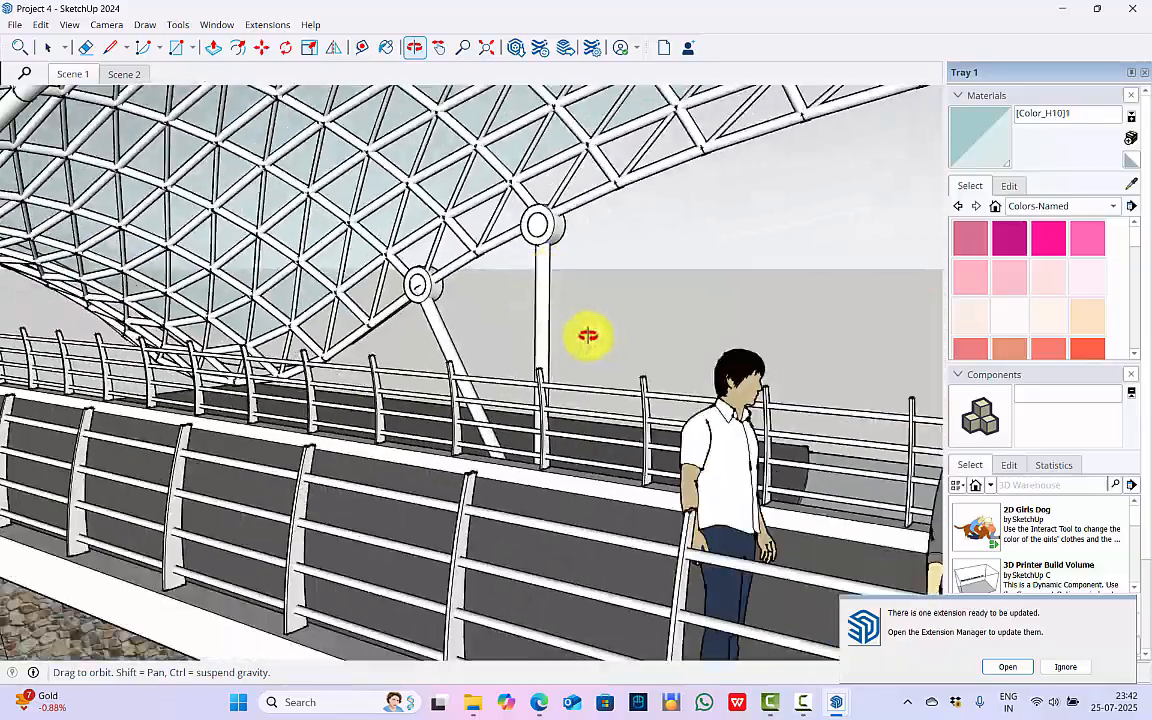
{"action": "left_click_drag", "start_coordinate": [588, 336], "coordinate": [766, 321]}
{"action": "scroll", "coordinate": [656, 355], "scroll_direction": "down", "scroll_amount": 8}
{"action": "left_click_drag", "start_coordinate": [656, 355], "coordinate": [795, 334]}
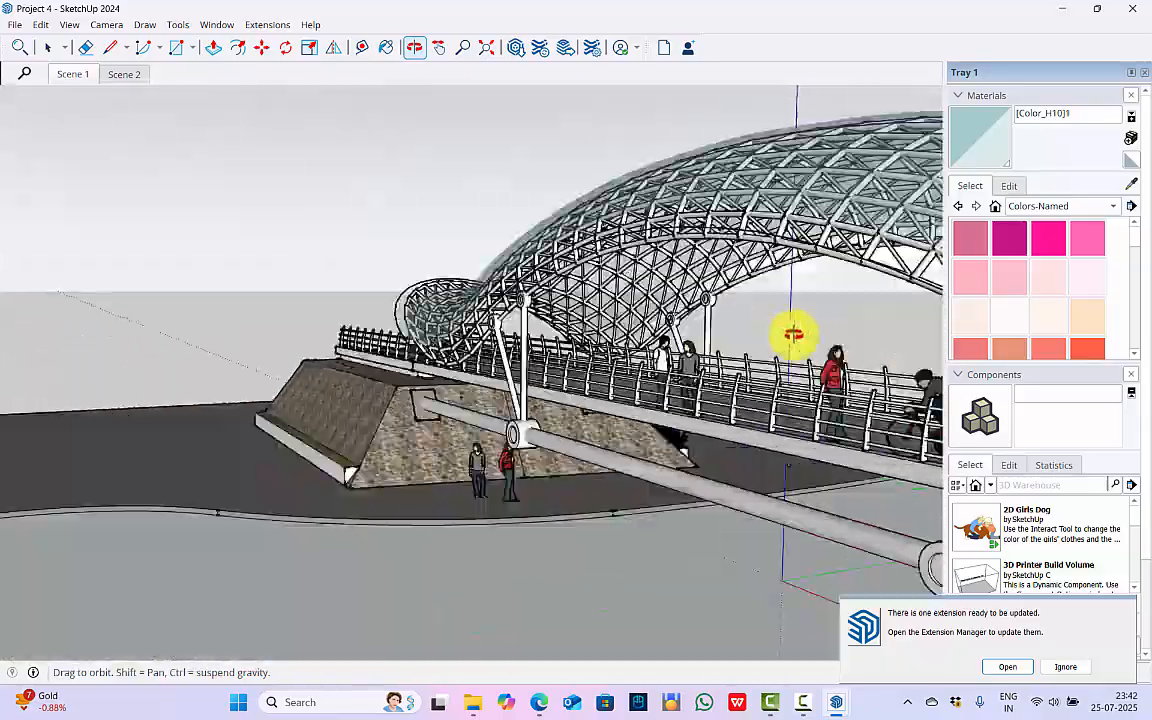
Examine the walkway beneath the canopy, the people figures and the stone embankment with its support tube.
{"action": "scroll", "coordinate": [694, 354], "scroll_direction": "up", "scroll_amount": 8}
{"action": "scroll", "coordinate": [640, 322], "scroll_direction": "down", "scroll_amount": 6}
{"action": "scroll", "coordinate": [609, 309], "scroll_direction": "up", "scroll_amount": 5}
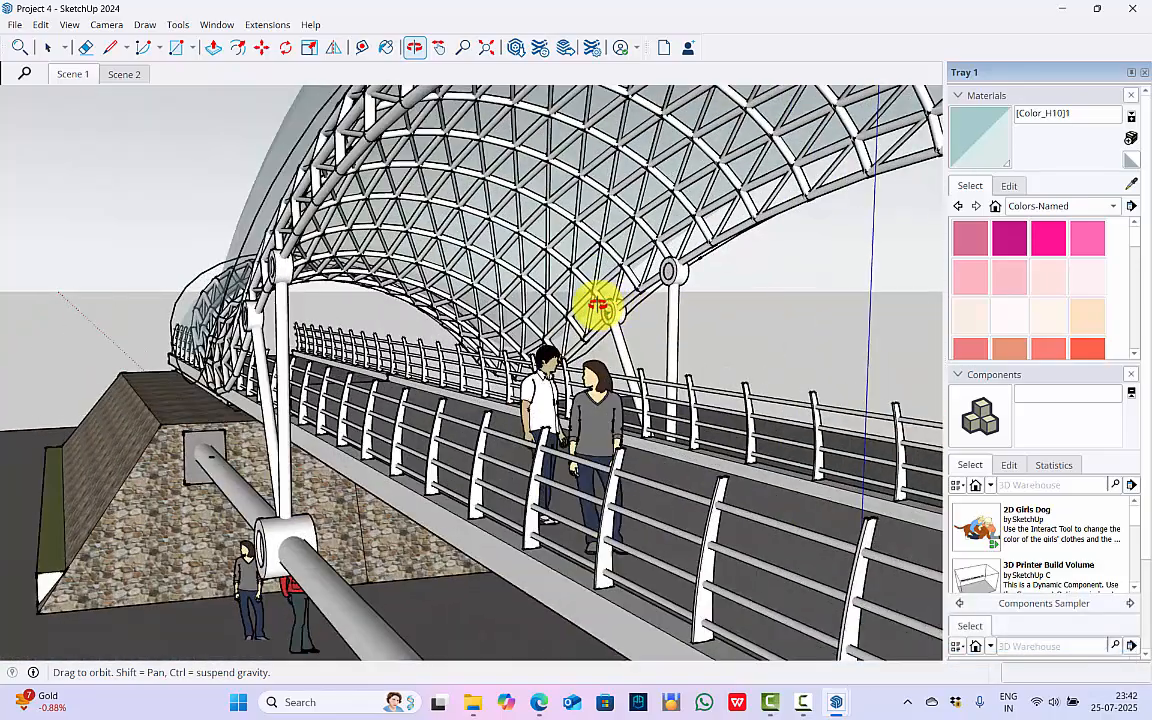
{"action": "left_click_drag", "start_coordinate": [598, 308], "coordinate": [263, 343]}
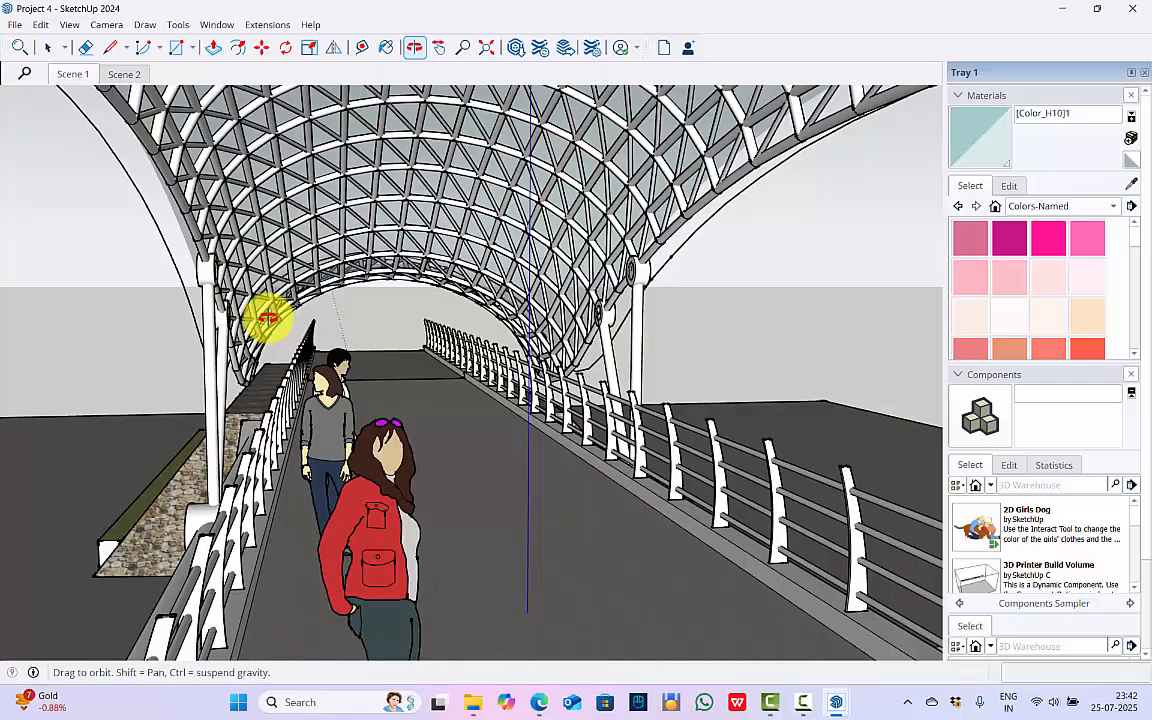
{"action": "left_click_drag", "start_coordinate": [202, 293], "coordinate": [396, 283]}
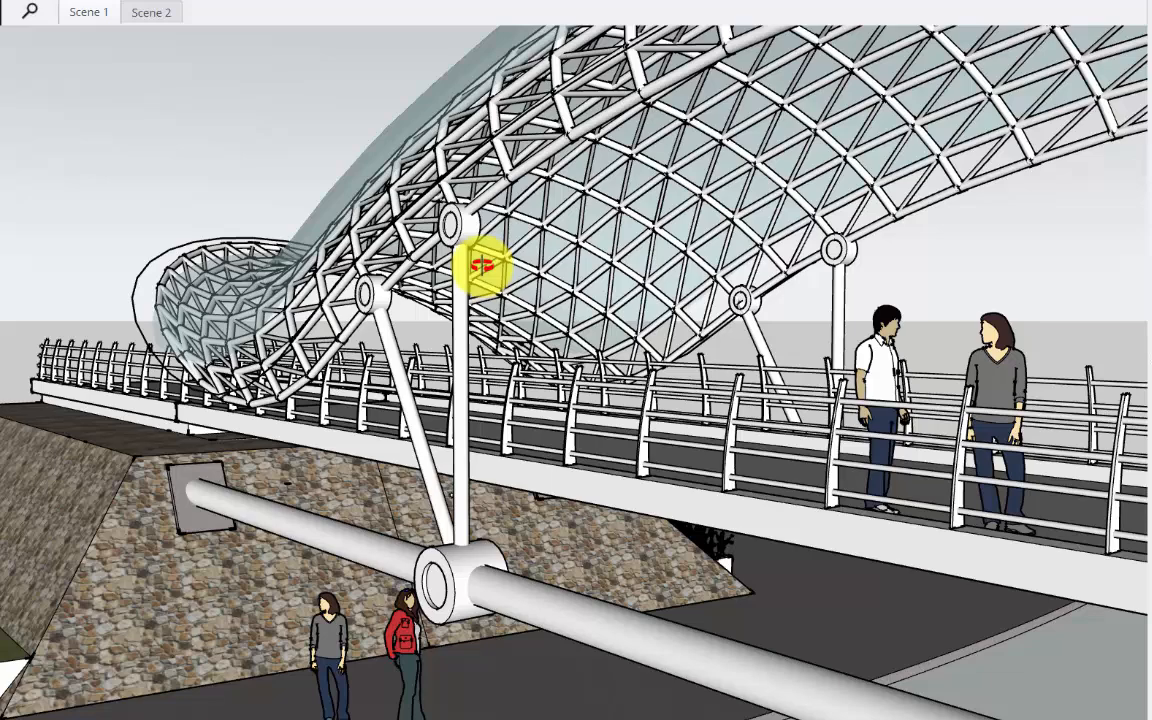
{"action": "left_click_drag", "start_coordinate": [483, 266], "coordinate": [520, 283]}
{"action": "scroll", "coordinate": [521, 283], "scroll_direction": "down", "scroll_amount": 4}
{"action": "mouse_move", "coordinate": [521, 283]}
{"action": "middle_mouse_down"}
{"action": "mouse_move", "coordinate": [540, 365]}
{"action": "mouse_move", "coordinate": [542, 292]}
{"action": "middle_mouse_up"}
{"action": "scroll", "coordinate": [445, 345], "scroll_direction": "up", "scroll_amount": 3}
Delete the people figures on the bridge deck and the ground, including the cyclist.
{"action": "left_click", "coordinate": [464, 393]}
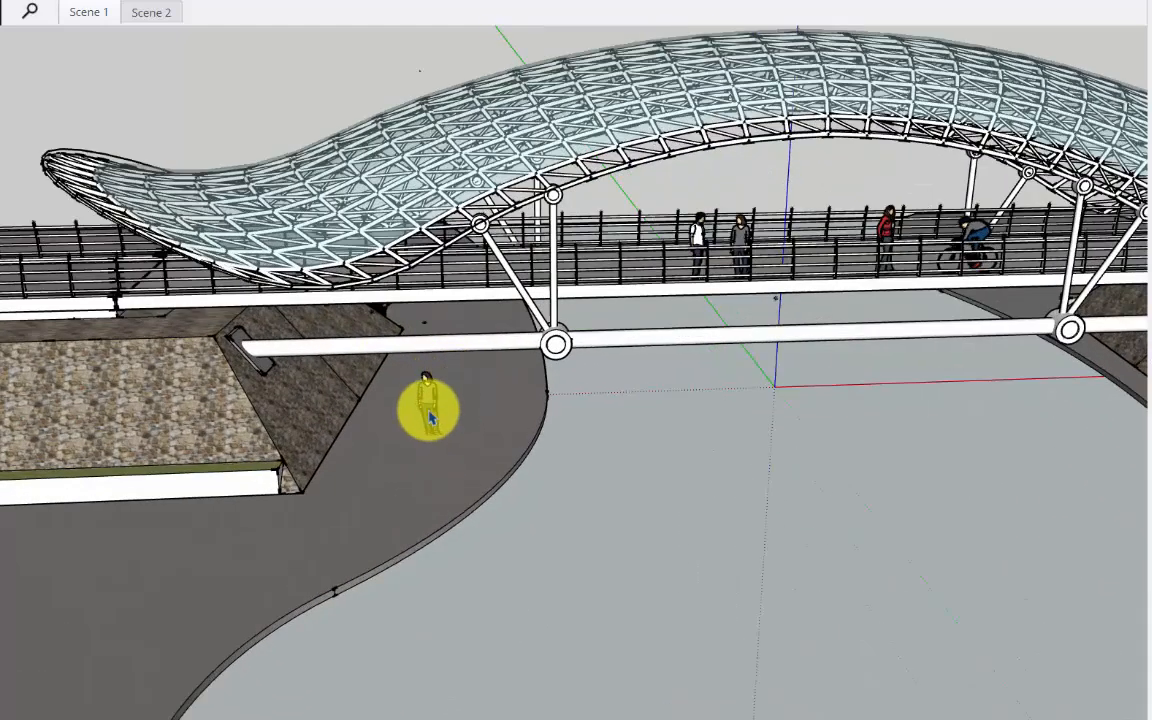
{"action": "left_click", "coordinate": [430, 417]}
{"action": "key", "text": "Delete"}
{"action": "left_click", "coordinate": [698, 237]}
{"action": "key", "text": "Delete"}
{"action": "left_click", "coordinate": [742, 240]}
{"action": "key", "text": "Delete"}
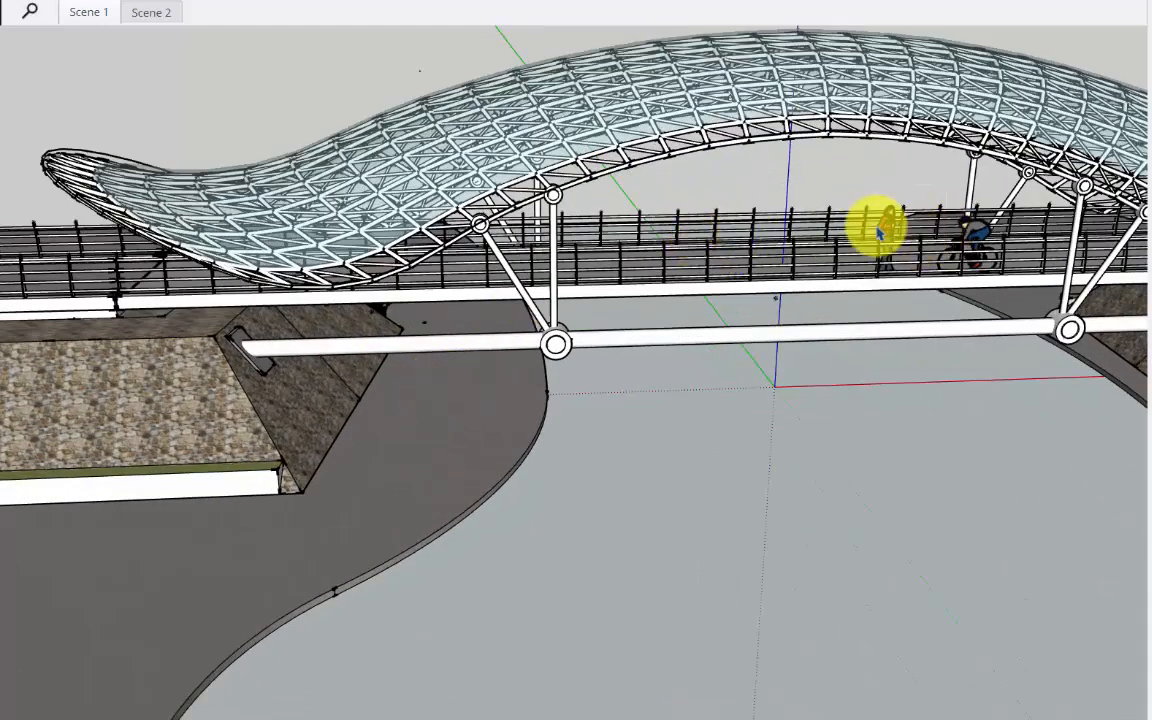
{"action": "left_click", "coordinate": [878, 232]}
{"action": "key", "text": "Delete"}
{"action": "left_click", "coordinate": [972, 233]}
Delete the row of bushes along the base of the stone embankment on the bridge's other side.
{"action": "scroll", "coordinate": [680, 315], "scroll_direction": "down", "scroll_amount": 5}
{"action": "scroll", "coordinate": [1008, 386], "scroll_direction": "up", "scroll_amount": 5}
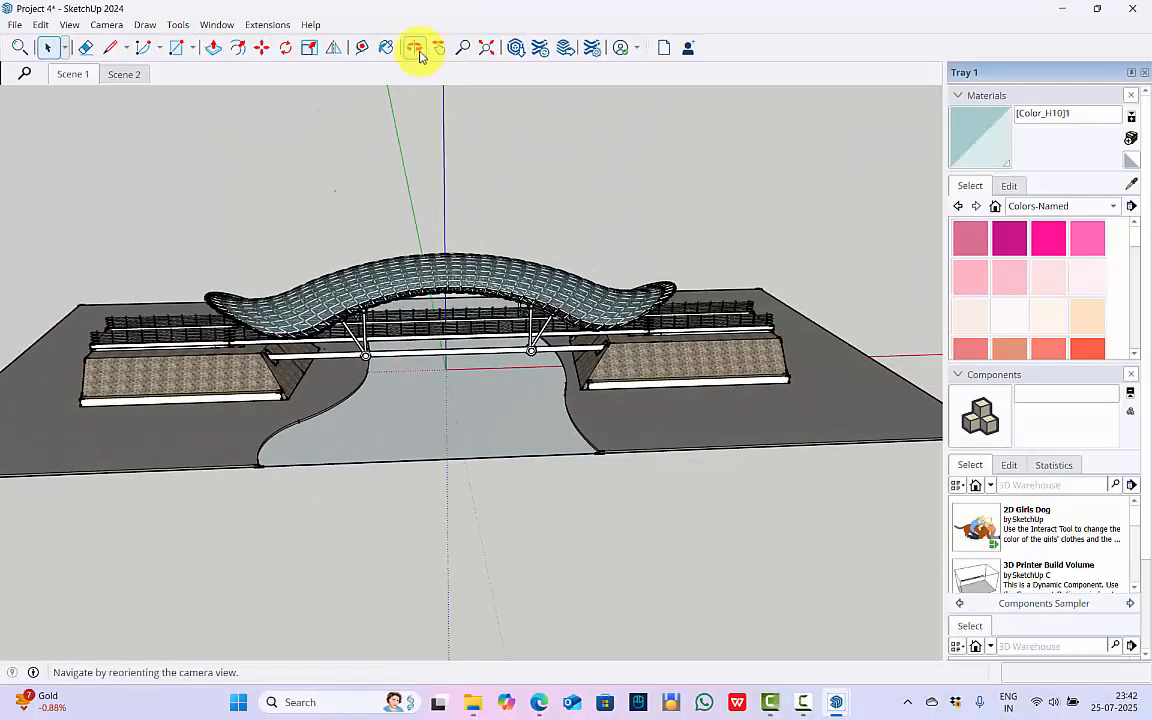
{"action": "left_click", "coordinate": [414, 47]}
{"action": "mouse_move", "coordinate": [700, 480]}
{"action": "left_mouse_down"}
{"action": "mouse_move", "coordinate": [754, 535]}
{"action": "mouse_move", "coordinate": [401, 345]}
{"action": "left_mouse_up"}
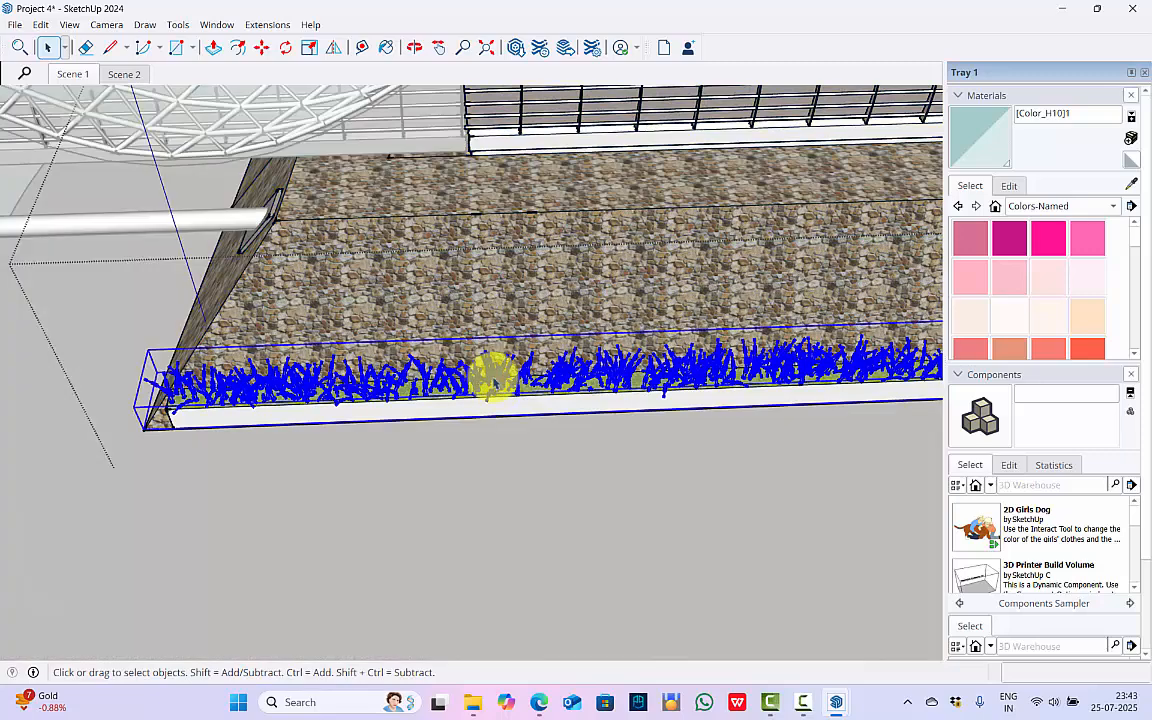
{"action": "left_click", "coordinate": [496, 386]}
{"action": "scroll", "coordinate": [850, 200], "scroll_direction": "down", "scroll_amount": 5}
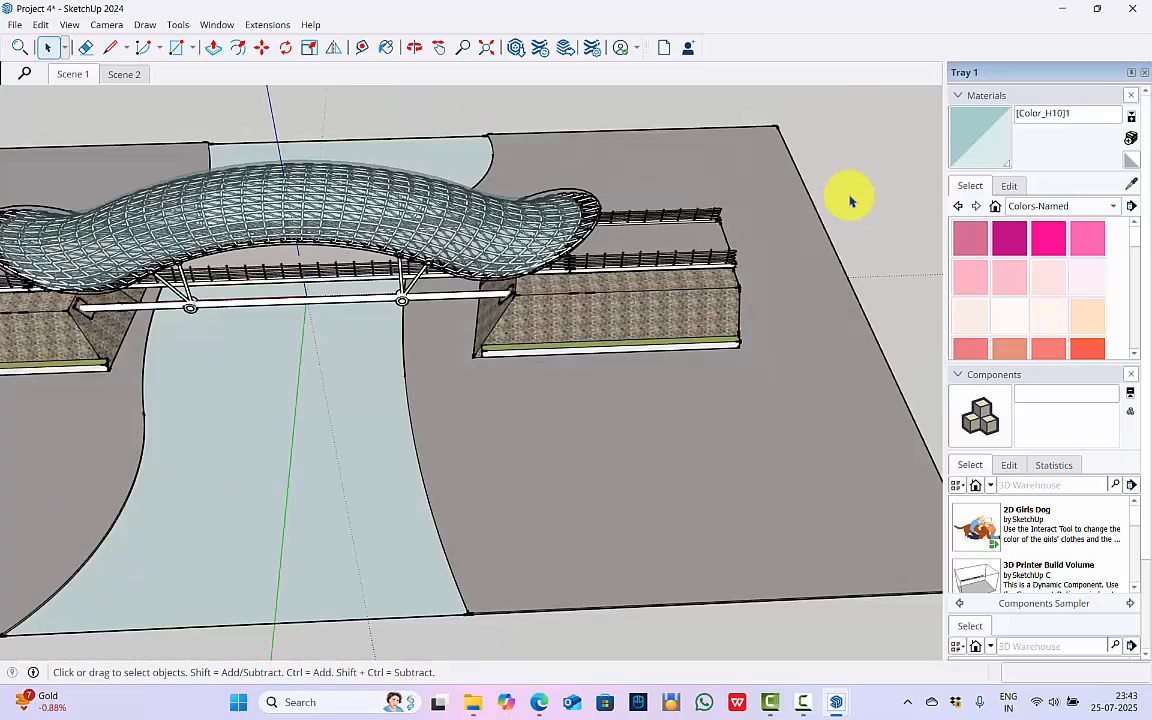
Delete the stray geometry lying far away from the bridge and fit the cleaned model in view.
{"action": "left_click", "coordinate": [487, 49]}
{"action": "scroll", "coordinate": [511, 305], "scroll_direction": "down", "scroll_amount": 3}
{"action": "left_click", "coordinate": [488, 51]}
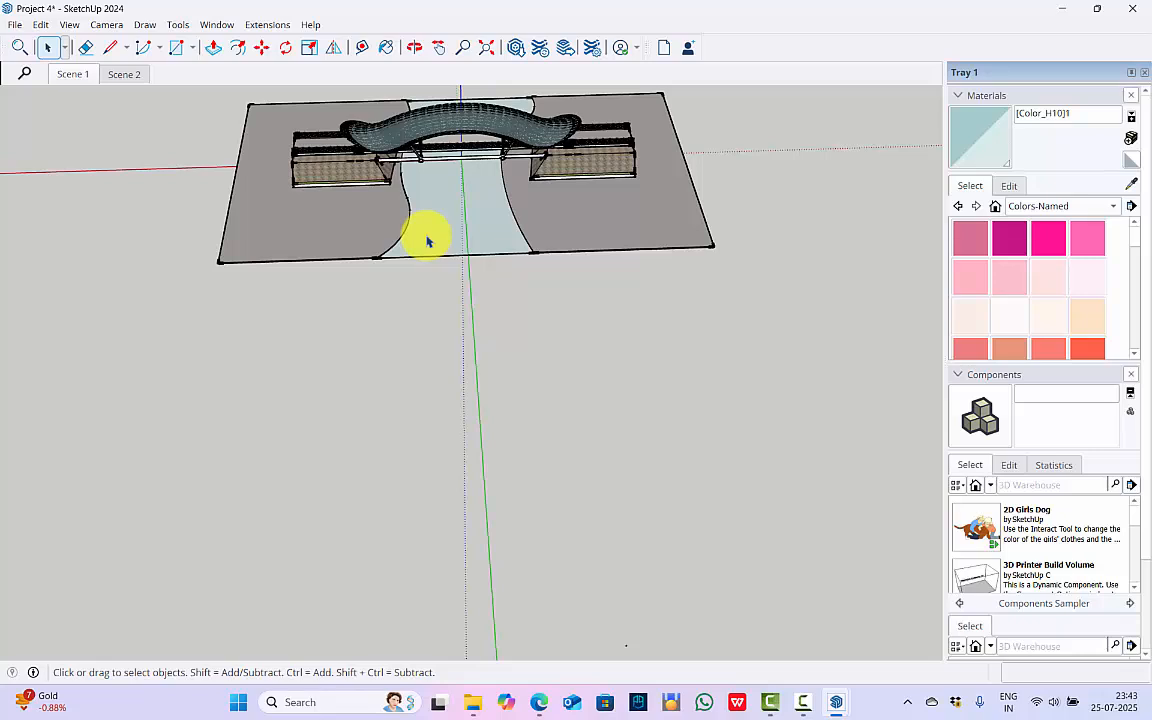
{"action": "left_click_drag", "start_coordinate": [651, 654], "coordinate": [26, 292]}
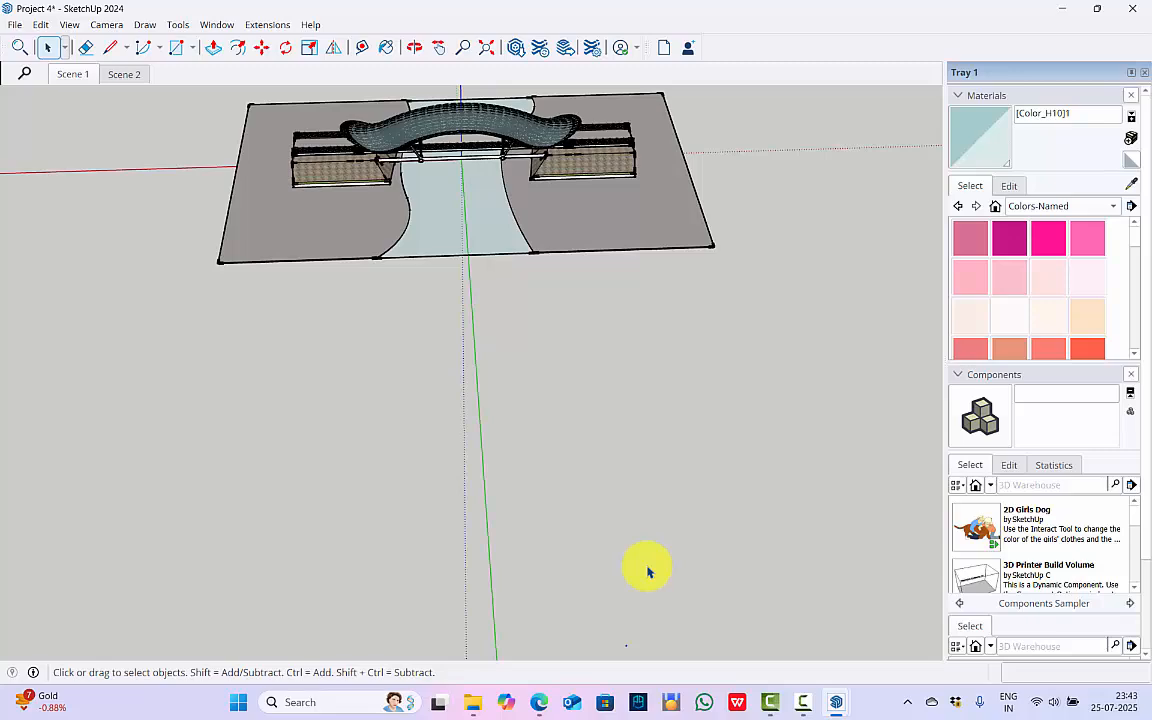
{"action": "left_click", "coordinate": [487, 47]}
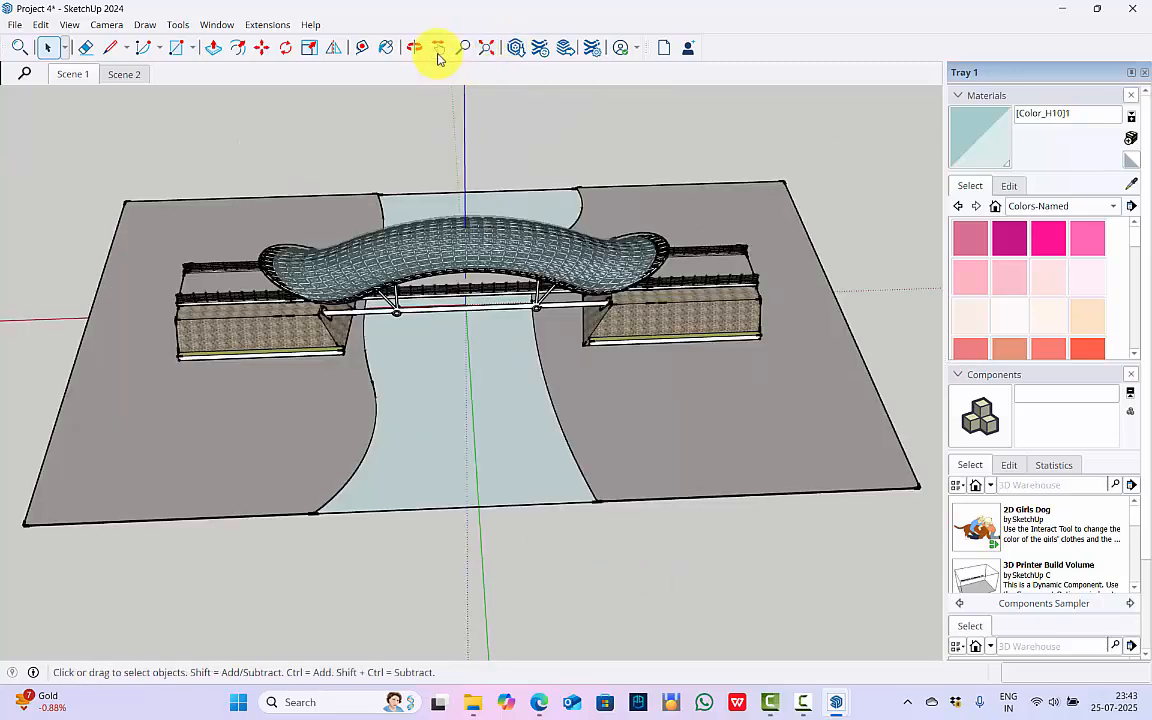
{"action": "left_click", "coordinate": [414, 47]}
{"action": "left_click_drag", "start_coordinate": [250, 301], "coordinate": [488, 437]}
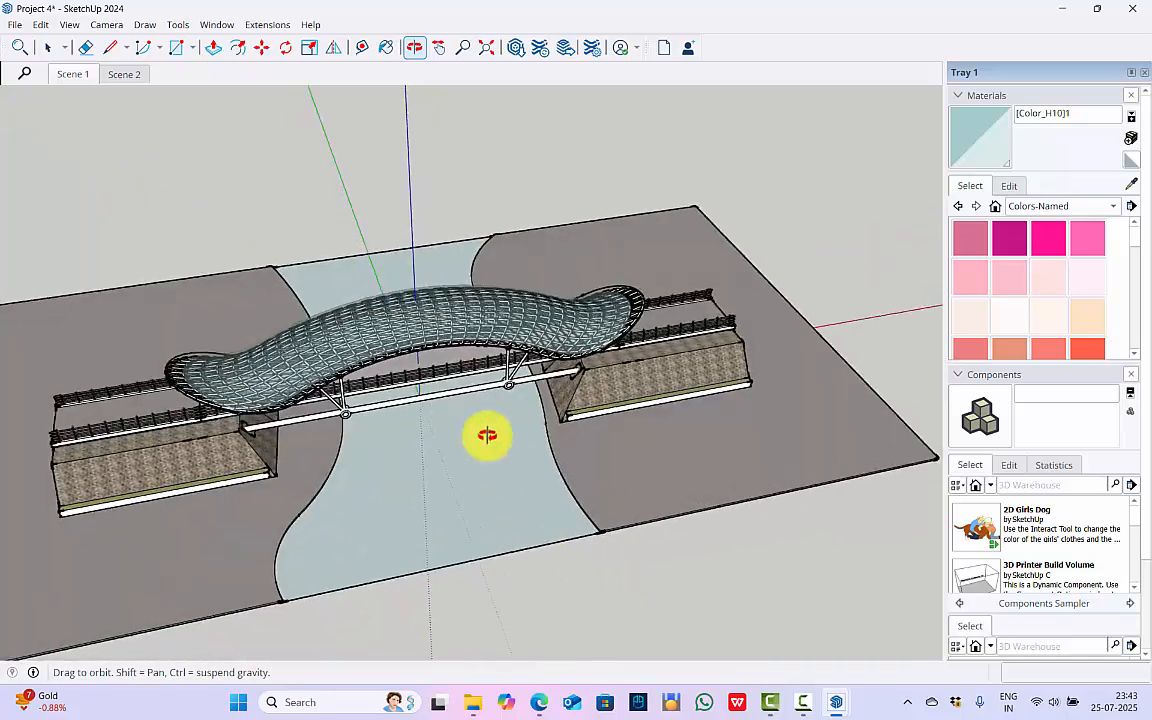
Set the model's length units to meters, area to square meters and volume to cubic meters.
{"action": "key", "text": "space"}
{"action": "left_click", "coordinate": [216, 24]}
{"action": "left_click", "coordinate": [255, 122]}
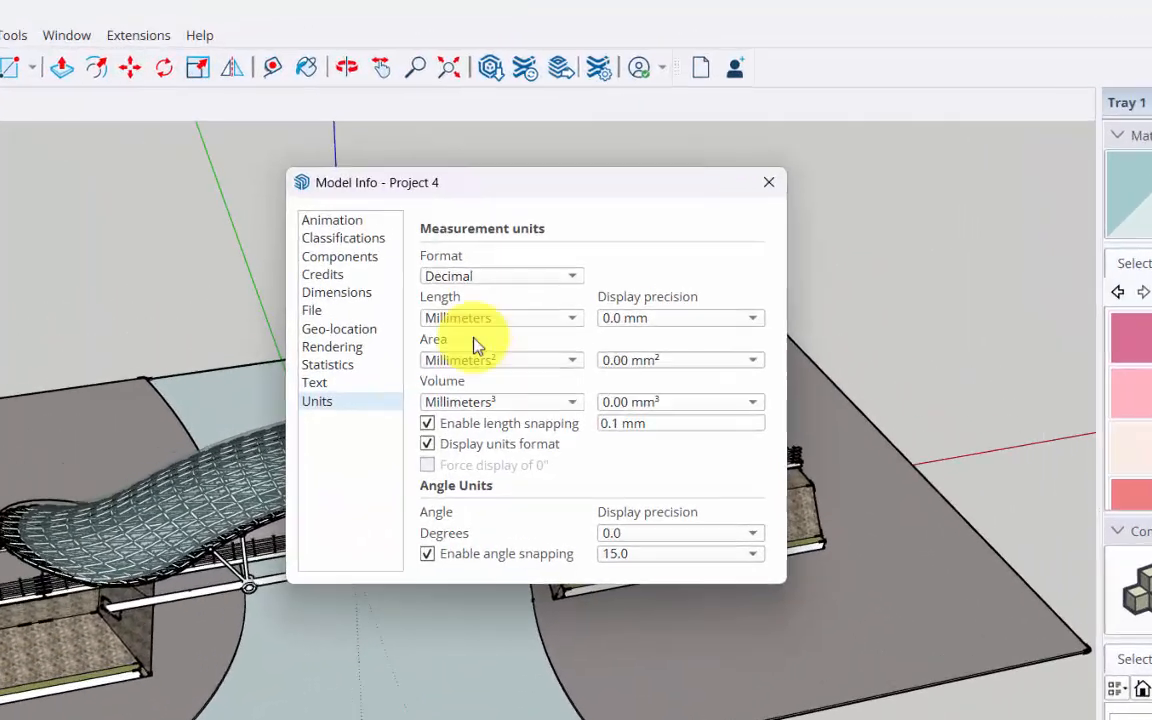
{"action": "left_click", "coordinate": [380, 306]}
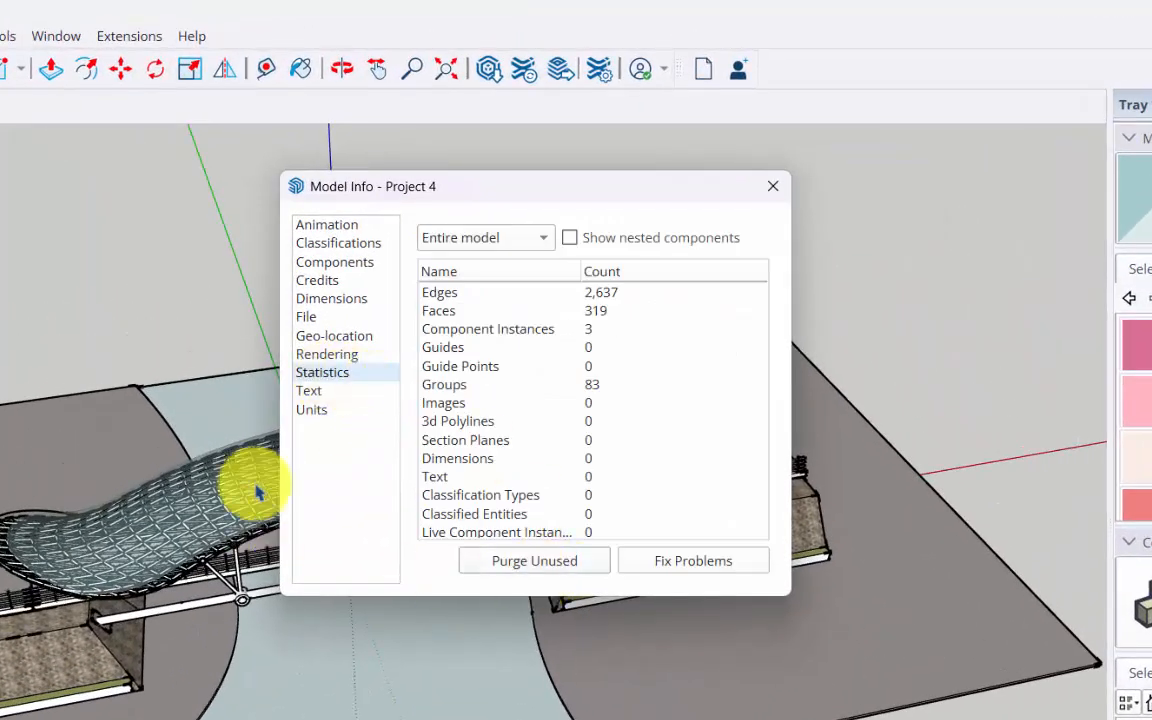
{"action": "left_click", "coordinate": [311, 410]}
{"action": "left_click", "coordinate": [477, 328]}
{"action": "left_click", "coordinate": [468, 383]}
{"action": "left_click", "coordinate": [481, 368]}
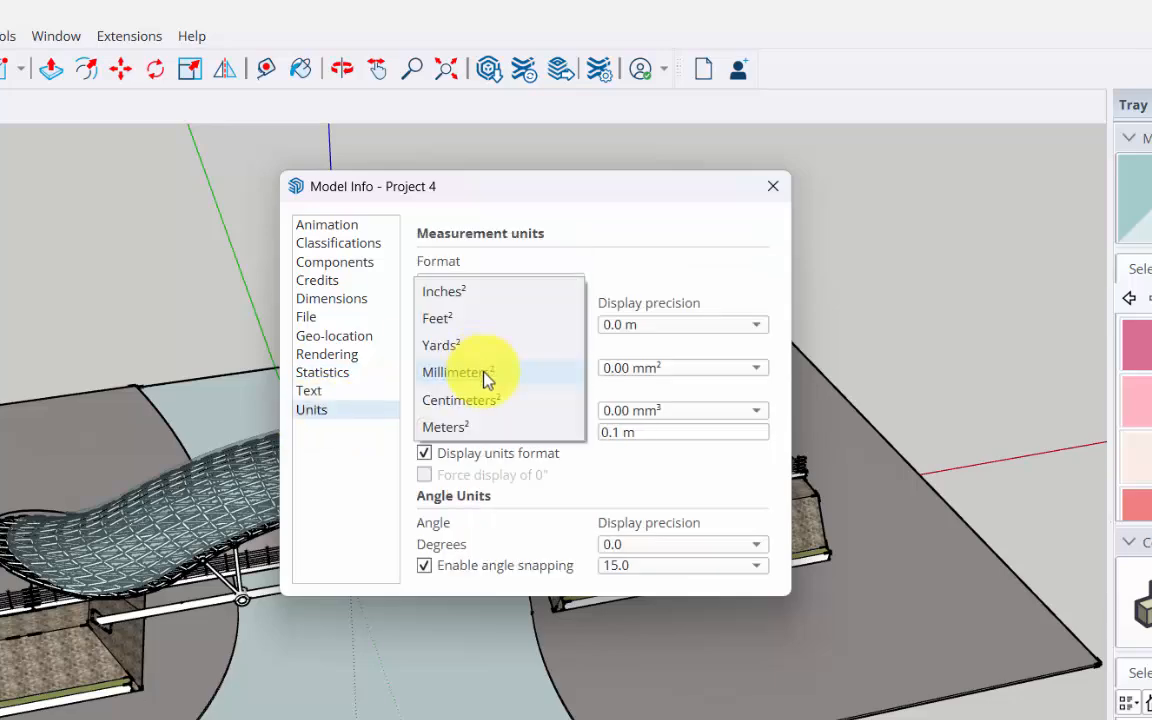
{"action": "left_click", "coordinate": [476, 430]}
{"action": "left_click", "coordinate": [489, 415]}
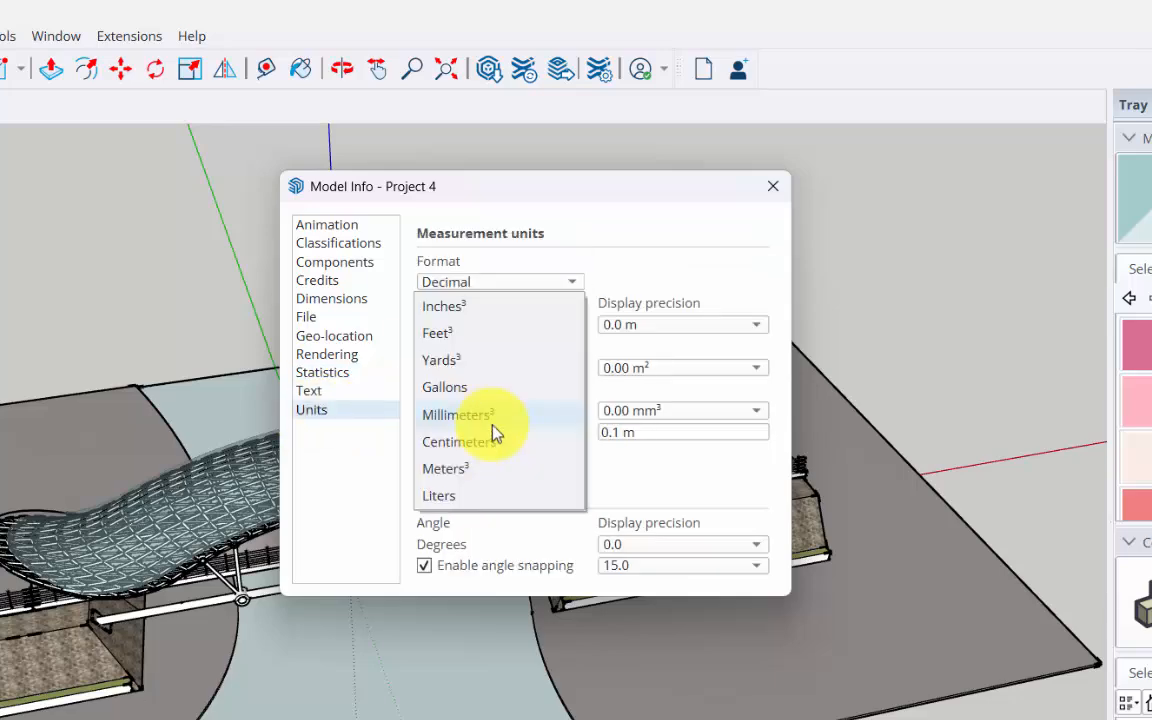
{"action": "left_click", "coordinate": [464, 469]}
{"action": "left_click", "coordinate": [773, 186]}
Export the bridge as a 3D model to the IFC file Project 4.ifc.
{"action": "left_click", "coordinate": [21, 36]}
{"action": "mouse_move", "coordinate": [94, 374]}
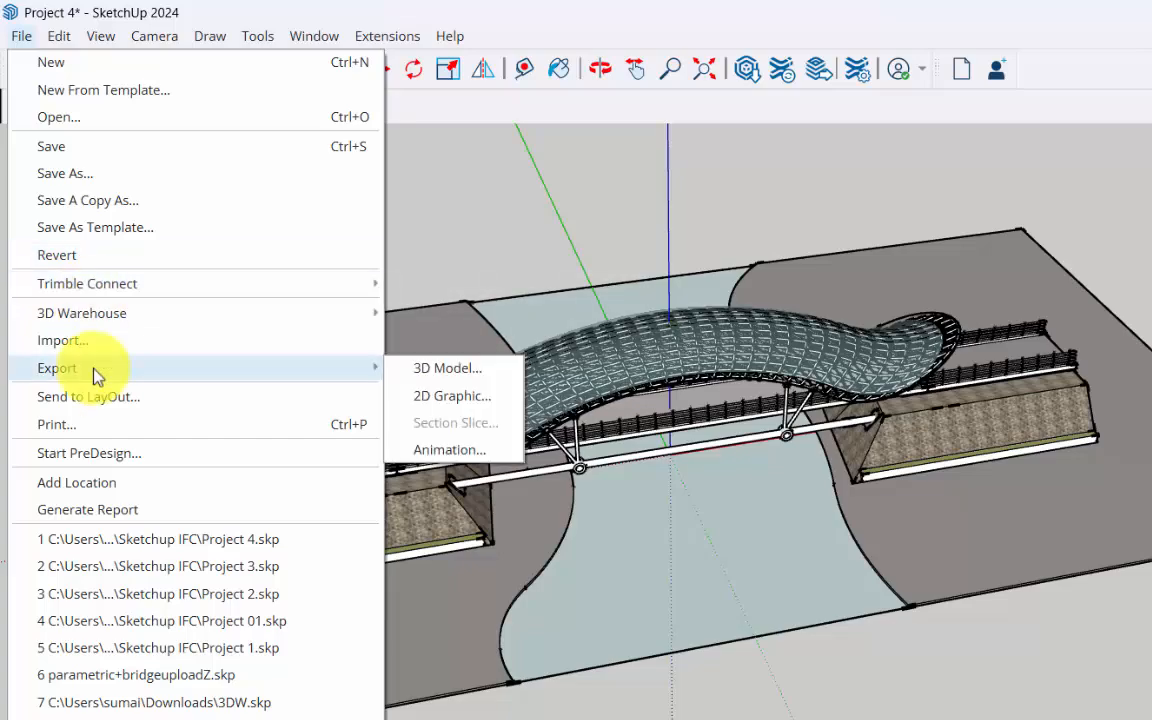
{"action": "left_click", "coordinate": [450, 375]}
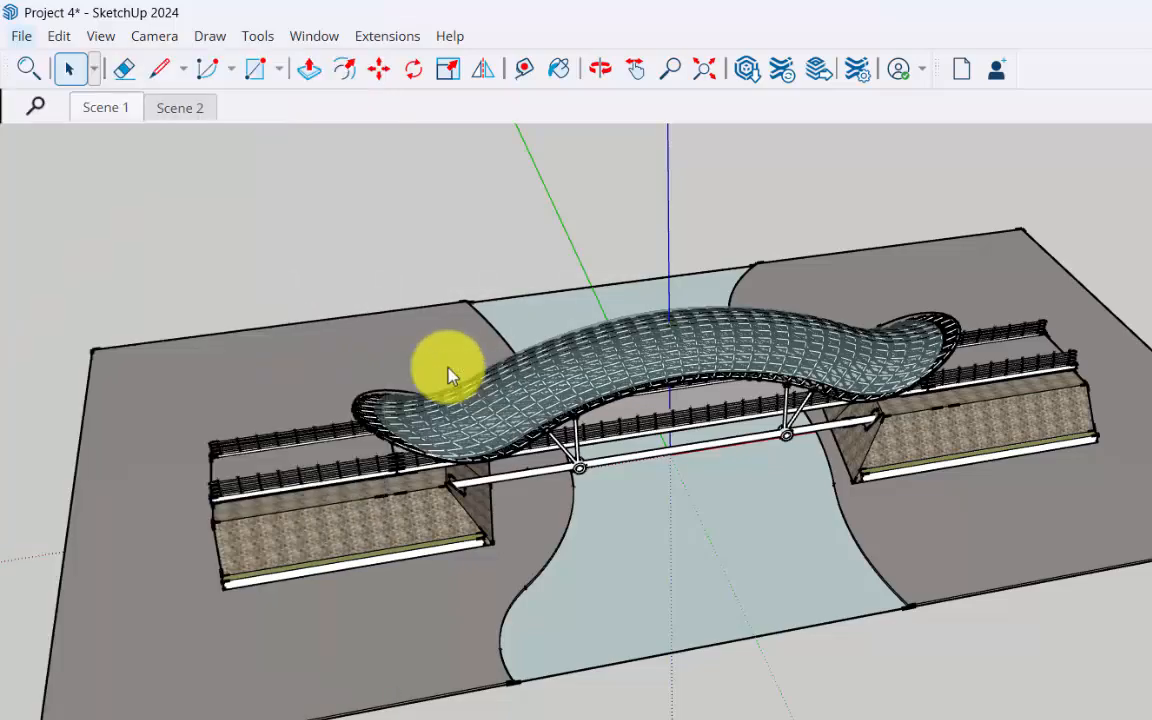
{"action": "left_click", "coordinate": [651, 514]}
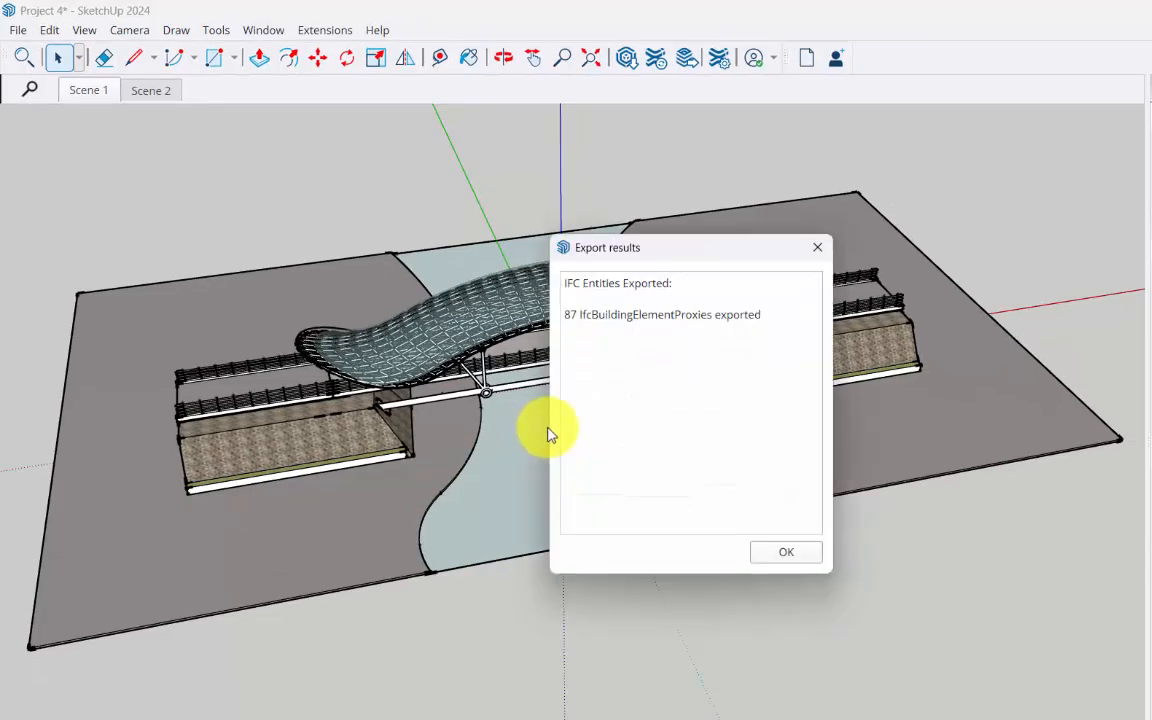
{"action": "left_click", "coordinate": [786, 557]}
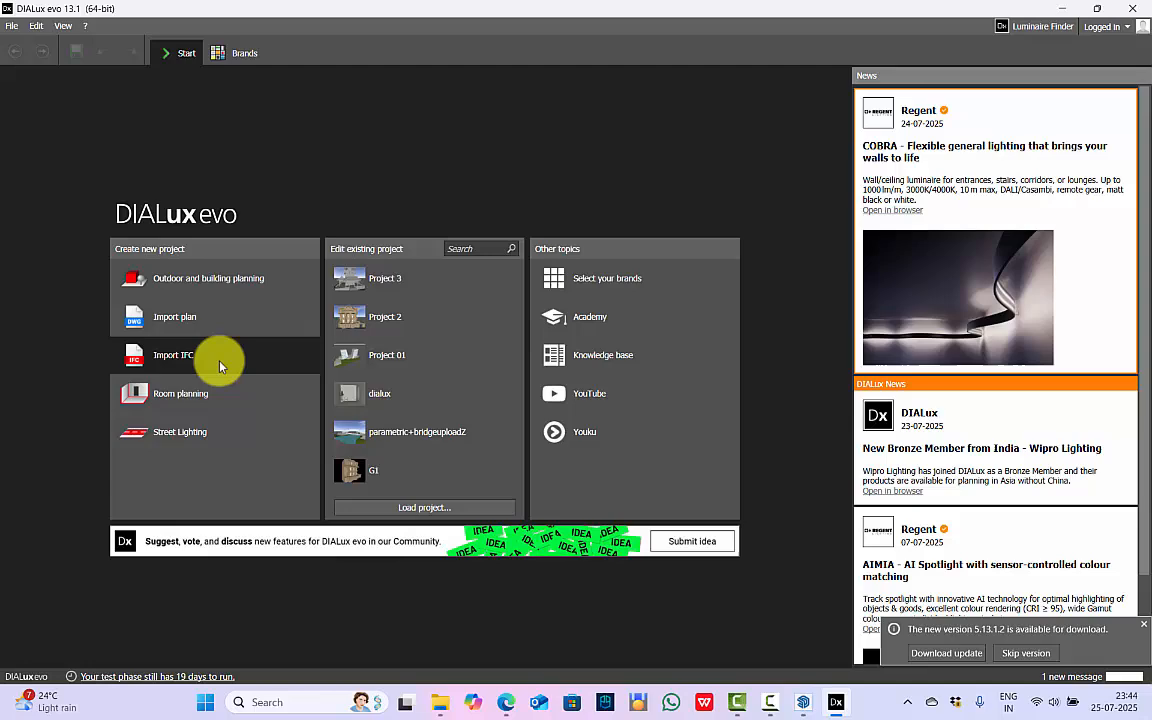
Switch to DIALux evo, import all content of Project 4.ifc with the New Method and show the bridge in 3D.
{"action": "left_click", "coordinate": [220, 367]}
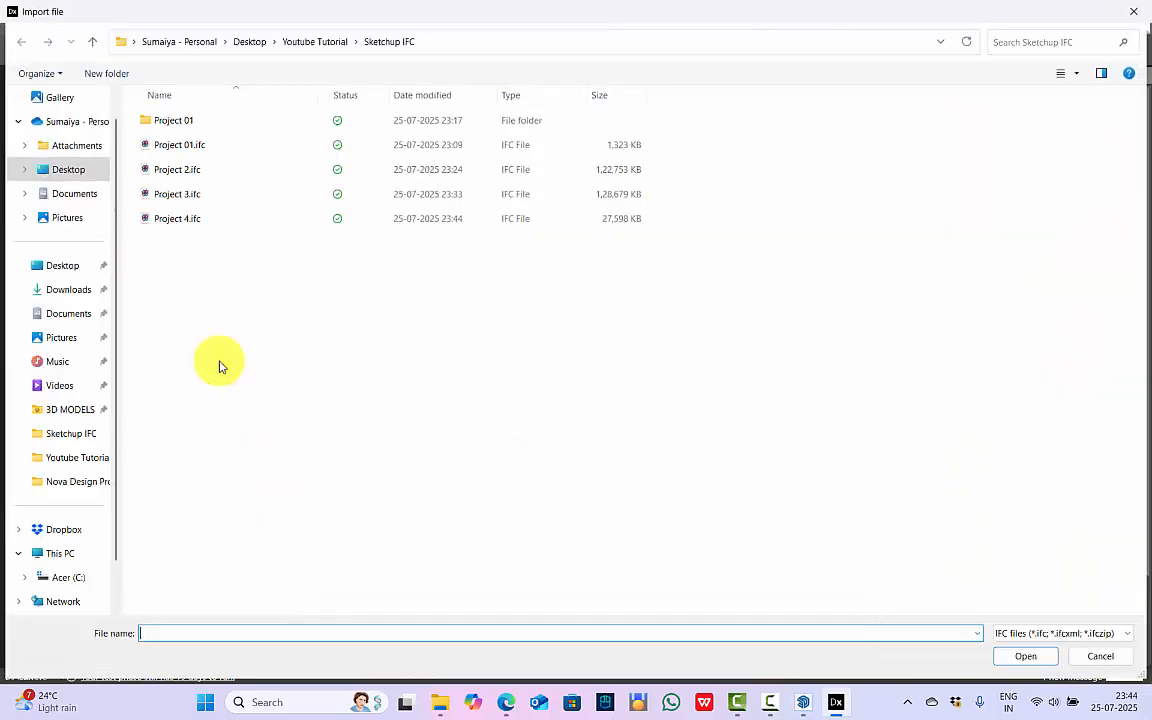
{"action": "left_click", "coordinate": [195, 220]}
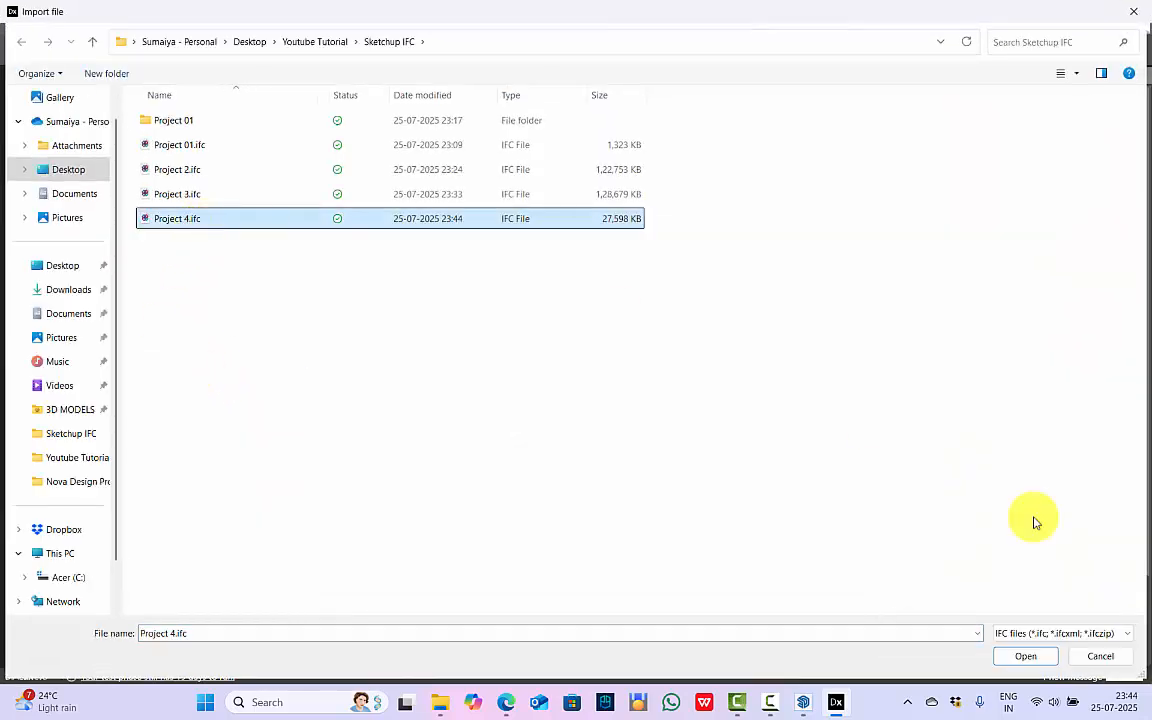
{"action": "left_click", "coordinate": [1029, 660]}
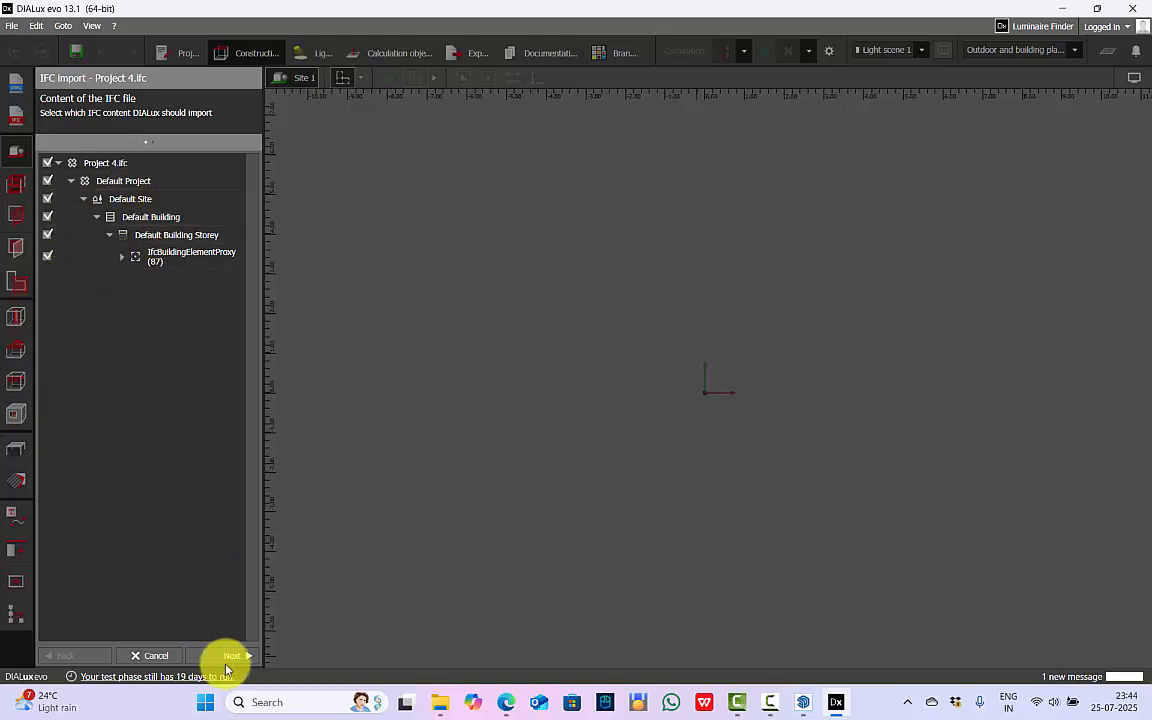
{"action": "left_click", "coordinate": [232, 656]}
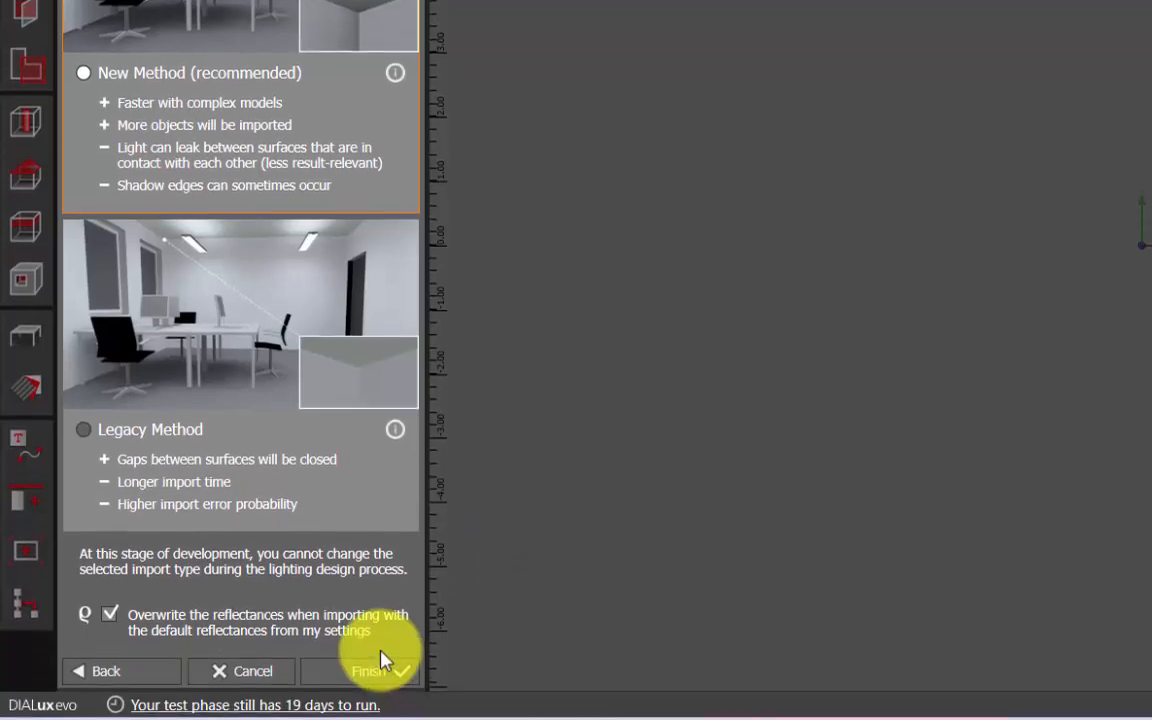
{"action": "key", "text": "Return"}
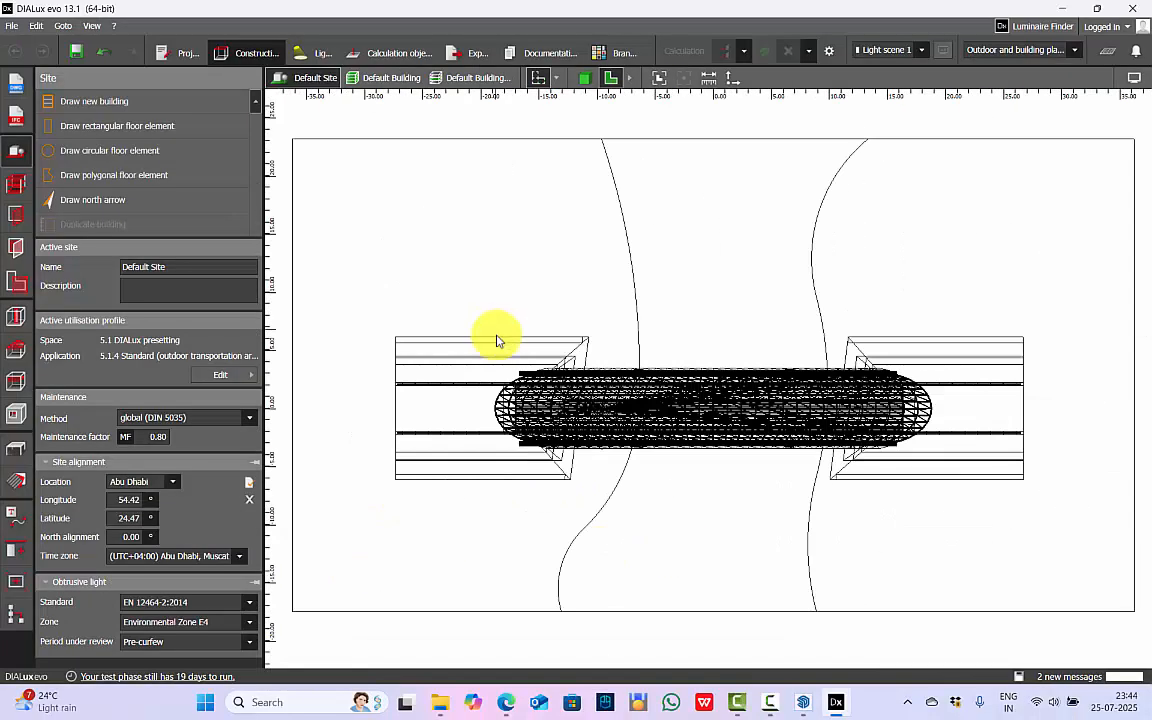
{"action": "left_click", "coordinate": [586, 83]}
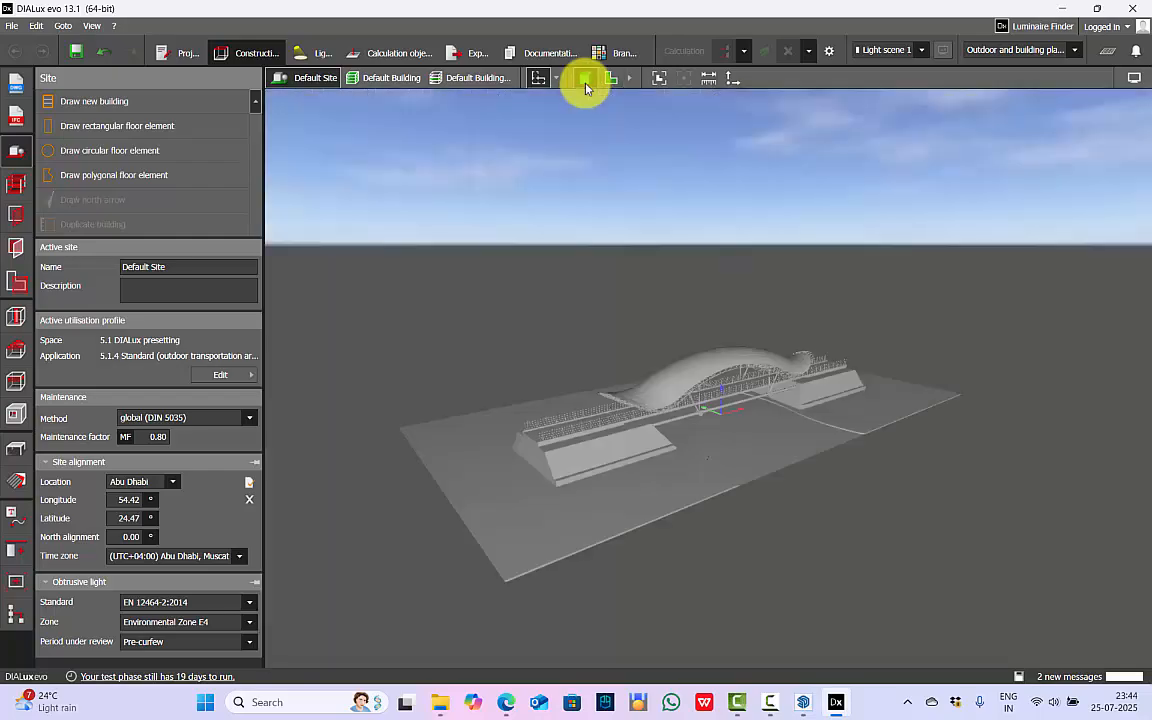
Examine the imported bridge up close, including the walkway beneath the canopy and the overall side elevation.
{"action": "scroll", "coordinate": [748, 408], "scroll_direction": "up", "scroll_amount": 5}
{"action": "right_click_drag", "start_coordinate": [748, 408], "coordinate": [836, 397]}
{"action": "scroll", "coordinate": [798, 354], "scroll_direction": "up", "scroll_amount": 4}
{"action": "right_click_drag", "start_coordinate": [798, 358], "coordinate": [638, 270]}
{"action": "scroll", "coordinate": [638, 270], "scroll_direction": "up", "scroll_amount": 4}
{"action": "right_click_drag", "start_coordinate": [721, 264], "coordinate": [675, 245]}
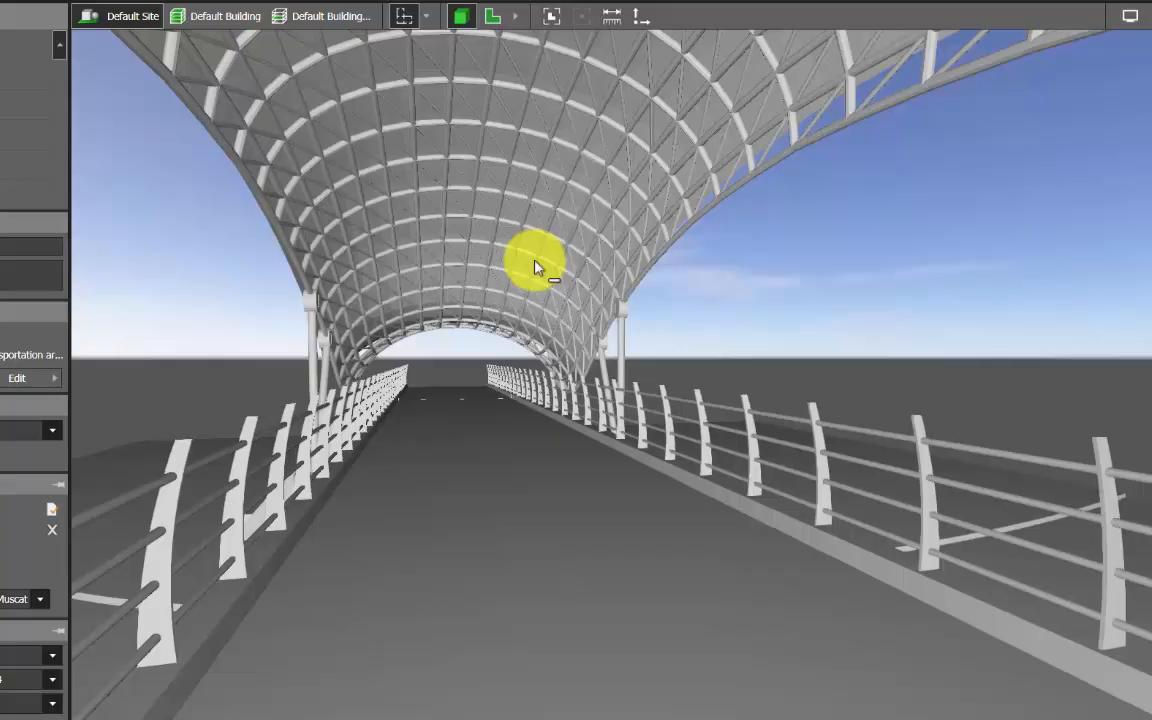
{"action": "left_click_drag", "start_coordinate": [535, 265], "coordinate": [660, 262]}
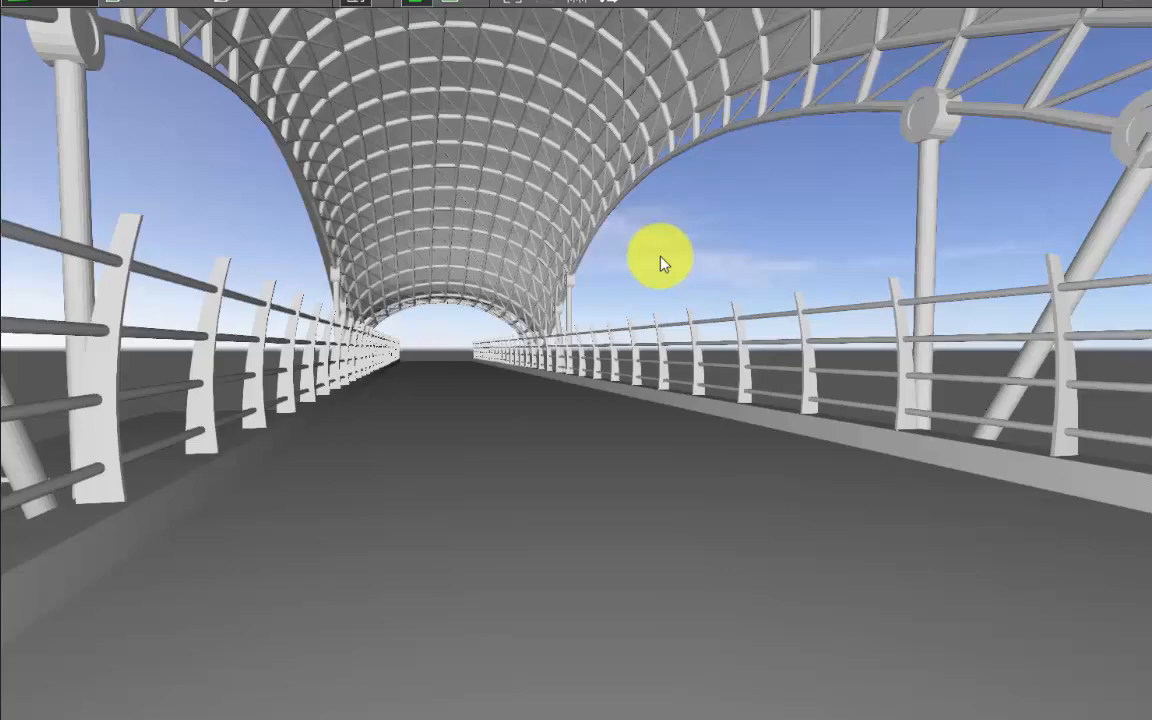
{"action": "left_click_drag", "start_coordinate": [771, 375], "coordinate": [334, 498]}
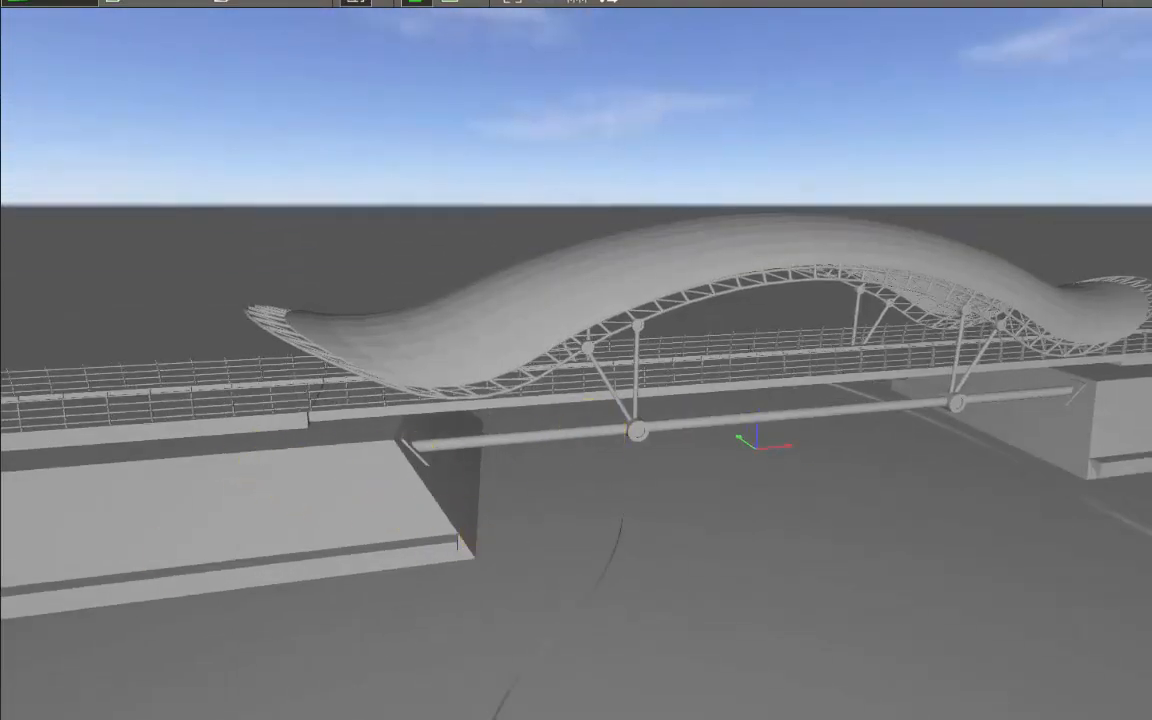
Cover the ground around the bridge with the grass texture material, sized 10 by 10 m.
{"action": "left_click", "coordinate": [222, 391]}
{"action": "left_click_drag", "start_coordinate": [588, 252], "coordinate": [588, 310]}
{"action": "left_click", "coordinate": [463, 300]}
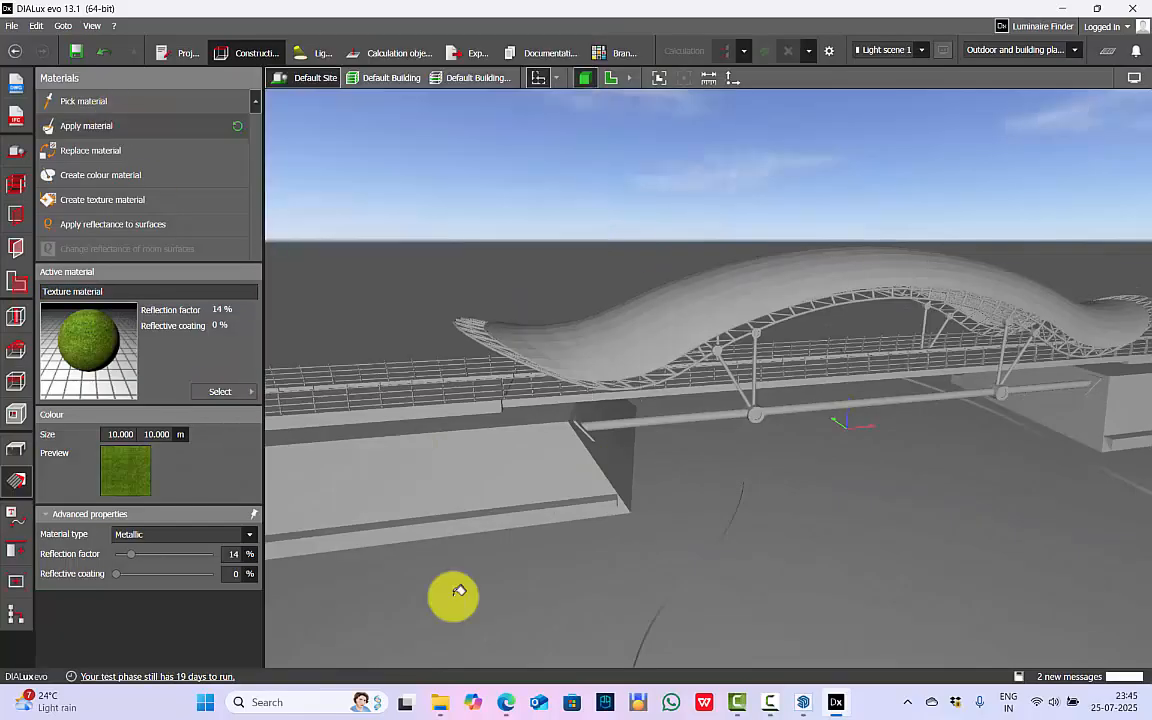
{"action": "left_click", "coordinate": [460, 591]}
{"action": "scroll", "coordinate": [460, 591], "scroll_direction": "down", "scroll_amount": 3}
{"action": "left_click", "coordinate": [118, 152]}
{"action": "left_click", "coordinate": [980, 436]}
{"action": "left_click", "coordinate": [88, 127]}
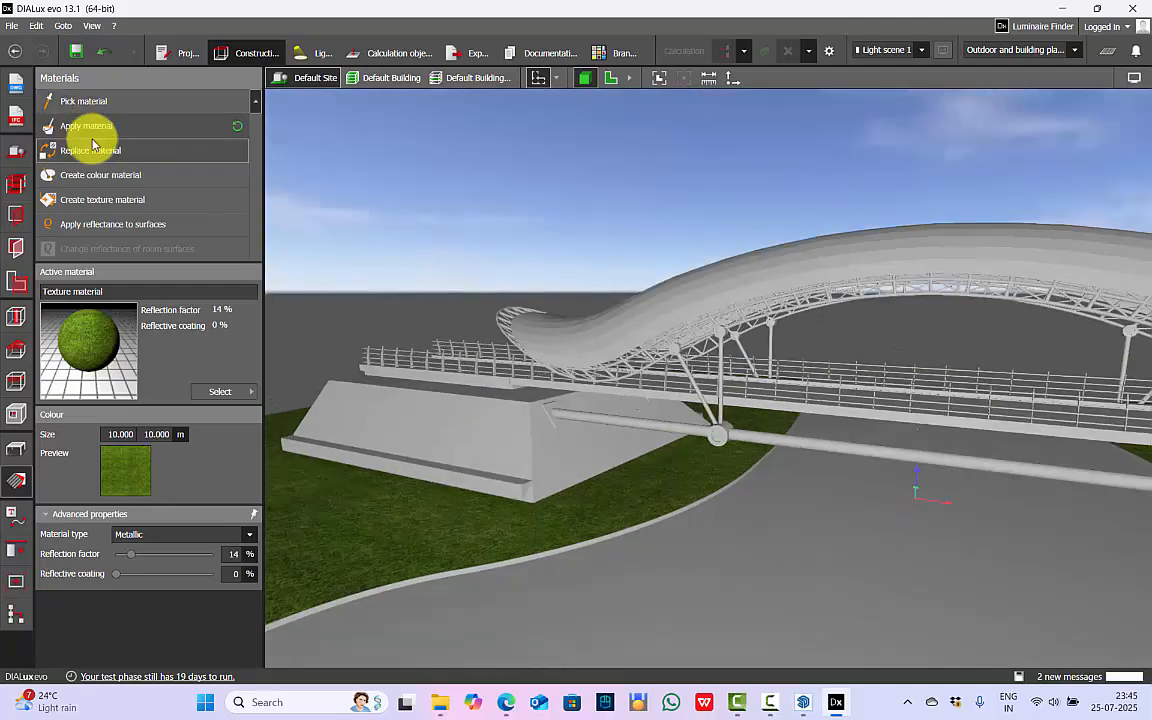
{"action": "scroll", "coordinate": [529, 559], "scroll_direction": "down", "scroll_amount": 5}
Choose Water surface 1 from the outdoor water textures in the material catalogue and assign it to the river surface under the bridge.
{"action": "left_click", "coordinate": [222, 391]}
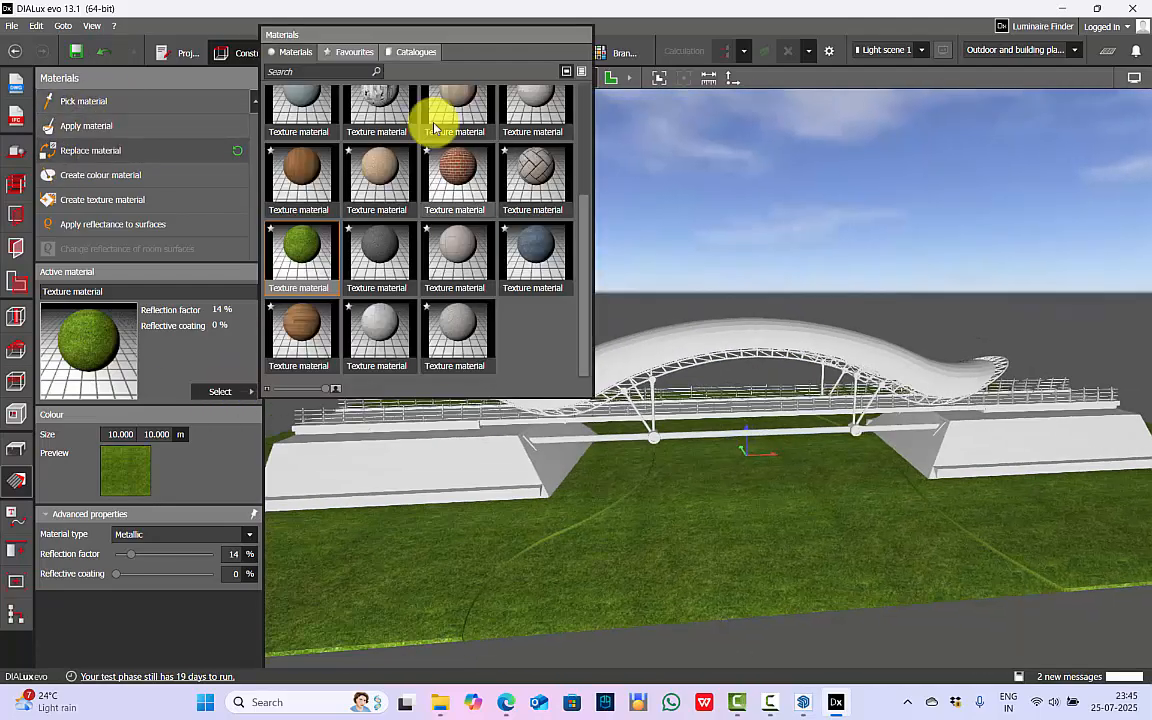
{"action": "left_click", "coordinate": [411, 52]}
{"action": "left_click", "coordinate": [306, 116]}
{"action": "left_click", "coordinate": [128, 262]}
{"action": "left_click", "coordinate": [322, 211]}
{"action": "left_click", "coordinate": [677, 108]}
{"action": "left_click", "coordinate": [590, 480]}
Replace the material of the bridge abutments and deck with concrete undressed concrete-18 from the outdoor wall textures.
{"action": "right_click_drag", "start_coordinate": [590, 480], "coordinate": [372, 534]}
{"action": "left_click", "coordinate": [222, 391]}
{"action": "left_click", "coordinate": [411, 52]}
{"action": "left_click", "coordinate": [308, 119]}
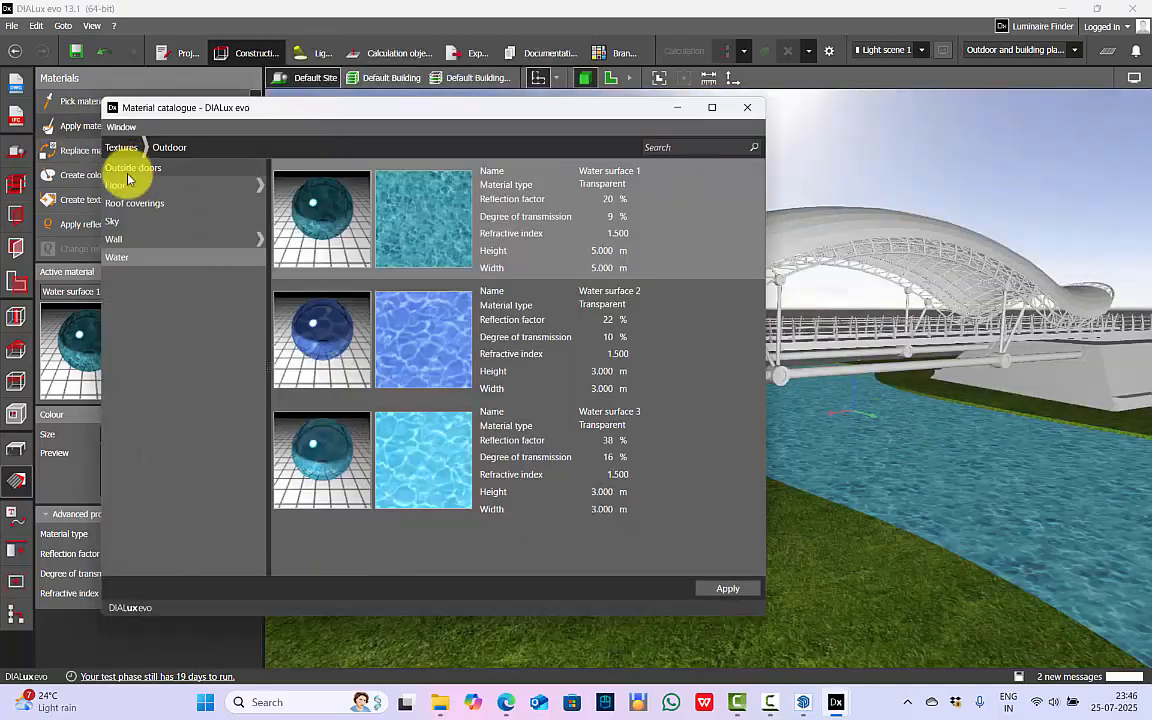
{"action": "left_click", "coordinate": [121, 241]}
{"action": "mouse_move", "coordinate": [760, 235]}
{"action": "left_mouse_down"}
{"action": "mouse_move", "coordinate": [771, 548]}
{"action": "mouse_move", "coordinate": [761, 234]}
{"action": "left_mouse_up"}
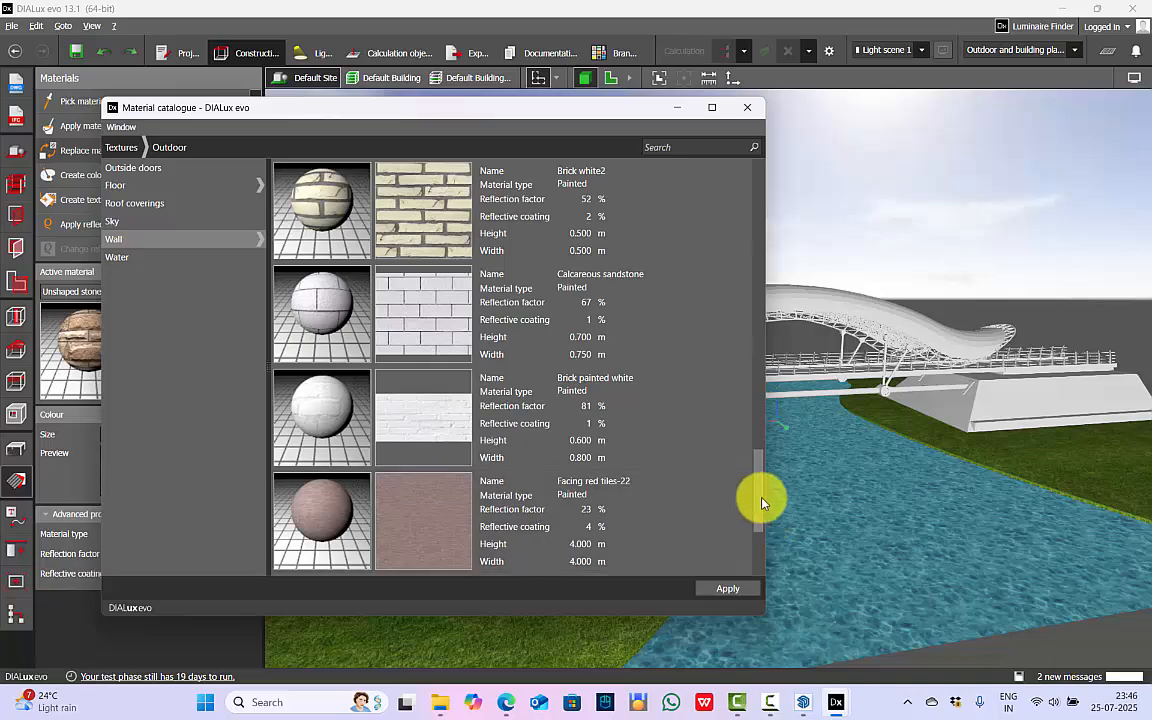
{"action": "left_click", "coordinate": [408, 328]}
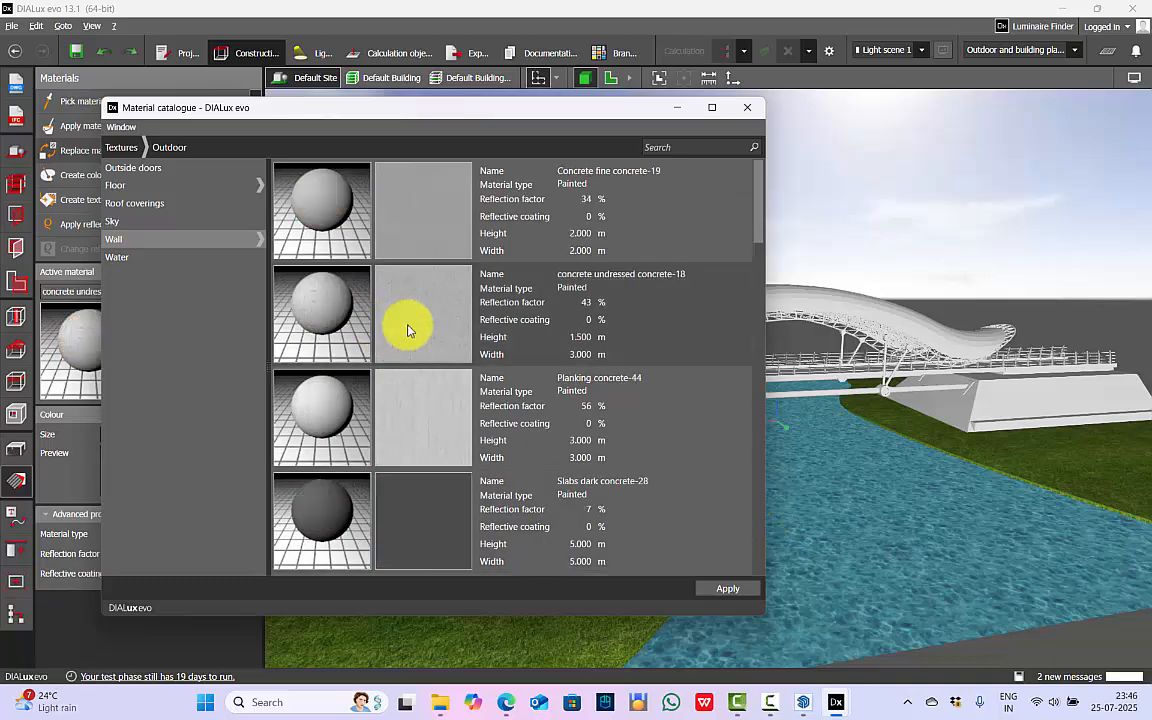
{"action": "left_click", "coordinate": [747, 107]}
{"action": "left_click", "coordinate": [440, 409]}
Apply the dark grey painted texture material with 10 % reflection factor to the deck section beneath the canopy.
{"action": "right_click_drag", "start_coordinate": [440, 409], "coordinate": [1000, 454]}
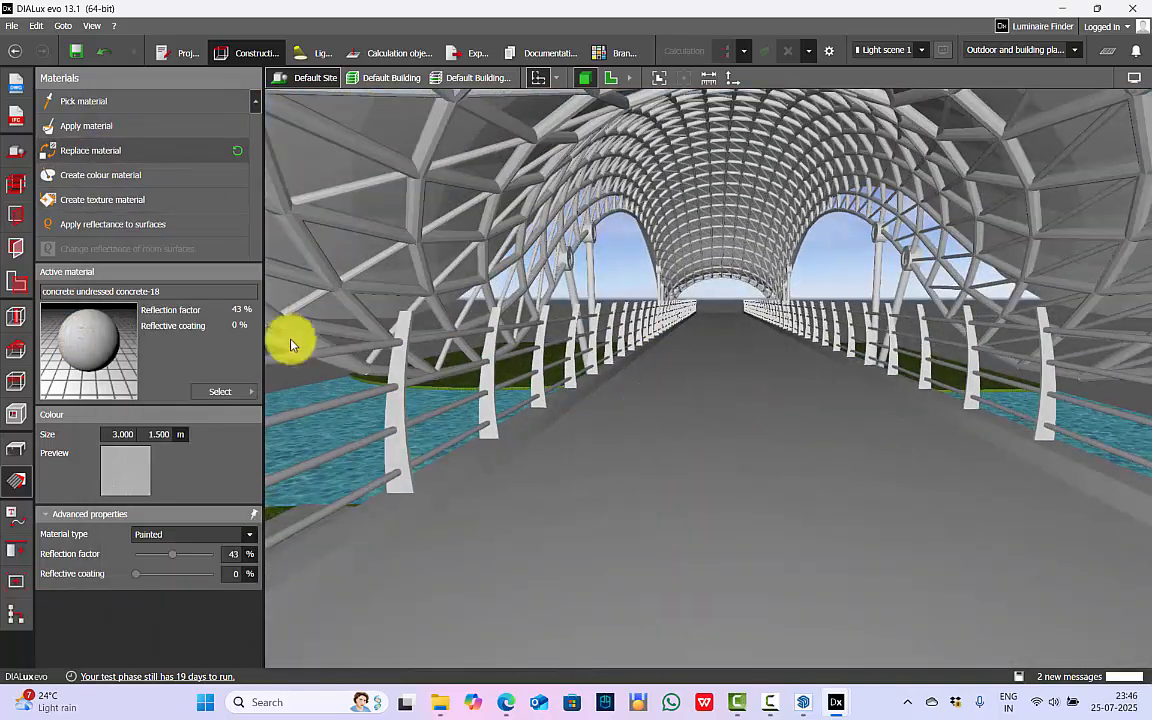
{"action": "left_click", "coordinate": [220, 391]}
{"action": "left_click", "coordinate": [291, 53]}
{"action": "left_click_drag", "start_coordinate": [586, 224], "coordinate": [586, 252]}
{"action": "left_click", "coordinate": [468, 175]}
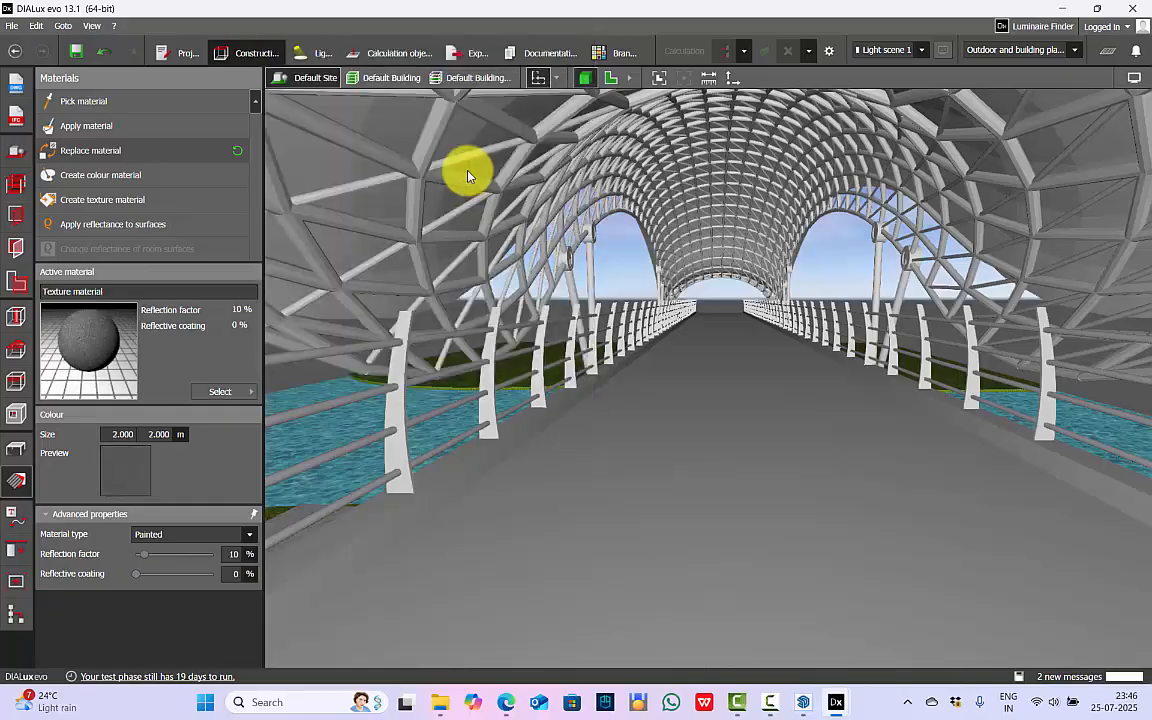
{"action": "left_click", "coordinate": [90, 126]}
{"action": "left_click", "coordinate": [698, 406]}
Apply the same dark grey texture to the approach section of the deck, undoing a first misplaced application.
{"action": "scroll", "coordinate": [680, 420], "scroll_direction": "down", "scroll_amount": 5}
{"action": "right_click_drag", "start_coordinate": [643, 445], "coordinate": [828, 411]}
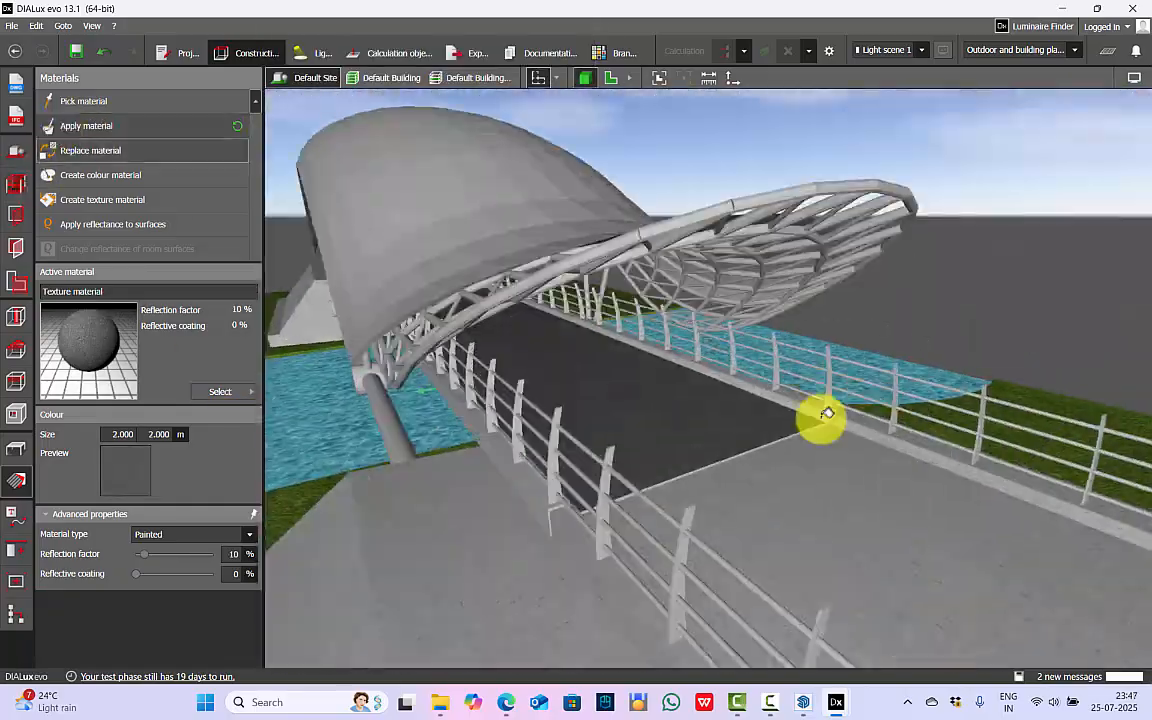
{"action": "left_click", "coordinate": [756, 445]}
{"action": "key", "text": "ctrl+z"}
{"action": "right_click_drag", "start_coordinate": [875, 491], "coordinate": [503, 435]}
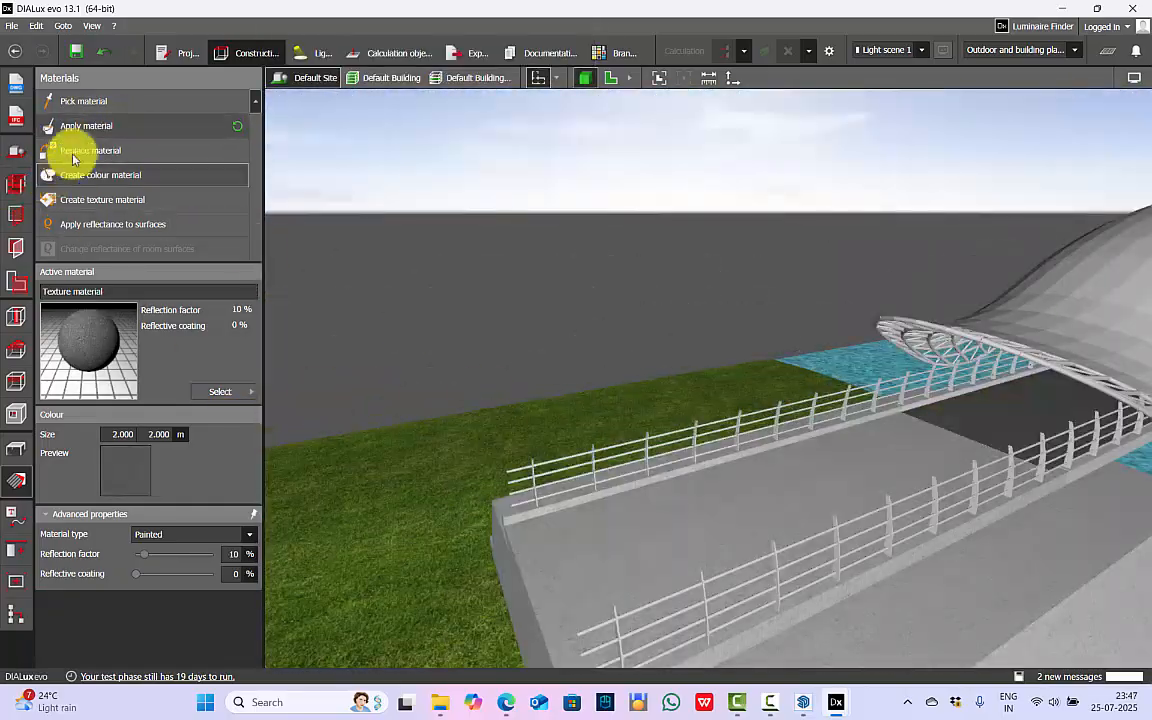
{"action": "left_click", "coordinate": [739, 512]}
{"action": "scroll", "coordinate": [679, 482], "scroll_direction": "down", "scroll_amount": 4}
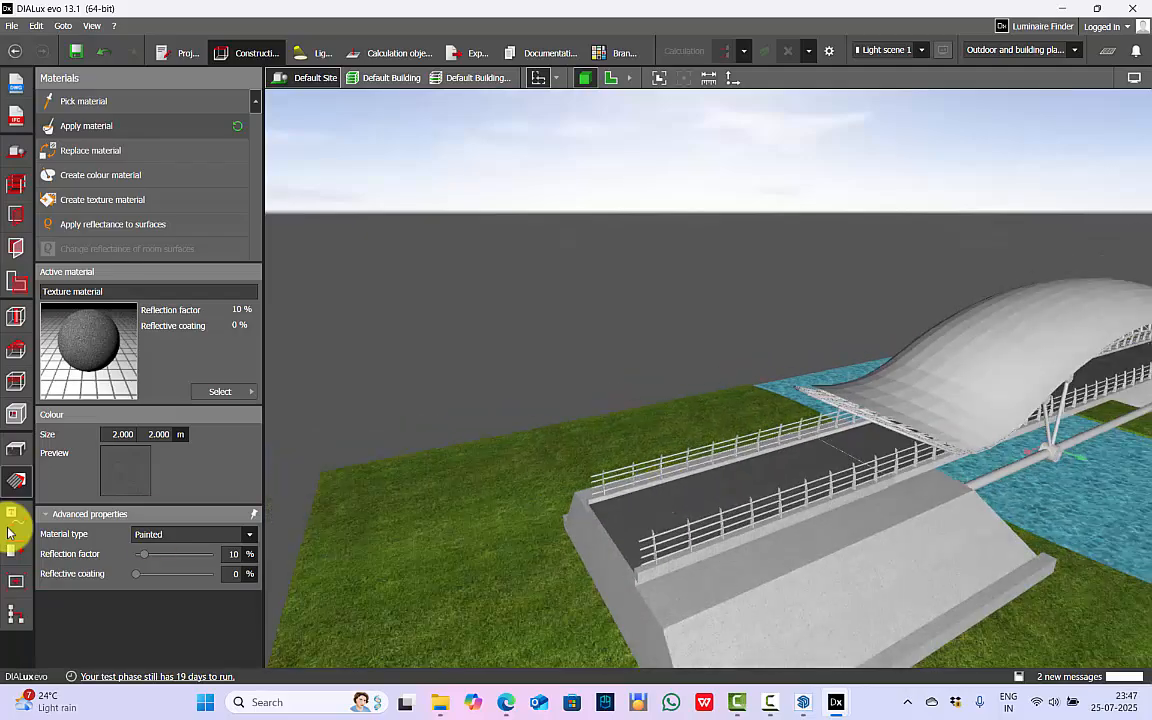
Open the furniture and objects tools and inspect the textured bridge from its approach end.
{"action": "left_click", "coordinate": [16, 452]}
{"action": "right_click_drag", "start_coordinate": [668, 237], "coordinate": [549, 341]}
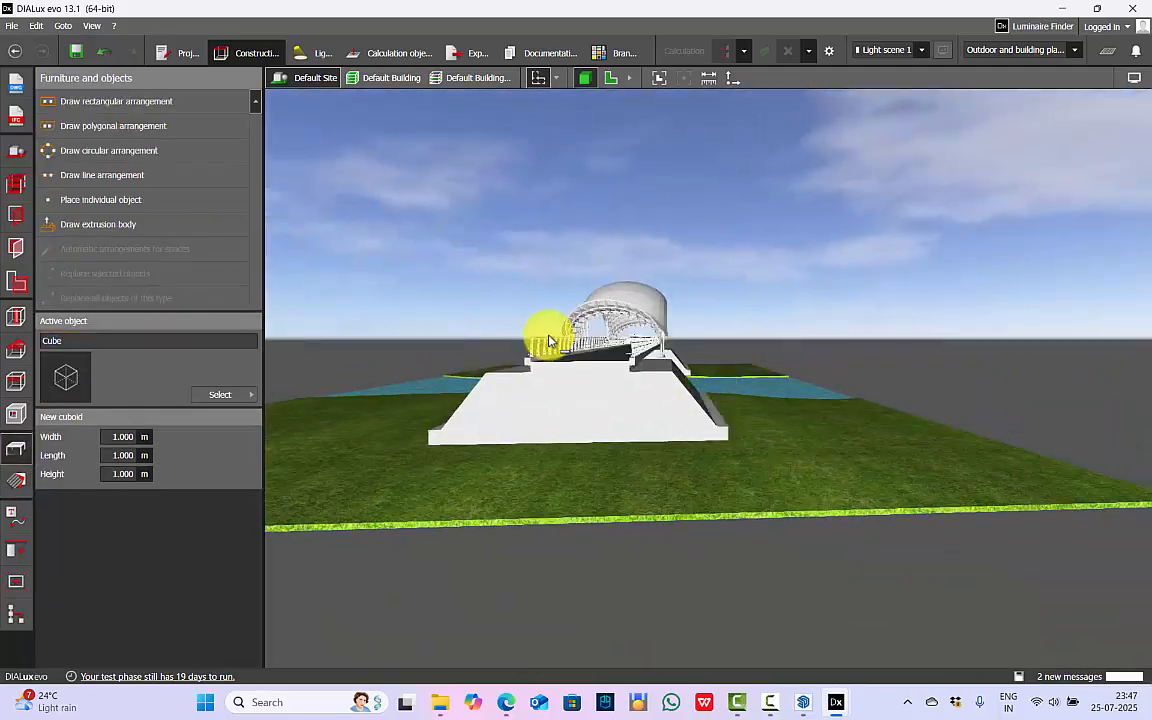
{"action": "scroll", "coordinate": [641, 352], "scroll_direction": "up", "scroll_amount": 6}
{"action": "right_click_drag", "start_coordinate": [727, 343], "coordinate": [733, 418]}
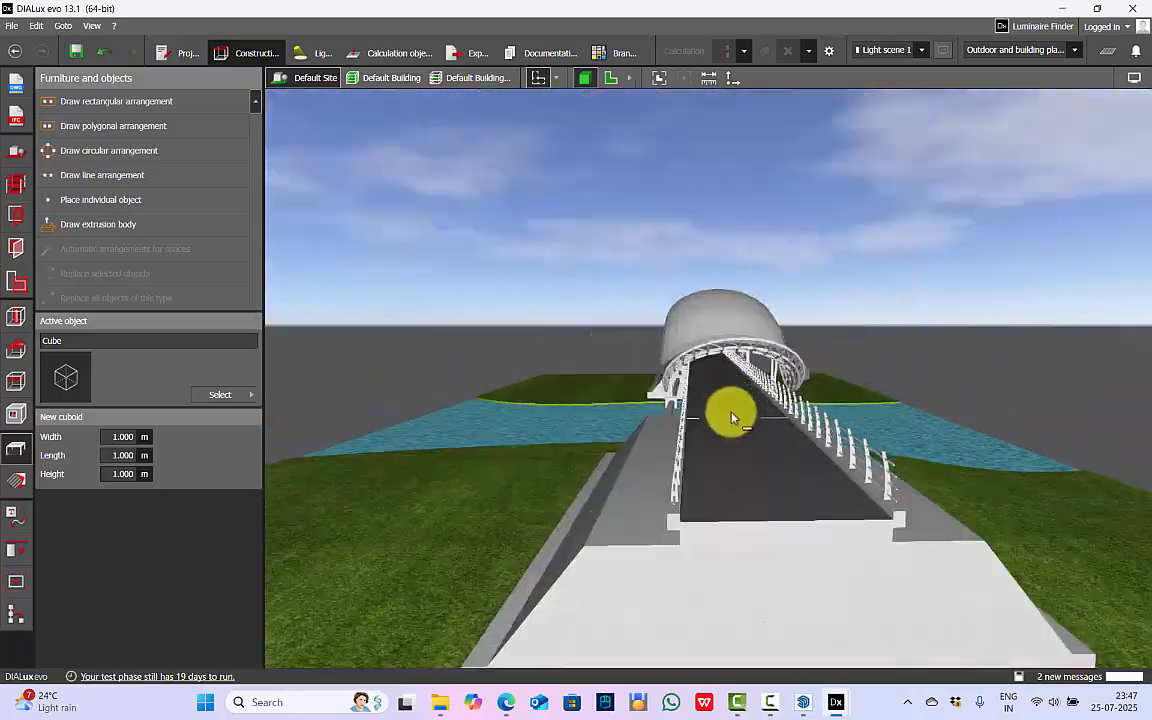
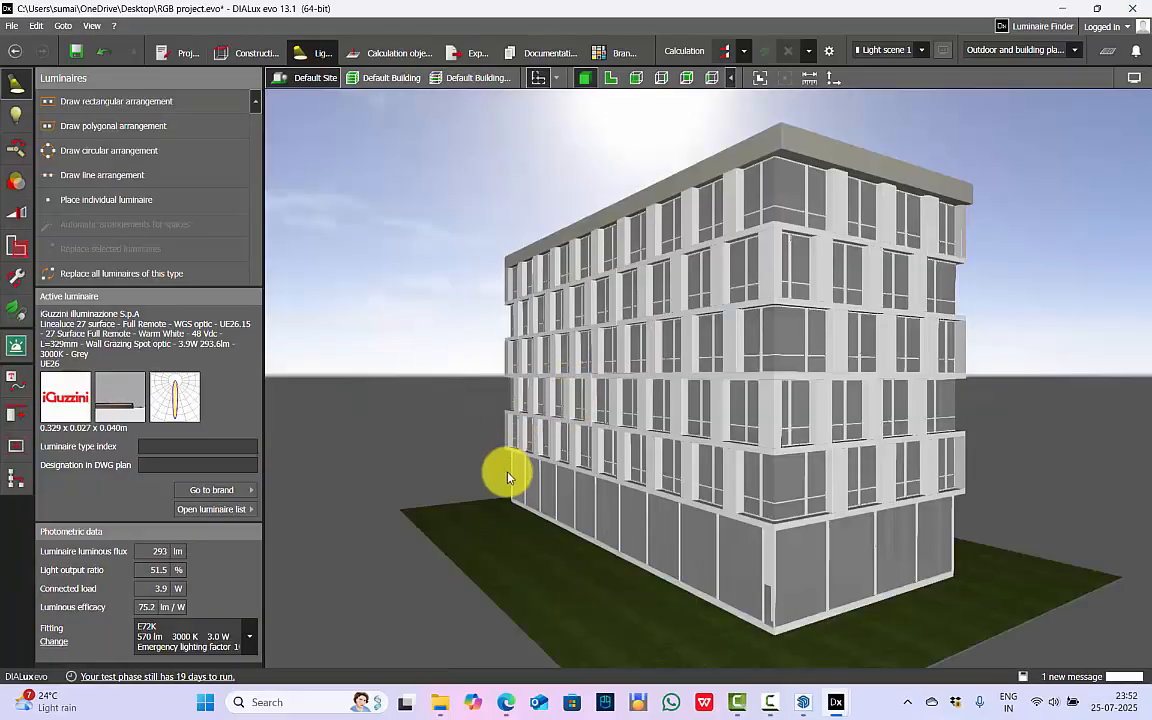
Examine the luminaire positions along the building's long facade in a wireframe elevation.
{"action": "right_click_drag", "start_coordinate": [507, 477], "coordinate": [667, 515]}
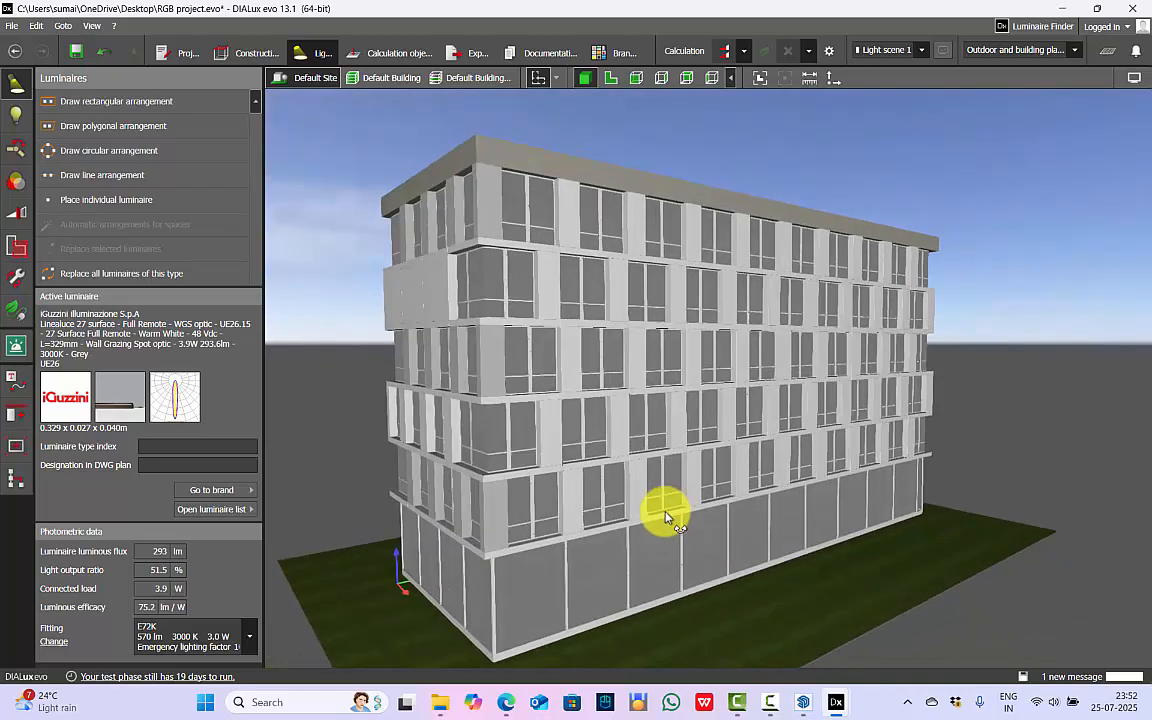
{"action": "right_click_drag", "start_coordinate": [766, 501], "coordinate": [630, 85]}
{"action": "left_click", "coordinate": [632, 80]}
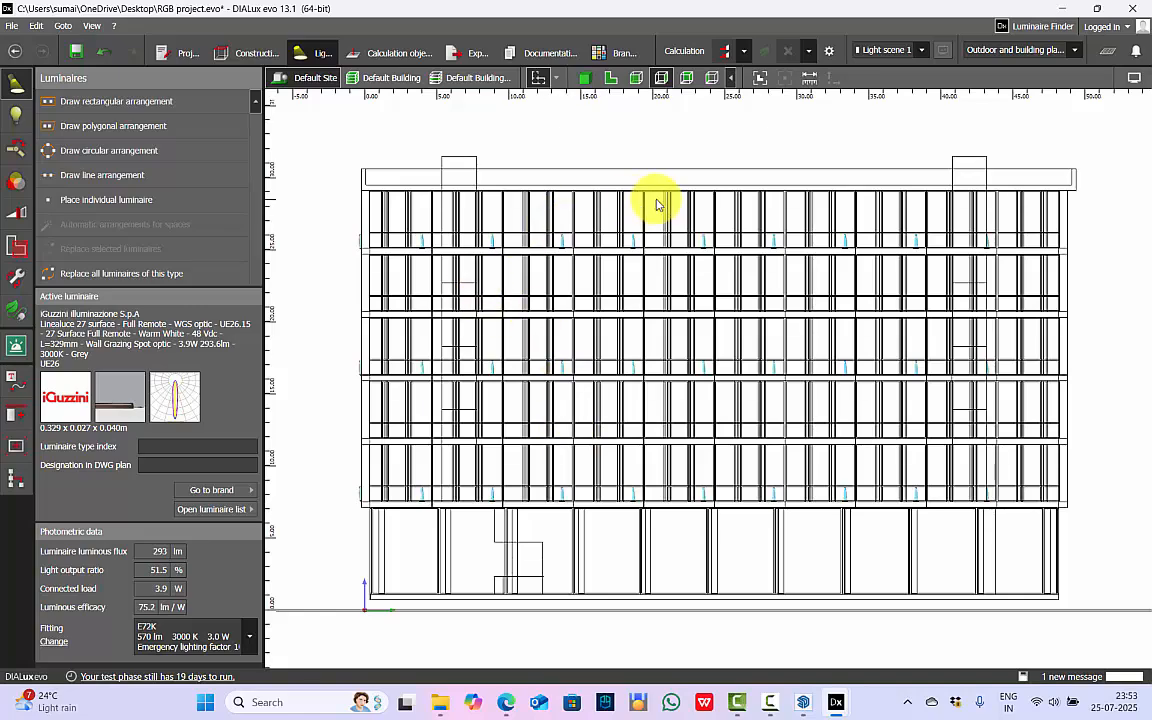
{"action": "scroll", "coordinate": [549, 256], "scroll_direction": "up", "scroll_amount": 10}
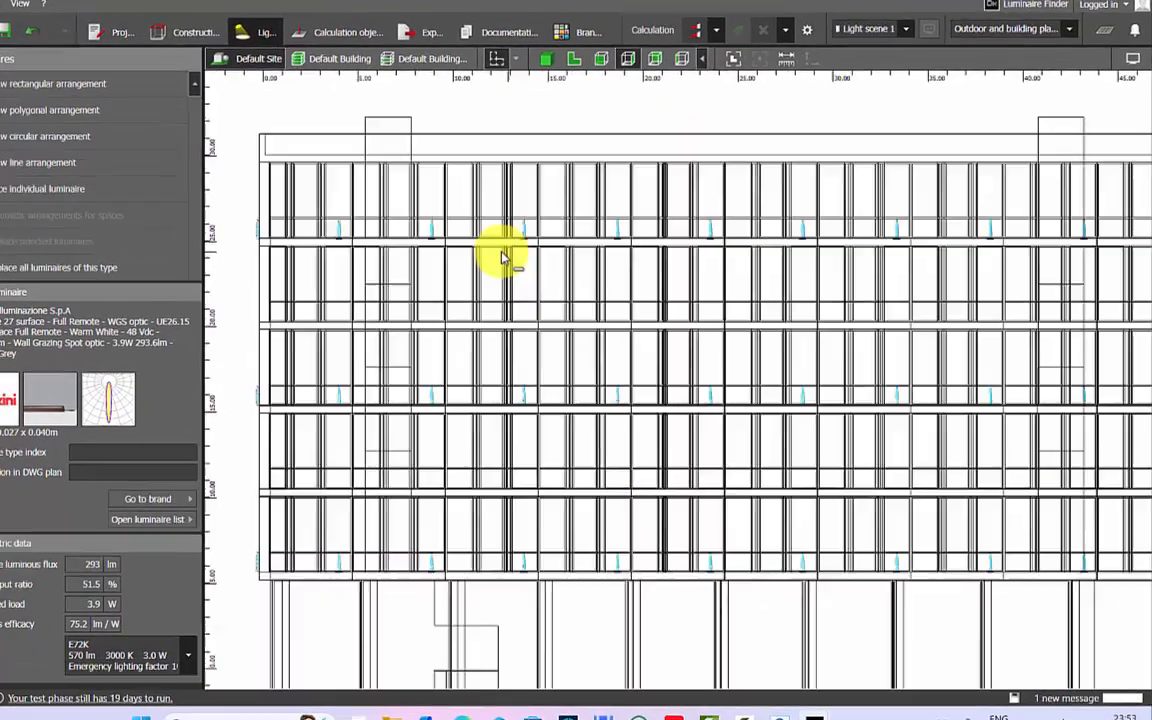
{"action": "scroll", "coordinate": [408, 268], "scroll_direction": "up", "scroll_amount": 3}
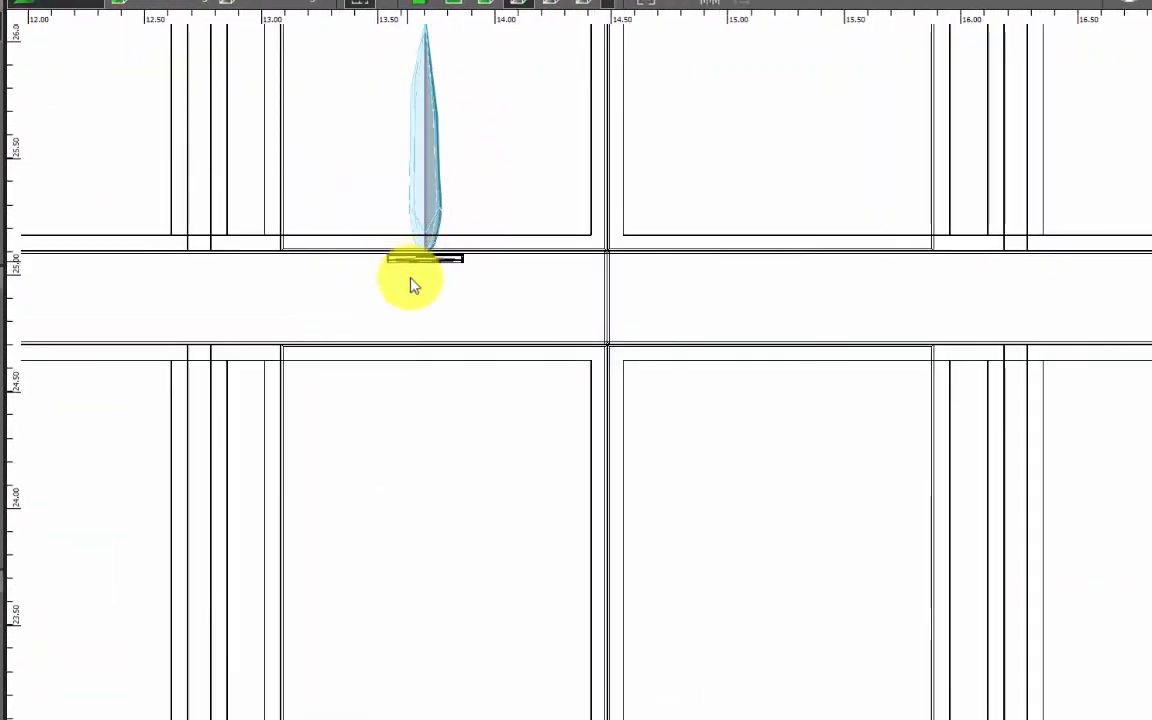
{"action": "scroll", "coordinate": [410, 280], "scroll_direction": "down", "scroll_amount": 6}
{"action": "scroll", "coordinate": [372, 206], "scroll_direction": "up", "scroll_amount": 1}
{"action": "middle_click_drag", "start_coordinate": [371, 205], "coordinate": [349, 338]}
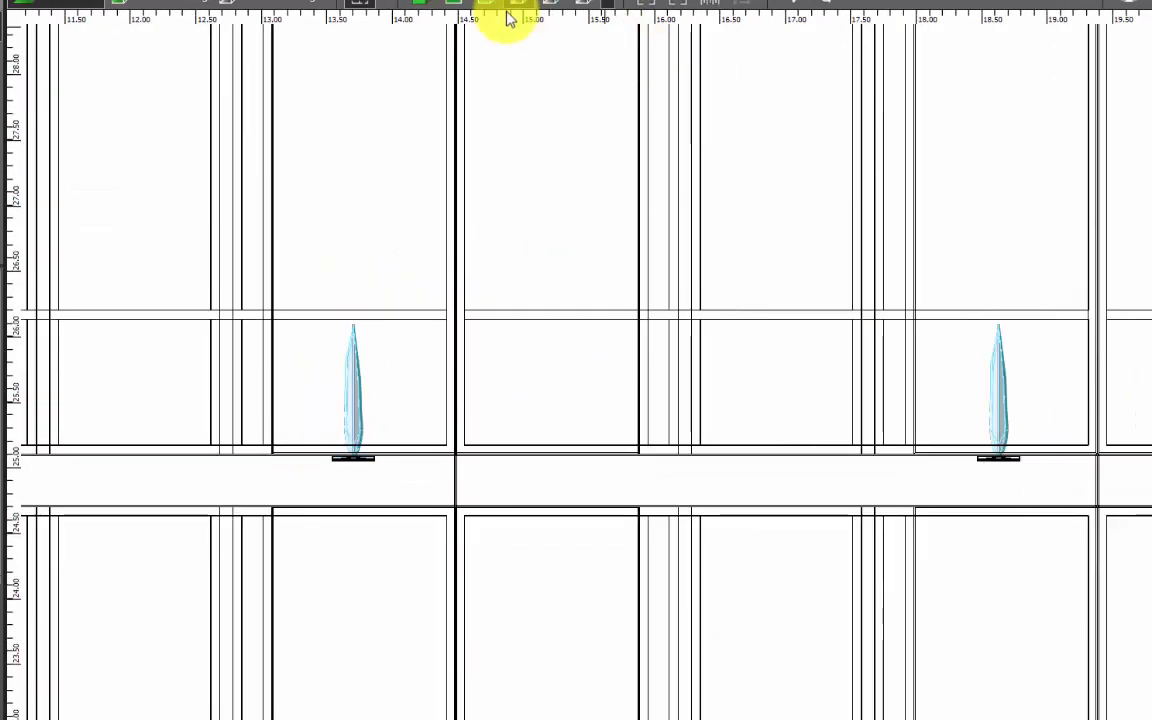
Inspect the upper-floor luminaires in the side elevation, selecting the one mounted just outside the facade edge at slab level.
{"action": "left_click", "coordinate": [550, 2]}
{"action": "scroll", "coordinate": [831, 44], "scroll_direction": "up", "scroll_amount": 2}
{"action": "left_click", "coordinate": [694, 318]}
{"action": "scroll", "coordinate": [687, 305], "scroll_direction": "up", "scroll_amount": 5}
{"action": "scroll", "coordinate": [741, 420], "scroll_direction": "up", "scroll_amount": 3}
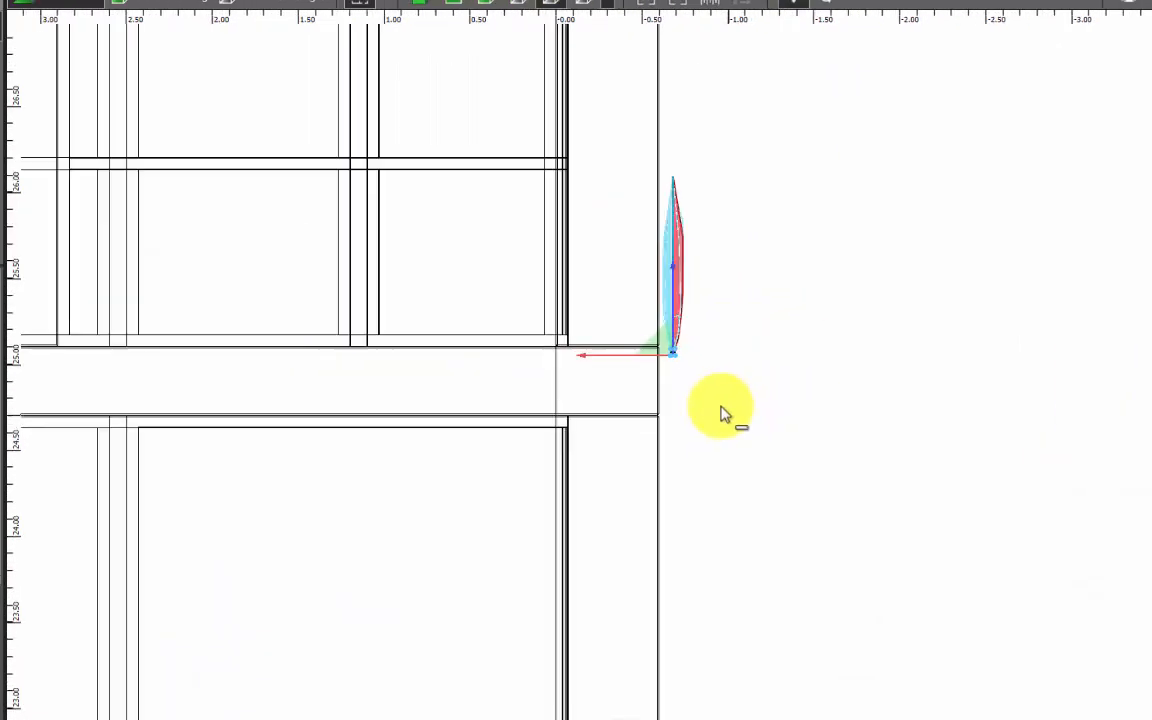
{"action": "scroll", "coordinate": [975, 300], "scroll_direction": "down", "scroll_amount": 3}
{"action": "scroll", "coordinate": [449, 57], "scroll_direction": "down", "scroll_amount": 7}
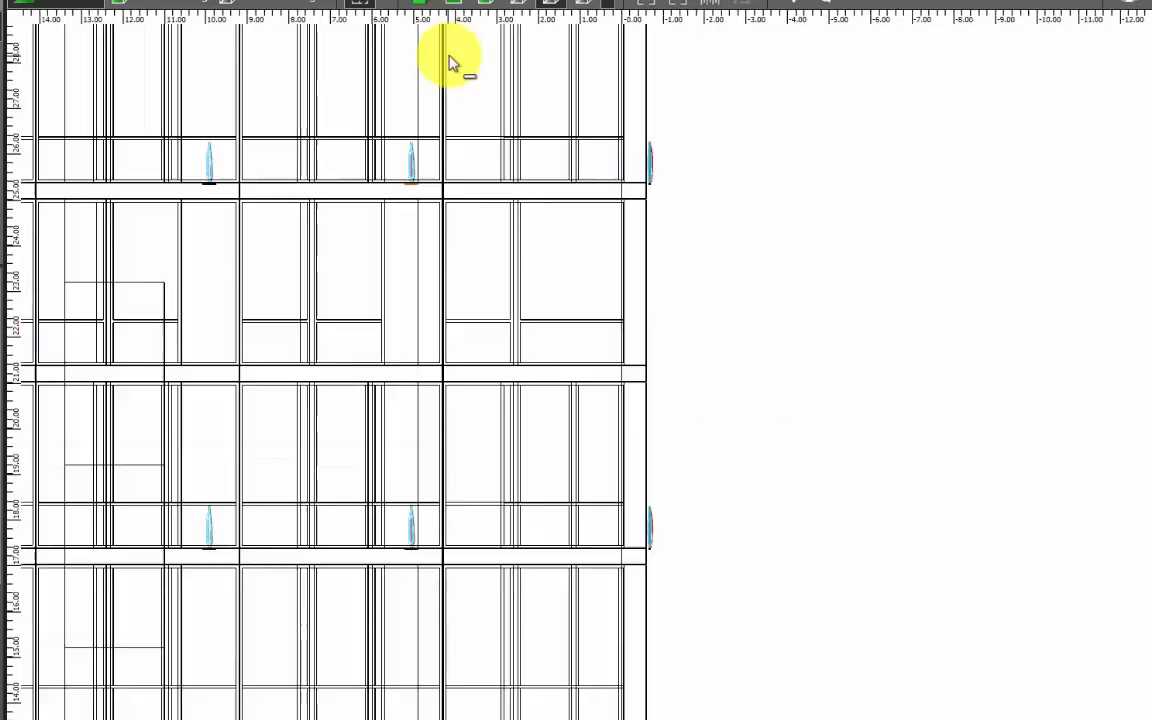
{"action": "scroll", "coordinate": [908, 463], "scroll_direction": "down", "scroll_amount": 5}
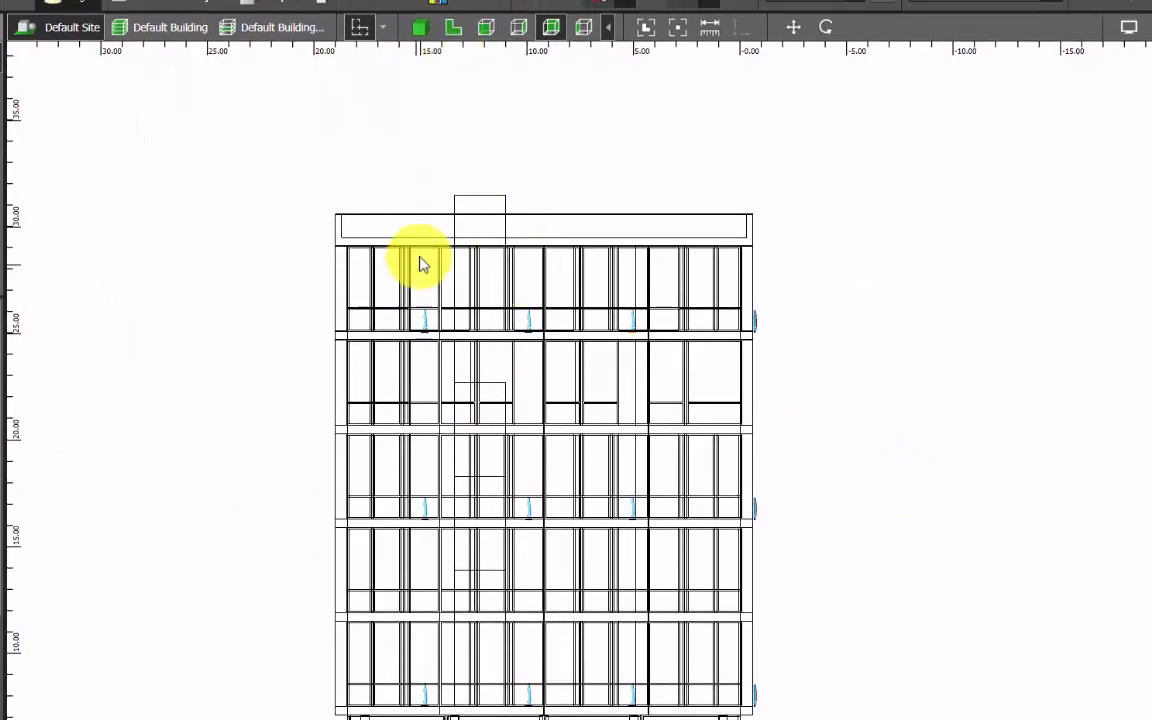
Return to the 3D view of the building and run the lighting calculation.
{"action": "left_click", "coordinate": [421, 27]}
{"action": "left_click", "coordinate": [982, 268]}
{"action": "right_click_drag", "start_coordinate": [279, 400], "coordinate": [309, 380]}
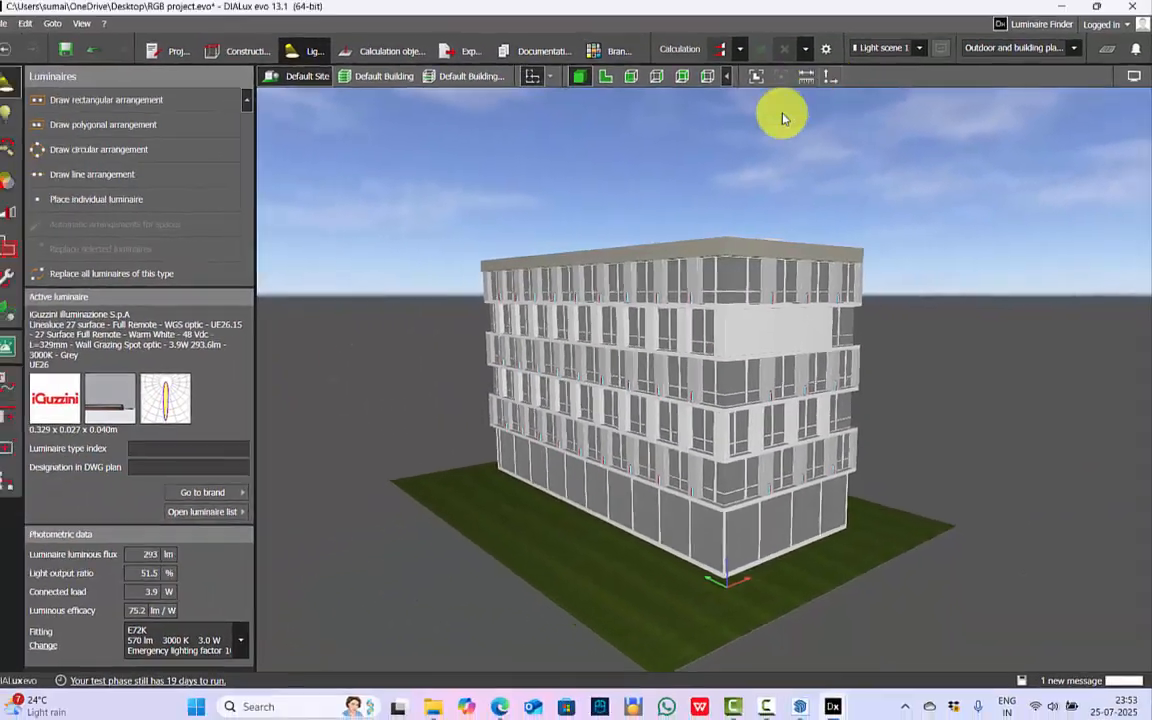
{"action": "left_click", "coordinate": [728, 52]}
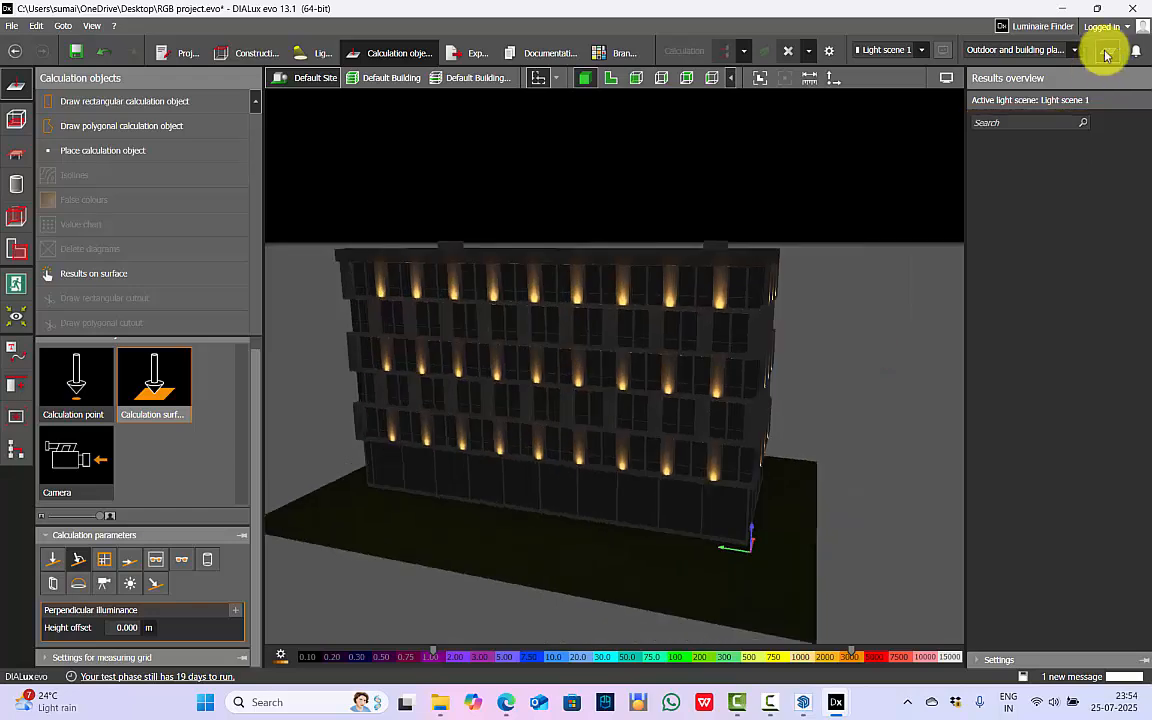
Hide the results overview, switch the grey surroundings to black in the display options, and inspect the lit facade.
{"action": "left_click", "coordinate": [1107, 52]}
{"action": "left_click", "coordinate": [1133, 76]}
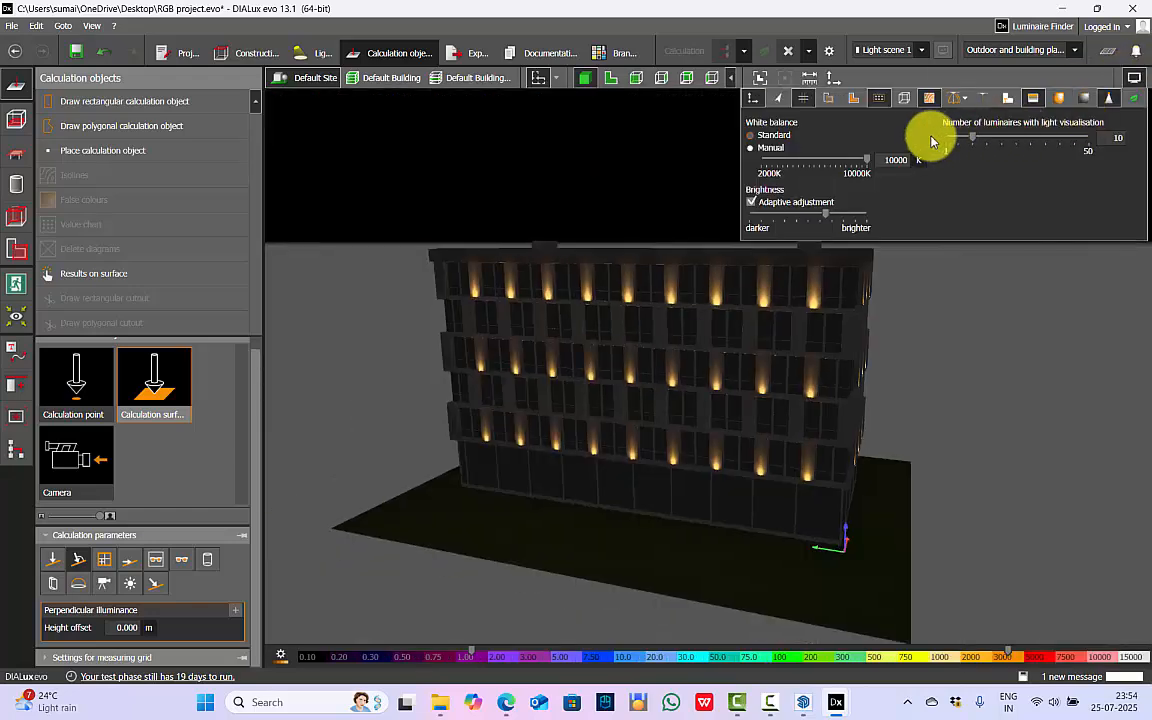
{"action": "left_click", "coordinate": [1032, 102]}
{"action": "right_click_drag", "start_coordinate": [715, 362], "coordinate": [897, 470]}
{"action": "scroll", "coordinate": [781, 391], "scroll_direction": "up", "scroll_amount": 2}
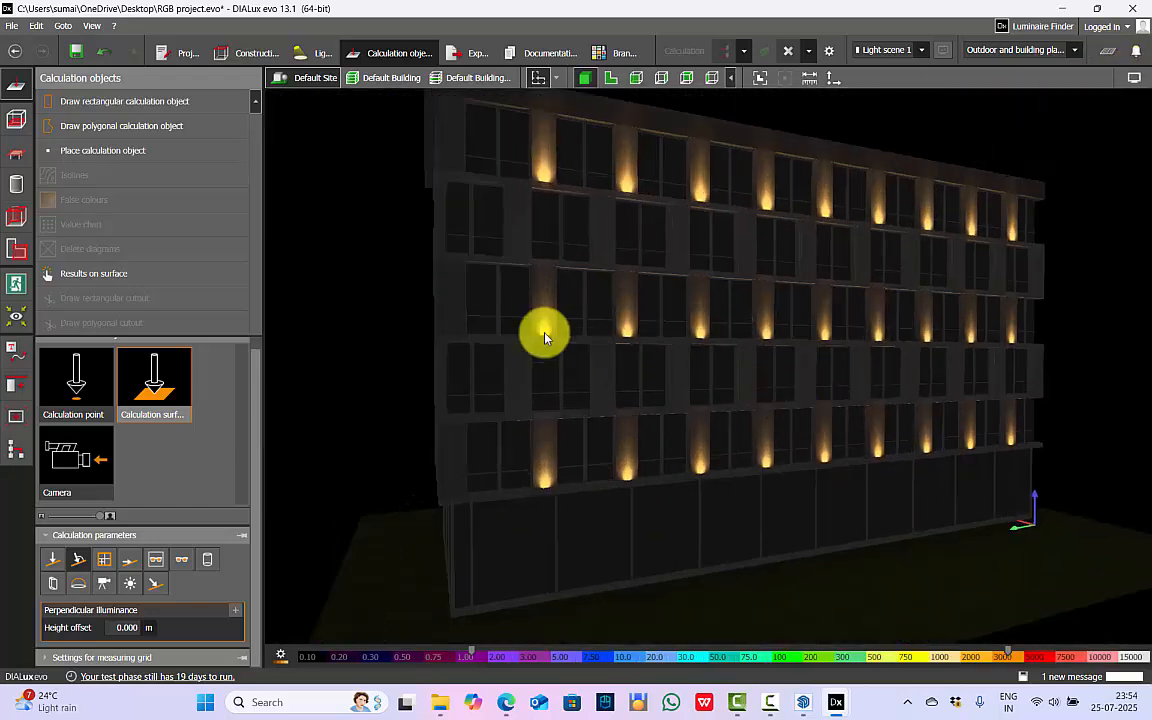
{"action": "scroll", "coordinate": [587, 337], "scroll_direction": "up", "scroll_amount": 3}
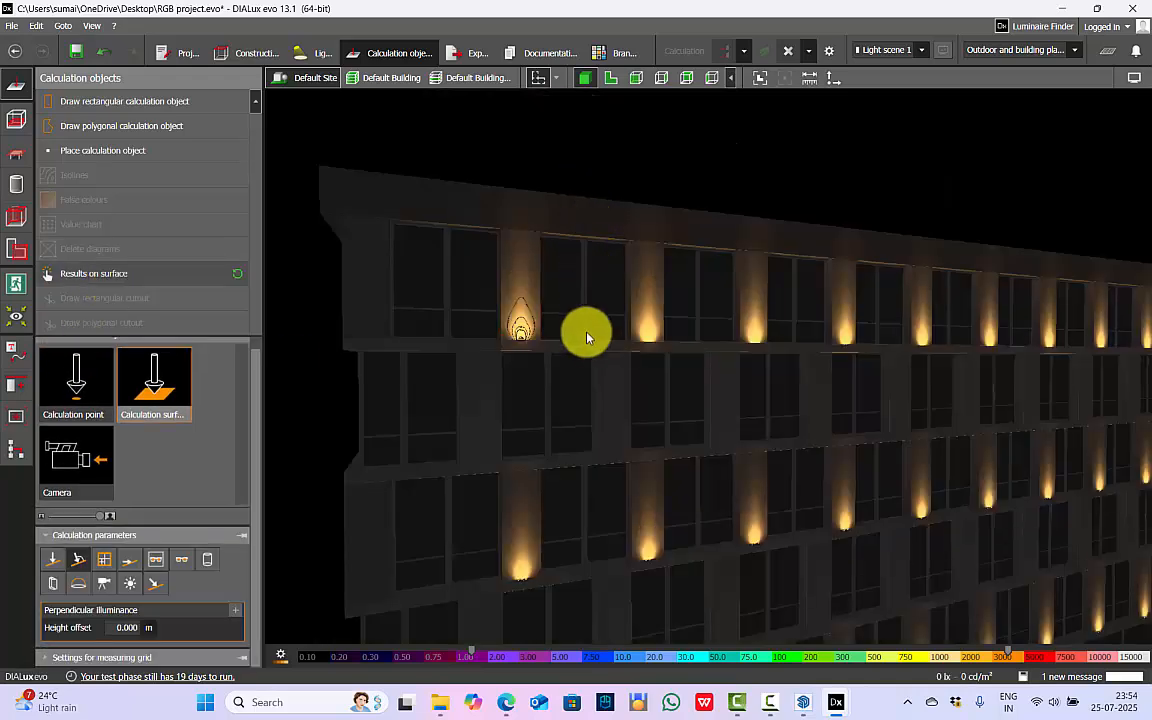
Show the surface results for the first lit wall strip on the top floor and review them in the results overview.
{"action": "left_click", "coordinate": [509, 283]}
{"action": "left_click", "coordinate": [1105, 55]}
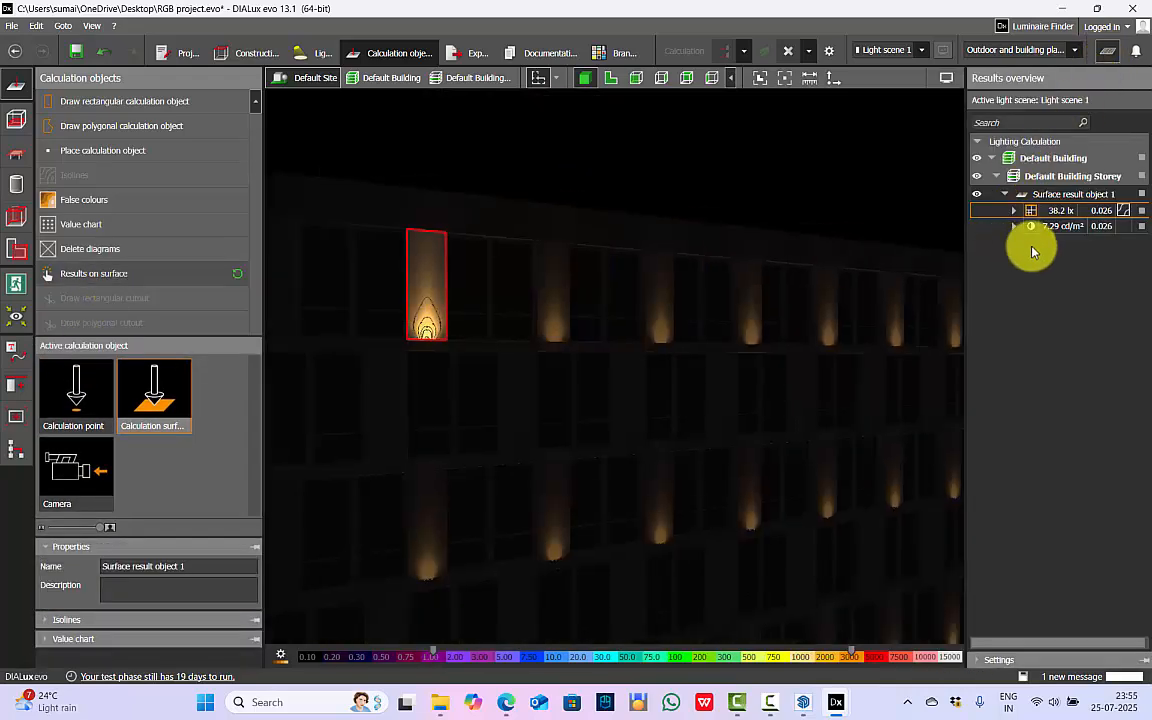
{"action": "left_click", "coordinate": [1107, 53]}
{"action": "left_click", "coordinate": [535, 292]}
{"action": "scroll", "coordinate": [543, 234], "scroll_direction": "down", "scroll_amount": 4}
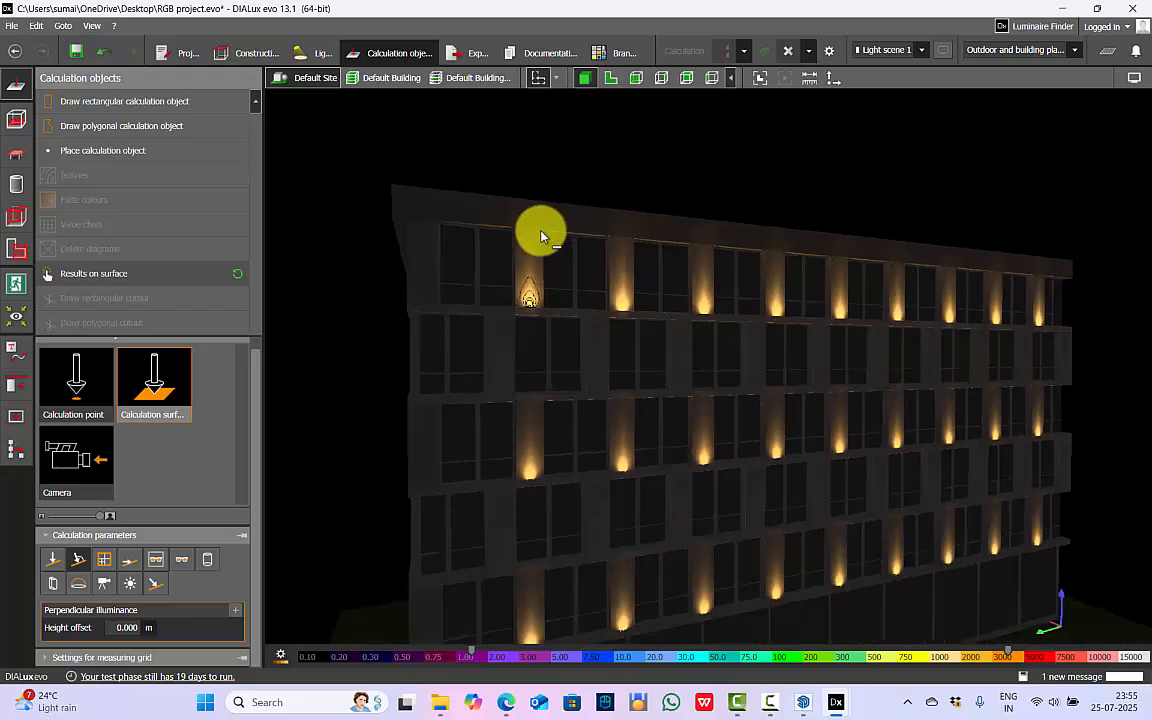
View the building from its corner and enlarge the window of its raytraced image.
{"action": "left_click_drag", "start_coordinate": [462, 123], "coordinate": [887, 424]}
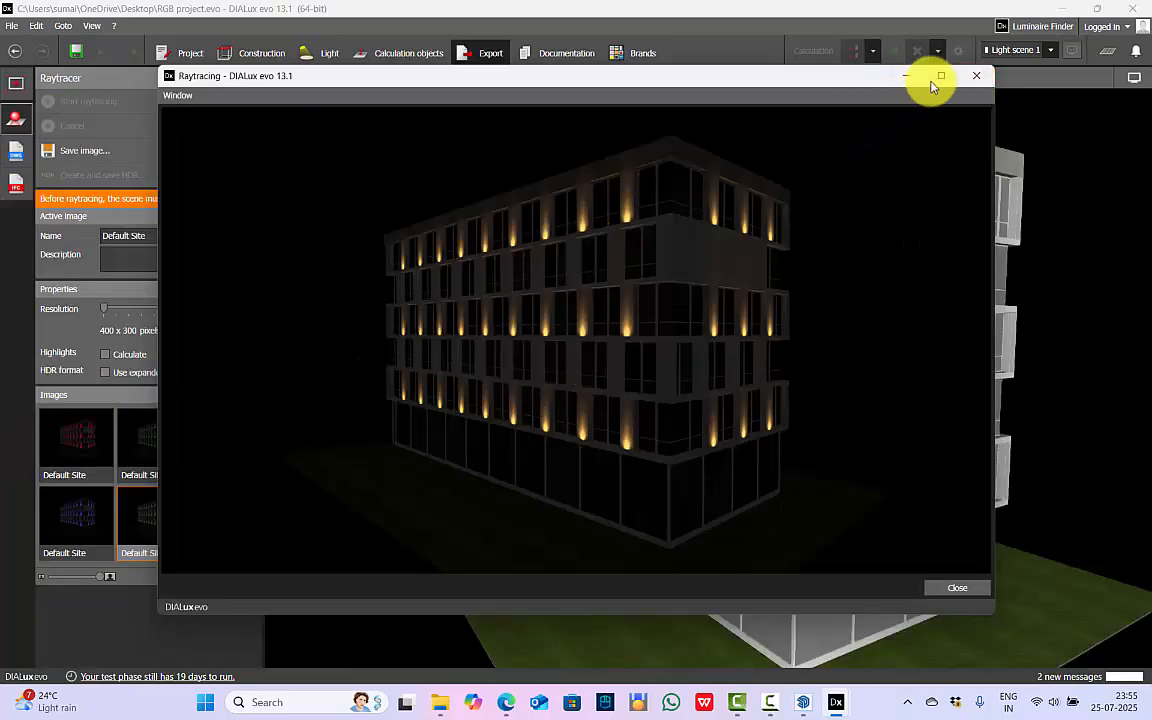
{"action": "left_click", "coordinate": [940, 76]}
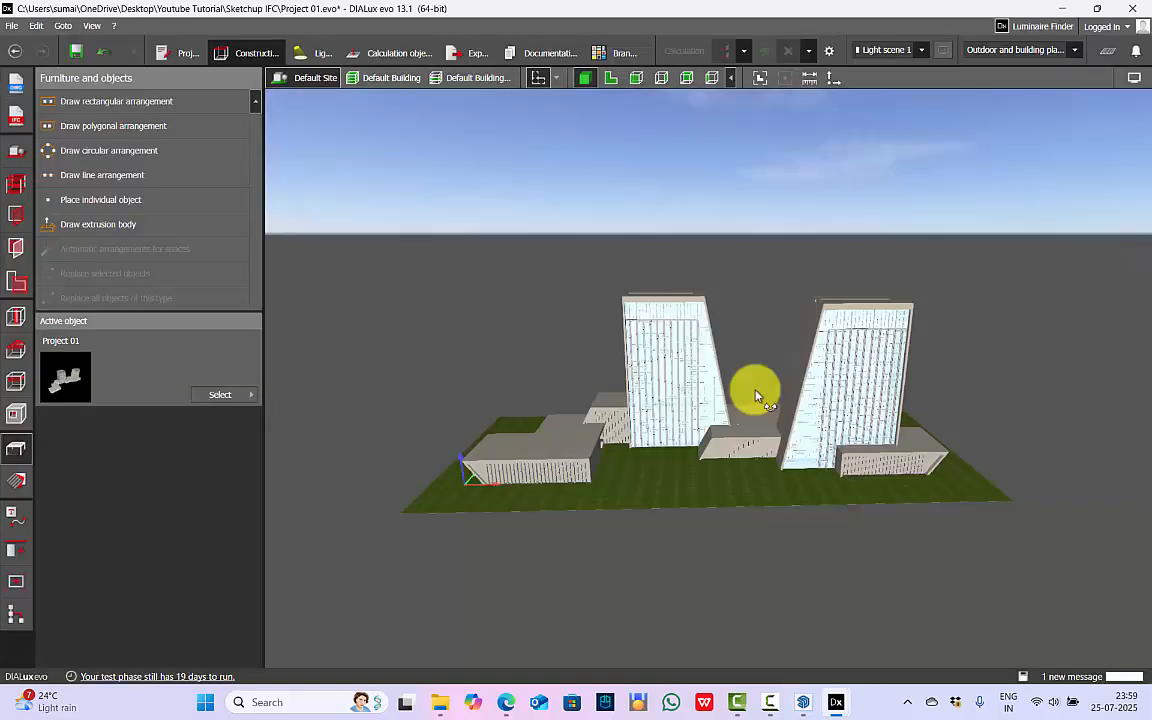